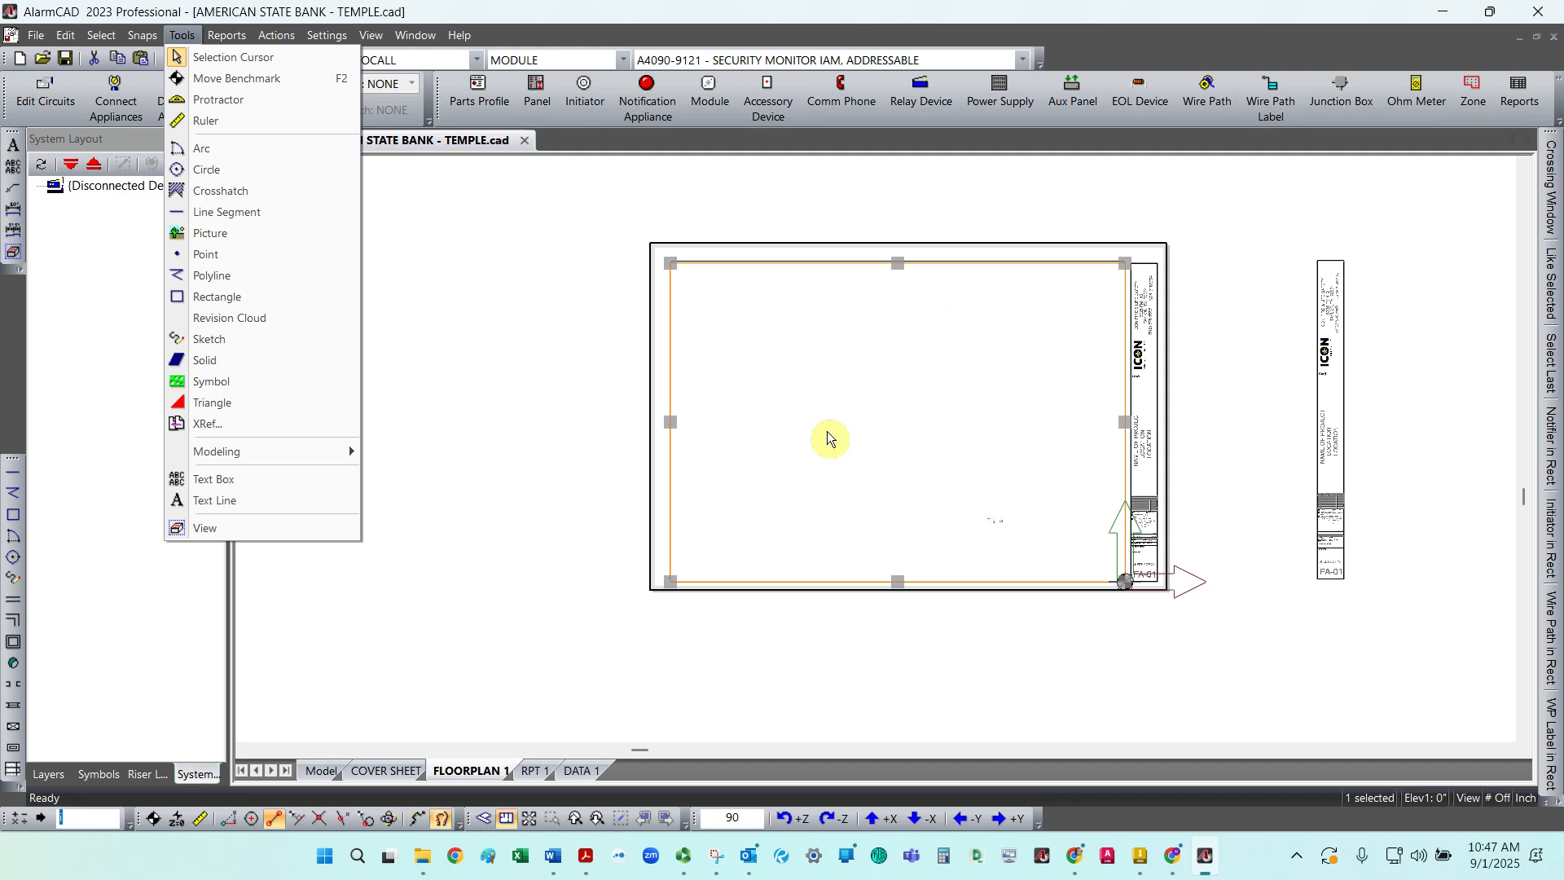
Step: Delete the existing view element on the FLOORPLAN 1 sheet
left_click(821, 268)
right_click(823, 266)
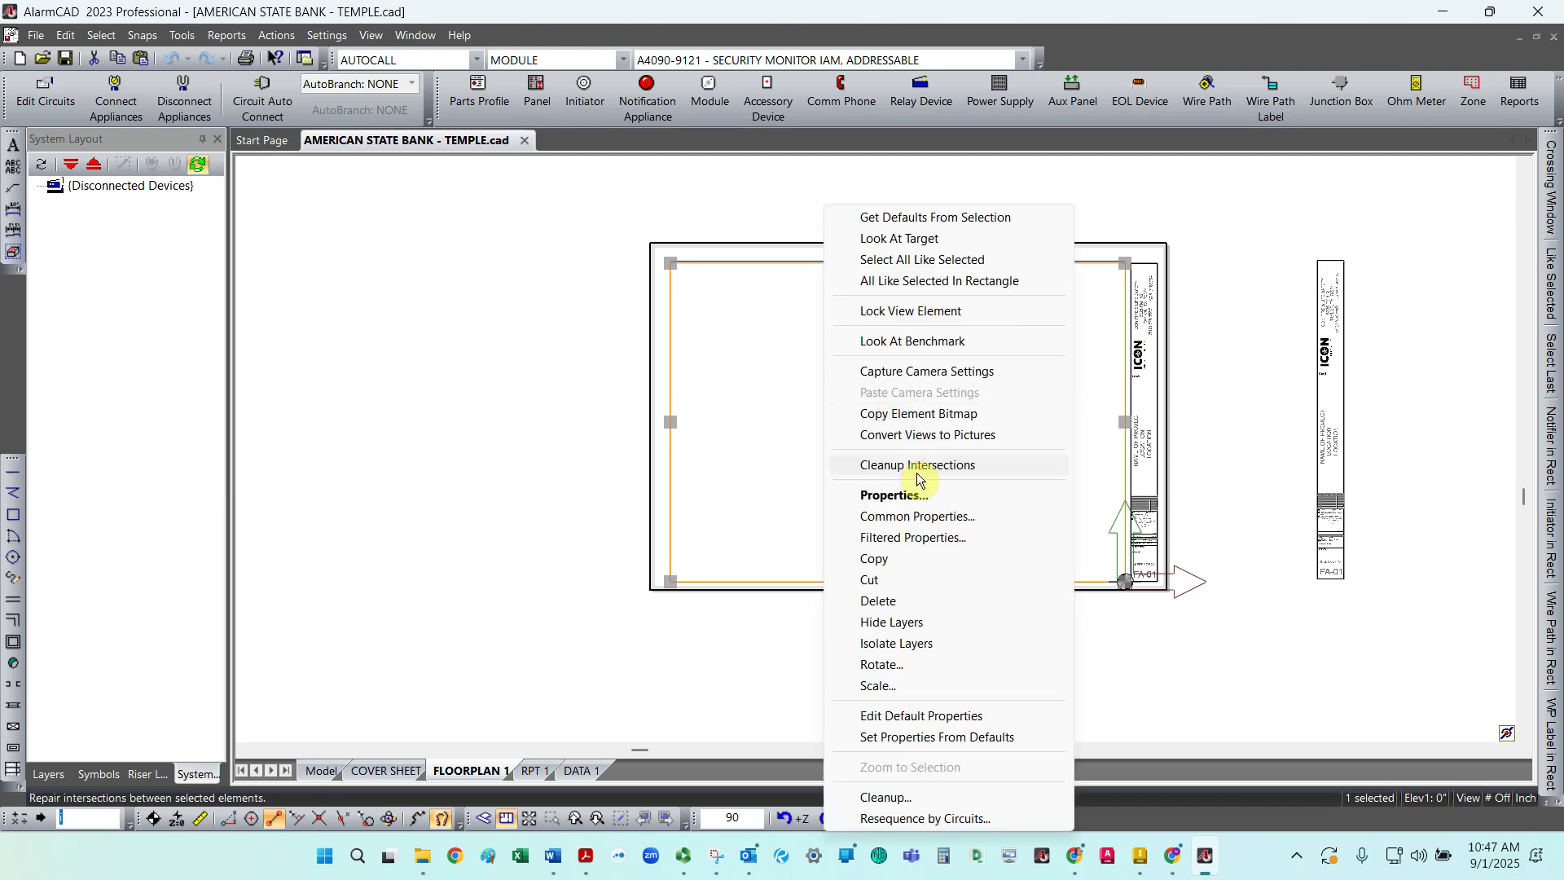
left_click(880, 601)
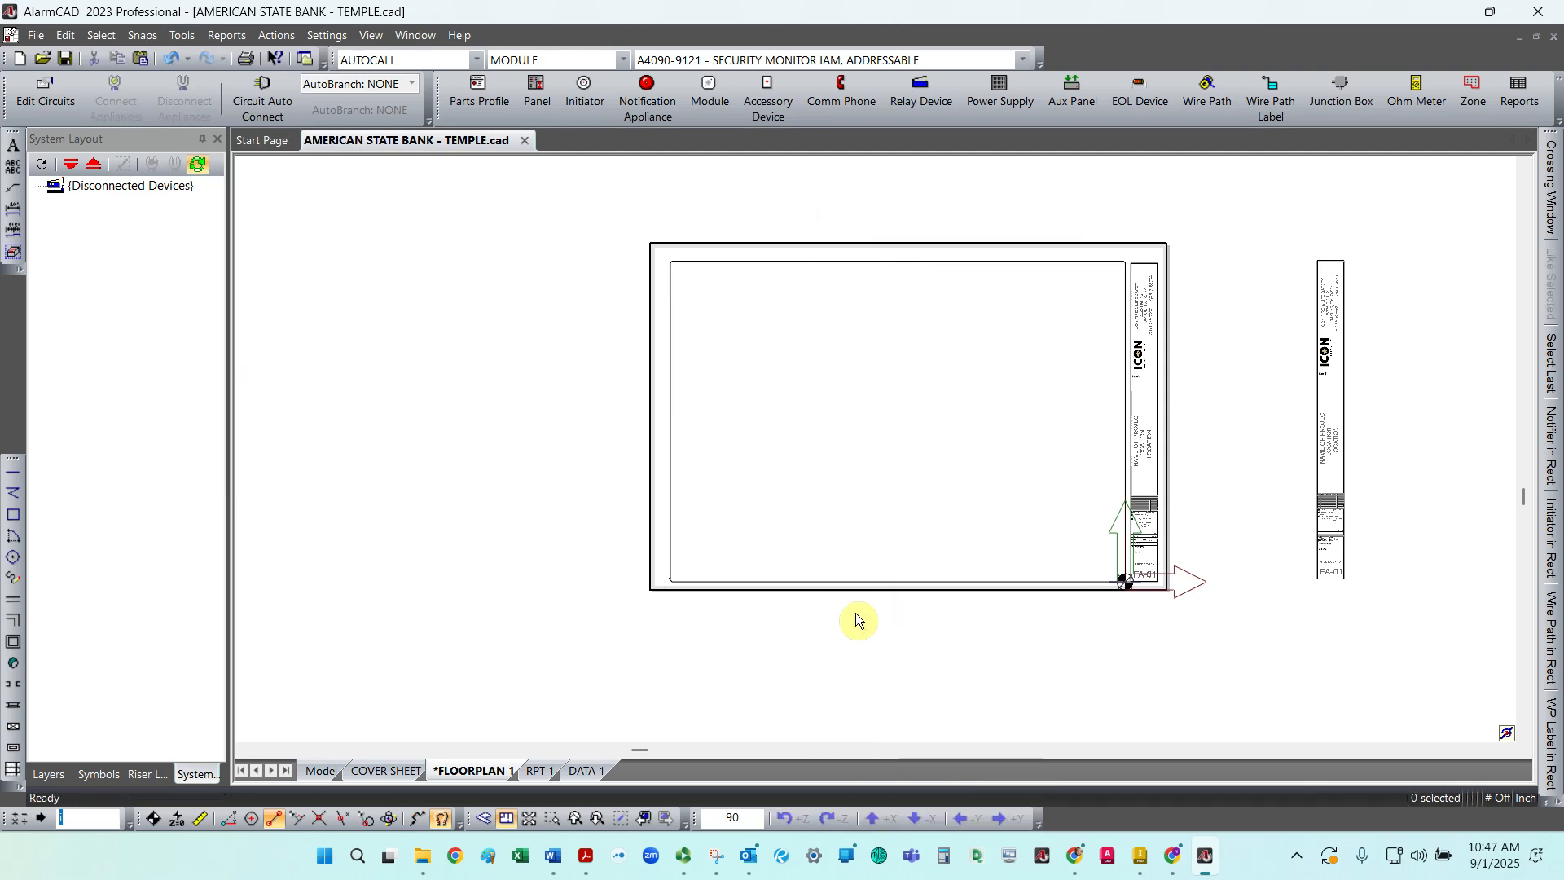
Step: Examine the Model space sheets and the floor plan under the FLOORPLAN 1 callout, returning to the FLOORPLAN 1 sheet
left_click(322, 772)
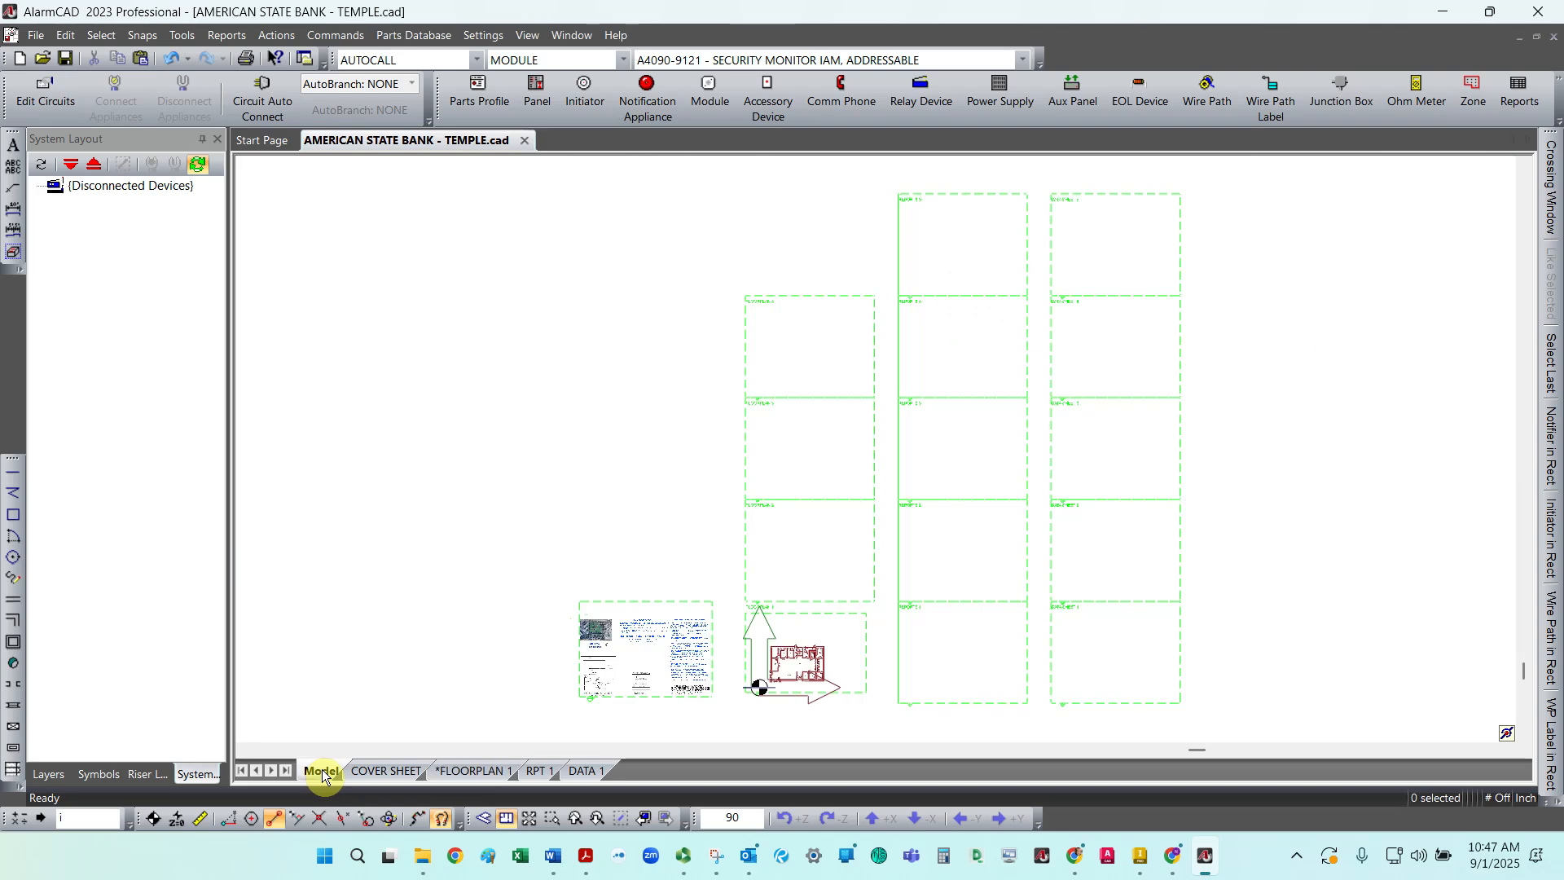
scroll(778, 650, "up", 5)
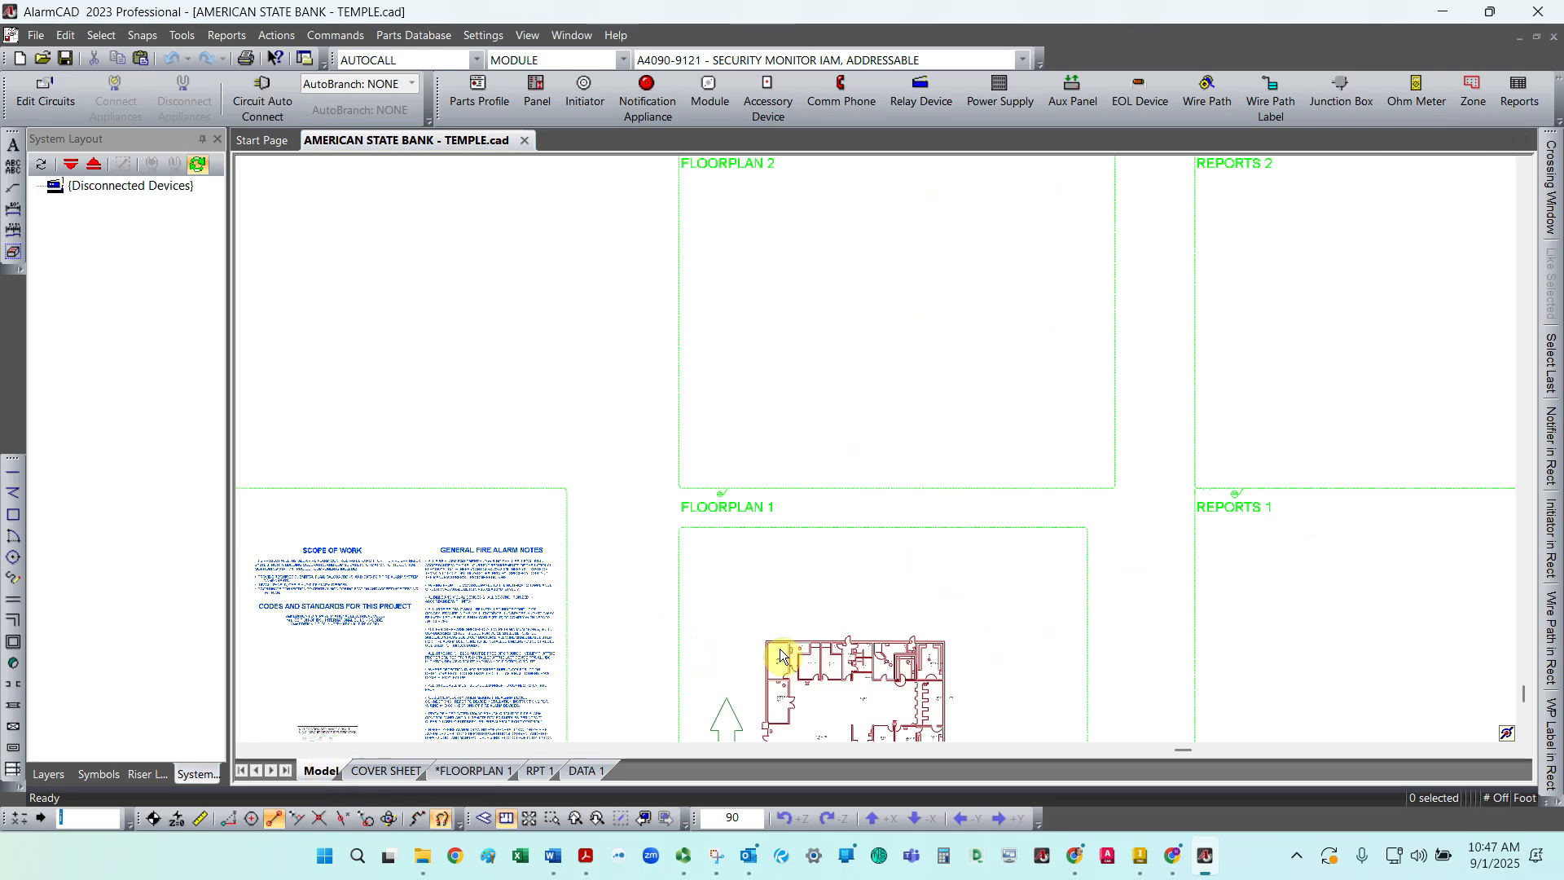
scroll(763, 569, "down", 5)
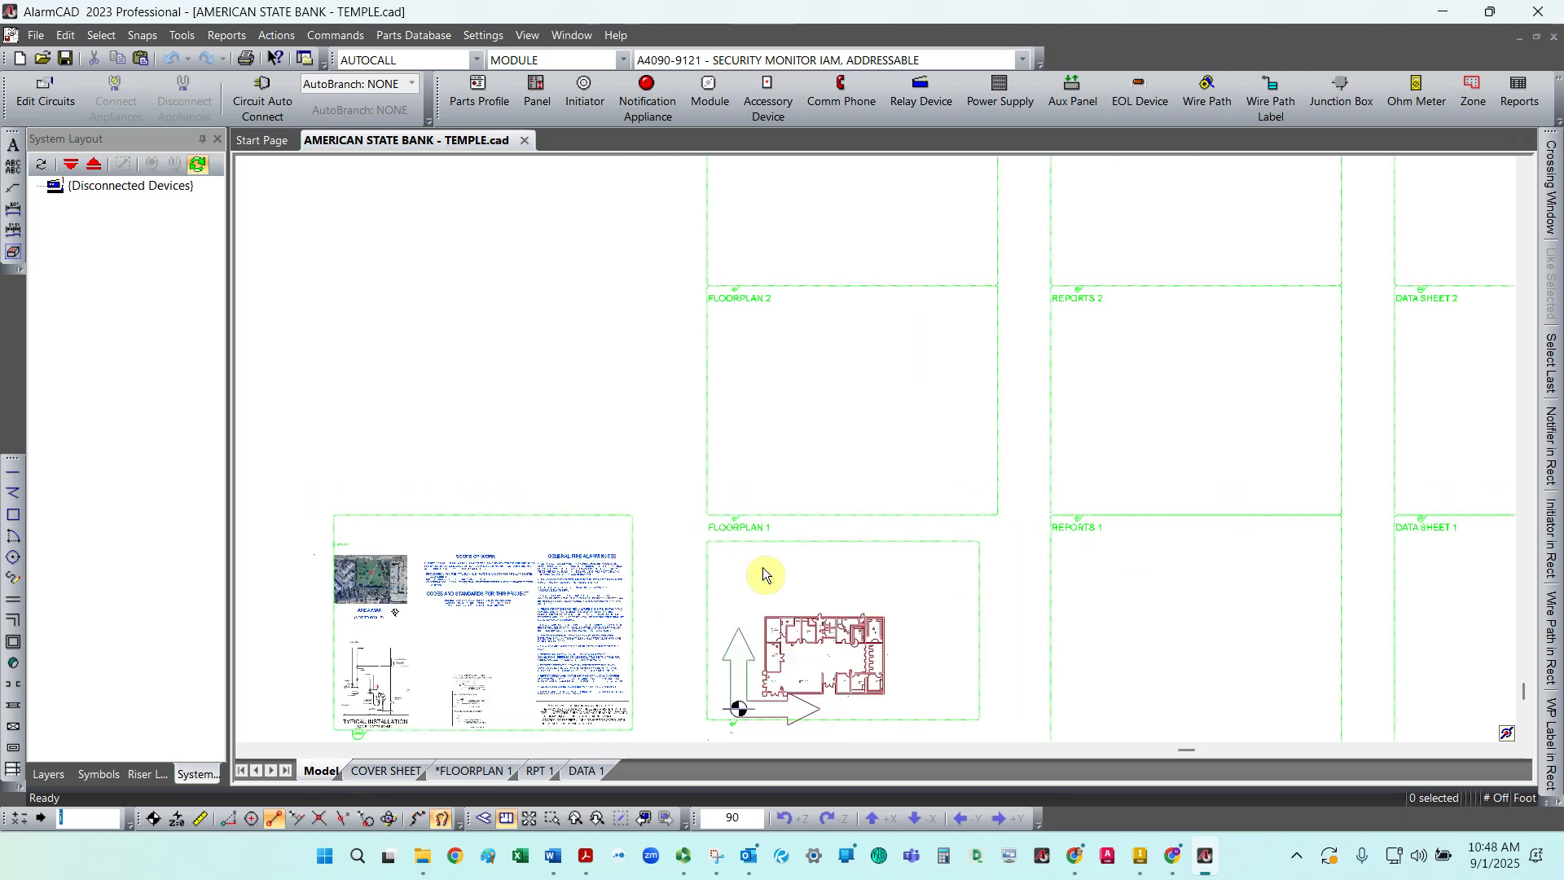
scroll(786, 656, "up", 5)
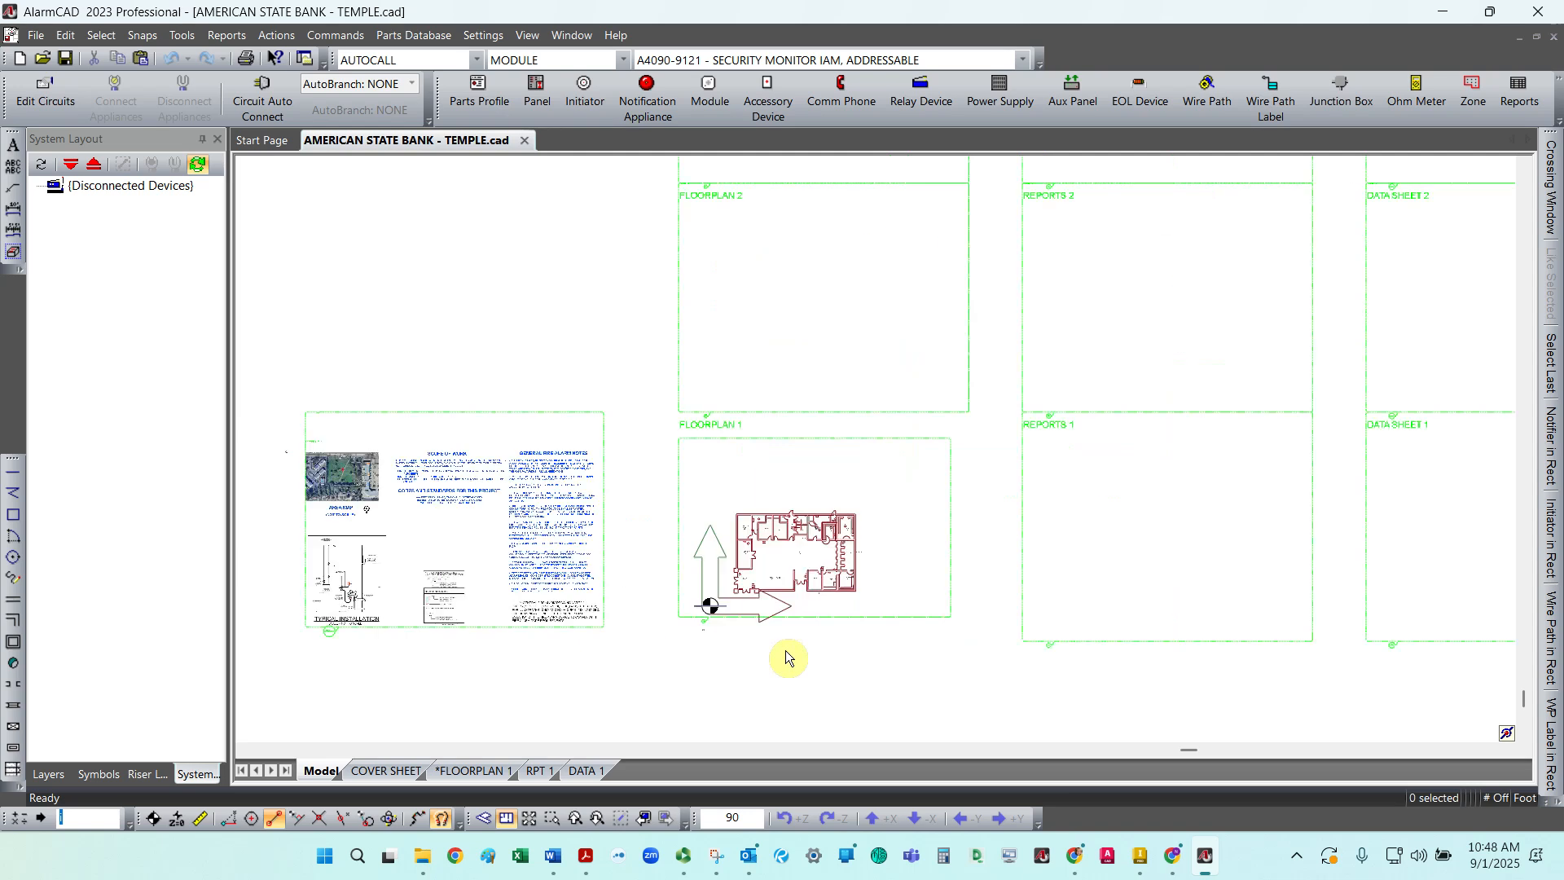
scroll(756, 598, "up", 1)
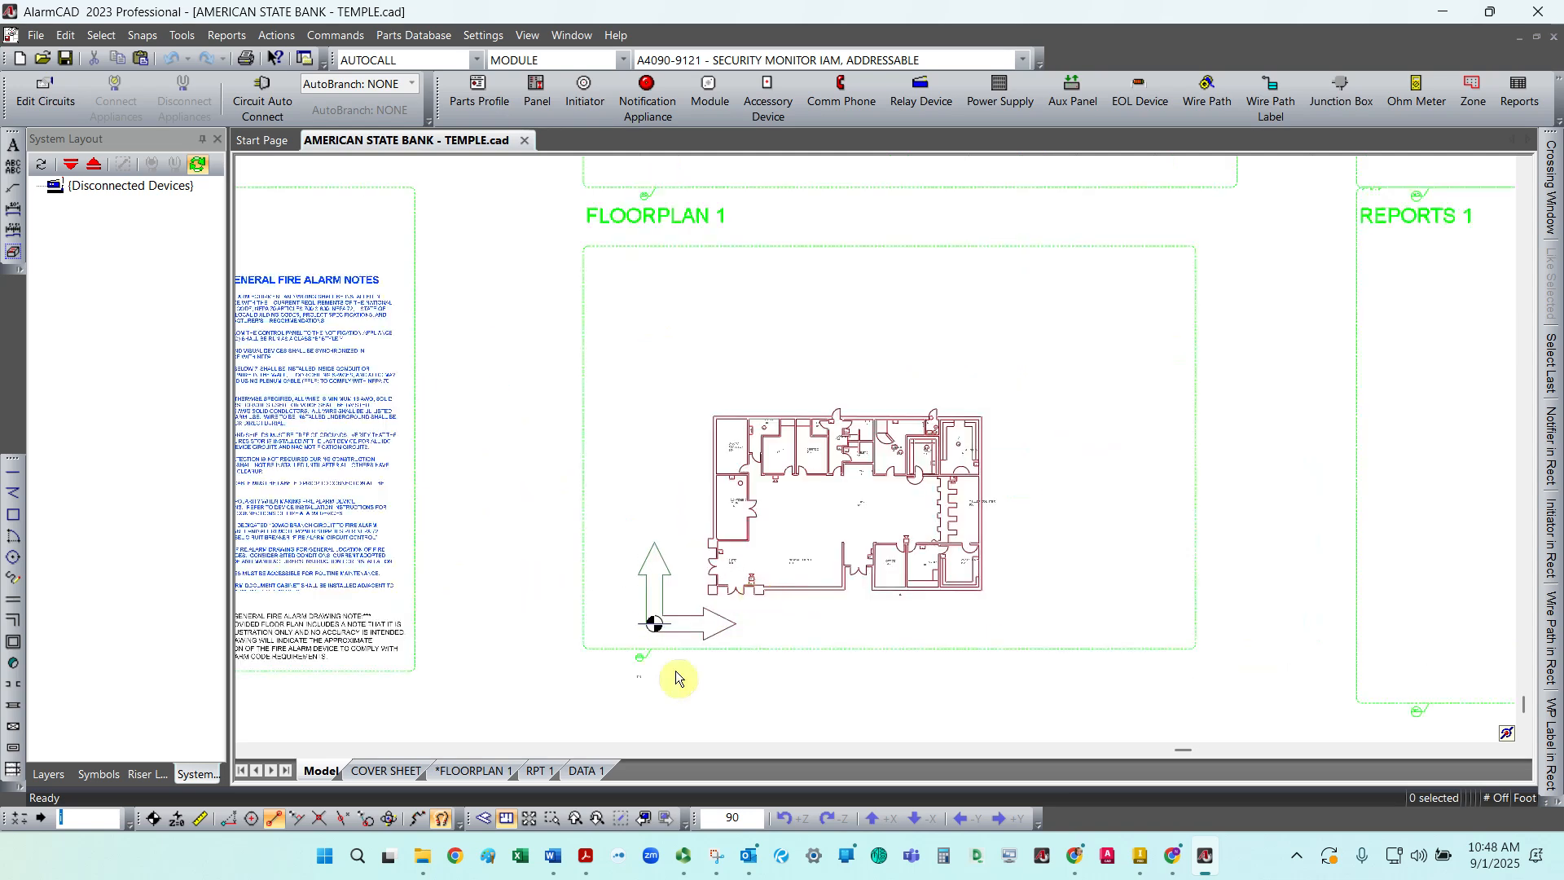
scroll(686, 673, "up", 3)
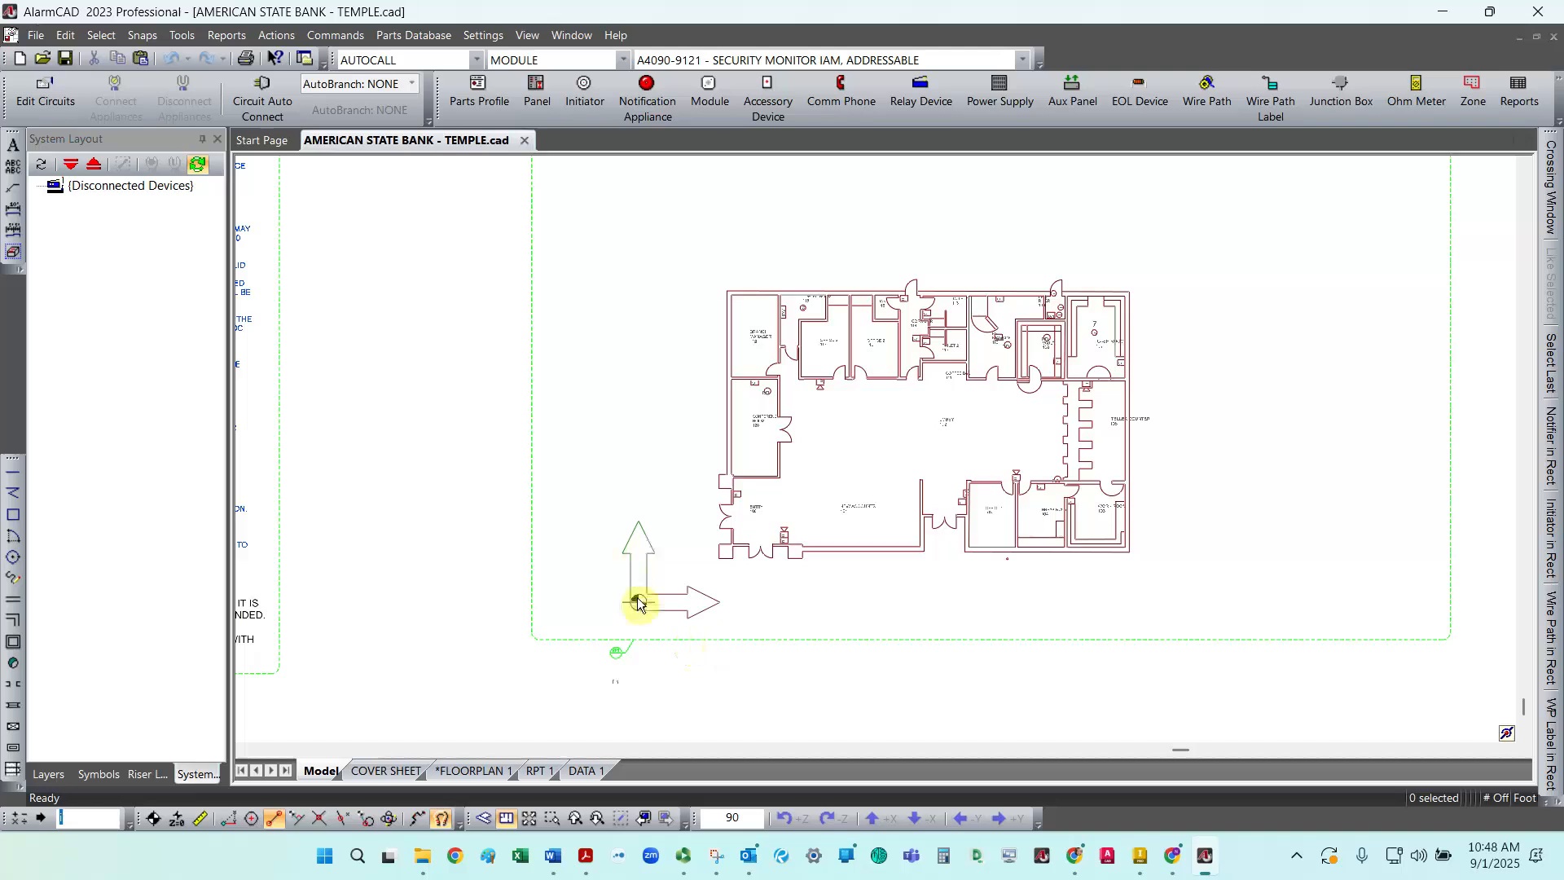
scroll(649, 619, "down", 2)
scroll(649, 617, "down", 1)
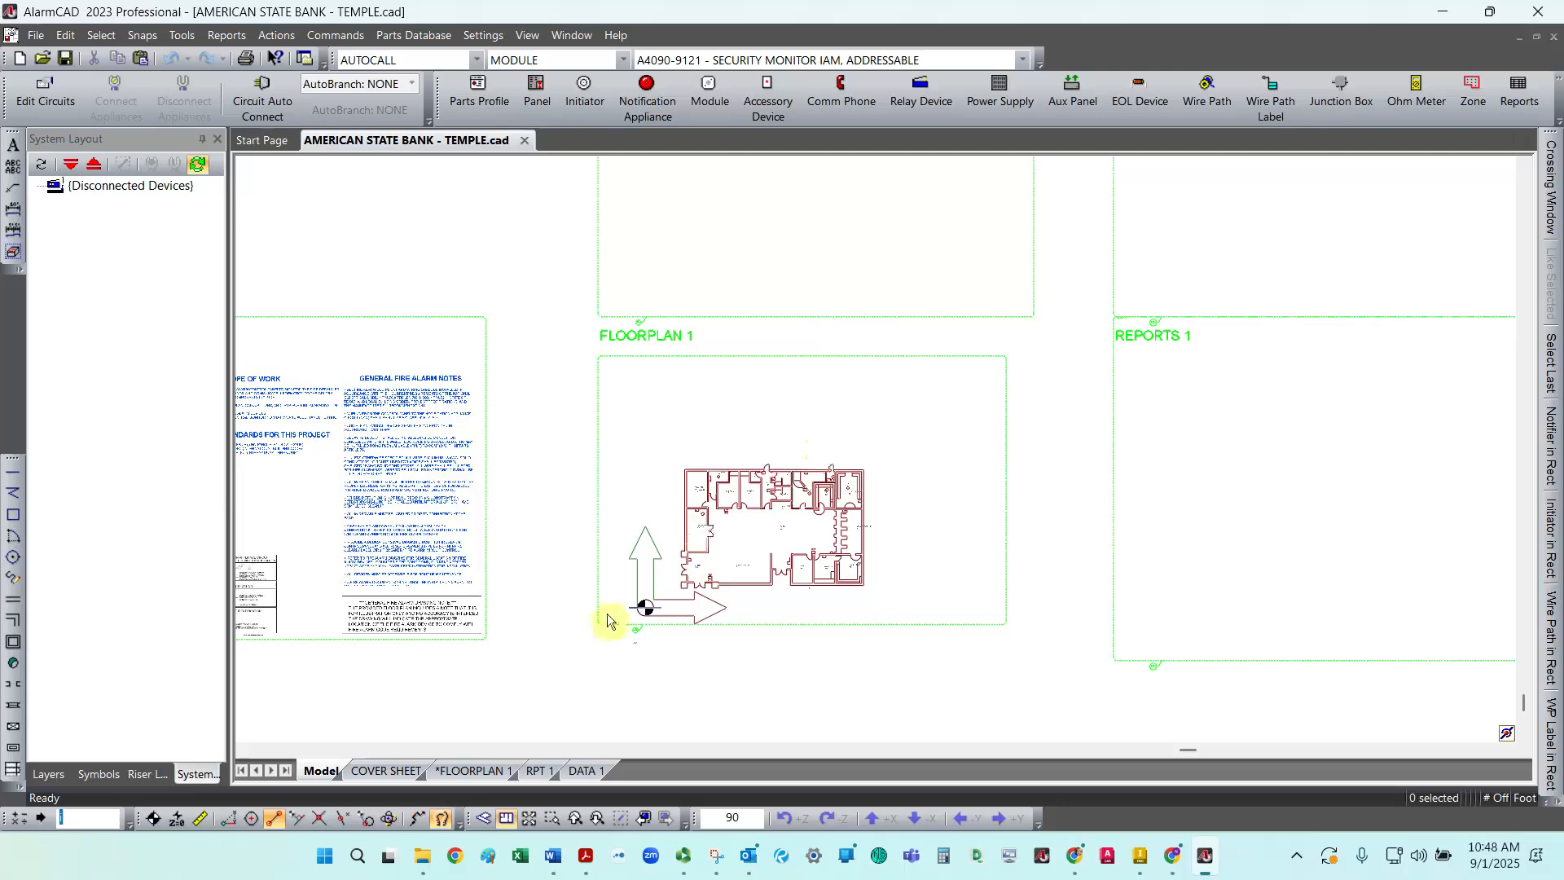
left_click(460, 772)
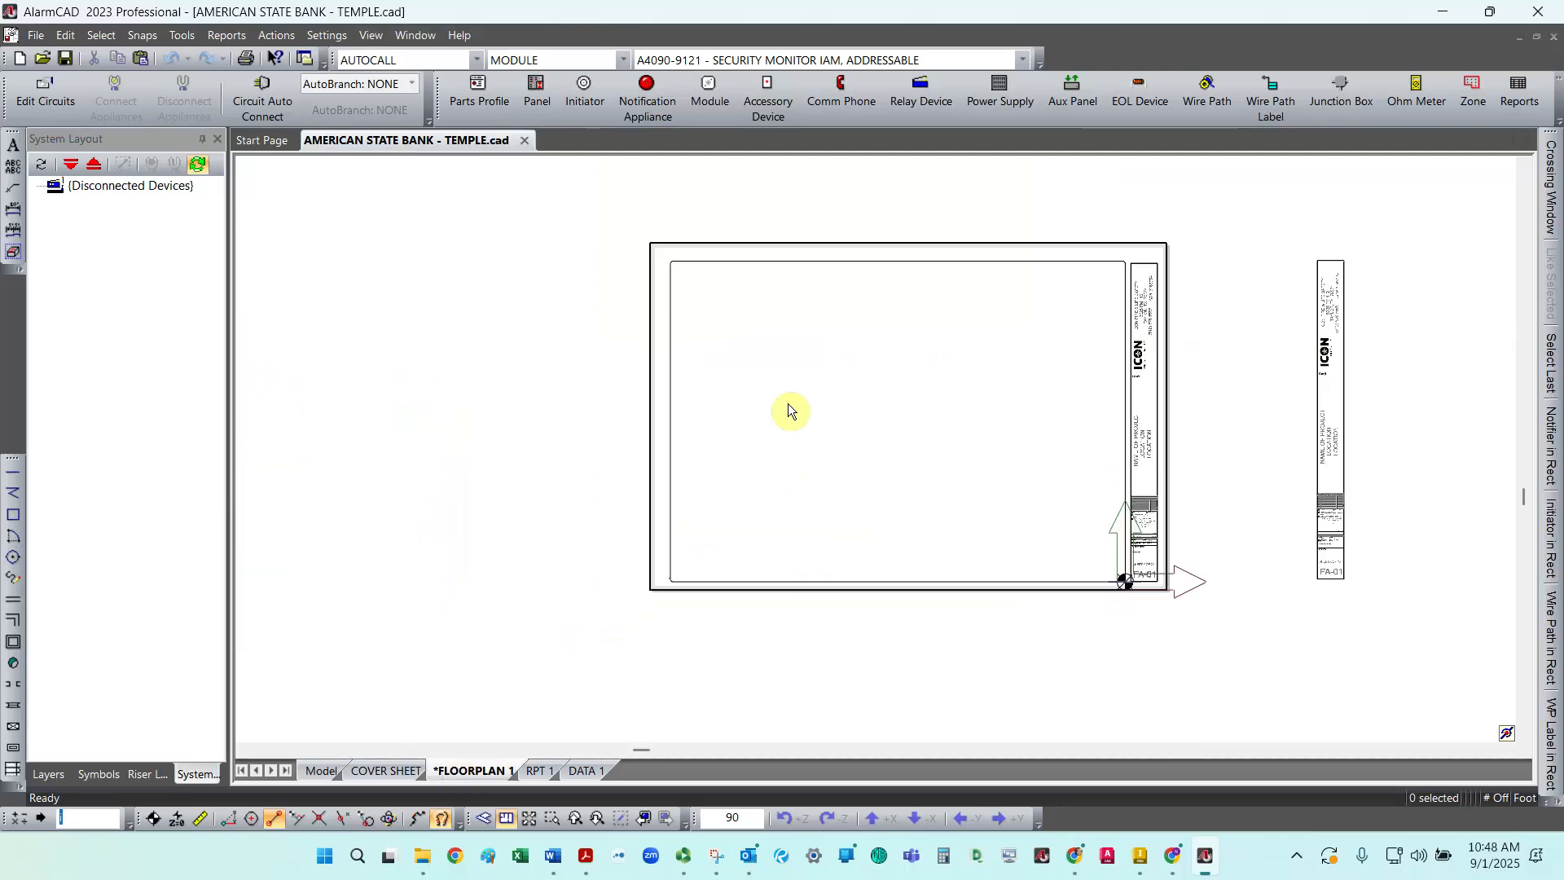
Step: Draw a new view element rectangle inside the FLOORPLAN 1 sheet's drawing border
left_click(181, 36)
left_click(235, 526)
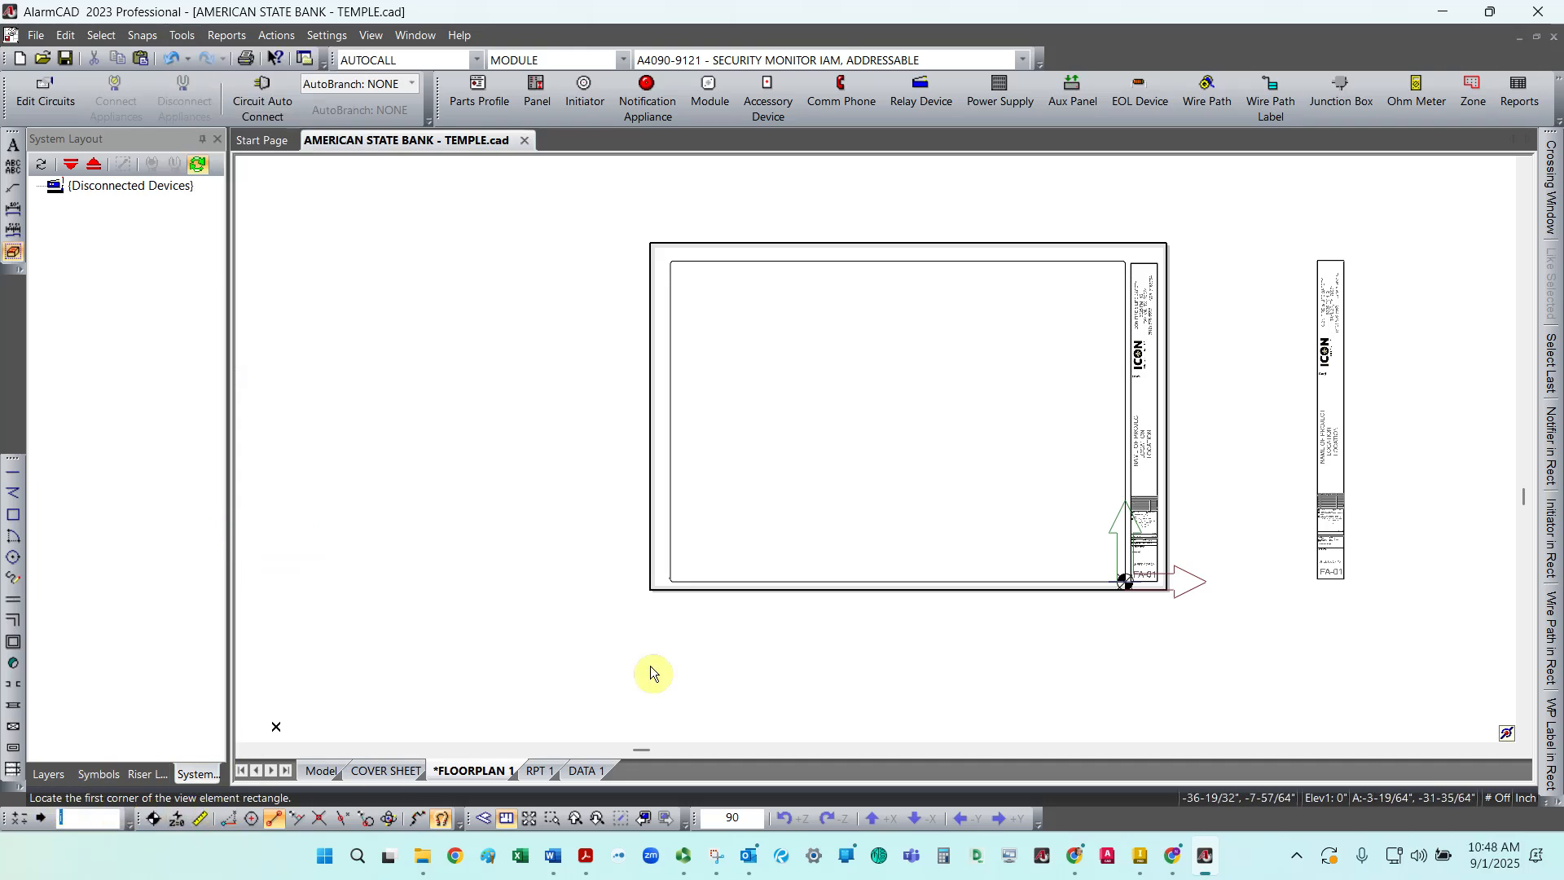
left_click(695, 566)
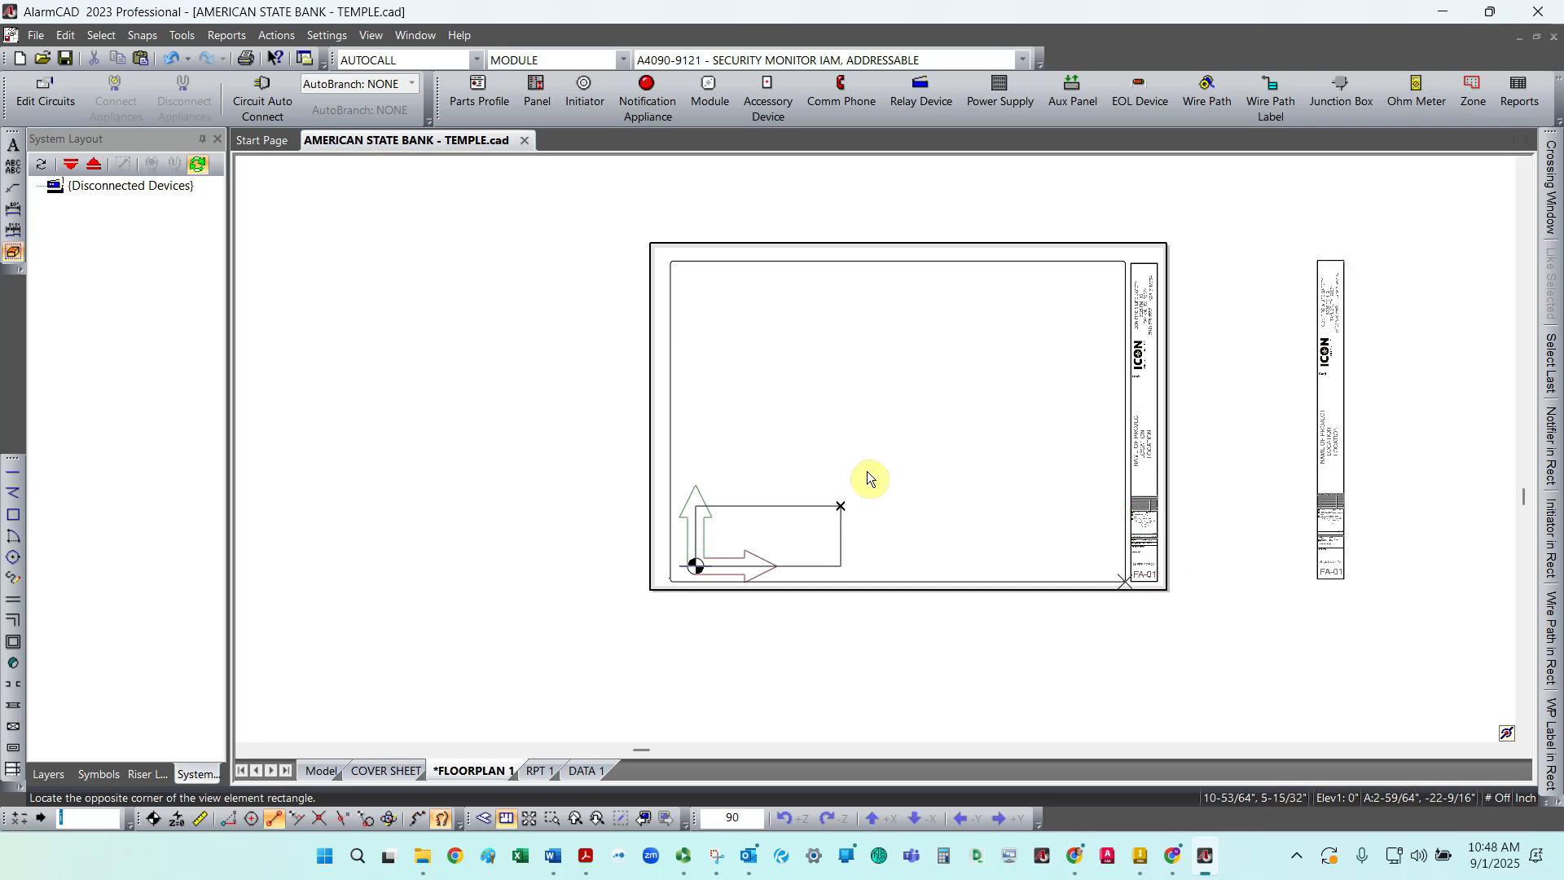
left_click(1102, 277)
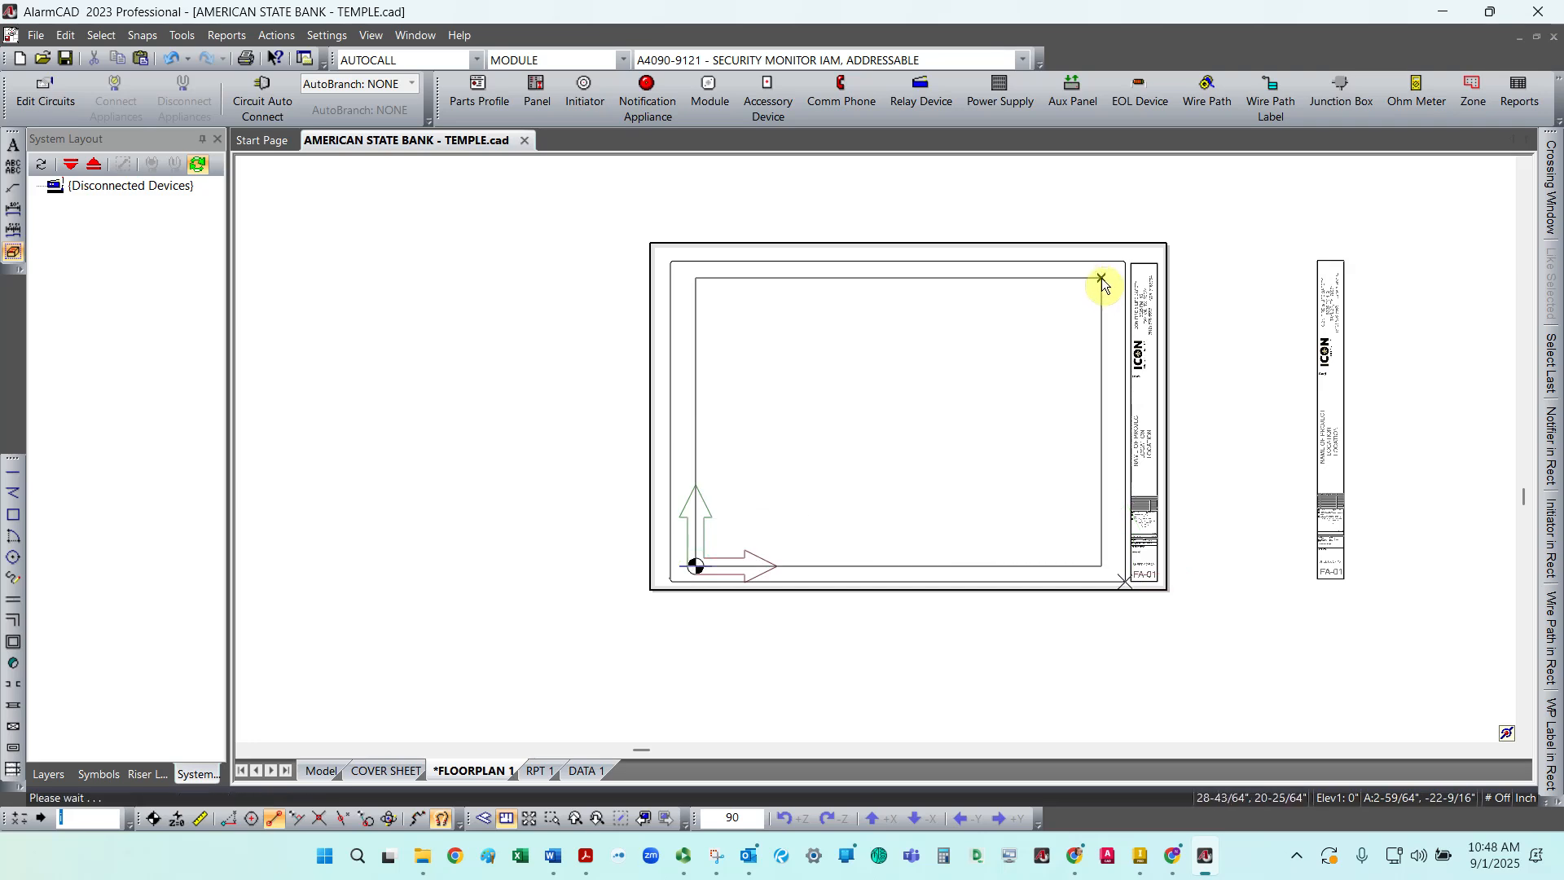
key("Escape")
Step: Set the new view's Link Element to Callout -FP1 in its properties
left_click(927, 277)
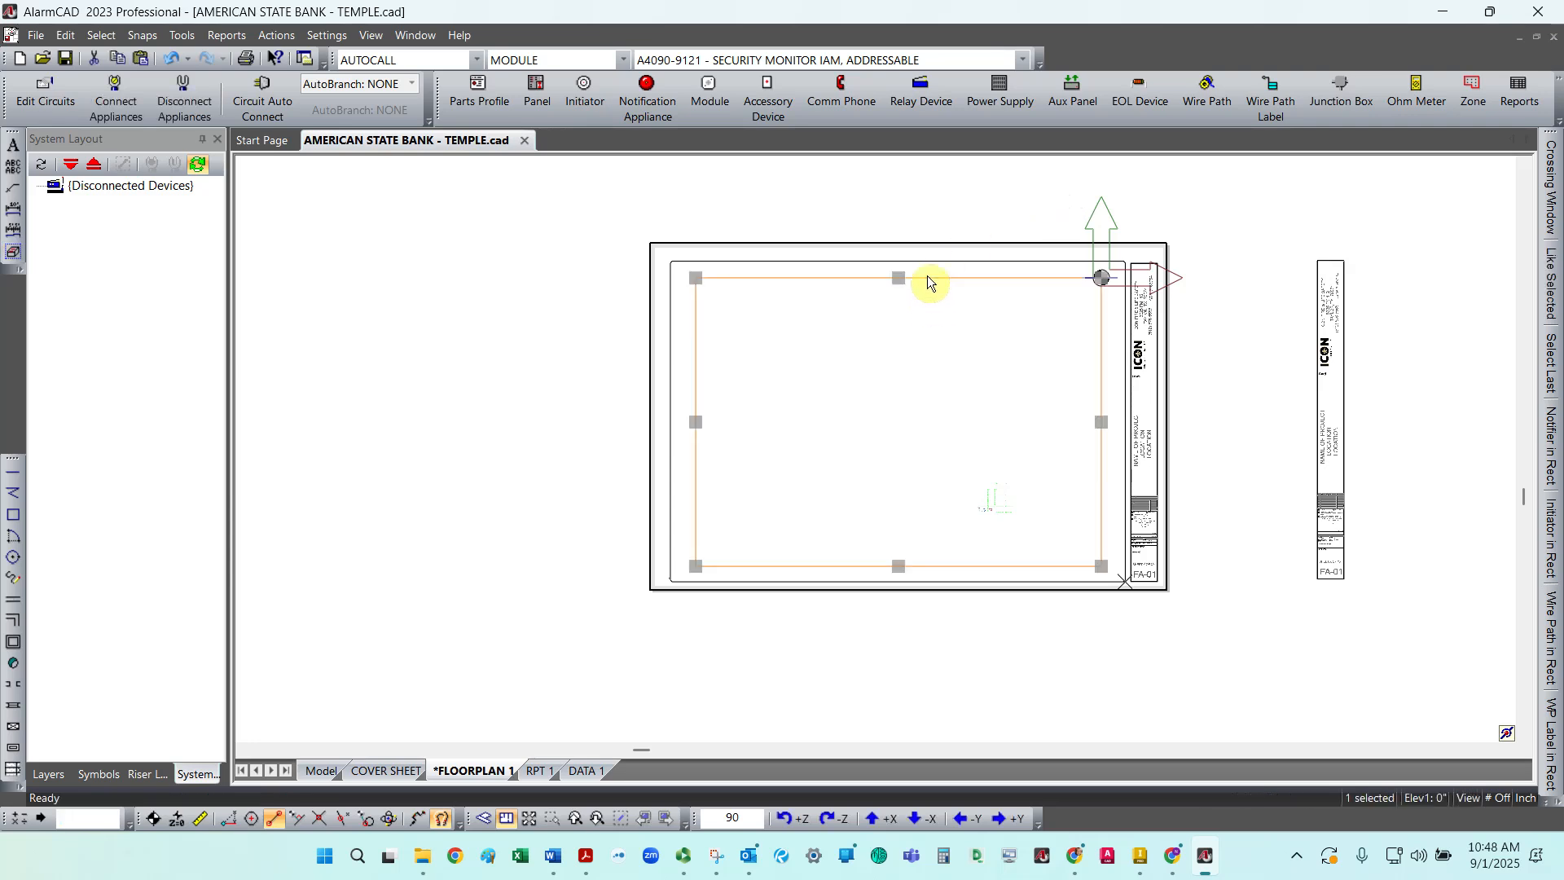
right_click(927, 277)
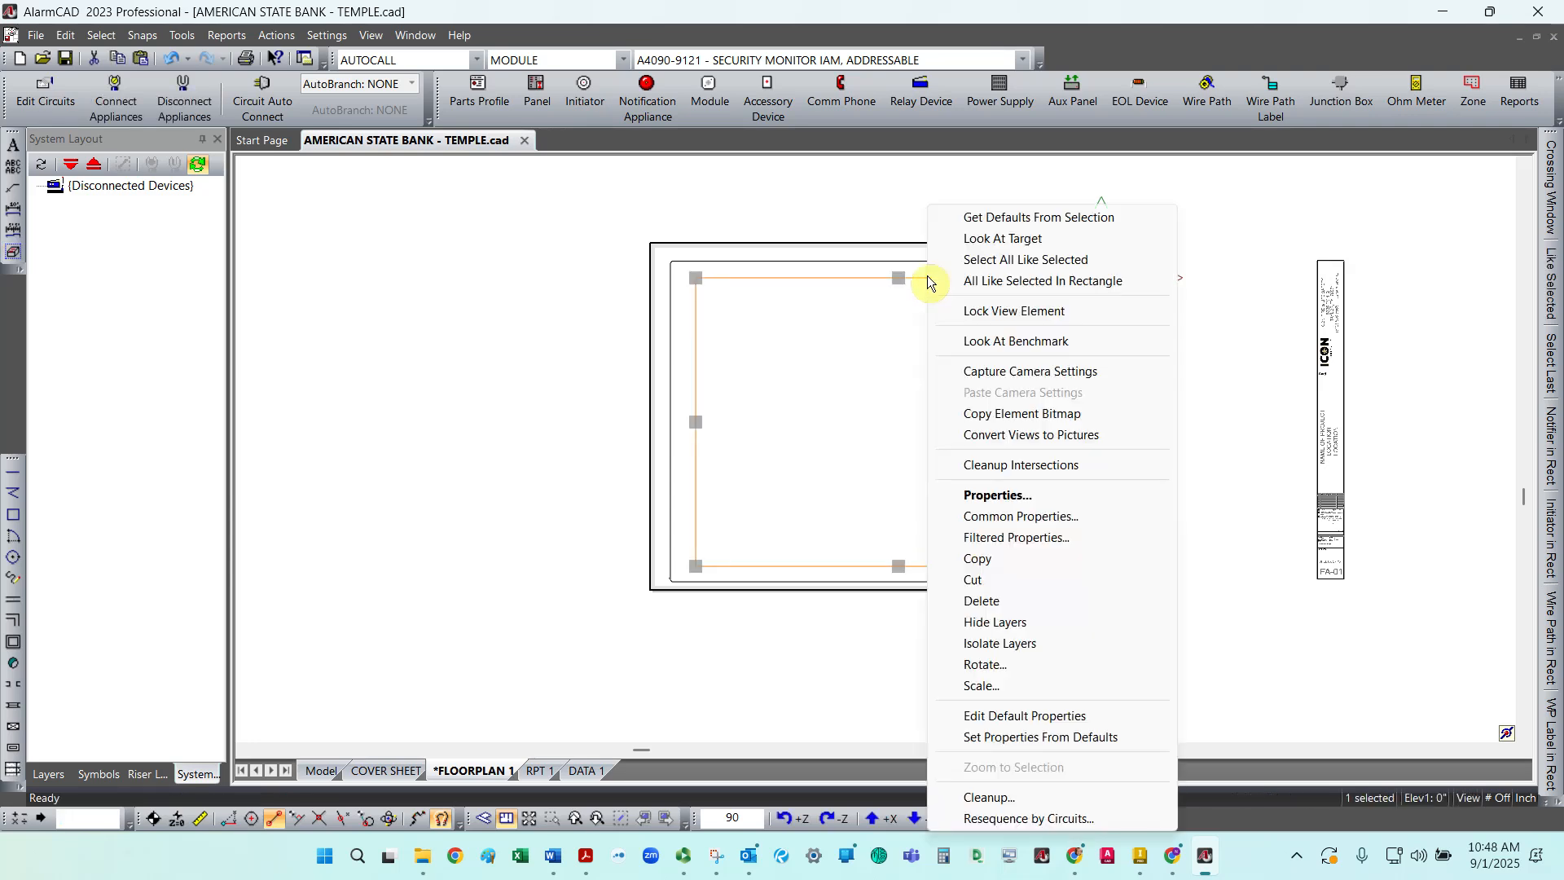
left_click(977, 497)
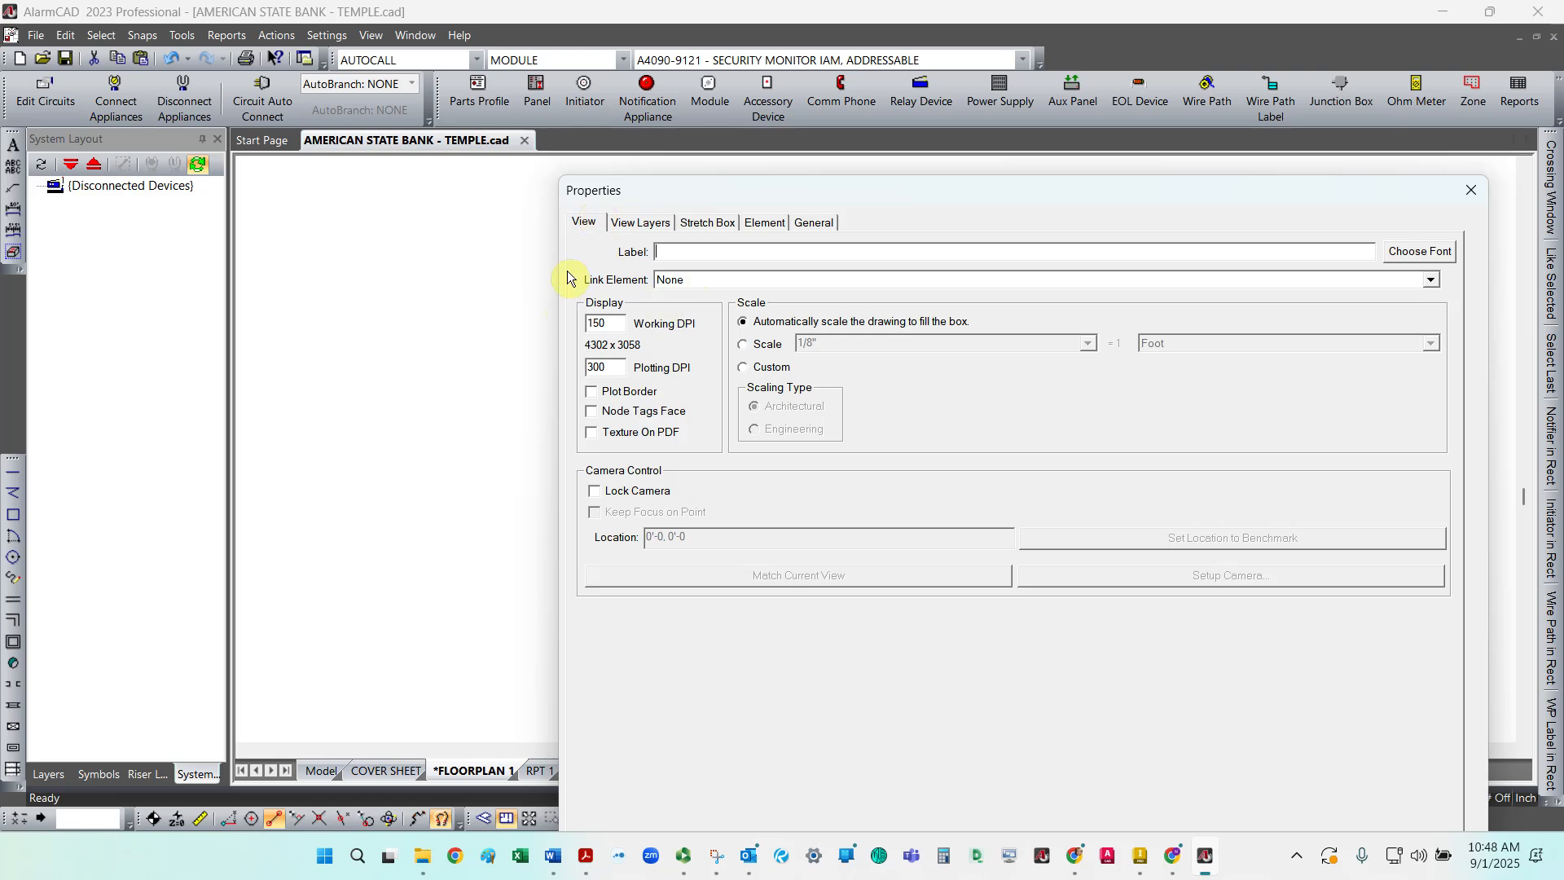
left_click(1433, 279)
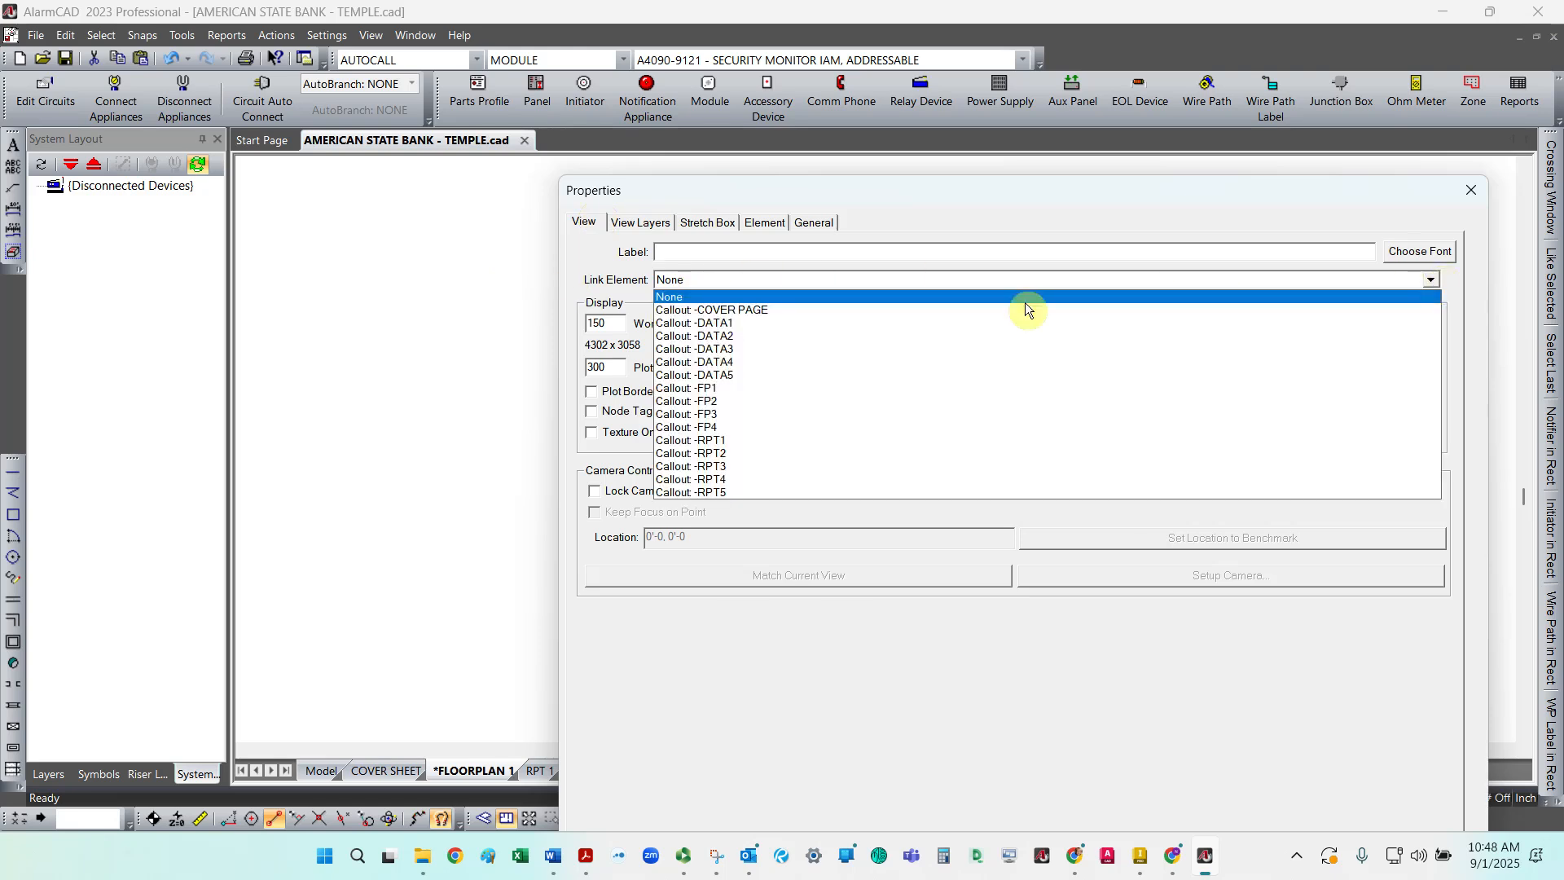
left_click(712, 390)
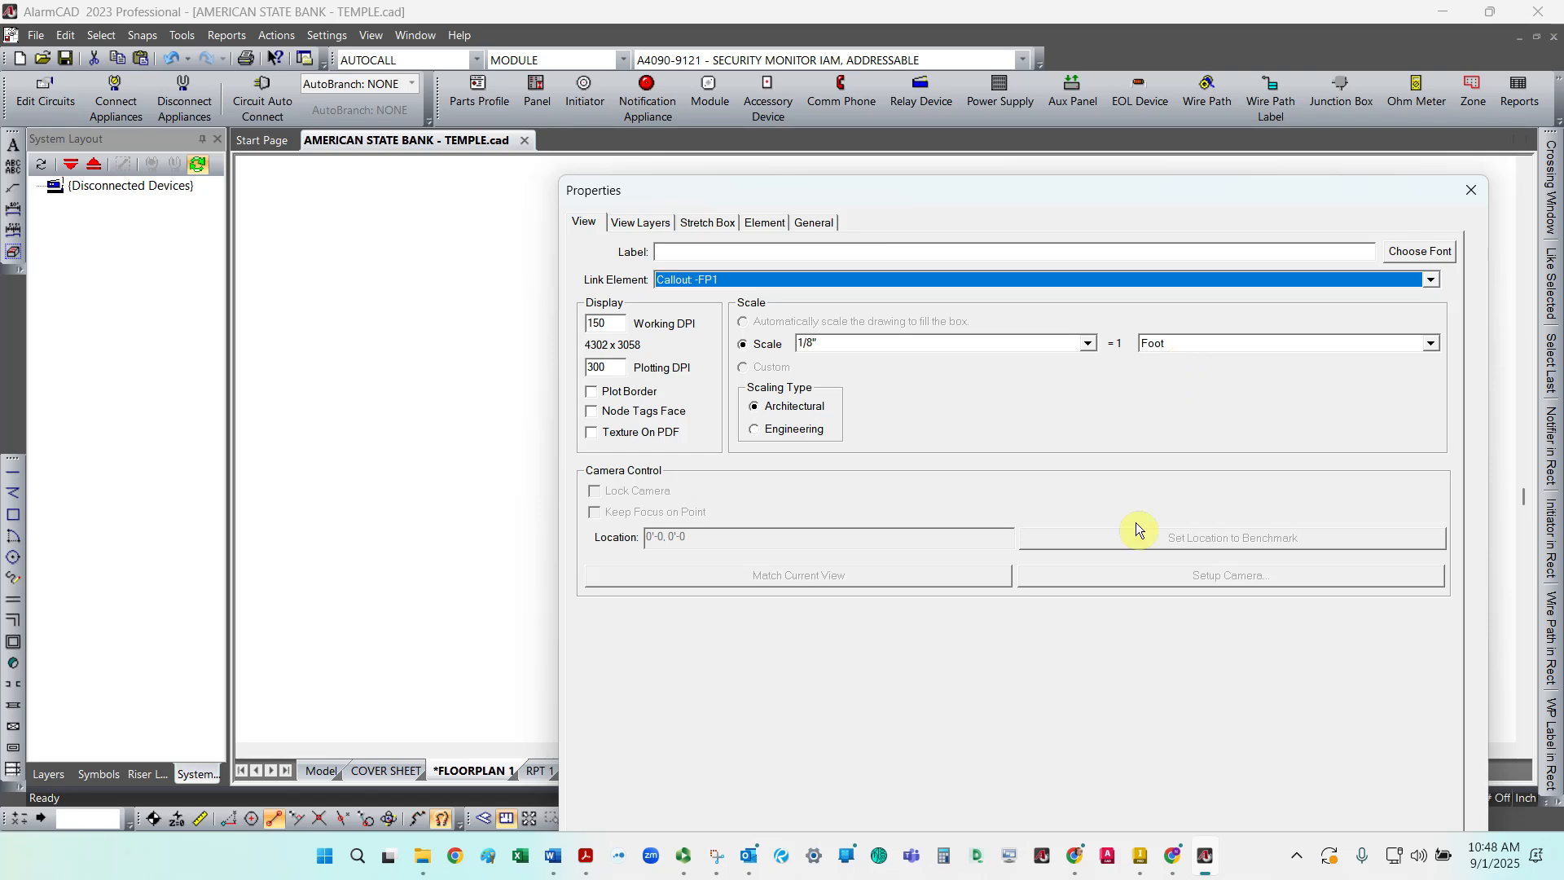
mouse_move(941, 188)
left_mouse_down()
mouse_move(837, 61)
mouse_move(751, 31)
mouse_move(755, 84)
left_mouse_up()
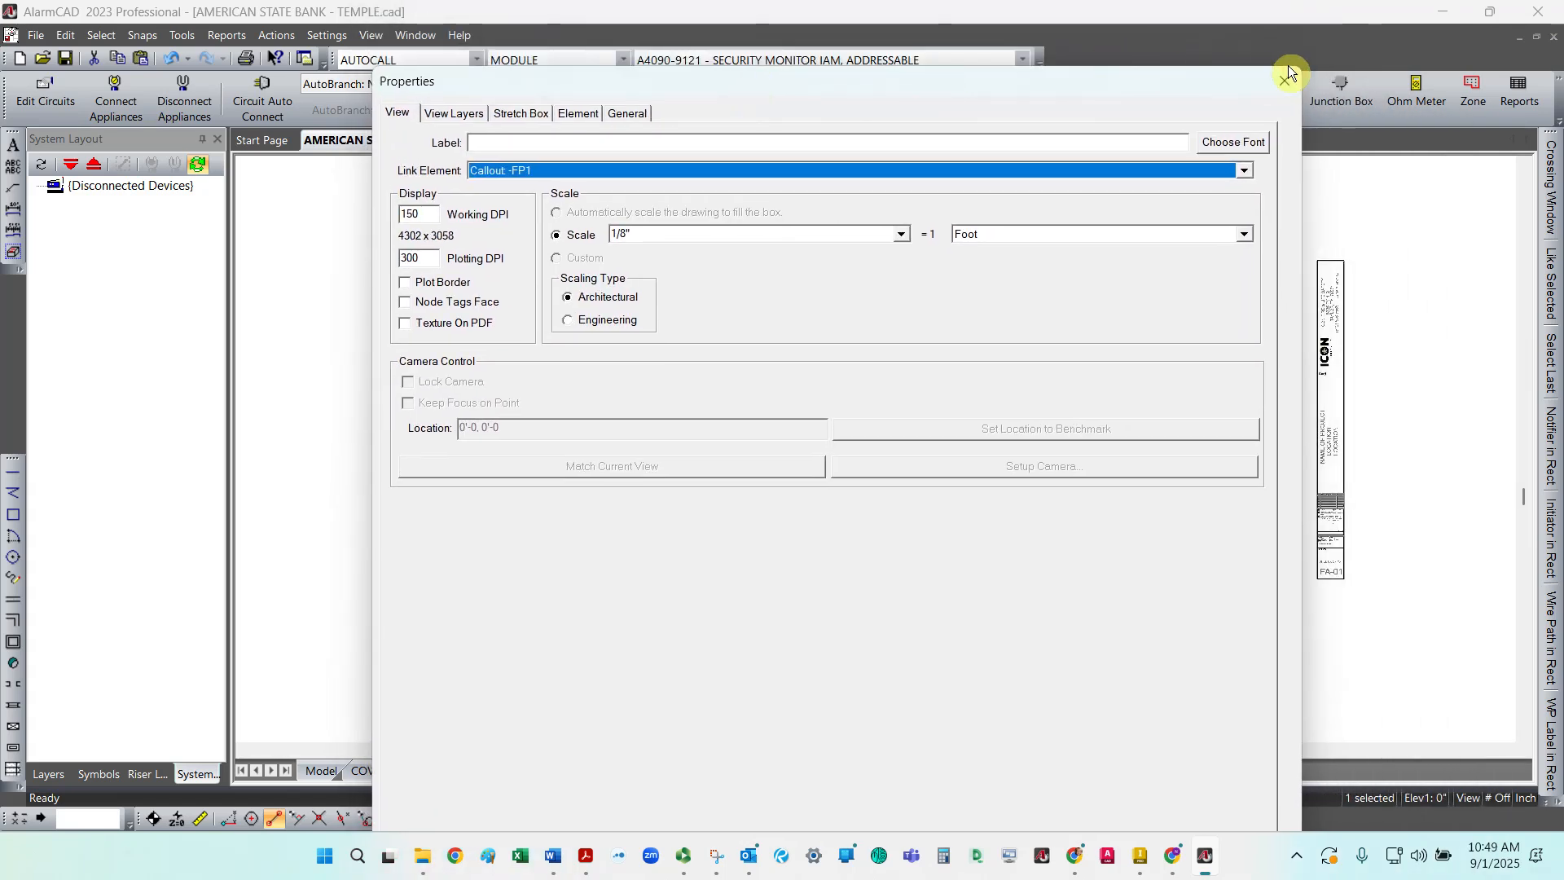
left_click_drag(1247, 71, 976, 24)
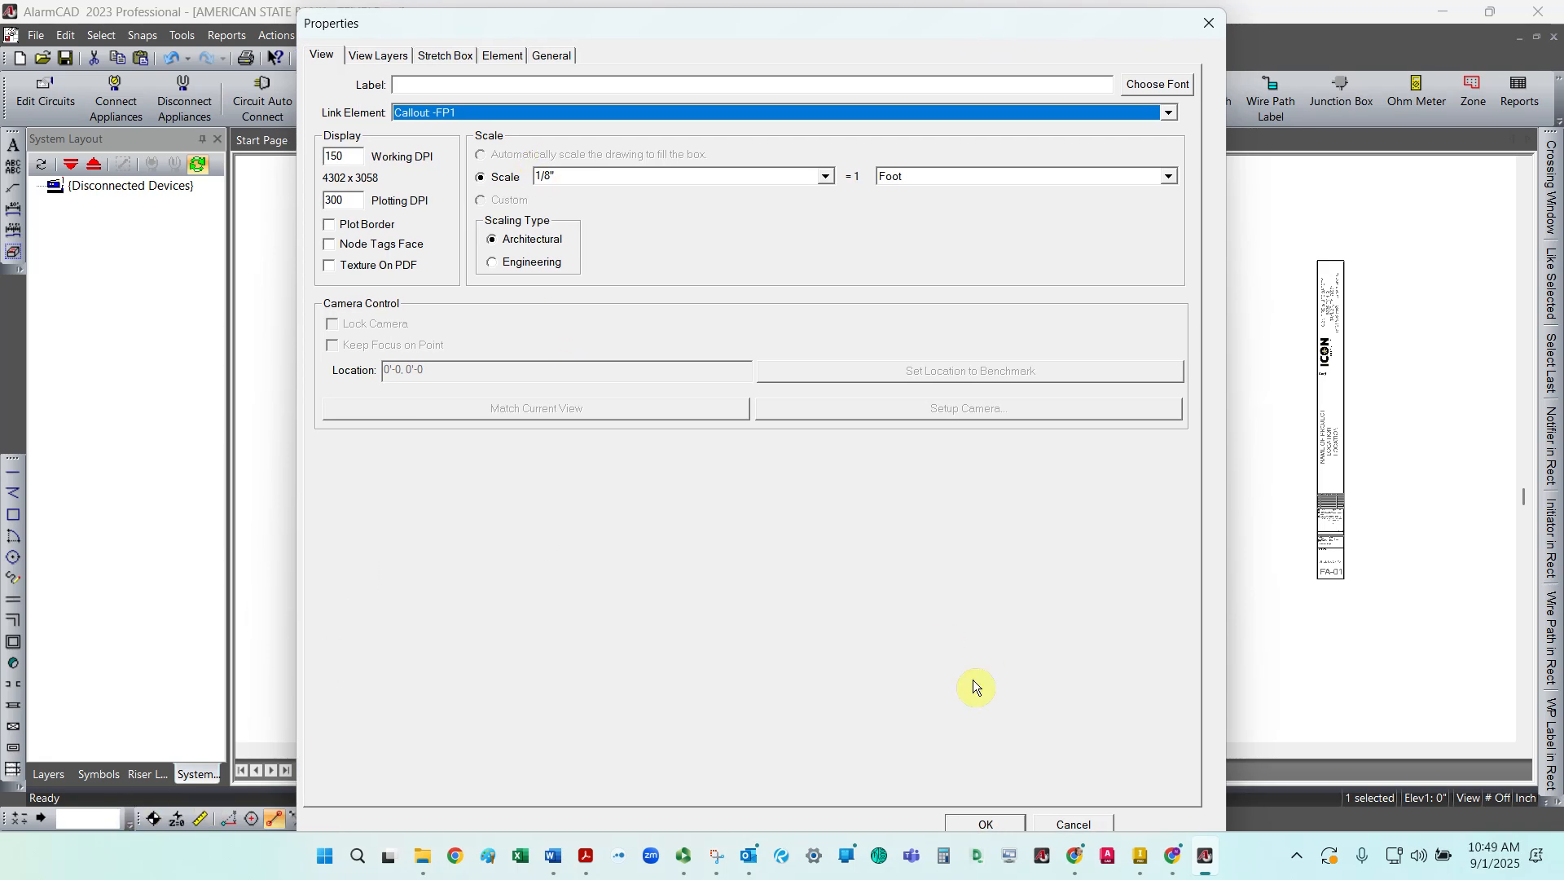
left_click(974, 824)
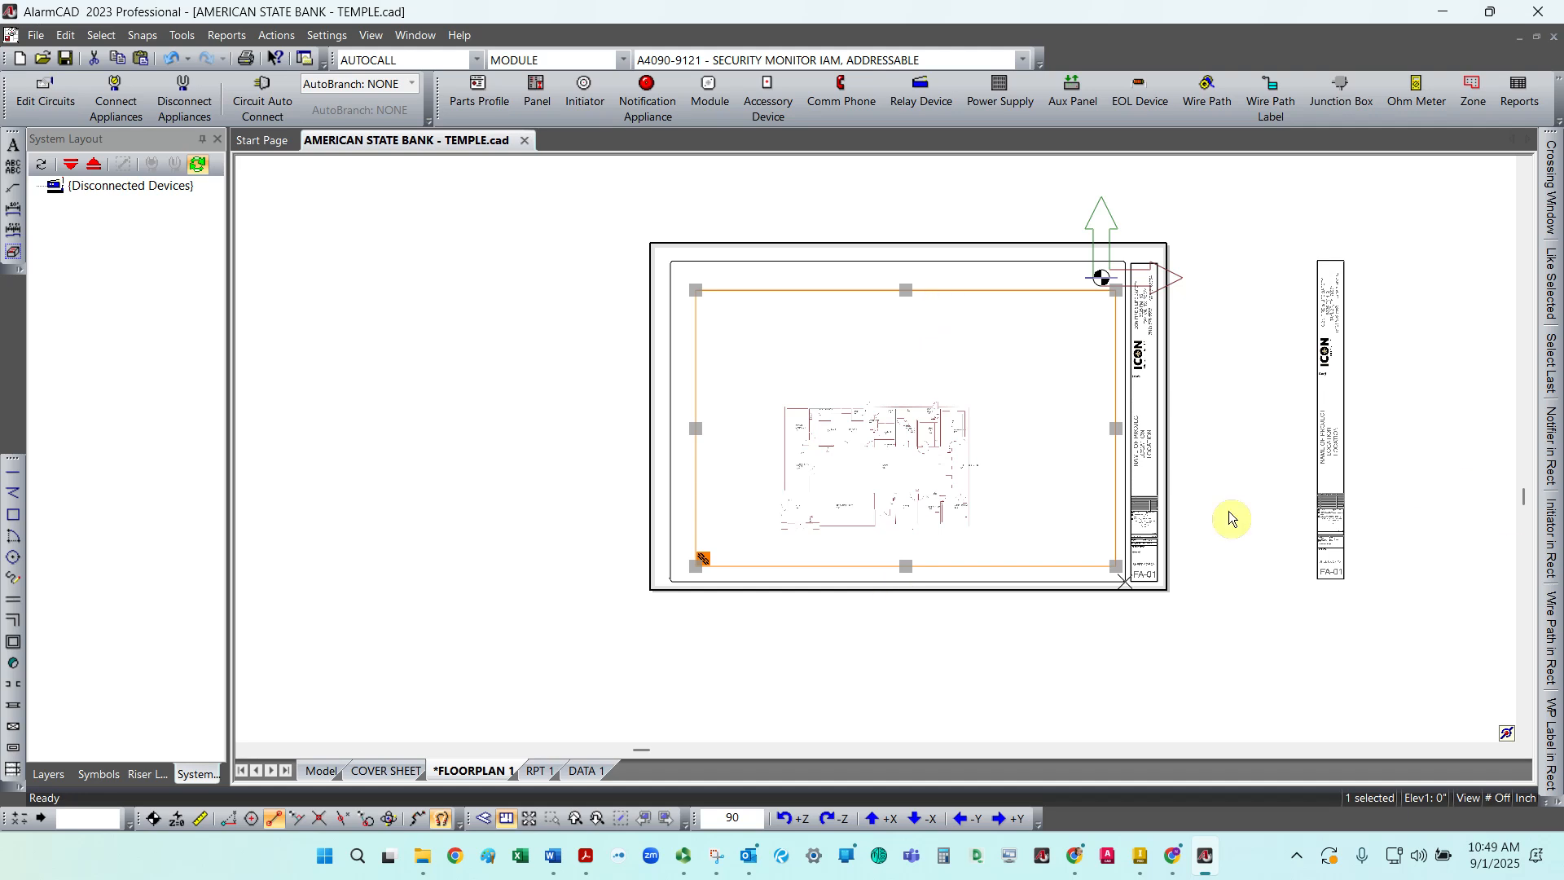
Step: Turn off Show Border on the view's stretch box properties
key("Escape")
left_click(1053, 292)
right_click(1053, 291)
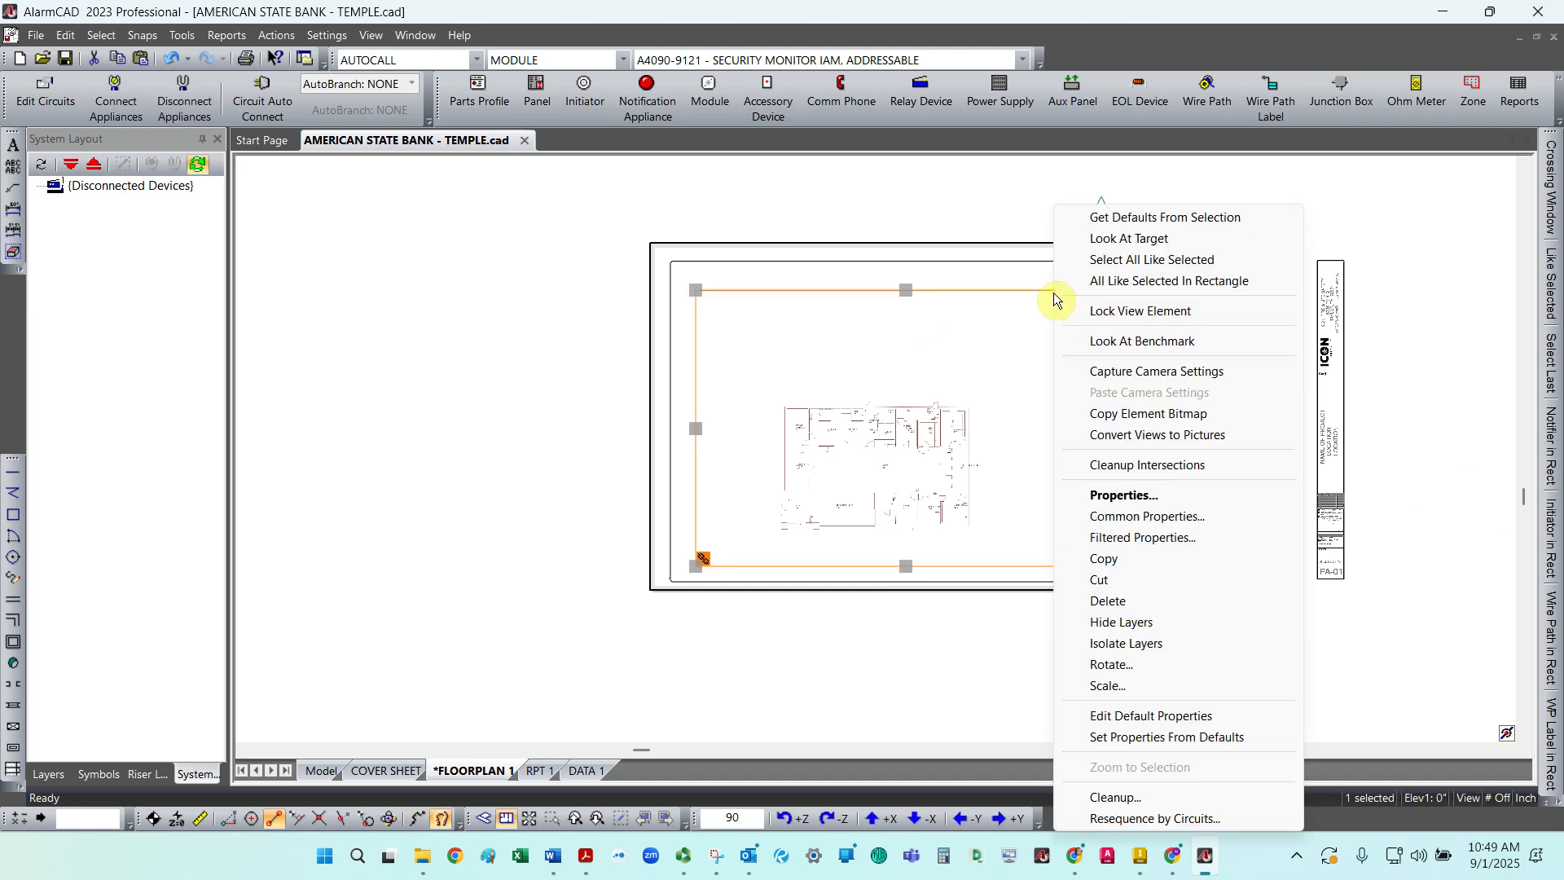
left_click(1110, 493)
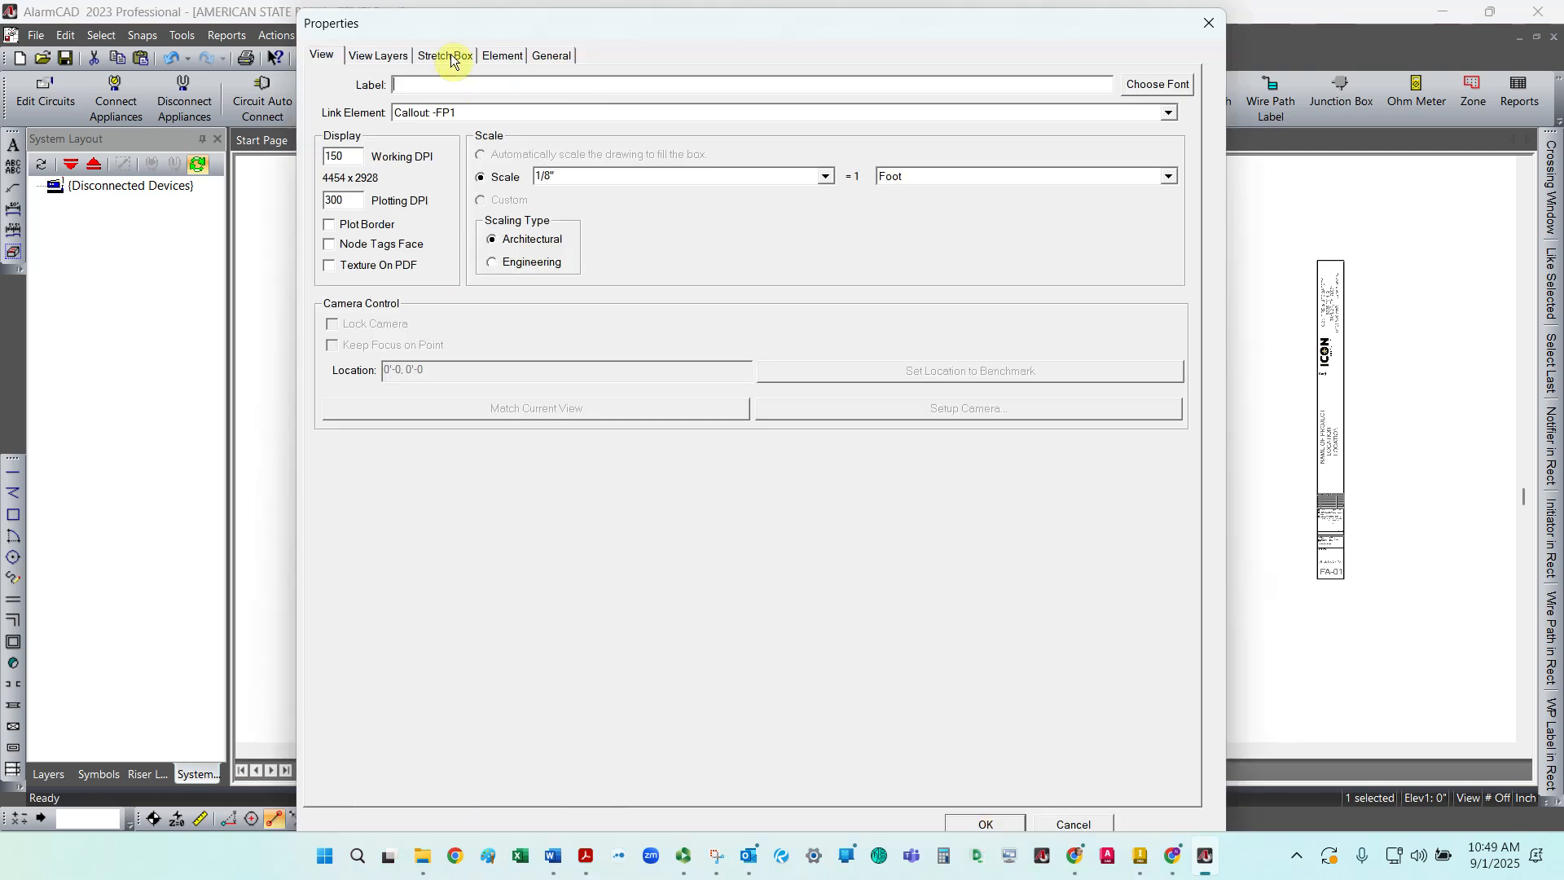
left_click(447, 55)
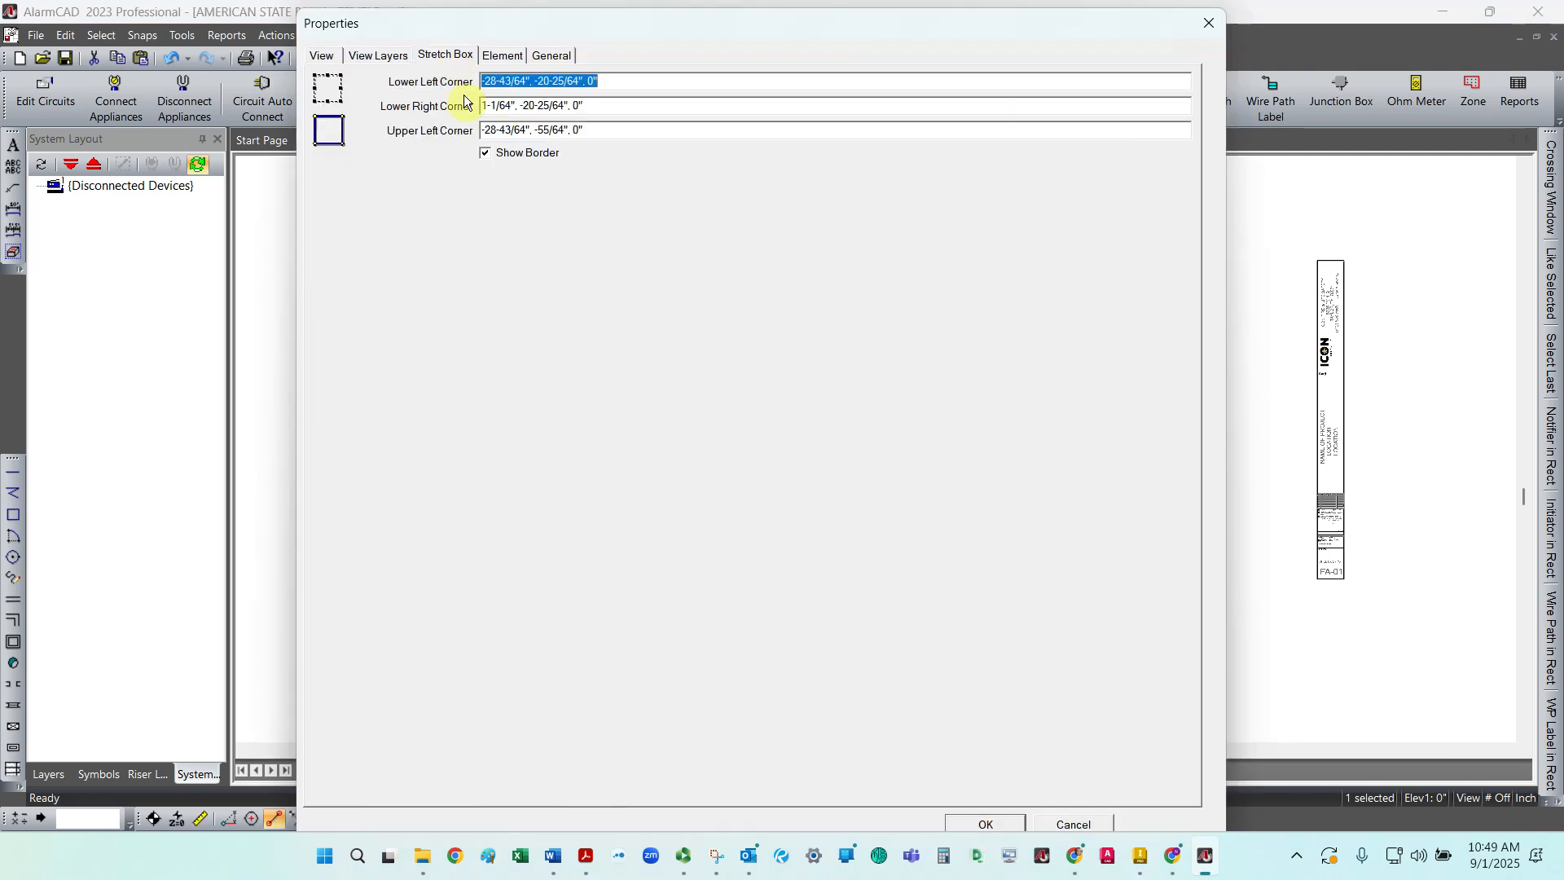
left_click(486, 154)
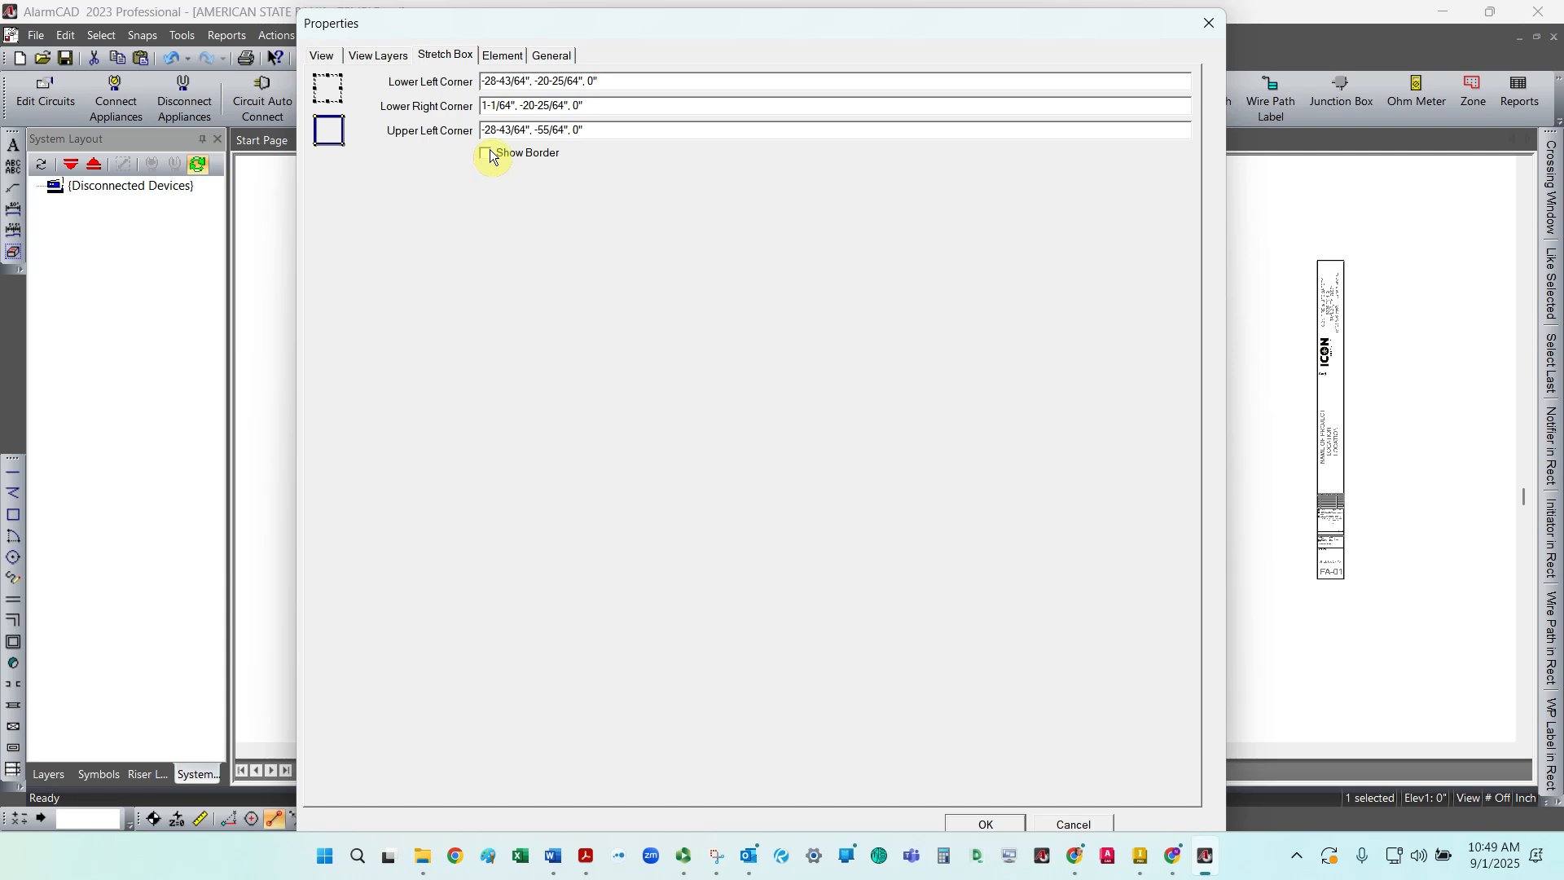
left_click(1211, 24)
left_click(1096, 698)
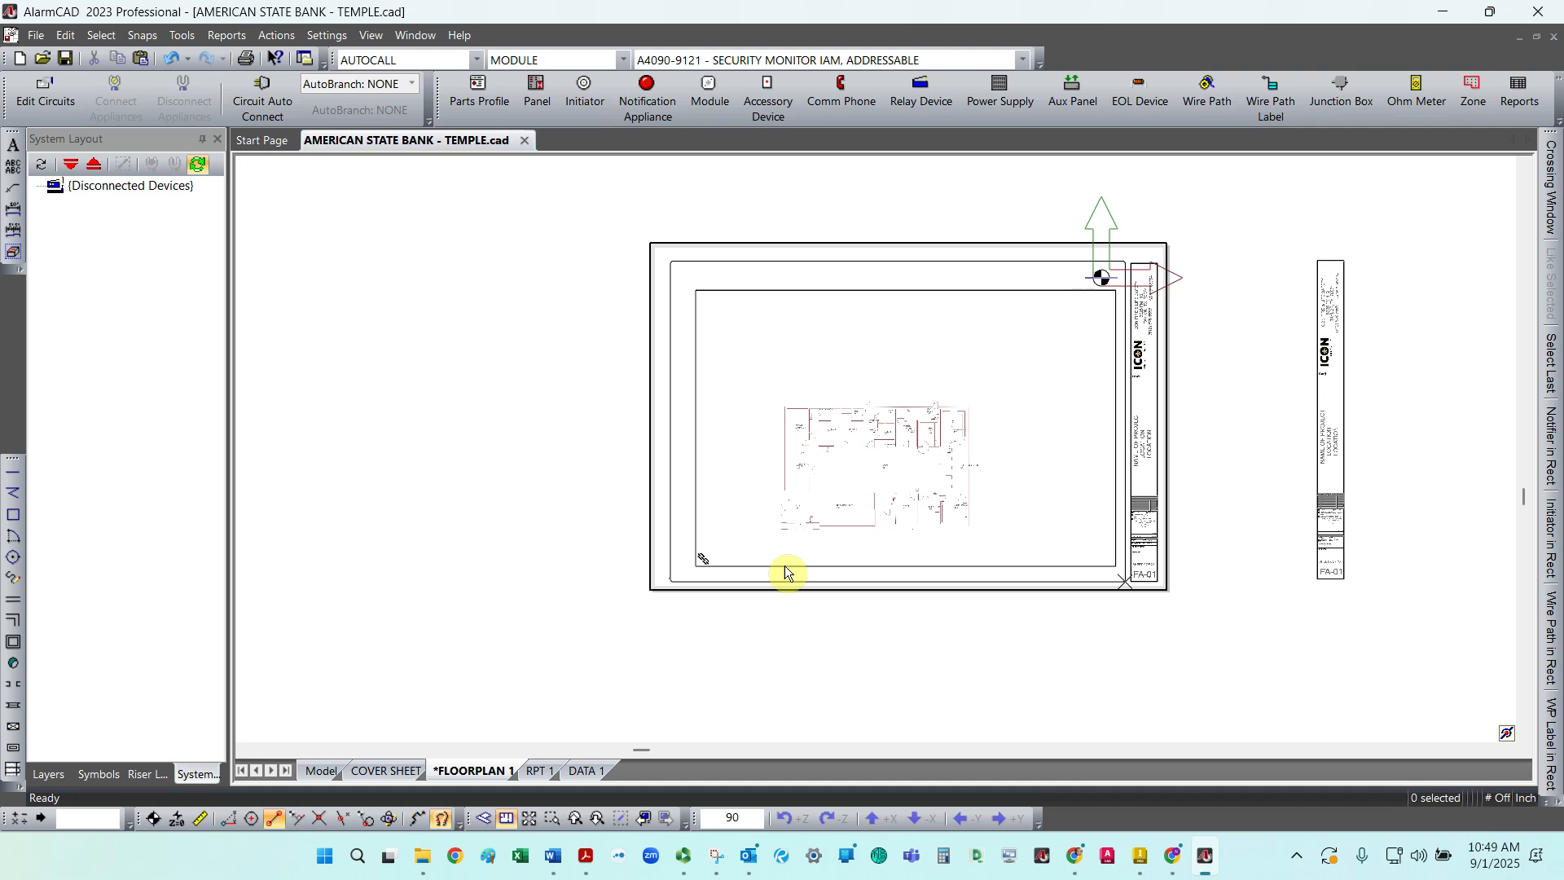
Step: Save the drawing
left_click(68, 57)
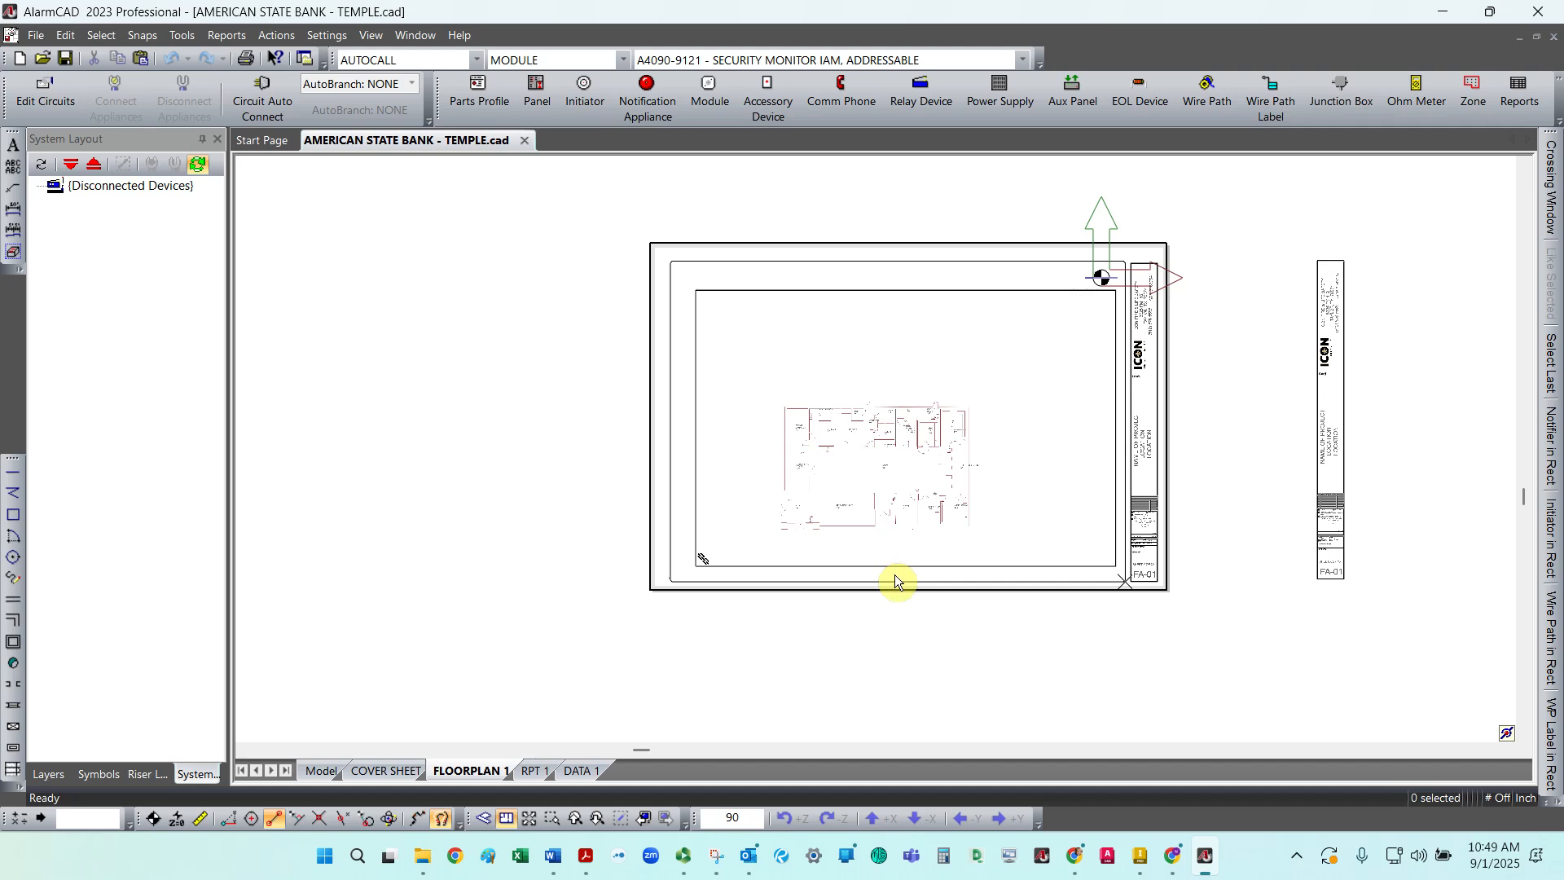
scroll(846, 539, "down", 1)
scroll(845, 539, "up", 8)
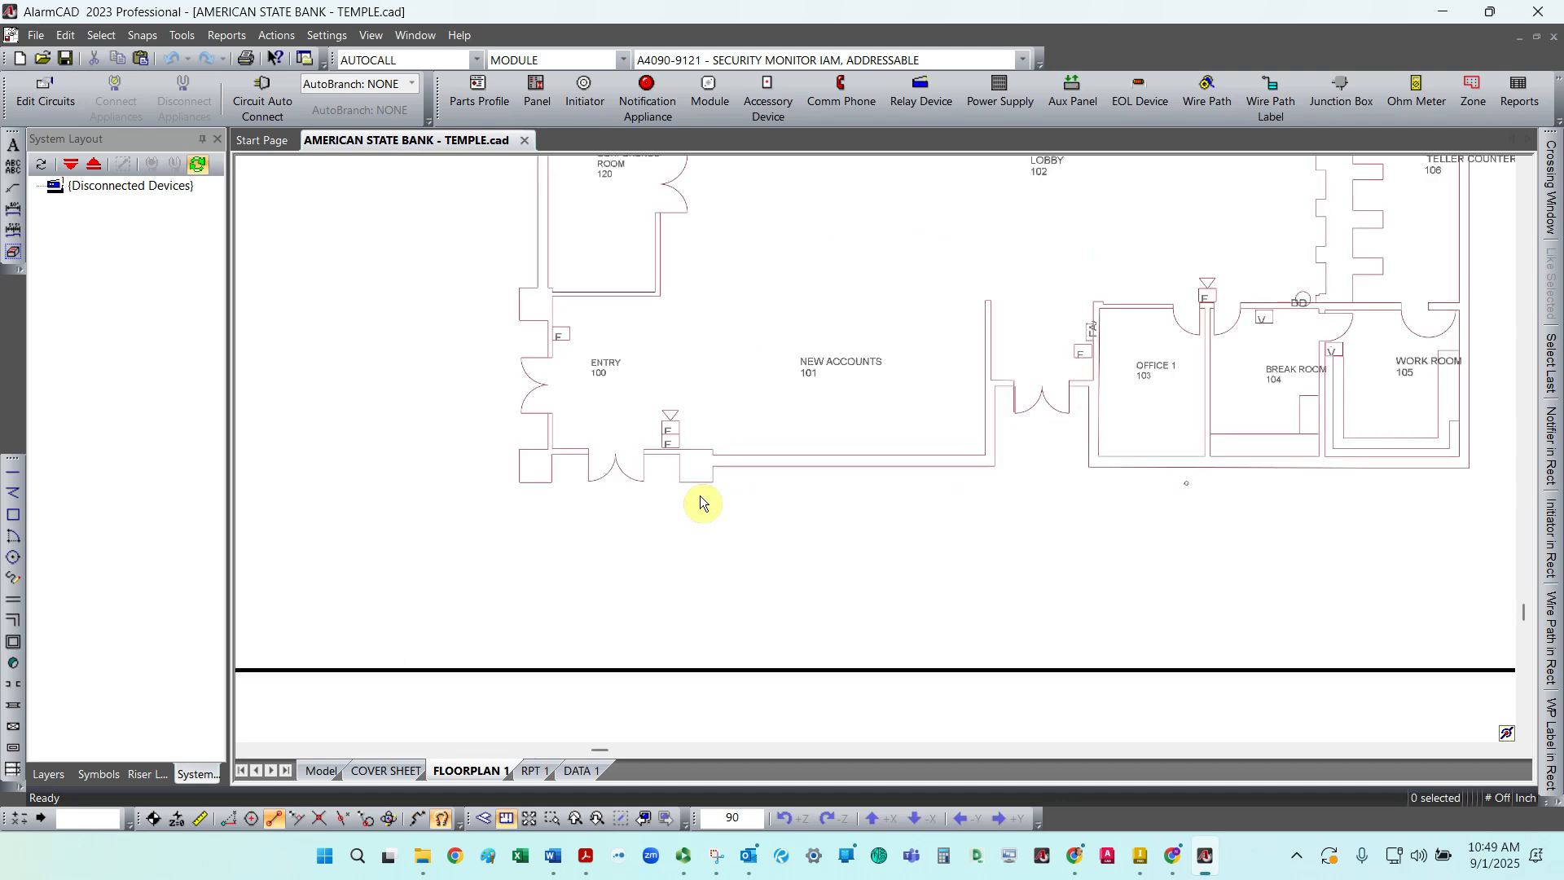
scroll(701, 497, "down", 6)
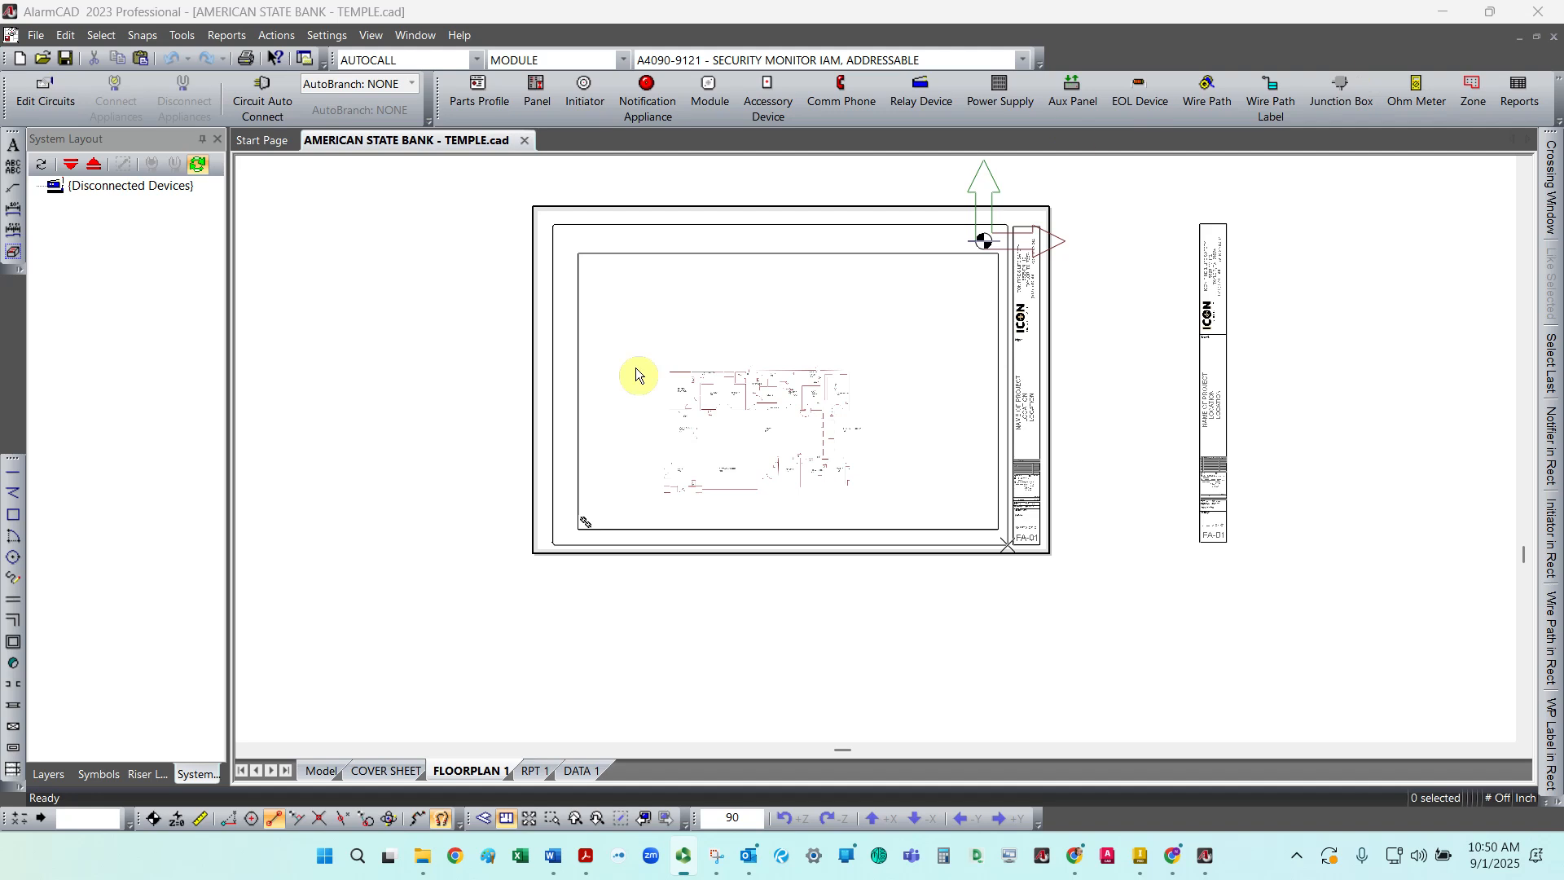
Step: Open AMERICAN STATE BANK - TEMPLE_JC 8-3-25.cad from the FA Drawing folder of FA002_TEMPLE BANK
left_click(47, 59)
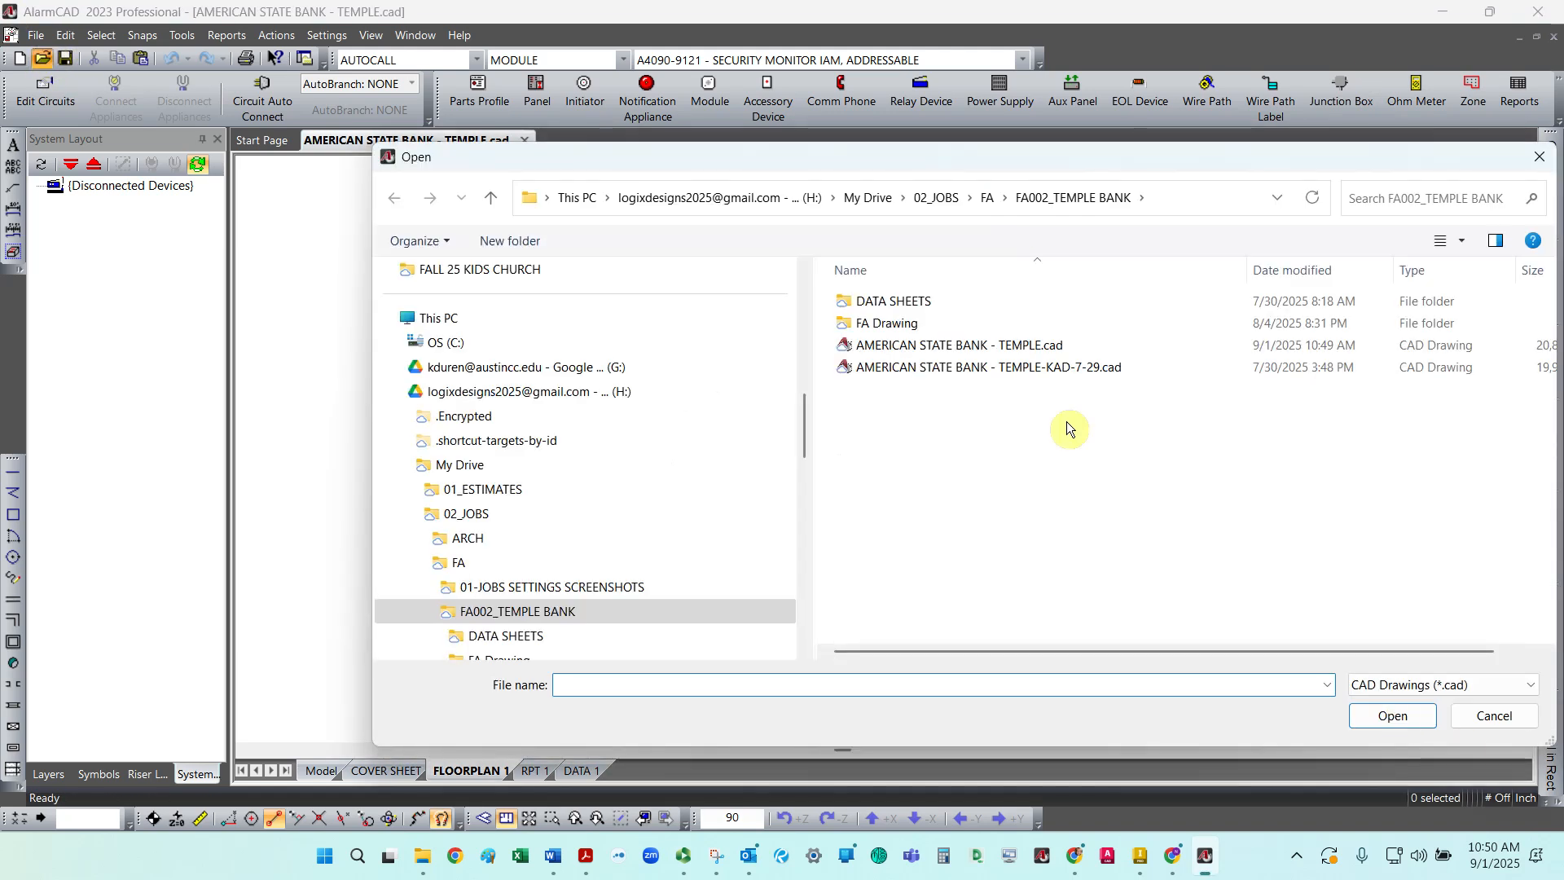
double_click(1058, 324)
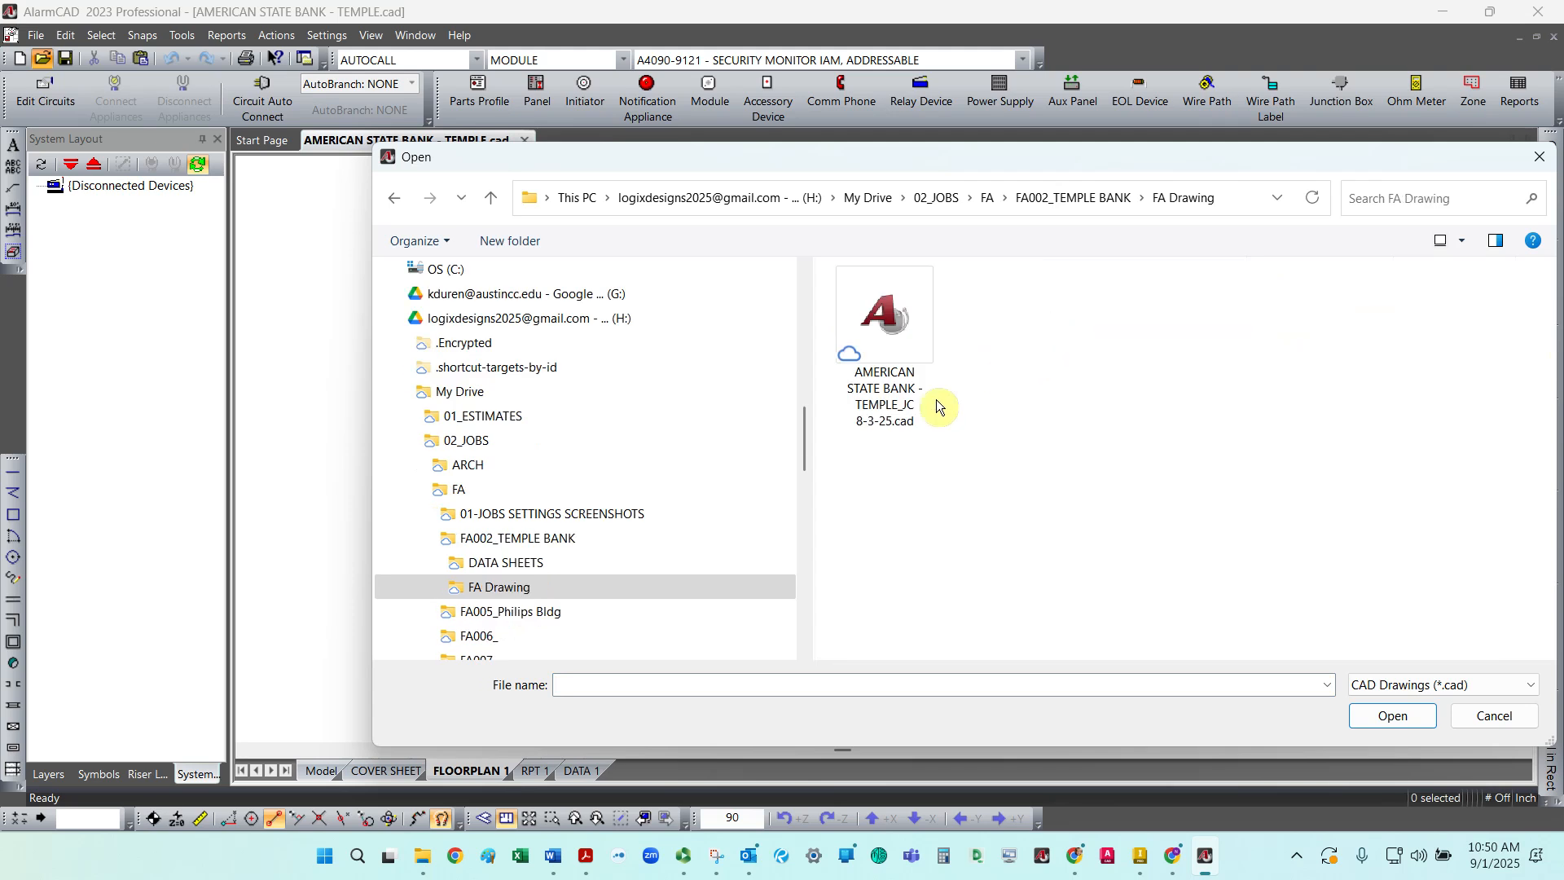
left_click(892, 388)
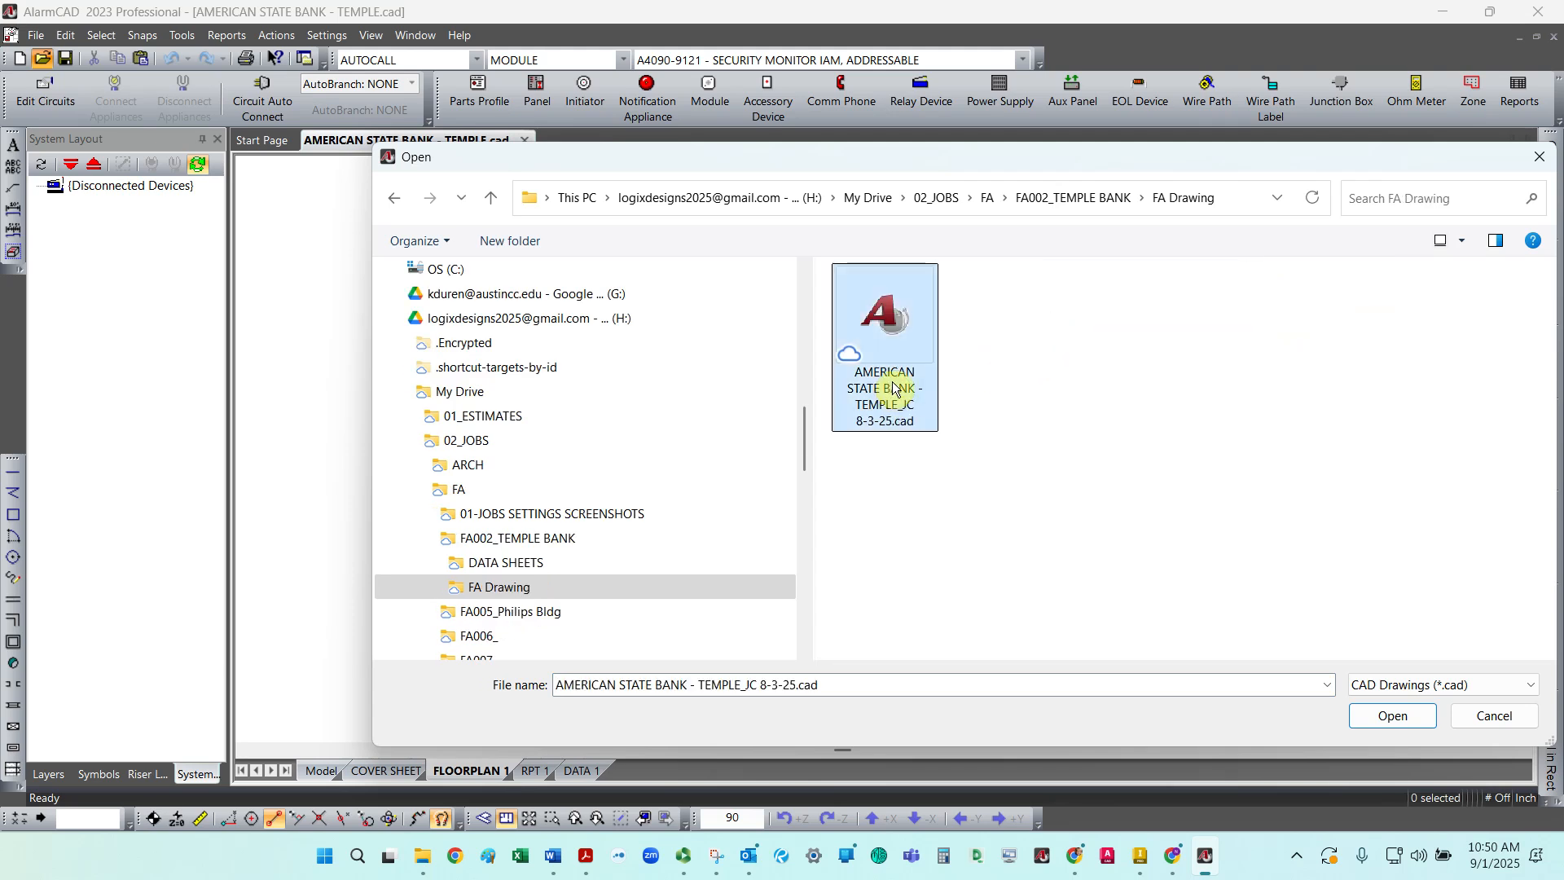
double_click(893, 387)
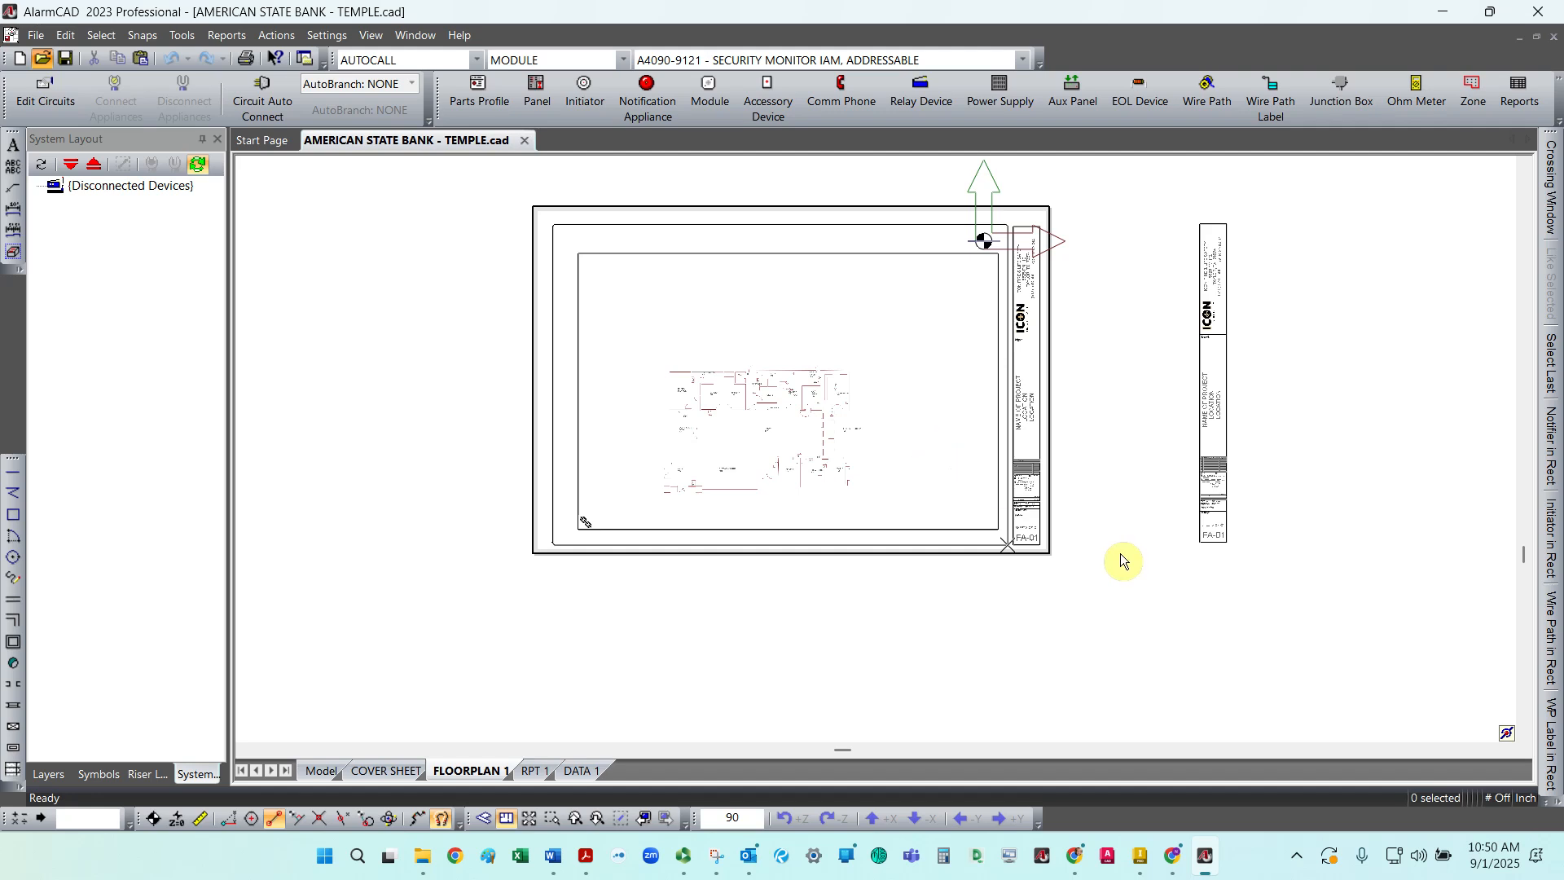
Step: Browse in File Explorer to the FA002_TEMPLE BANK job folder and review its drawing files
left_click(426, 860)
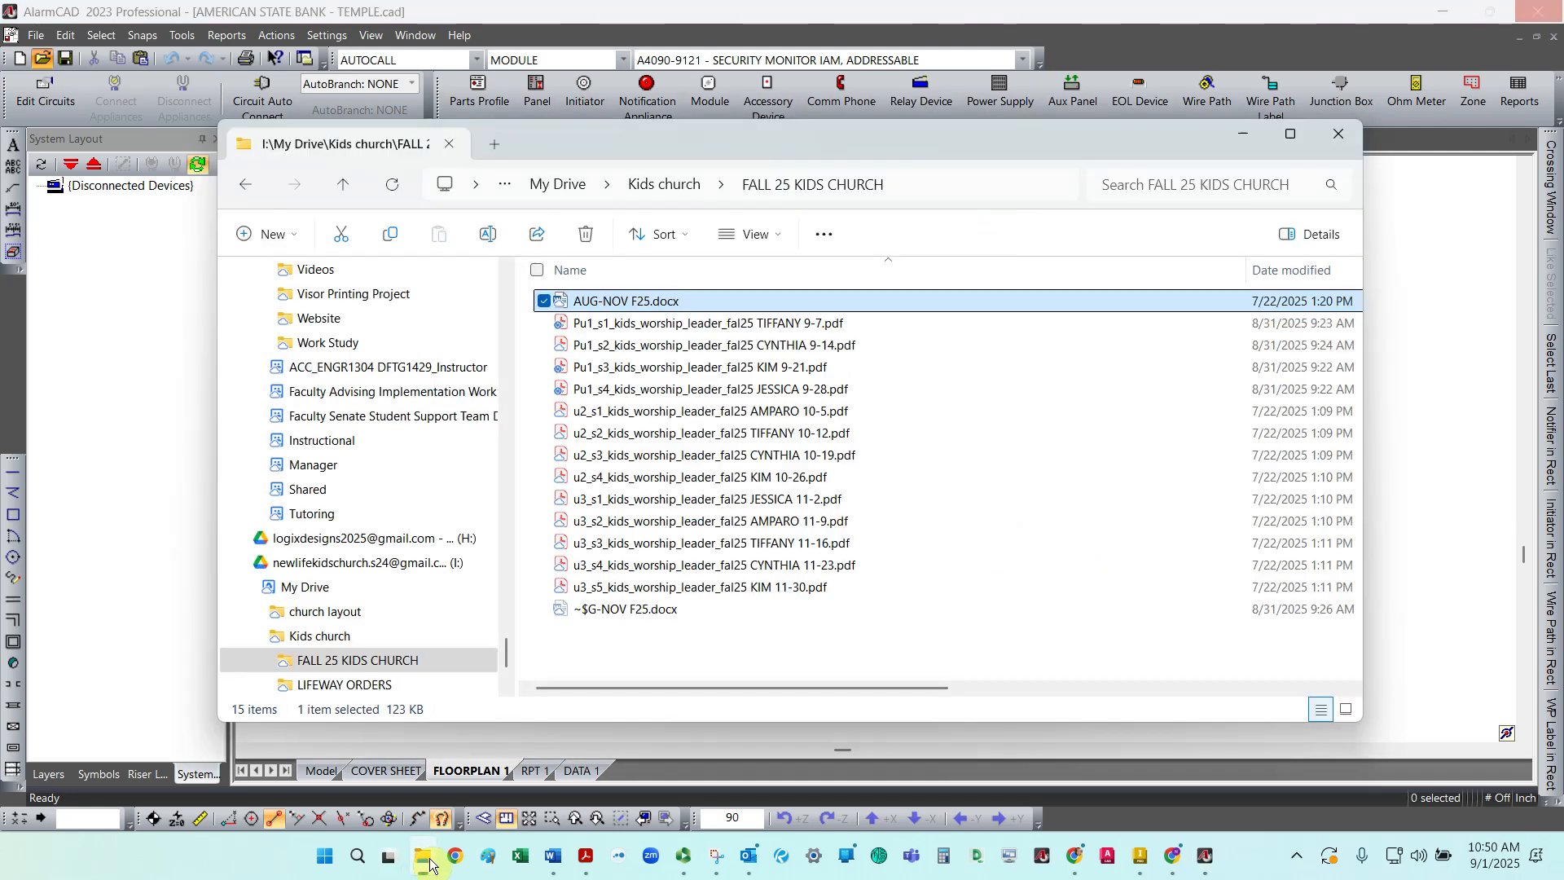
left_click(407, 539)
left_click(601, 302)
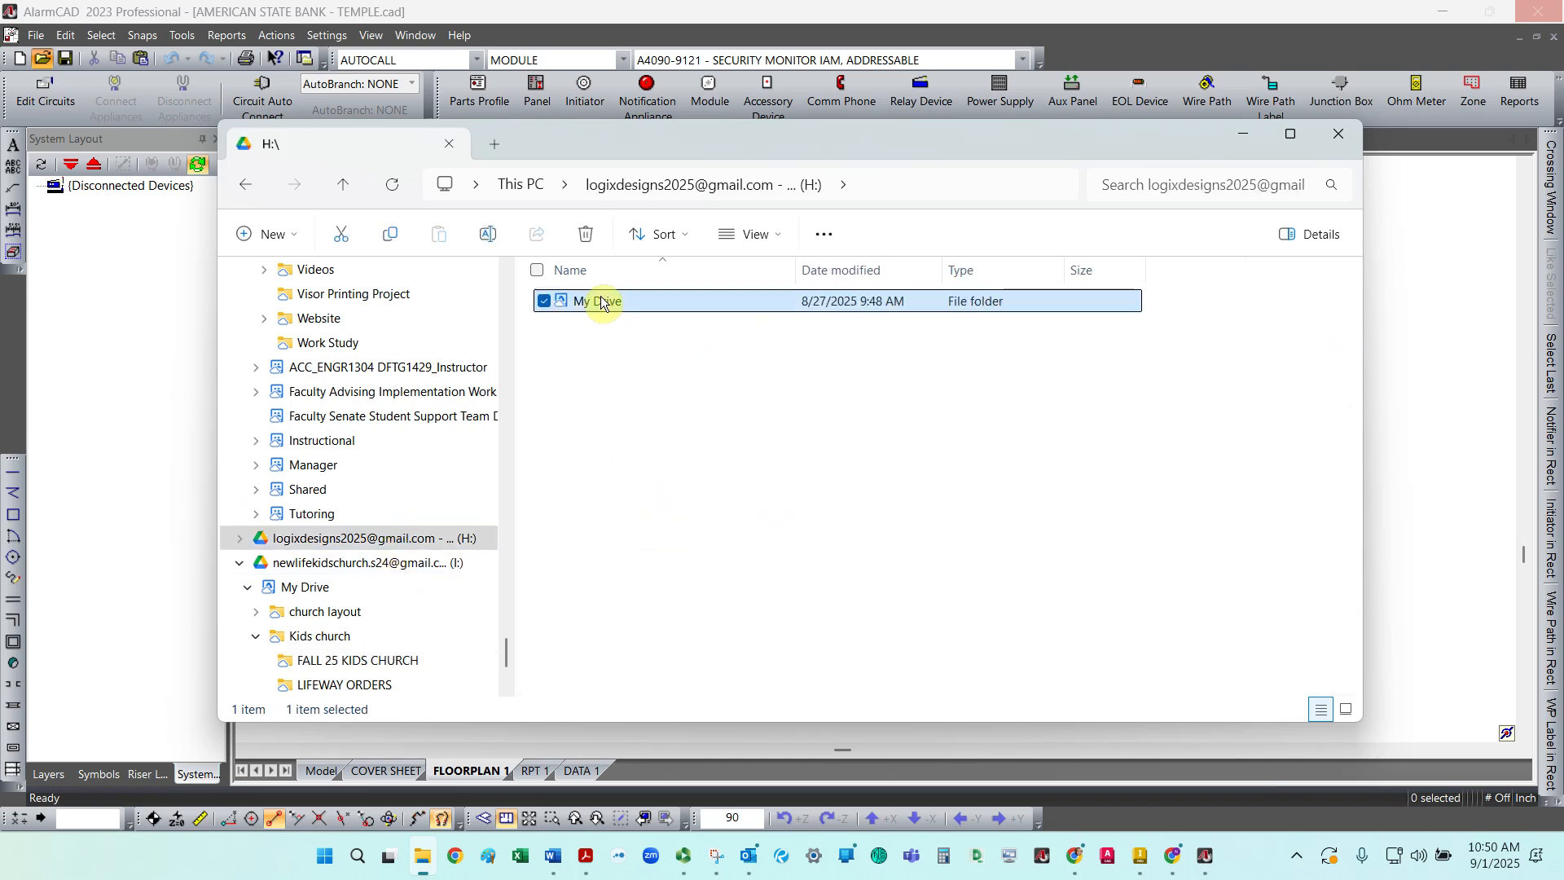
double_click(601, 301)
left_click(610, 324)
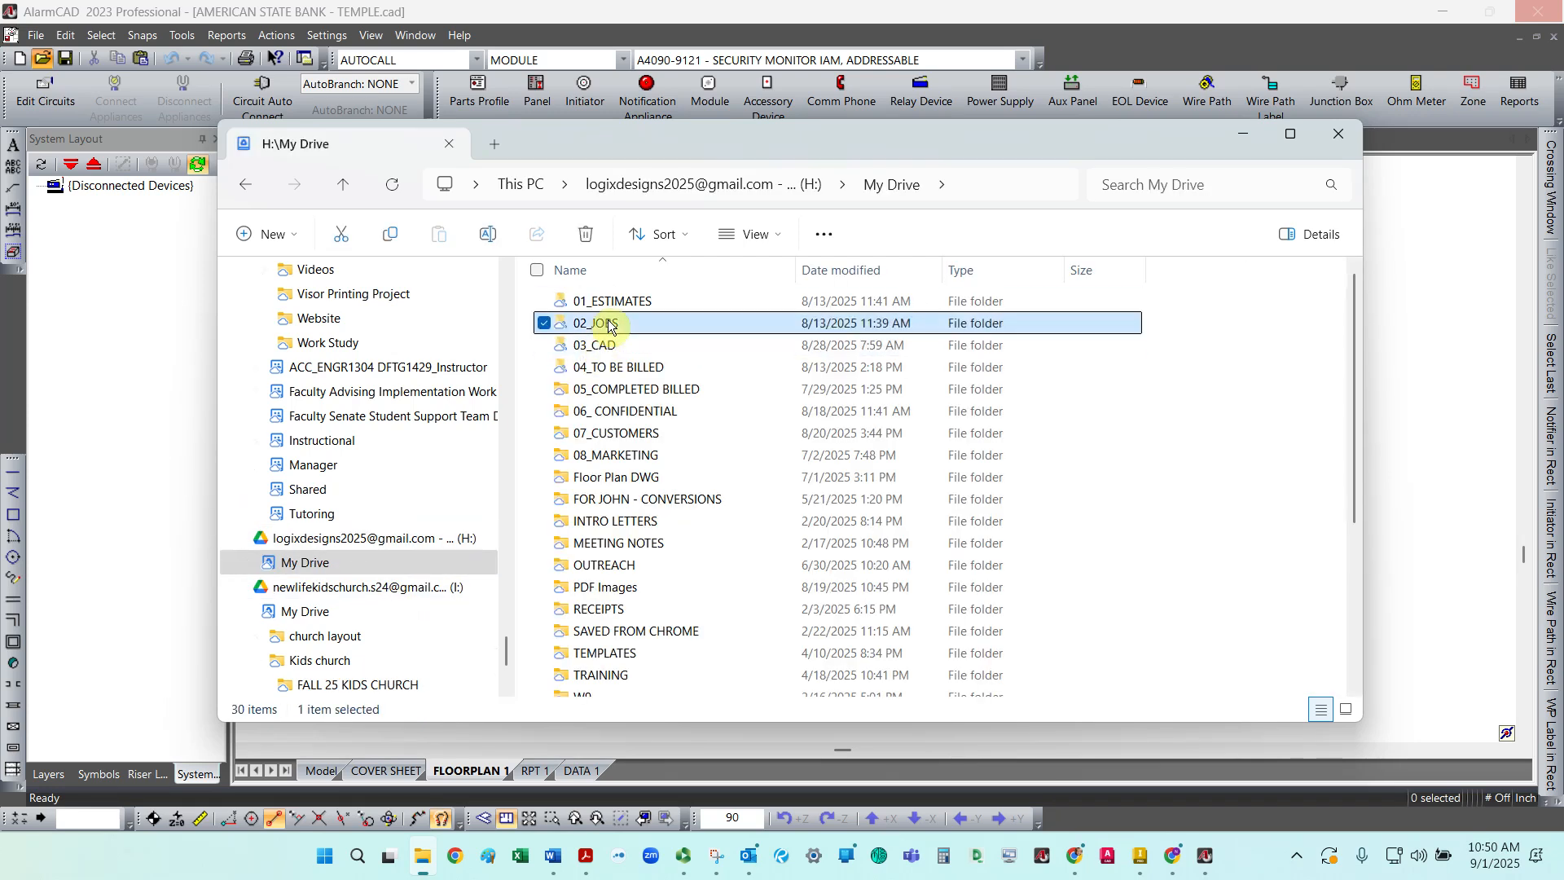
double_click(609, 323)
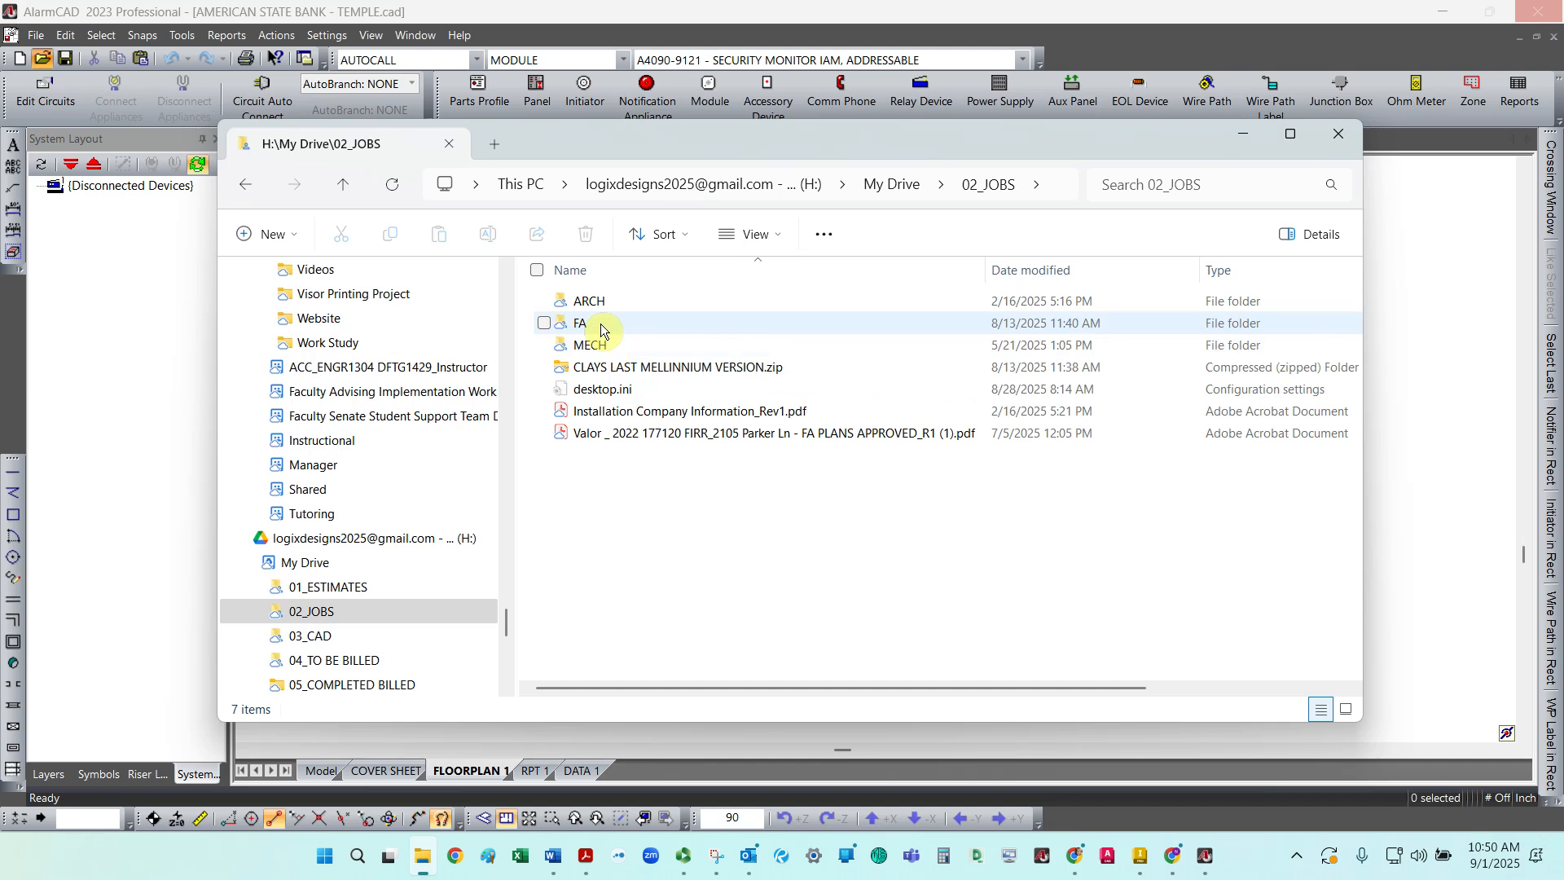
left_click(601, 325)
double_click(618, 330)
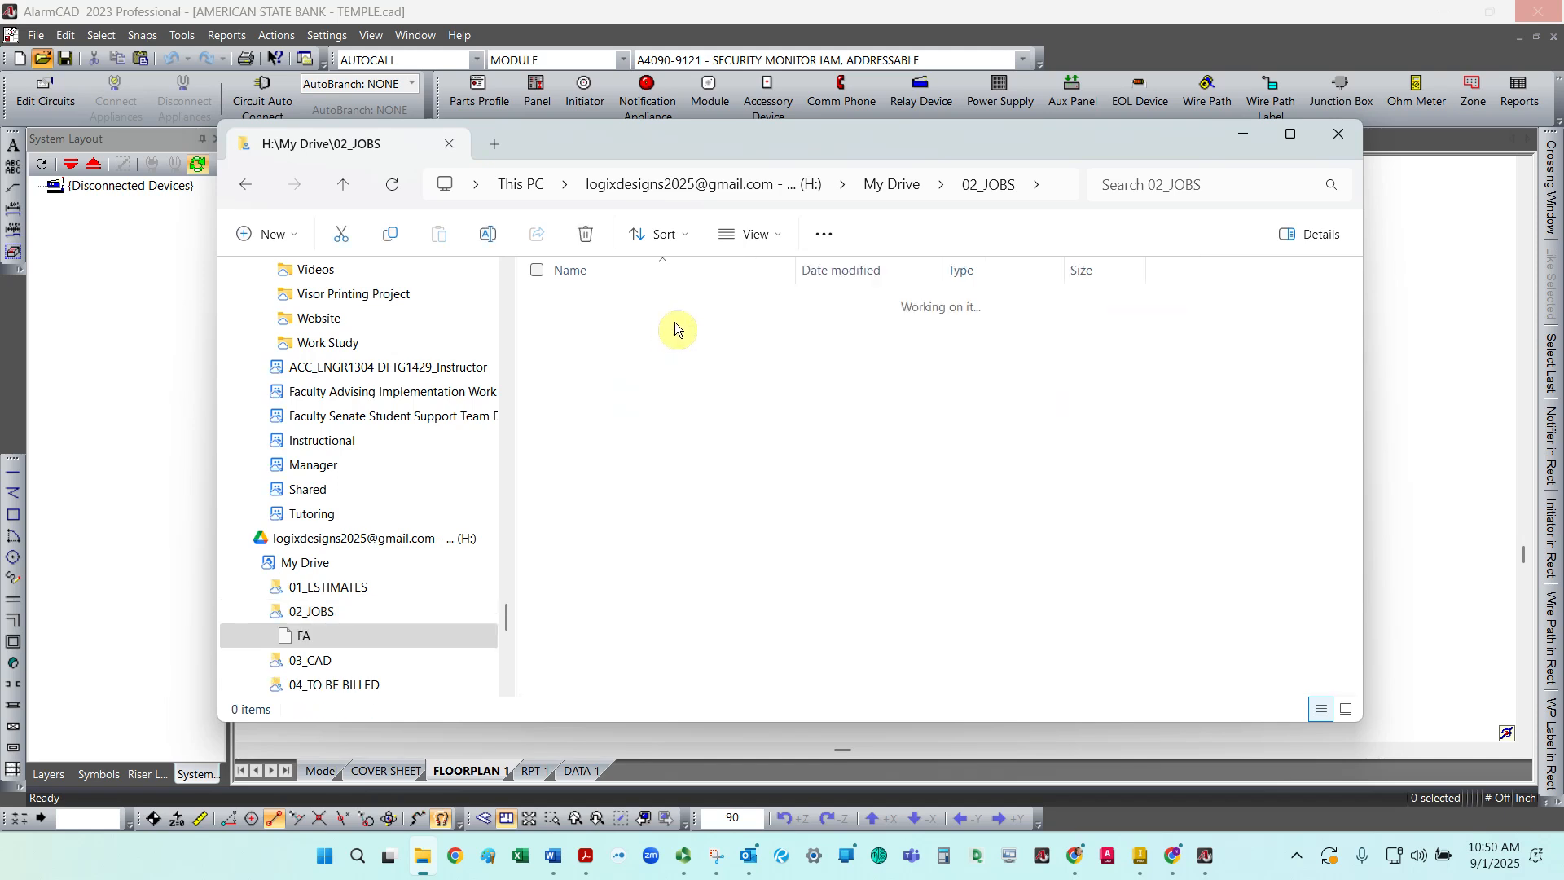
left_click(666, 330)
double_click(667, 330)
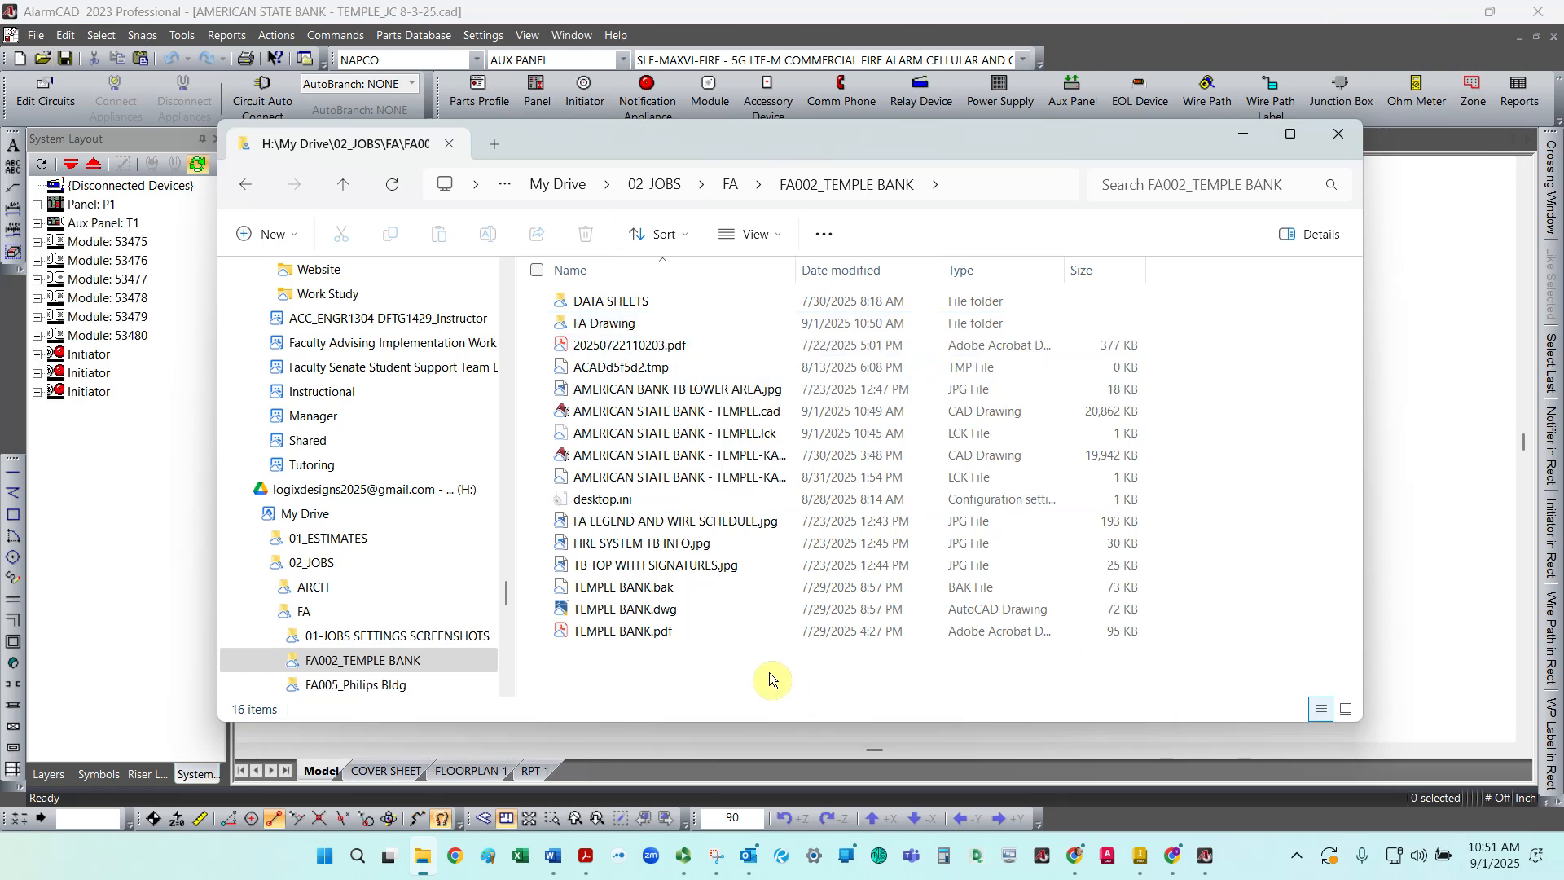
right_click(769, 672)
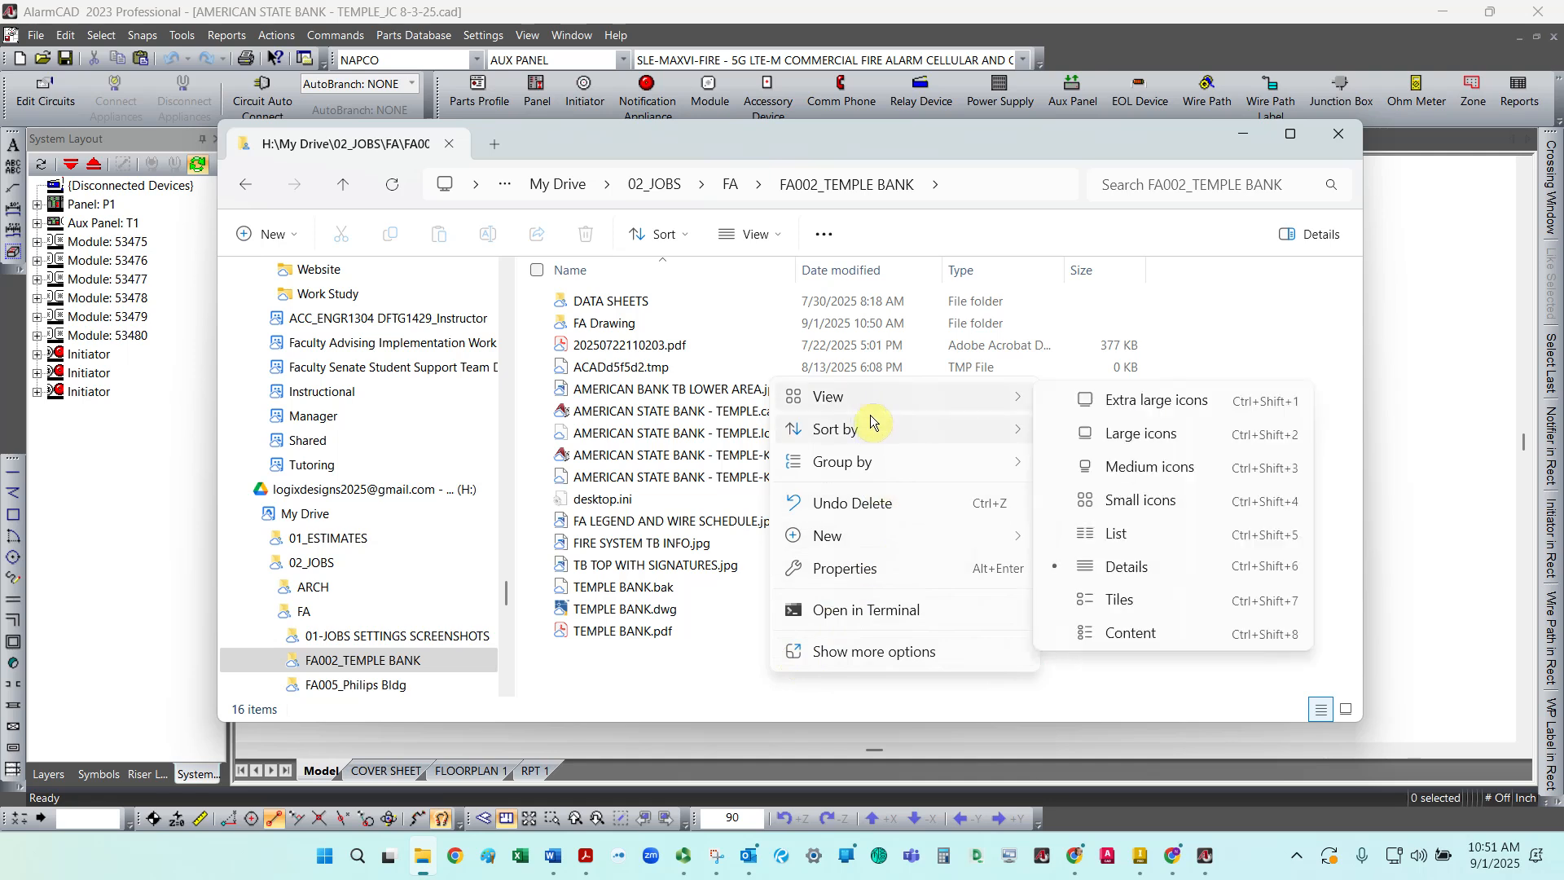
left_click(637, 416)
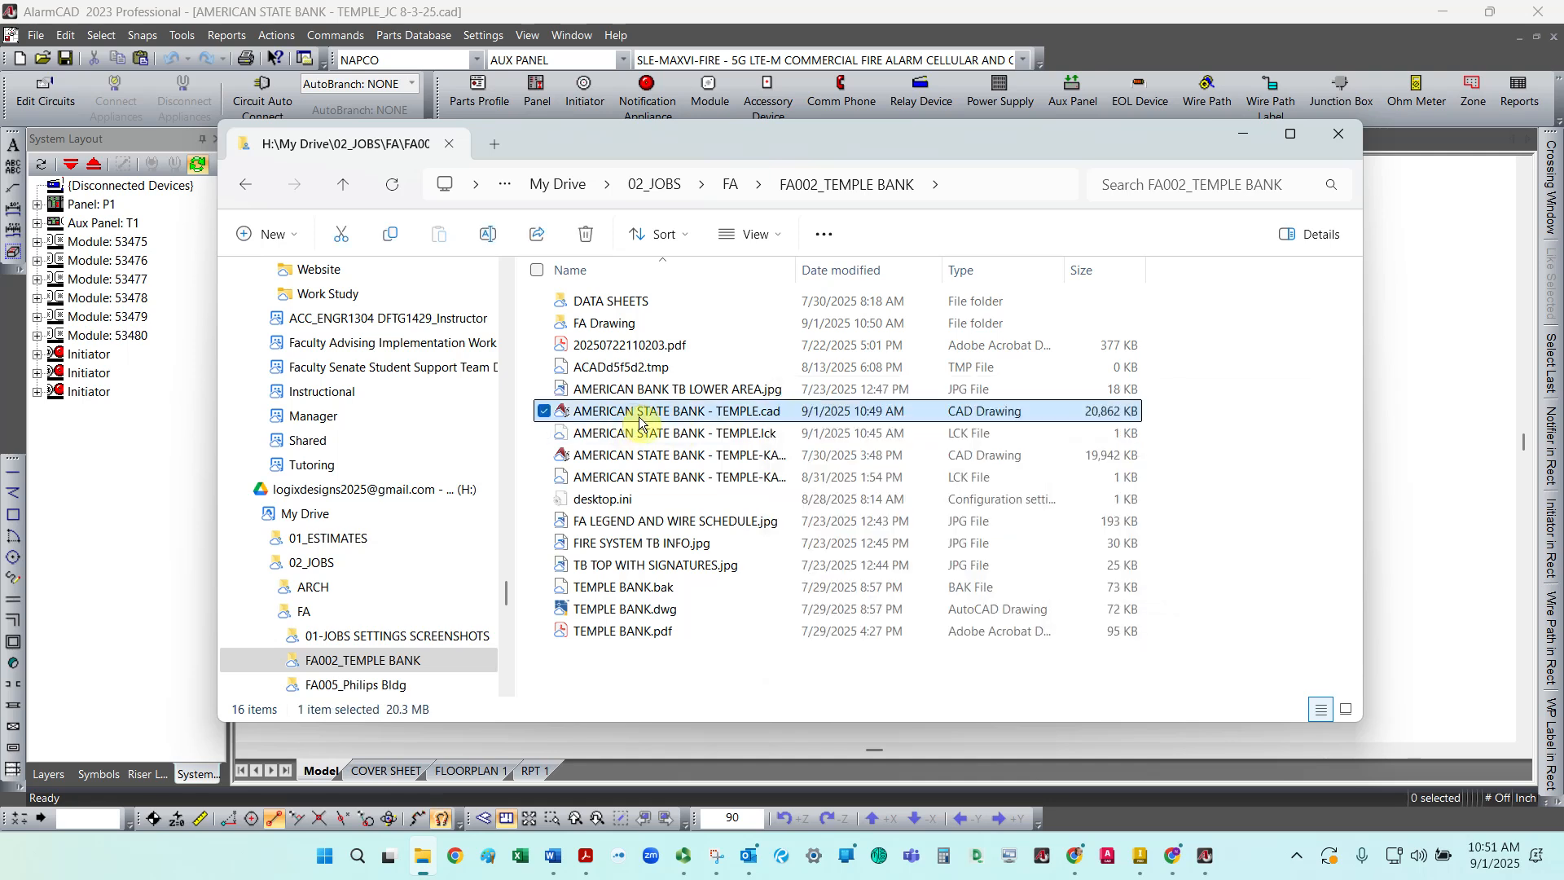
left_click(1443, 413)
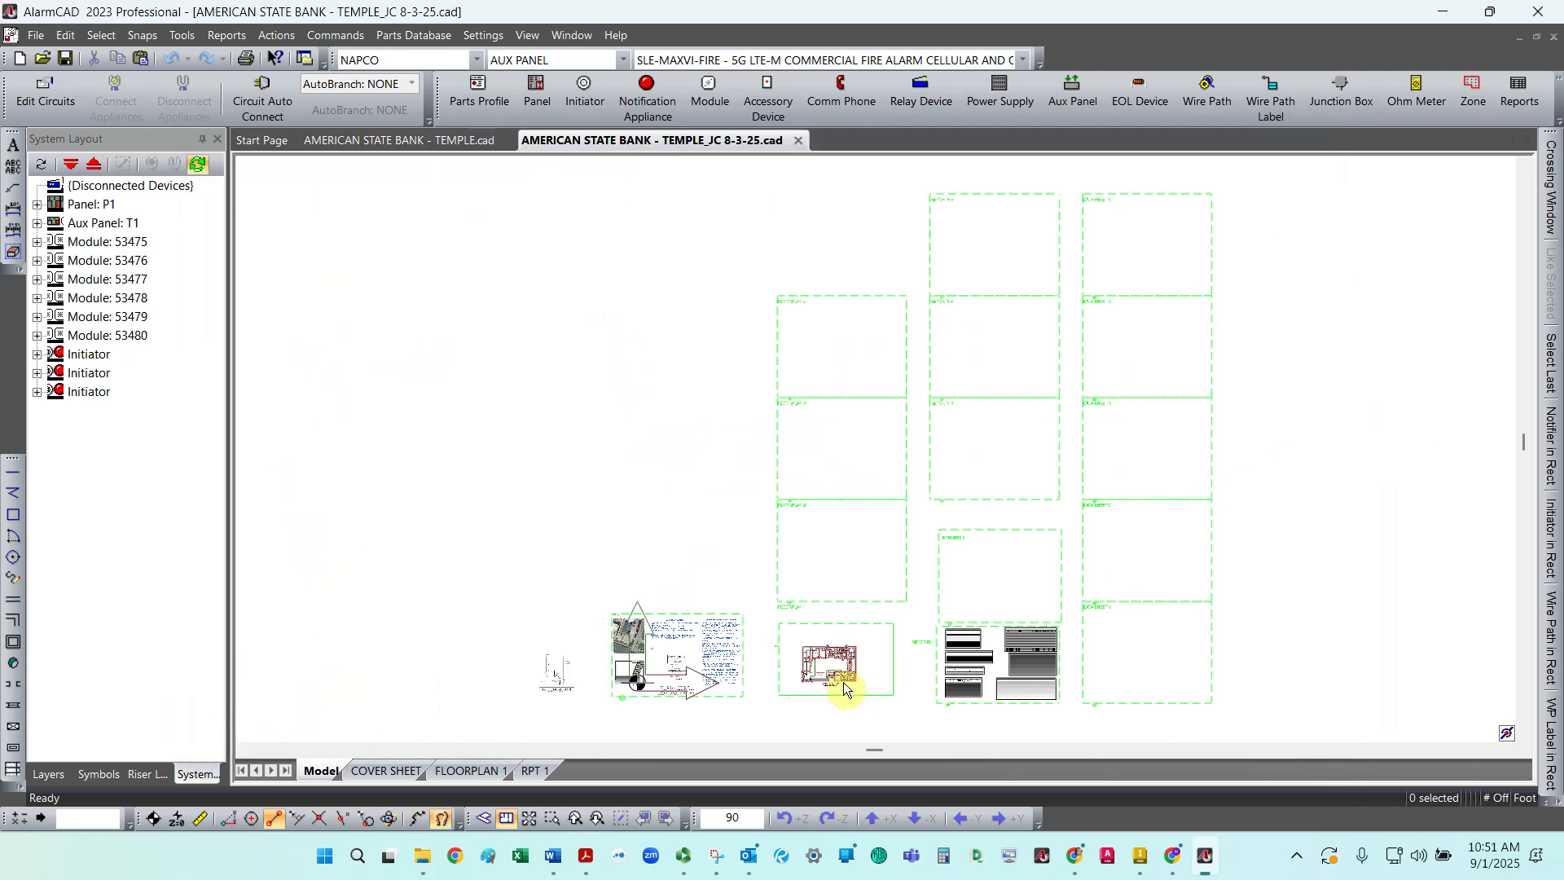
Step: Delete the existing misaligned view from the COVER SHEET layout of the TEMPLE_JC drawing
scroll(859, 703, "up", 3)
scroll(851, 713, "down", 6)
scroll(849, 715, "up", 3)
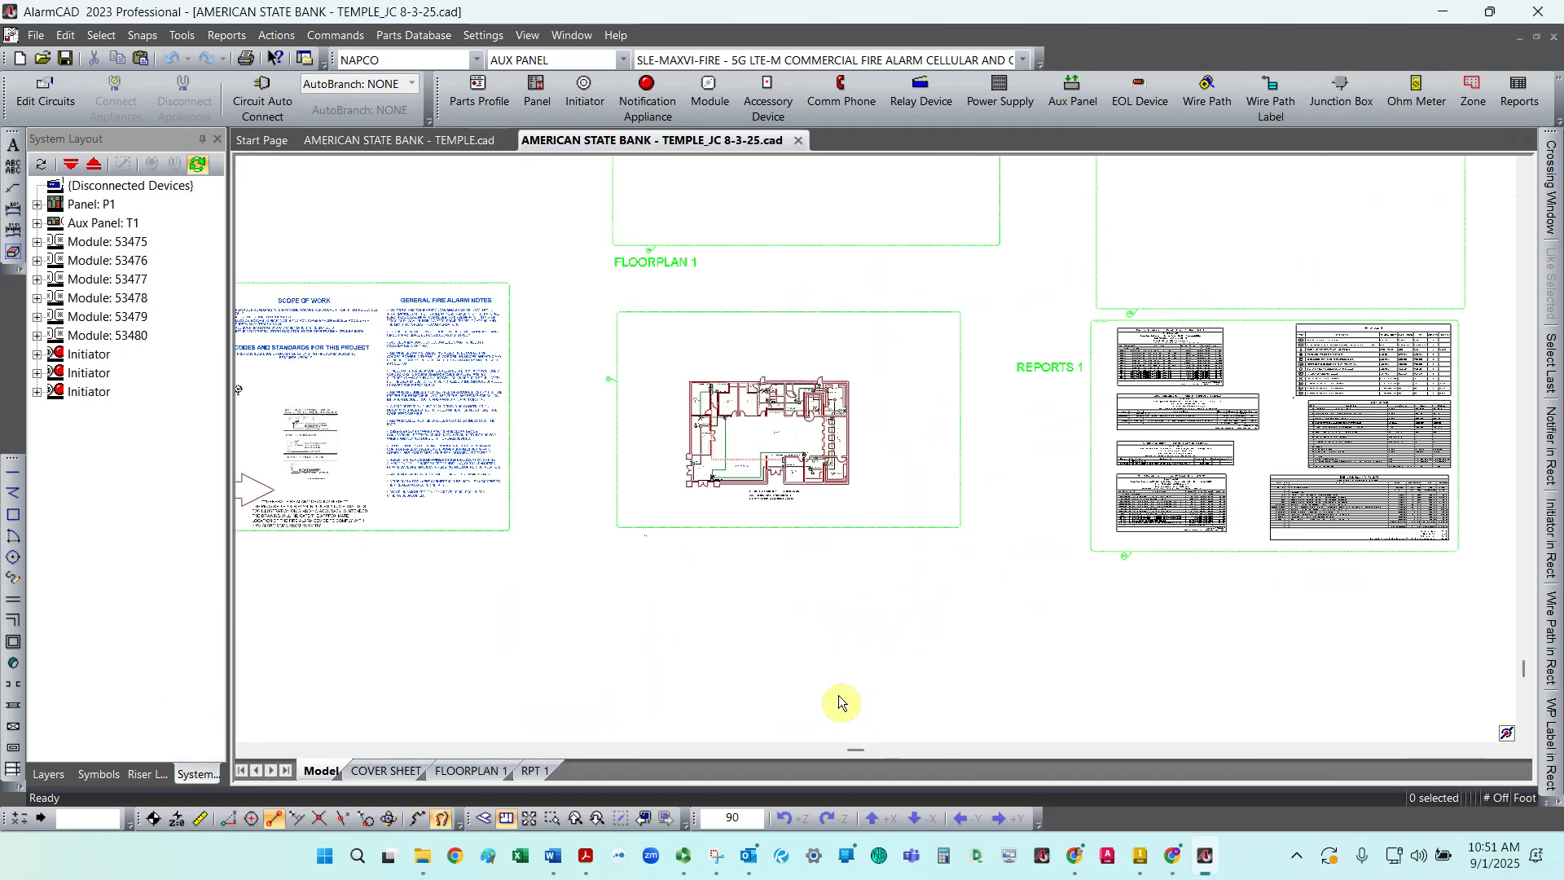
scroll(765, 477, "up", 3)
scroll(766, 479, "up", 1)
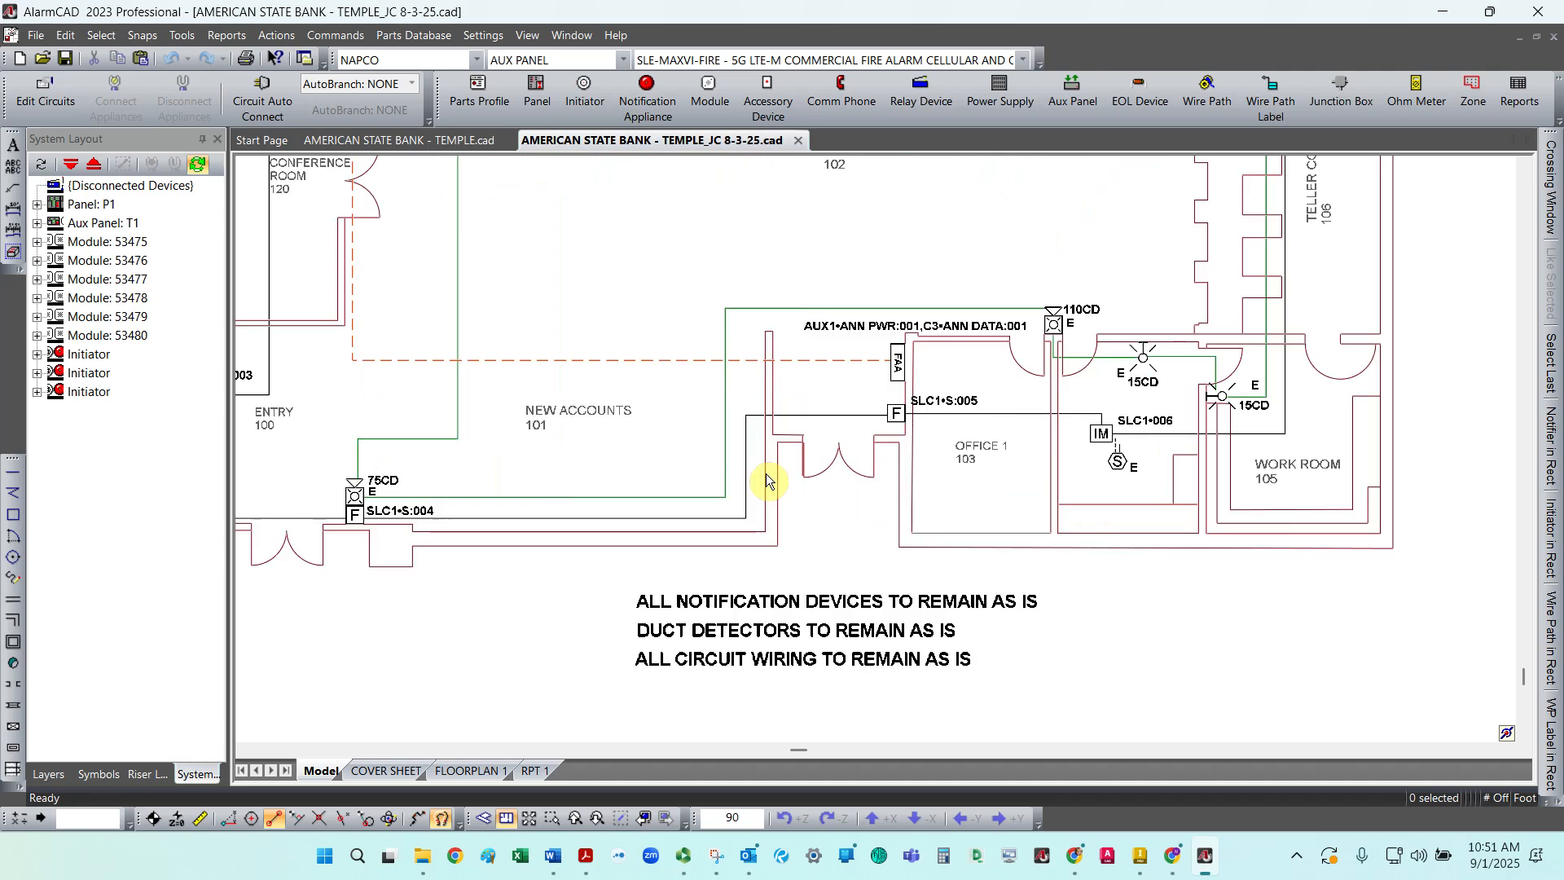
scroll(766, 472, "down", 6)
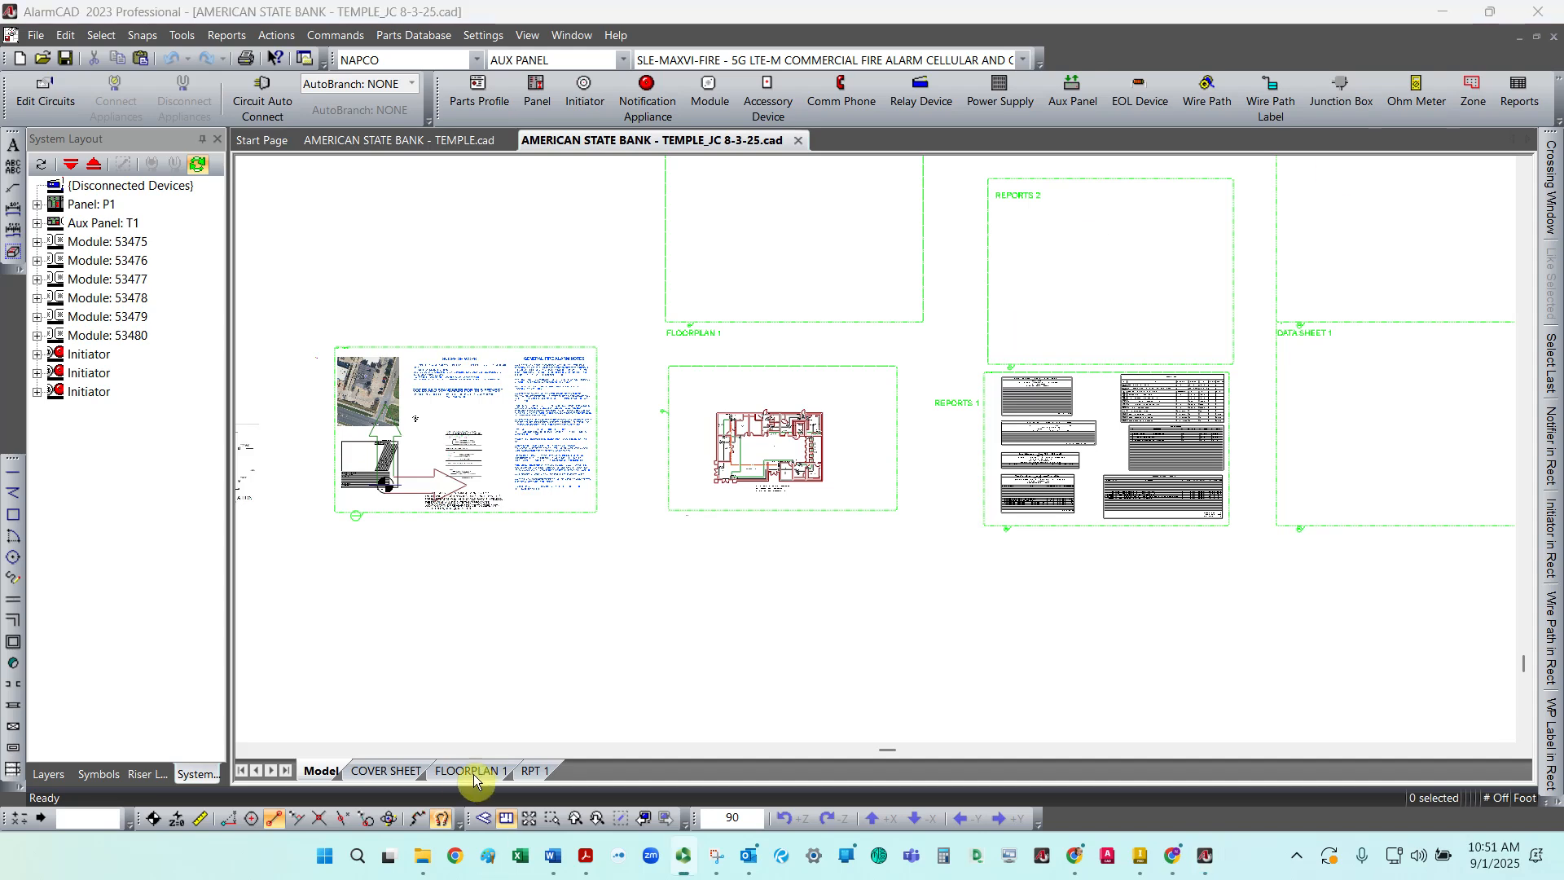
left_click(412, 771)
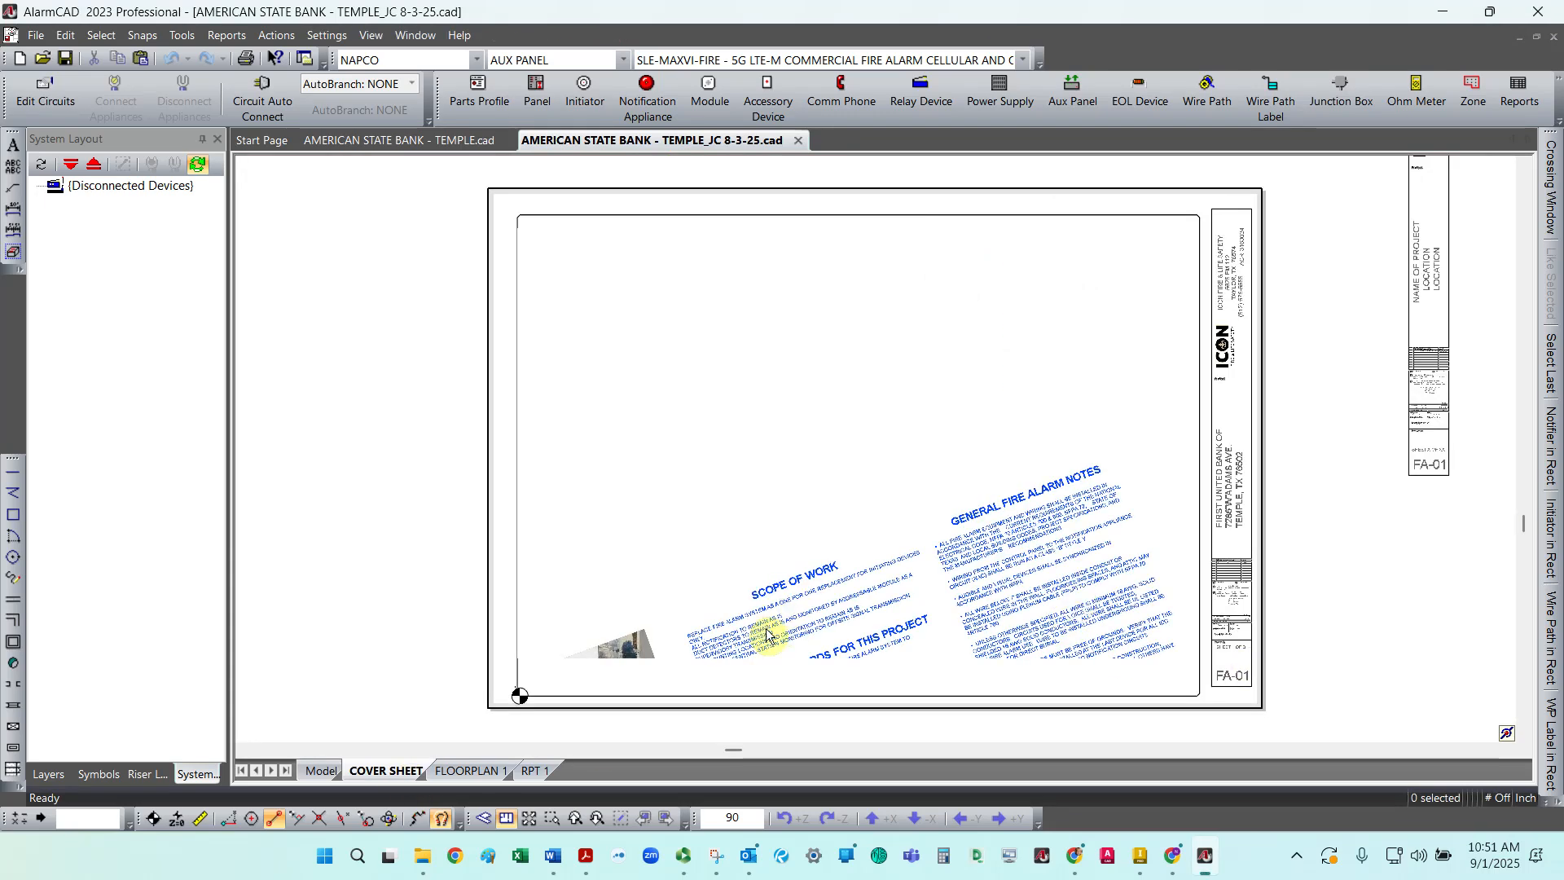
left_click(926, 579)
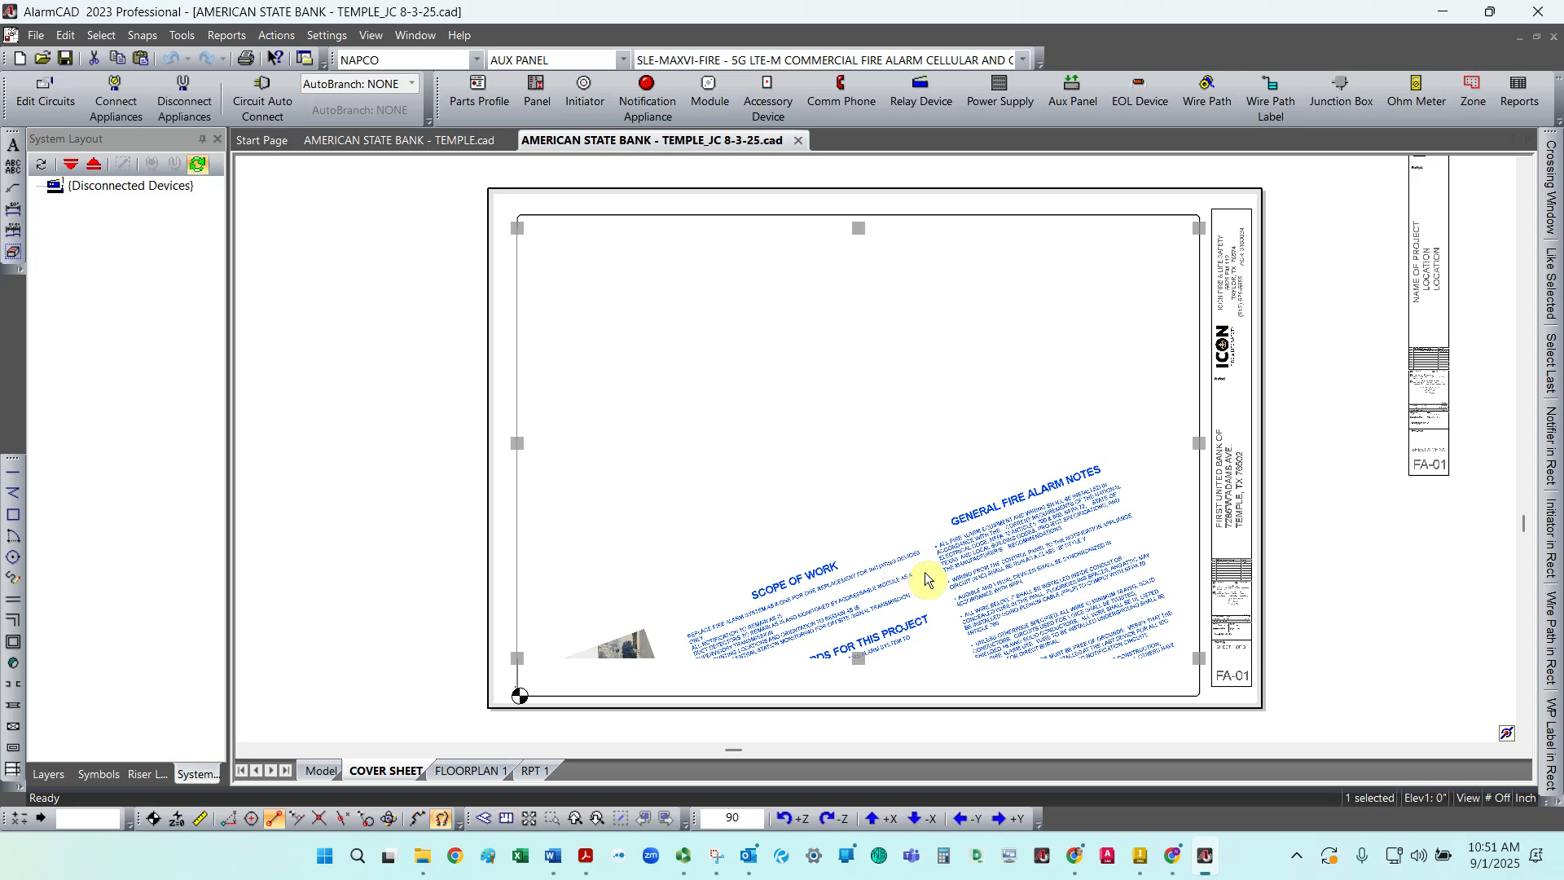
key("Delete")
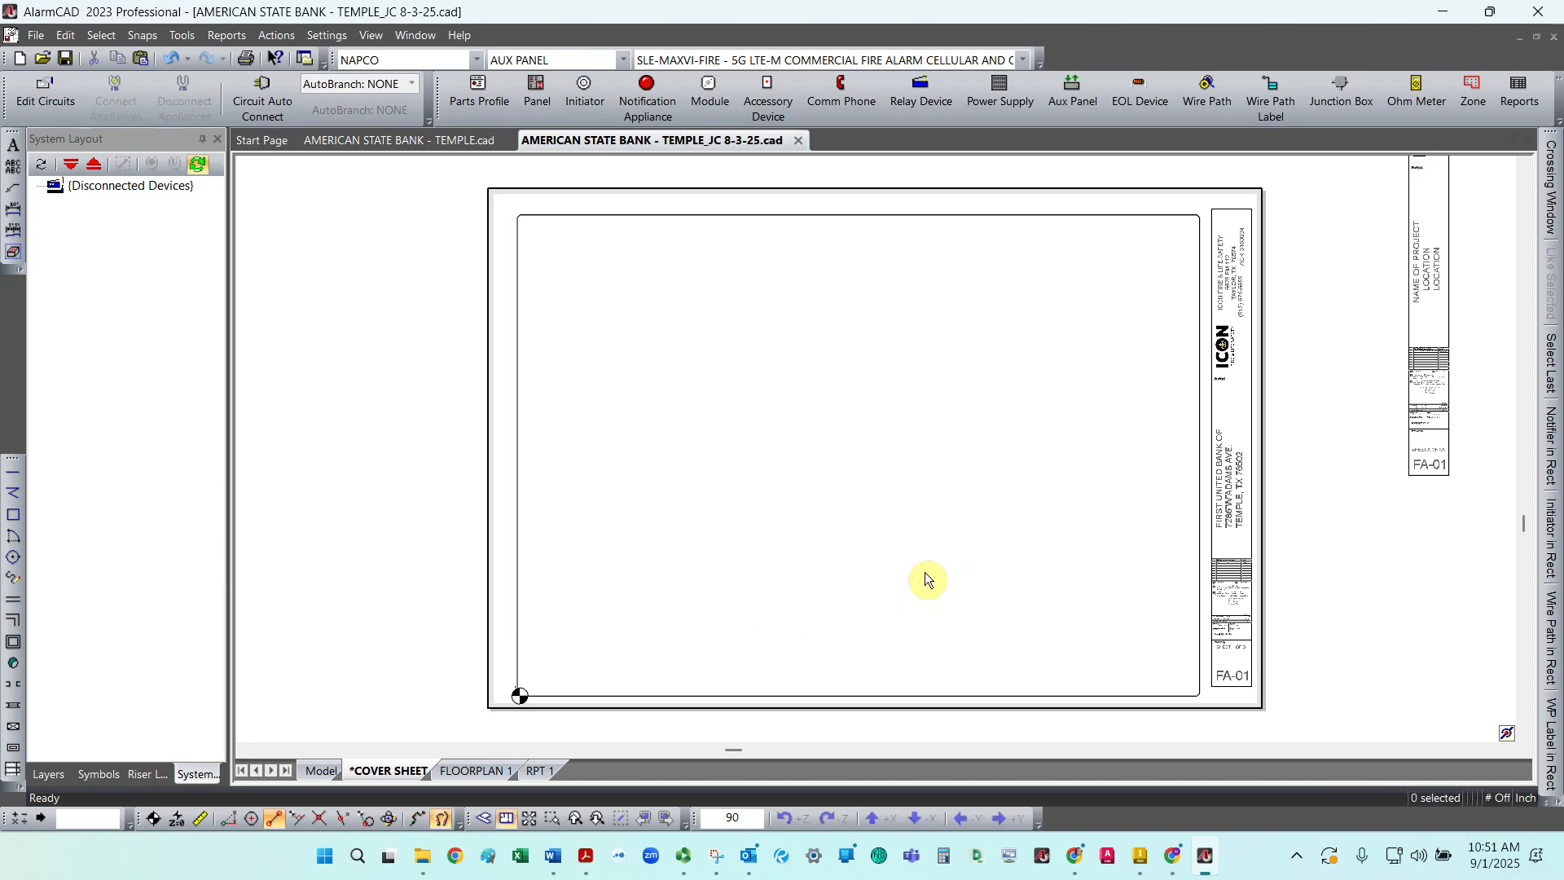
Step: Draw a new view rectangle filling the cover sheet's inner border area
left_click(192, 39)
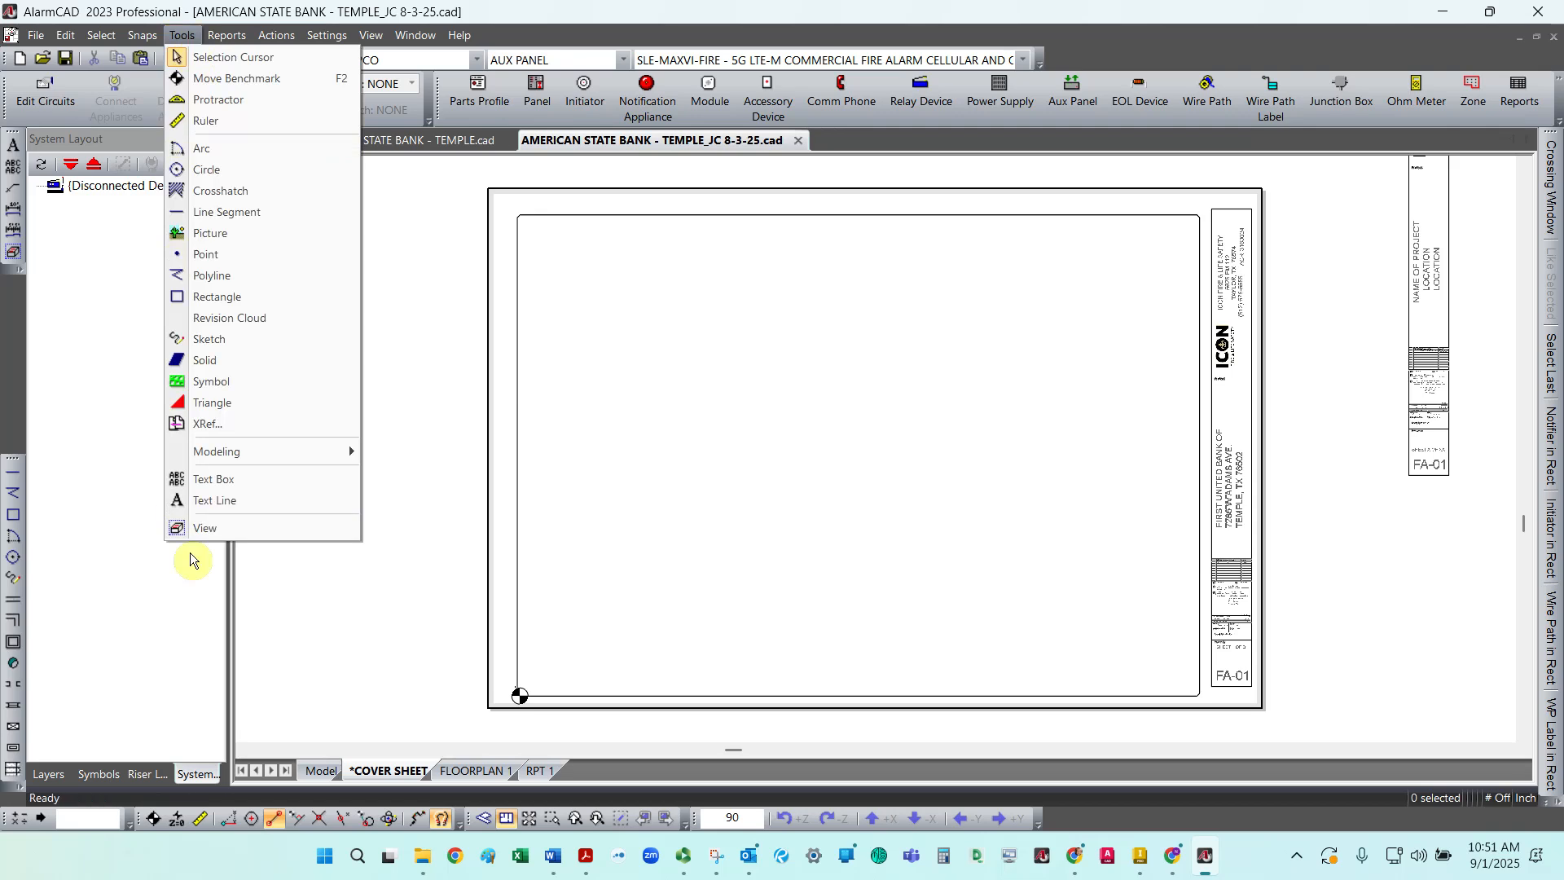
left_click(213, 528)
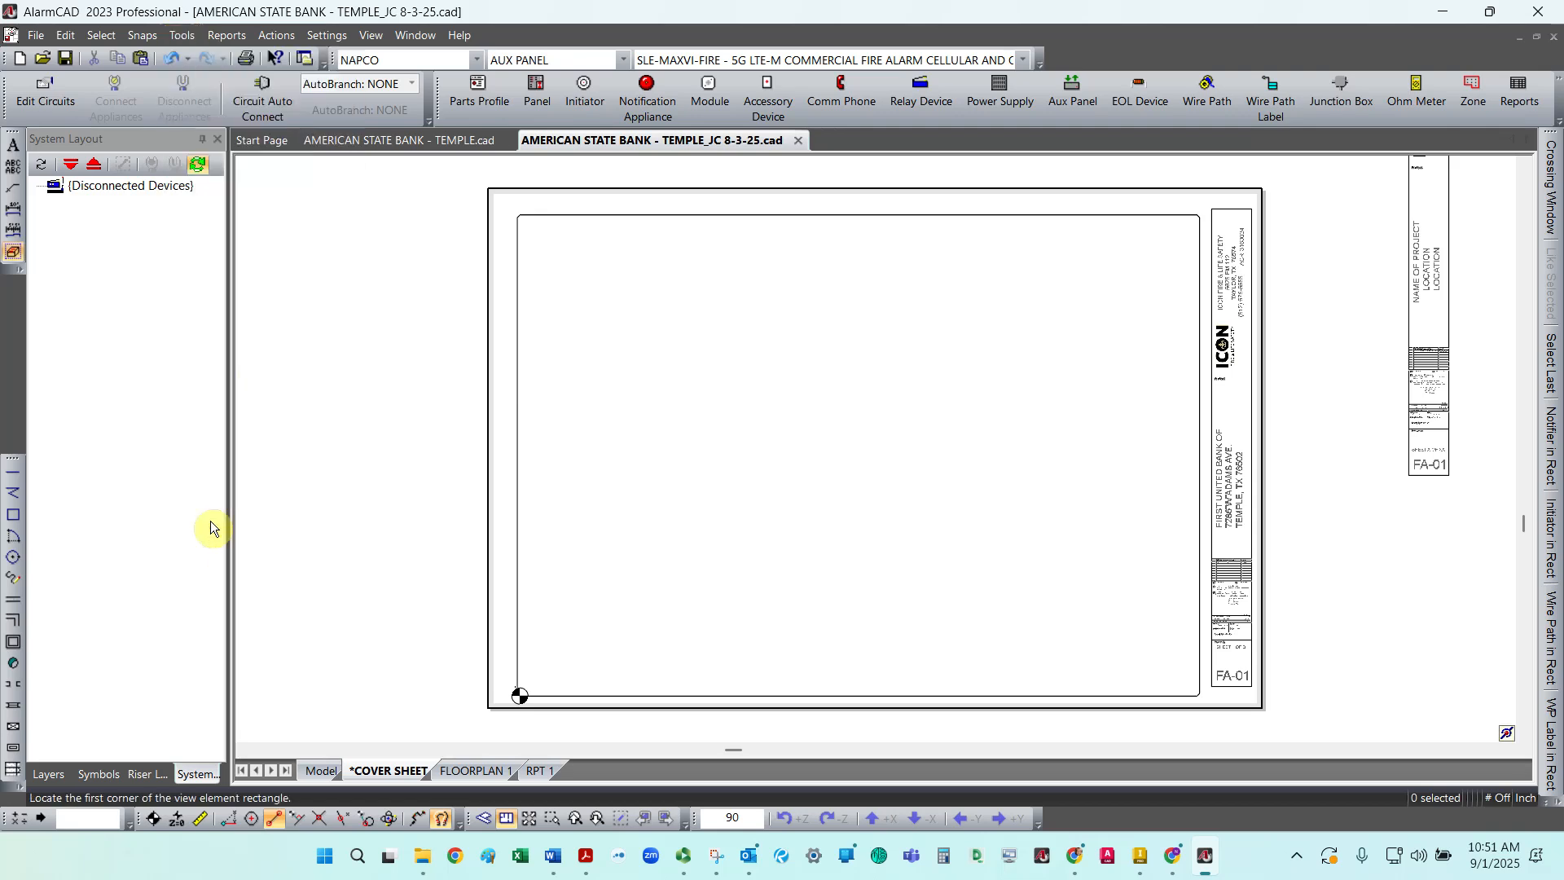
left_click(525, 217)
left_click(1198, 696)
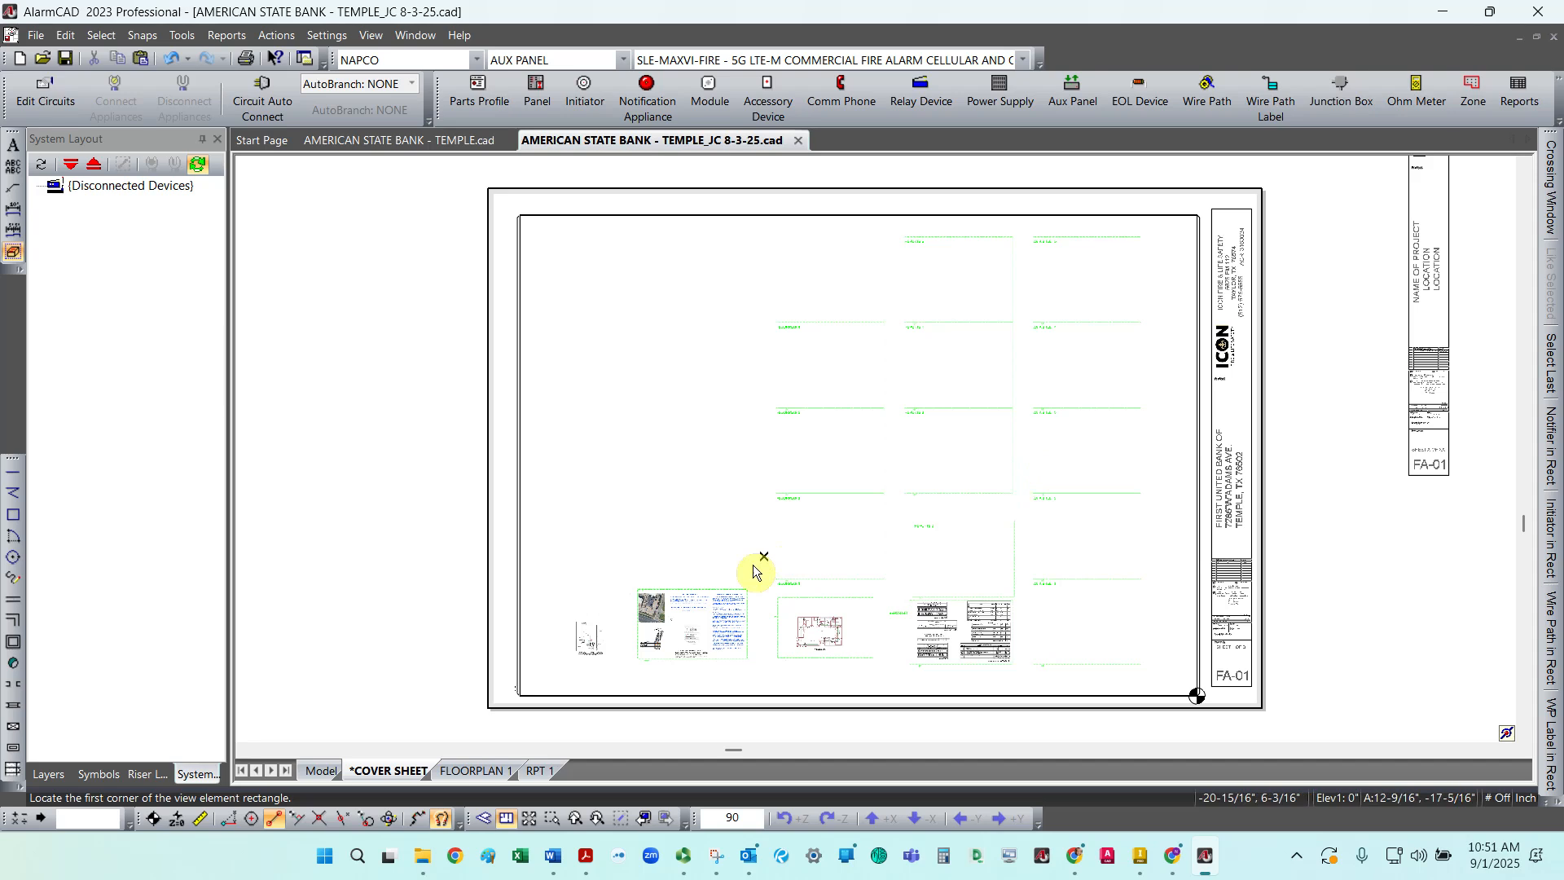
key("Escape")
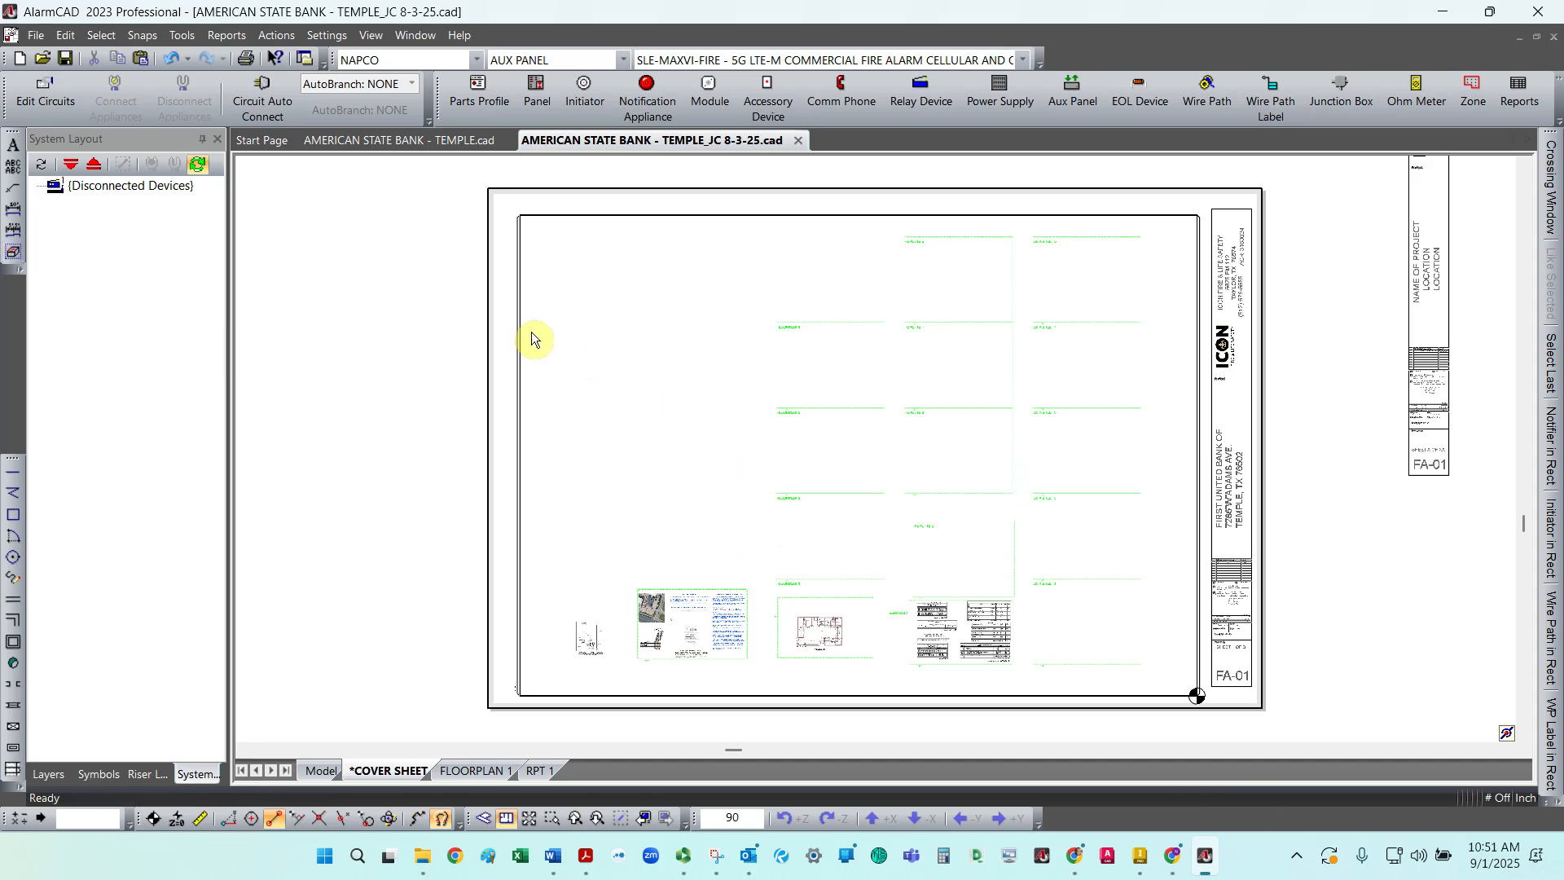
Step: Set the new cover sheet view's Link Element to Callout -COVER PAGE in its properties
left_click(520, 345)
right_click(521, 346)
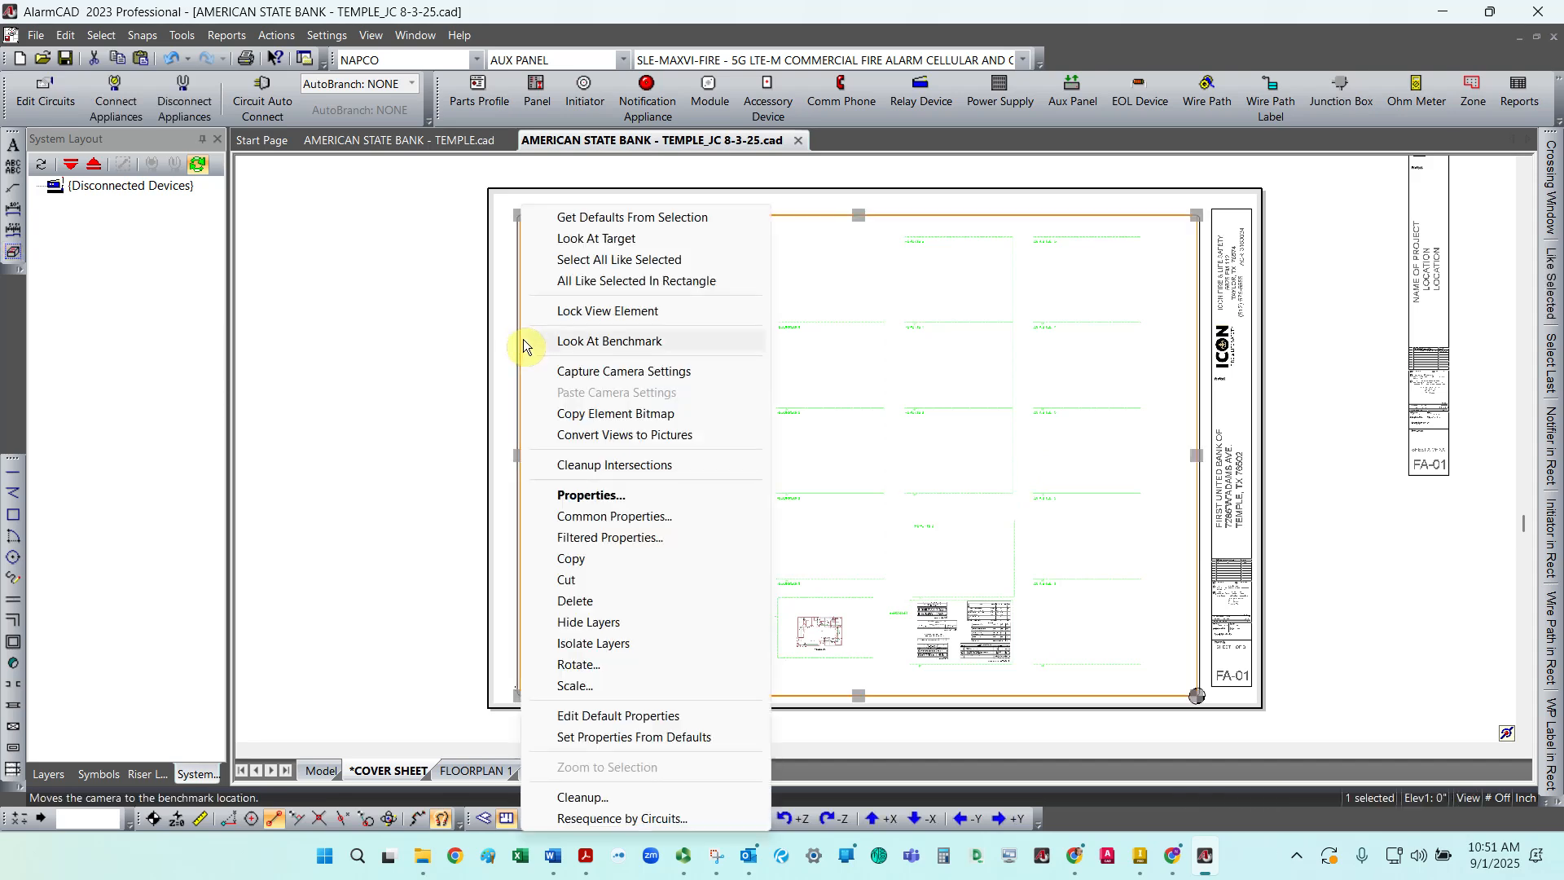
left_click(635, 496)
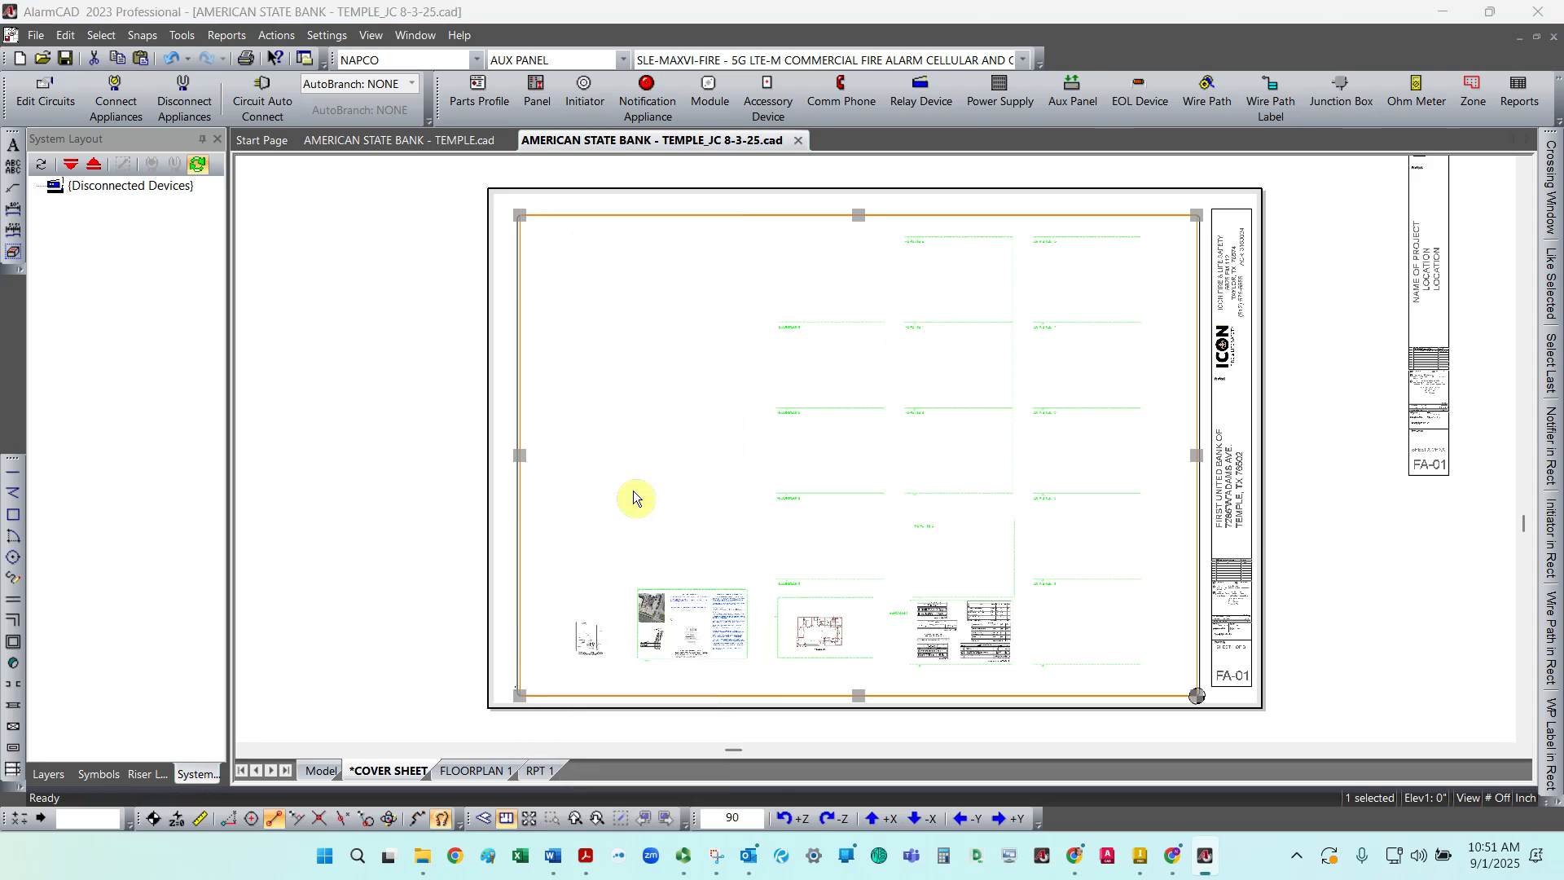
left_click(446, 55)
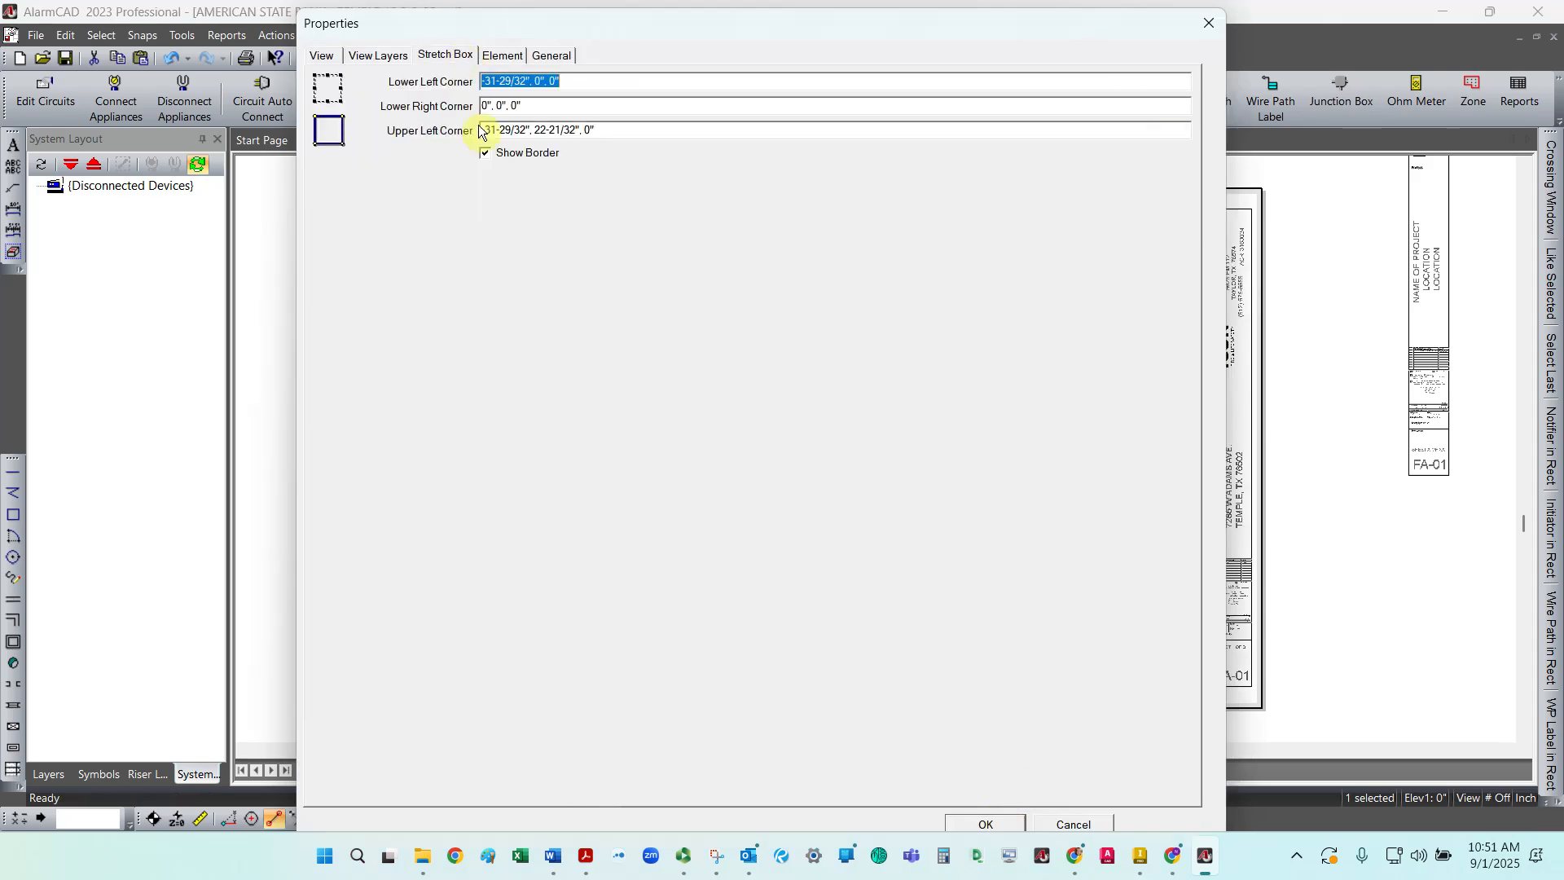
left_click(323, 57)
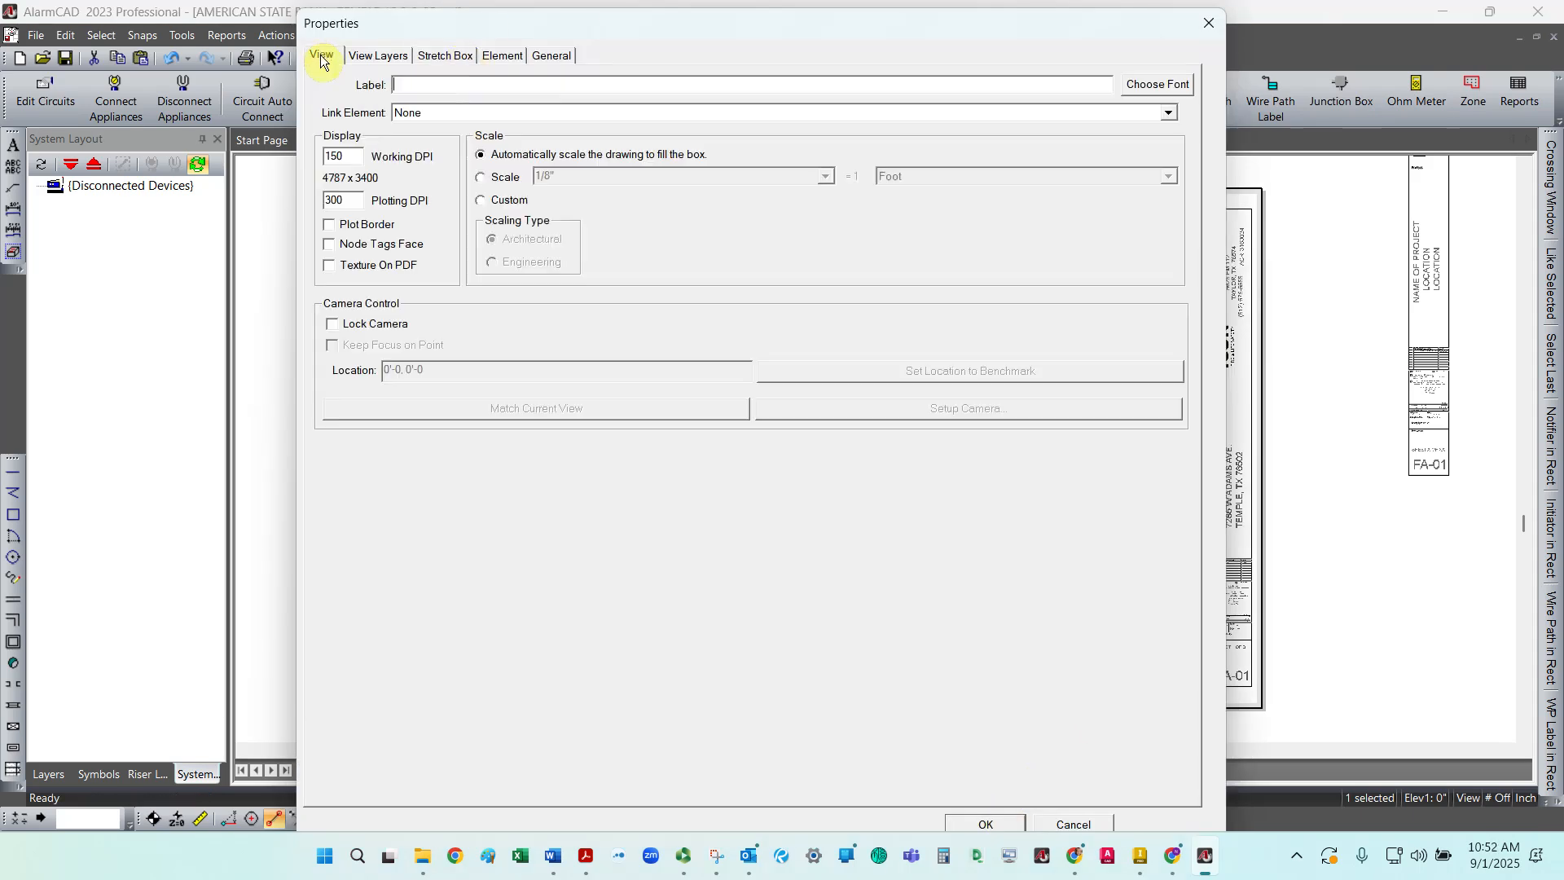
left_click(455, 113)
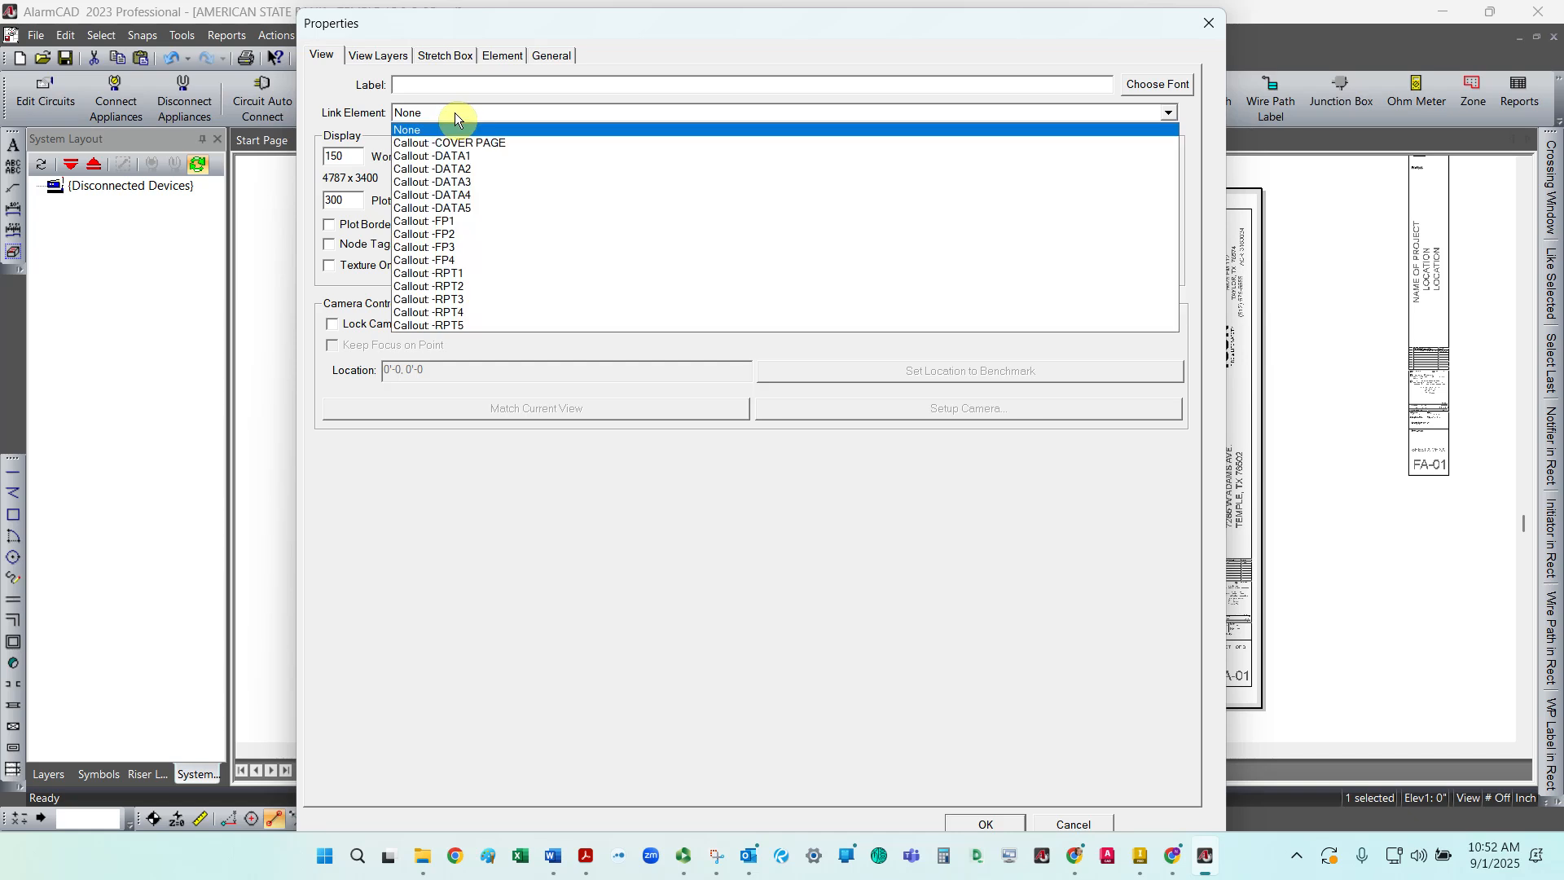
left_click(500, 145)
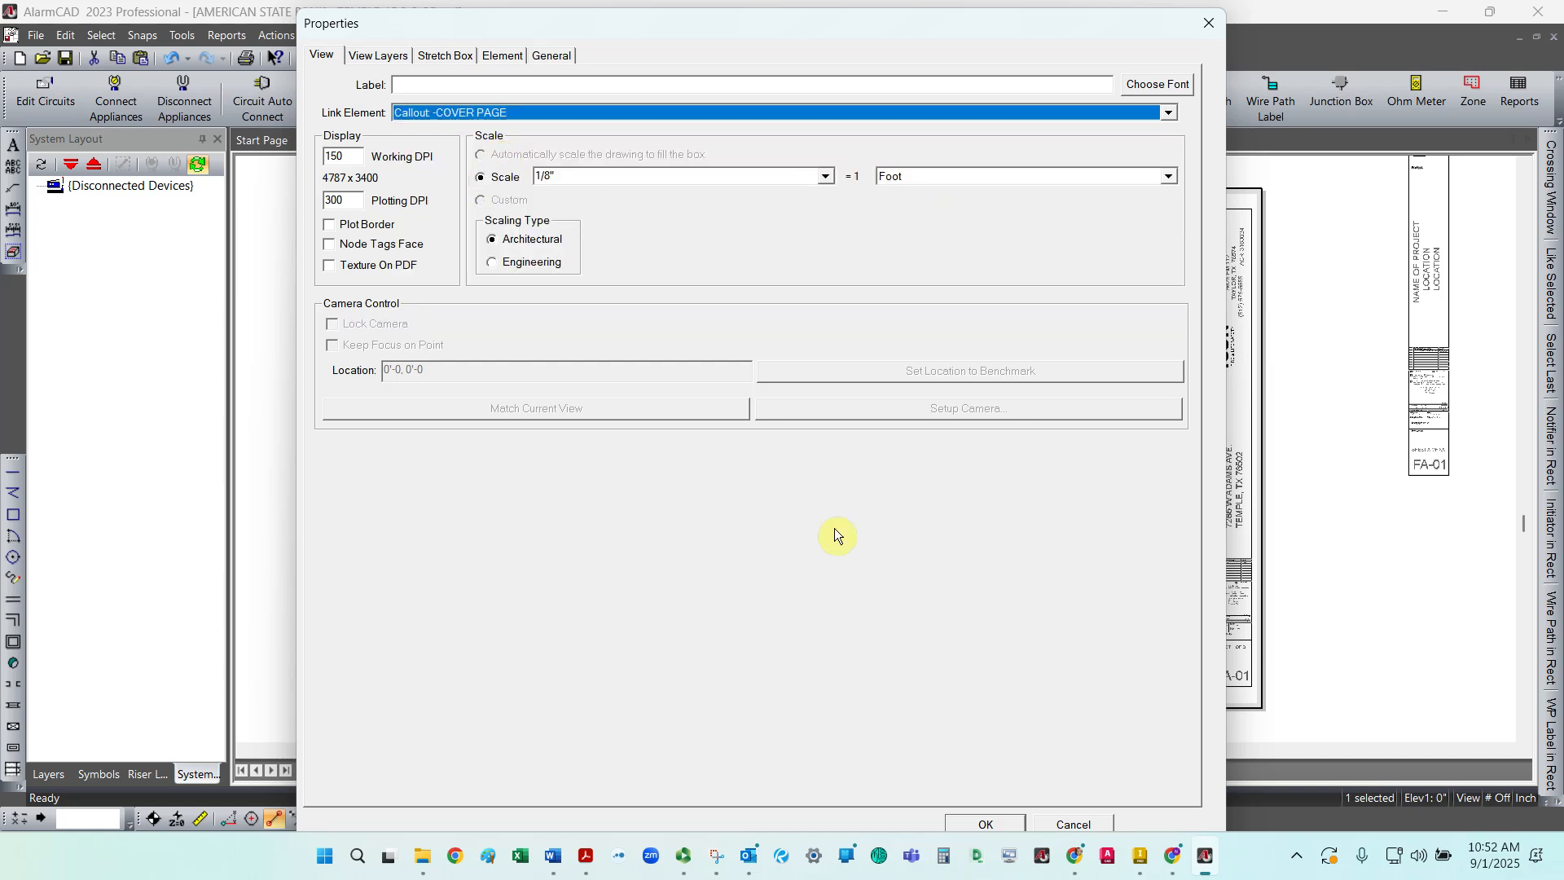
left_click(981, 823)
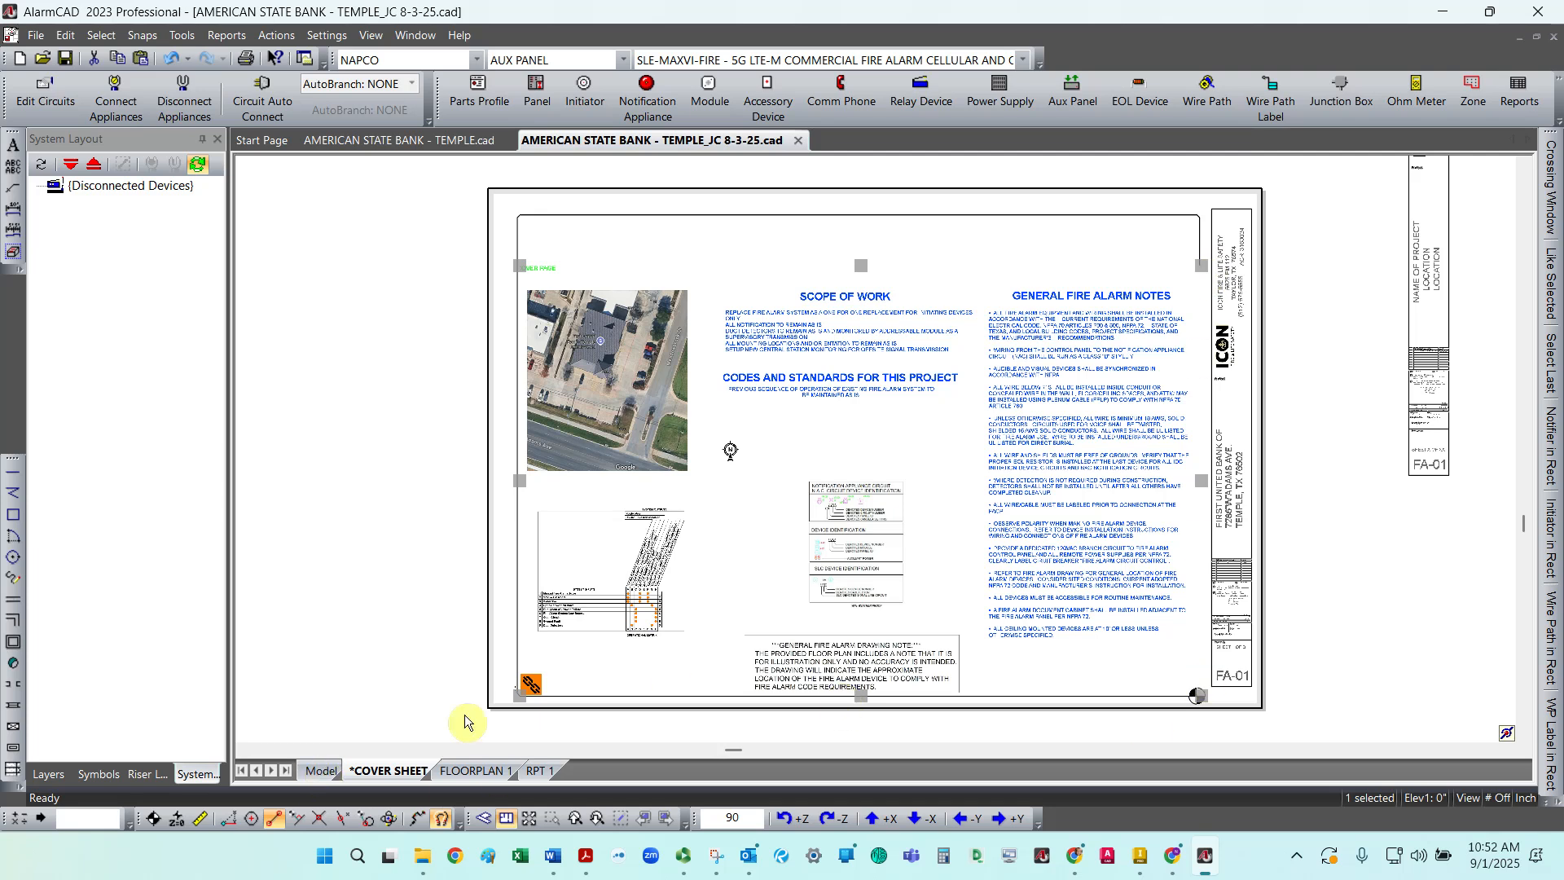
Step: In TEMPLE.cad's model, move the COVER PAGE callout label up above the cover page frame
left_click(321, 770)
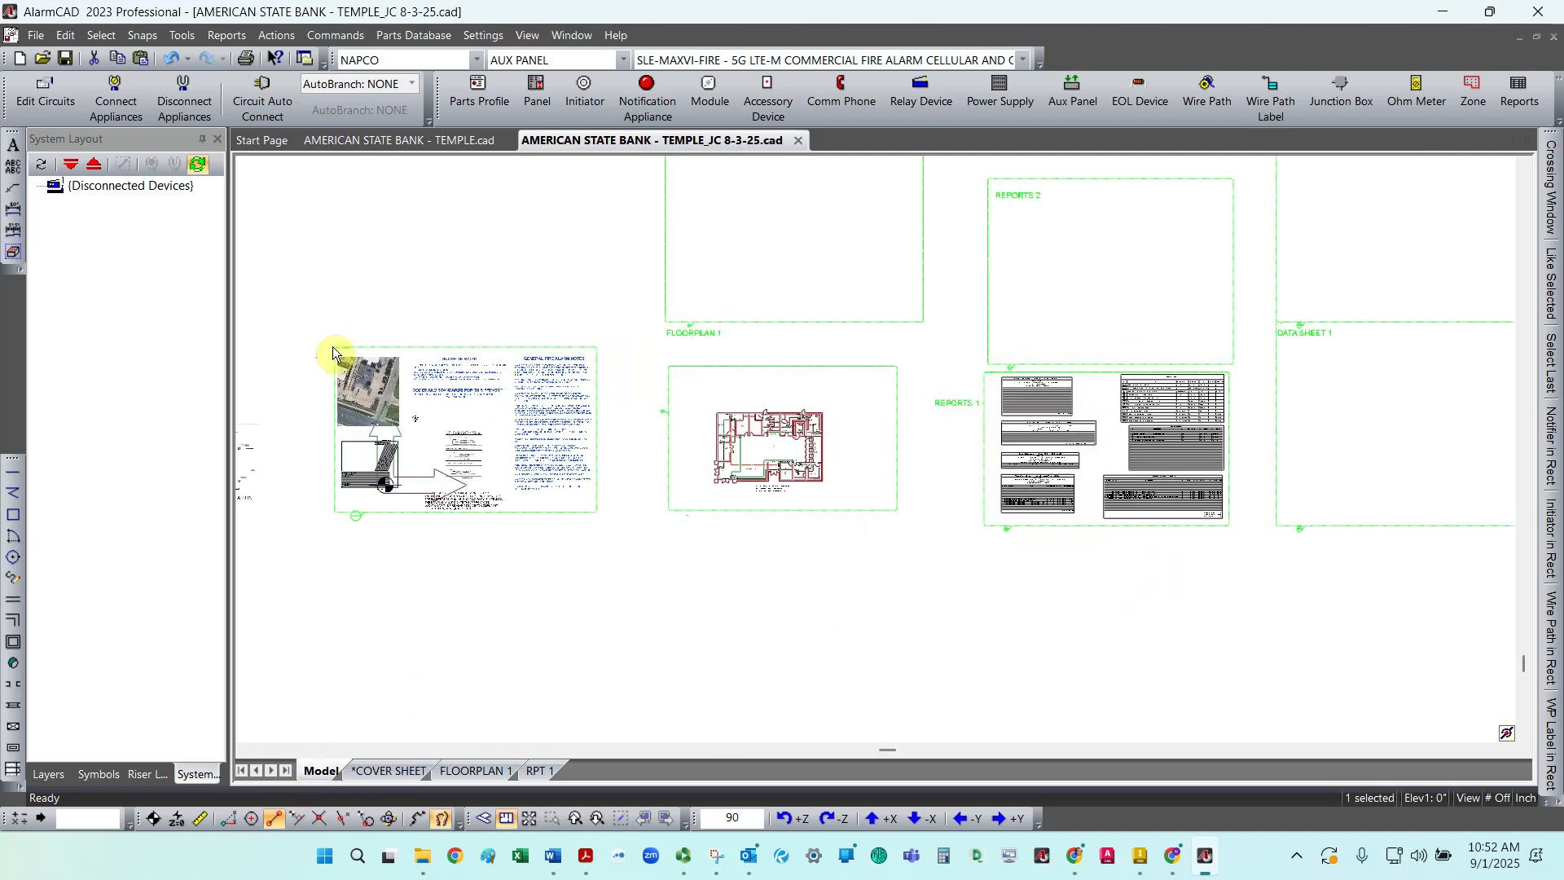
scroll(331, 355, "up", 6)
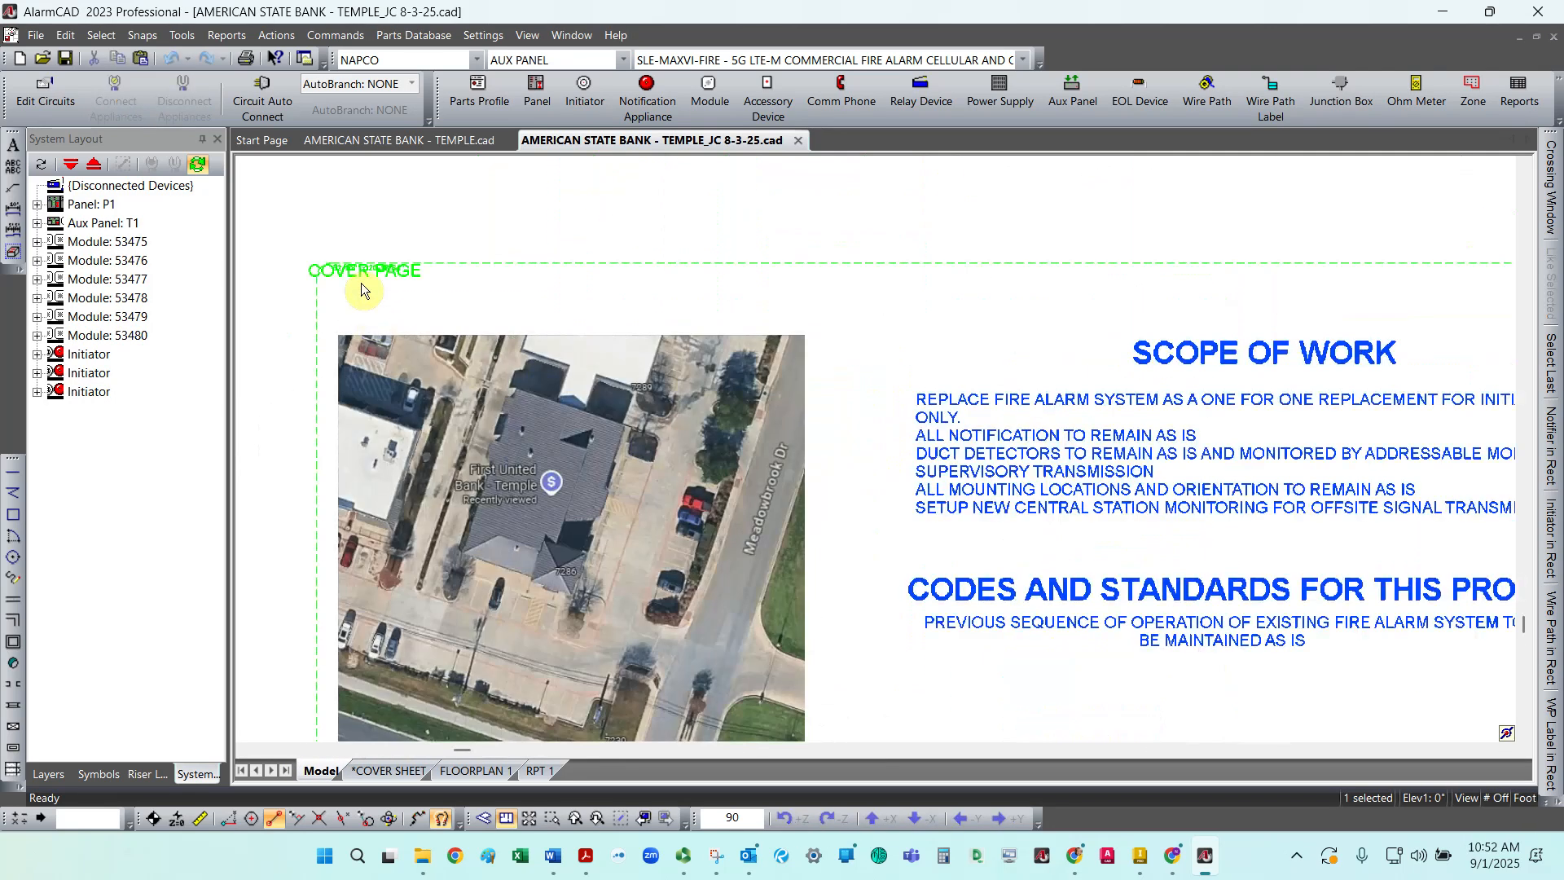
left_click(359, 282)
left_click(350, 140)
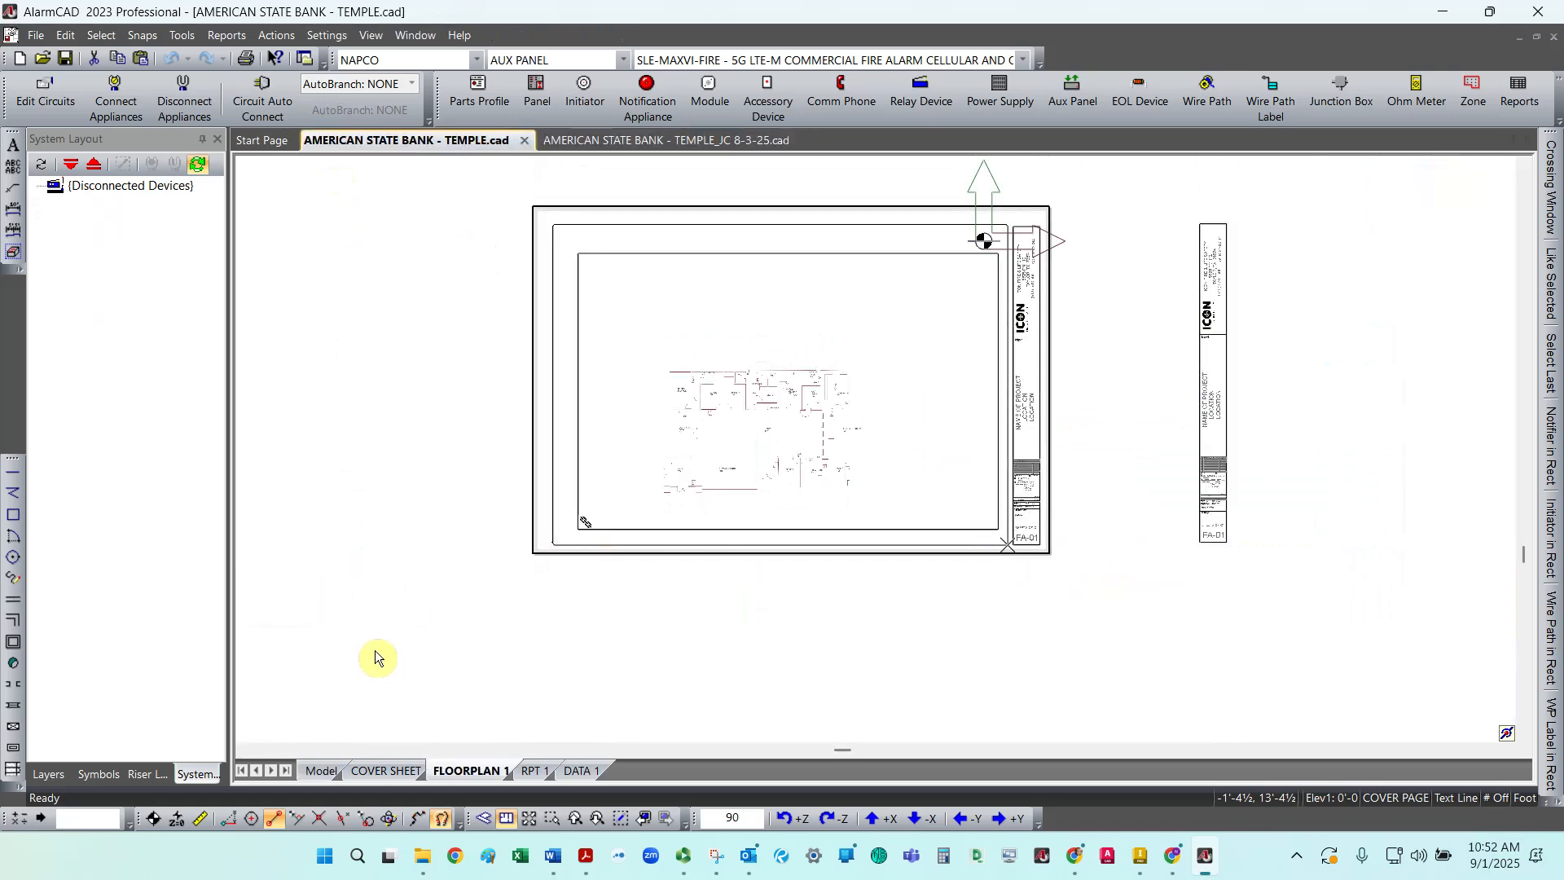
left_click(316, 769)
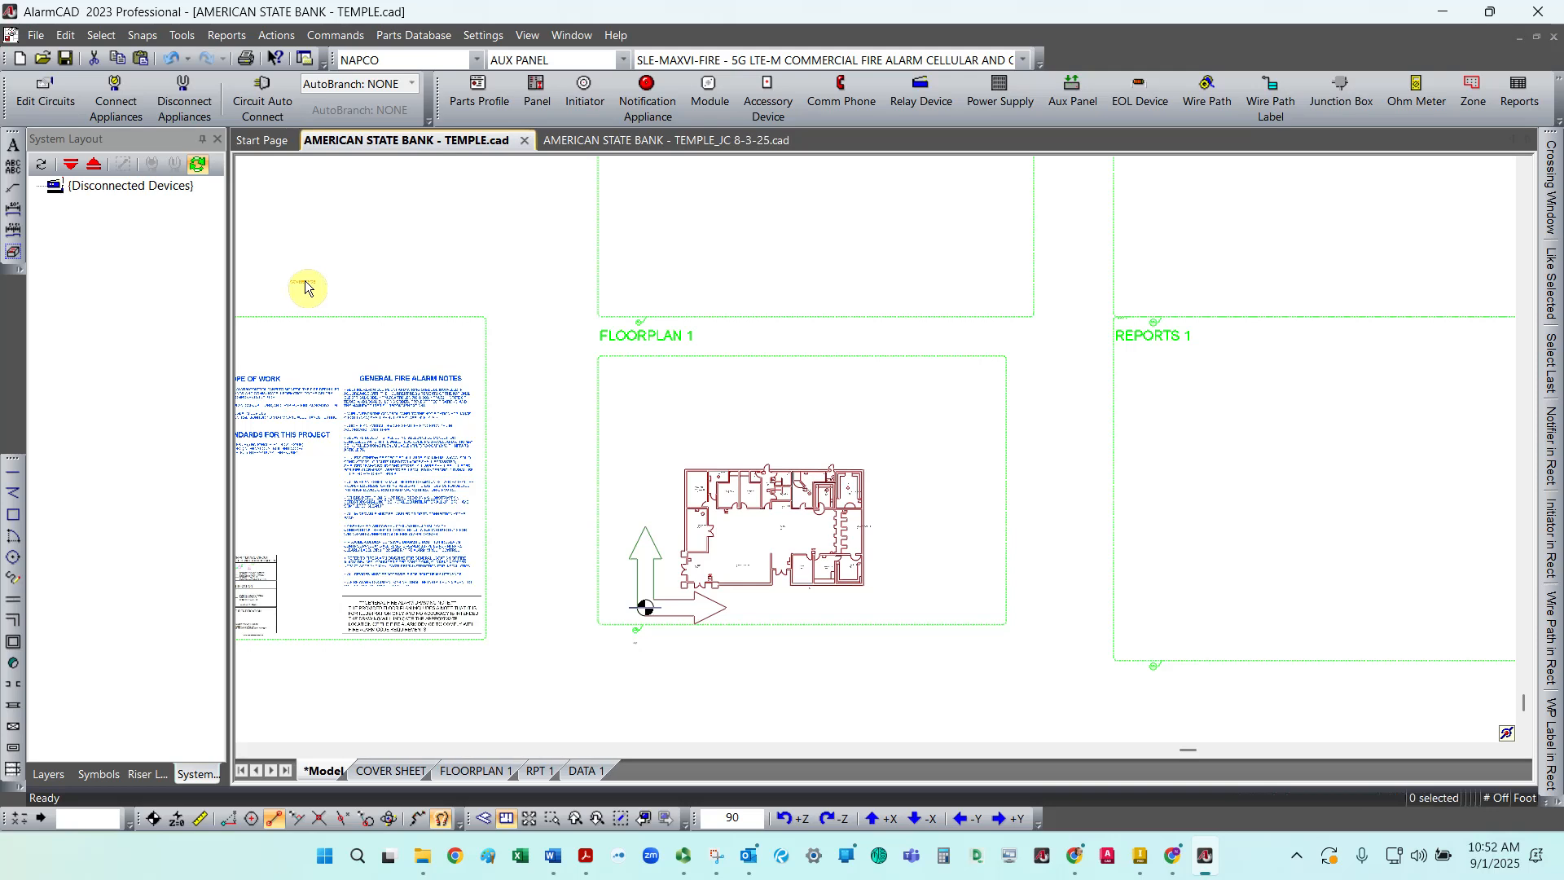
scroll(359, 269, "down", 4)
scroll(393, 281, "down", 2)
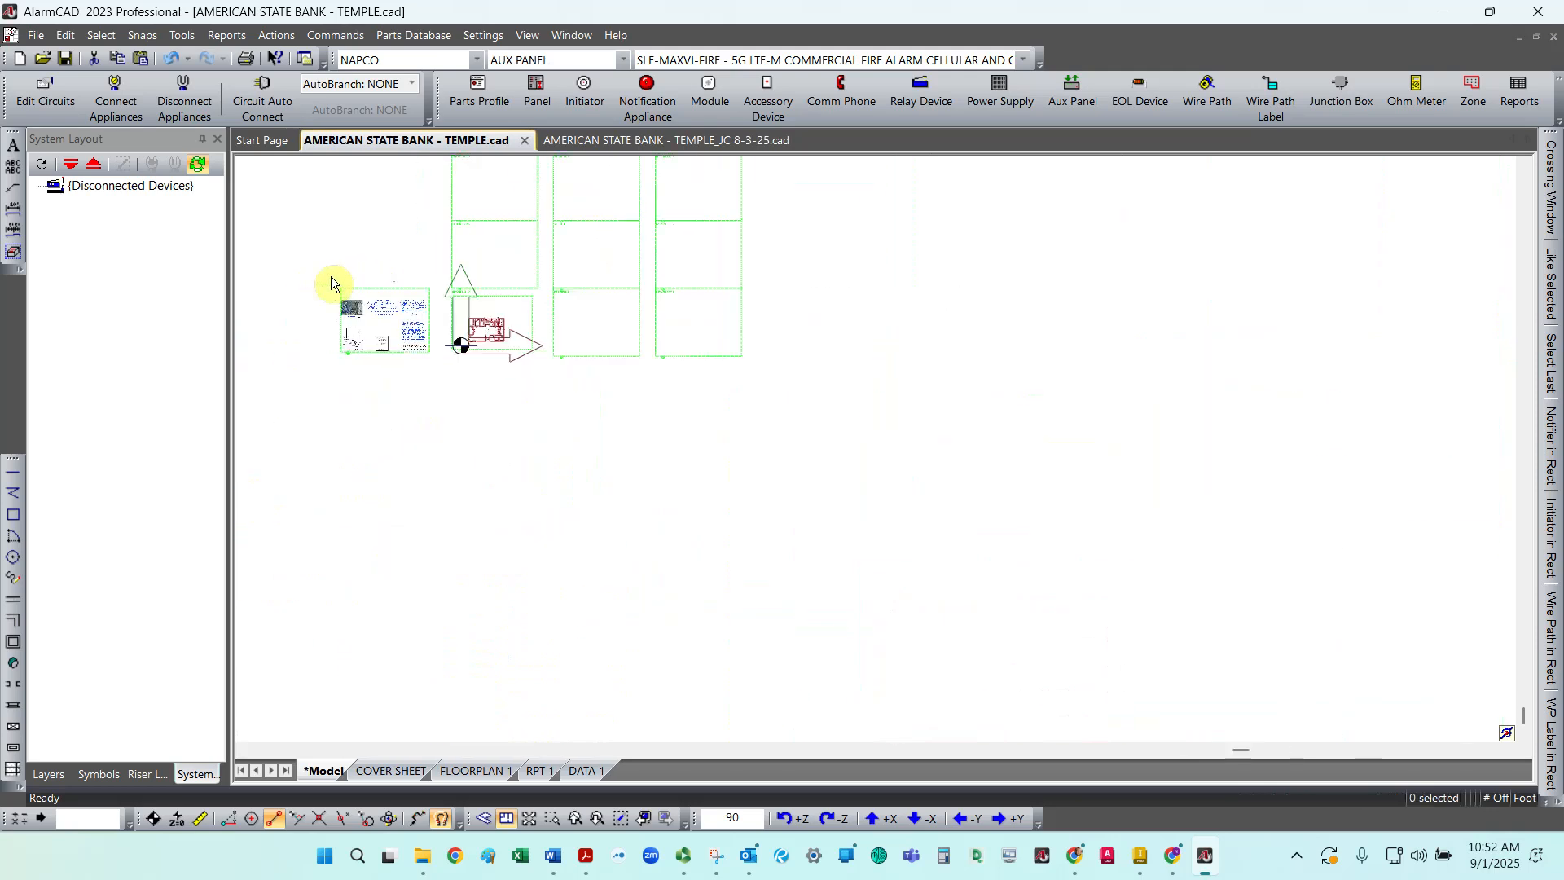
scroll(331, 286, "up", 5)
scroll(364, 375, "down", 2)
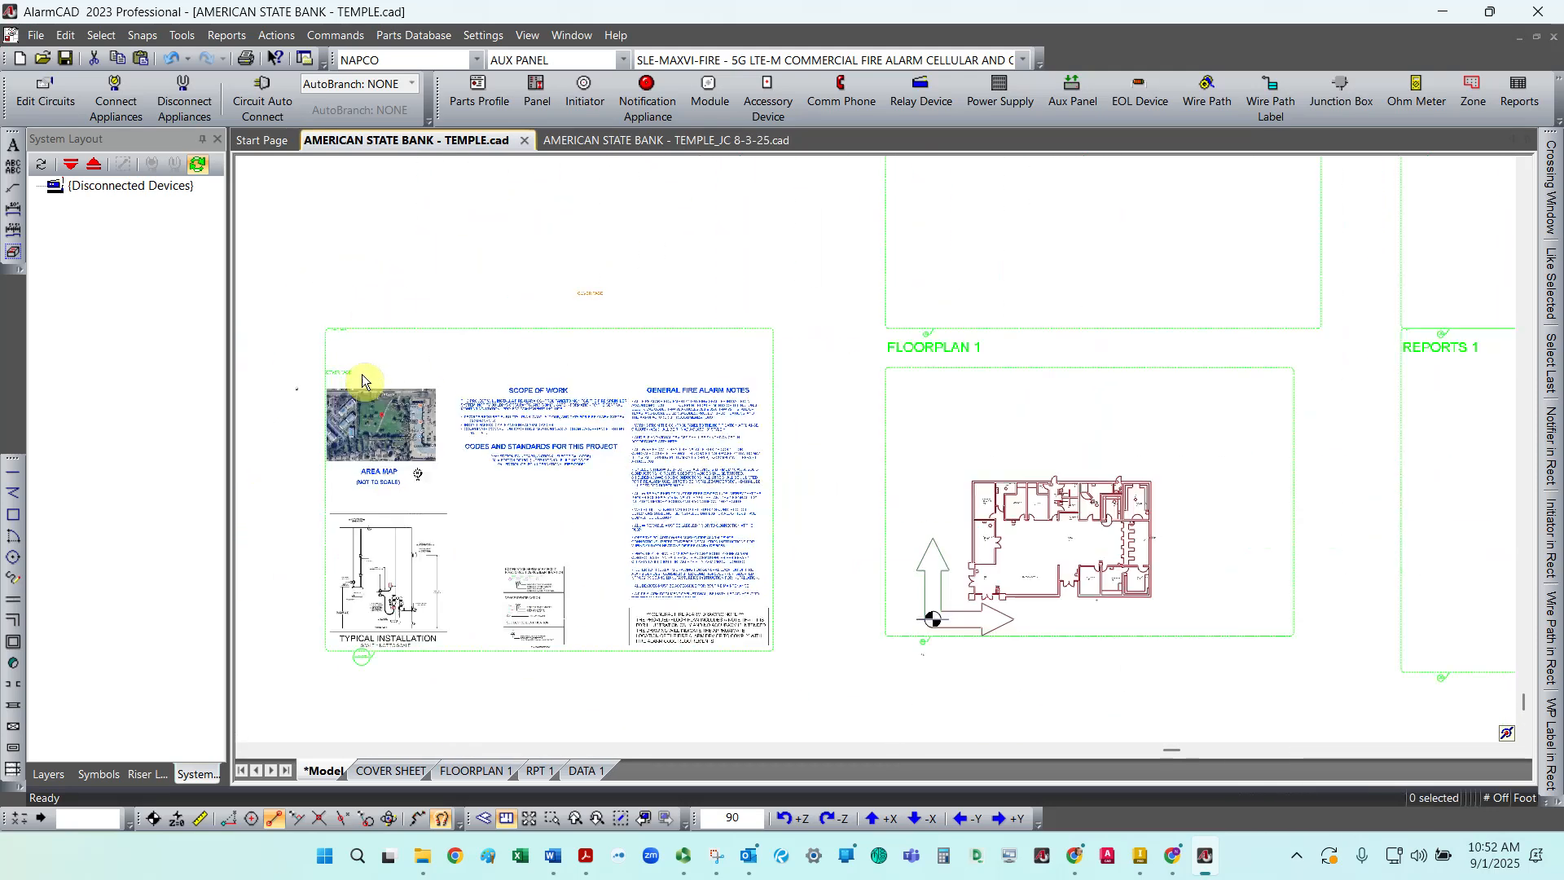
scroll(363, 374, "up", 6)
left_click(312, 374)
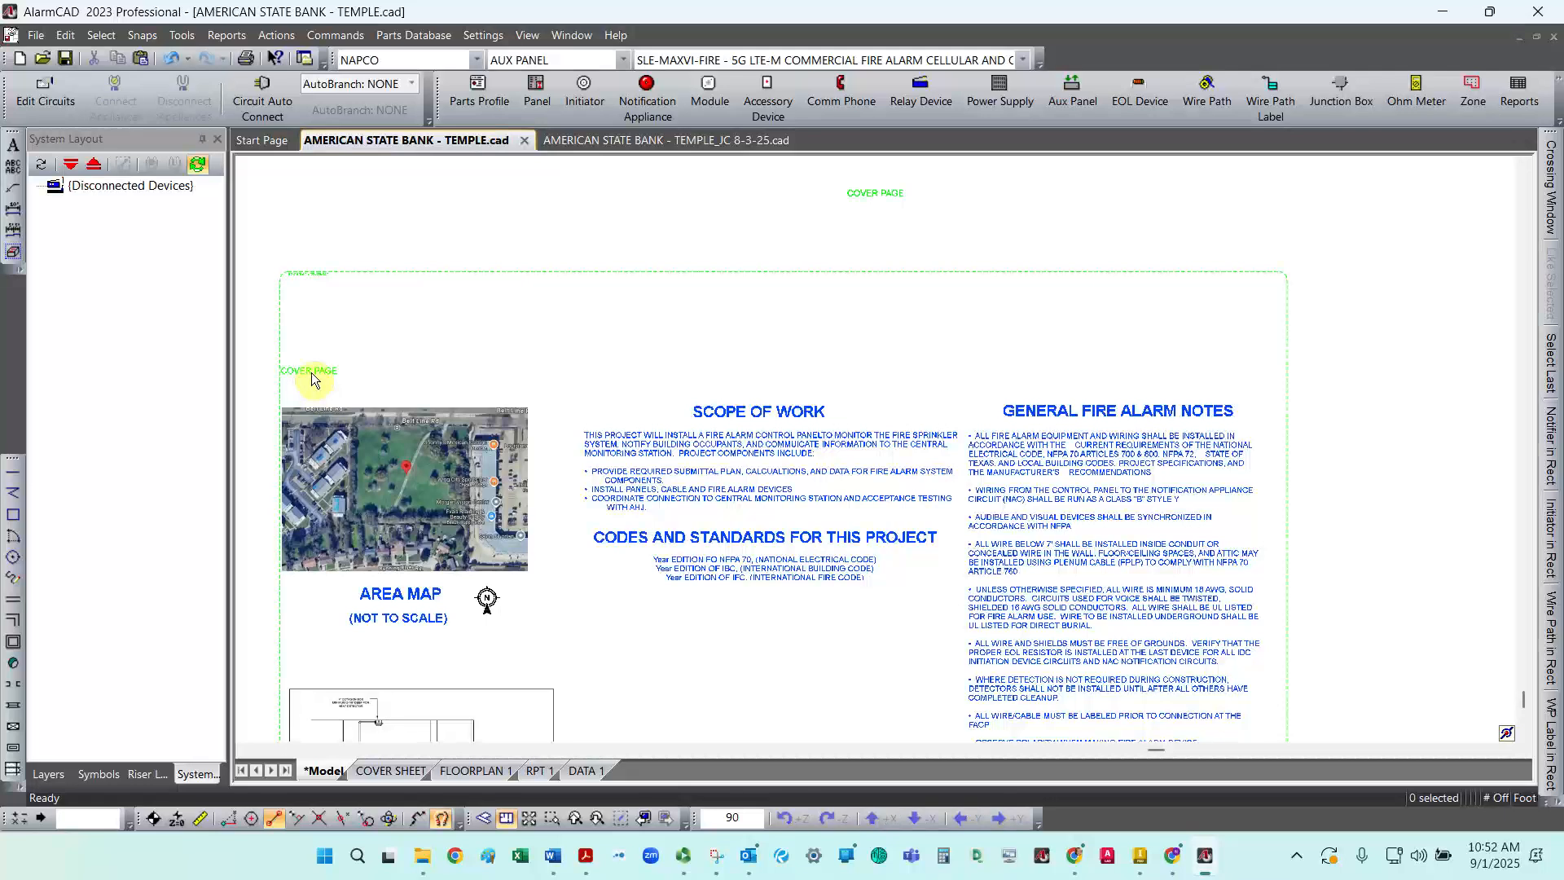
left_click_drag(313, 373, 371, 213)
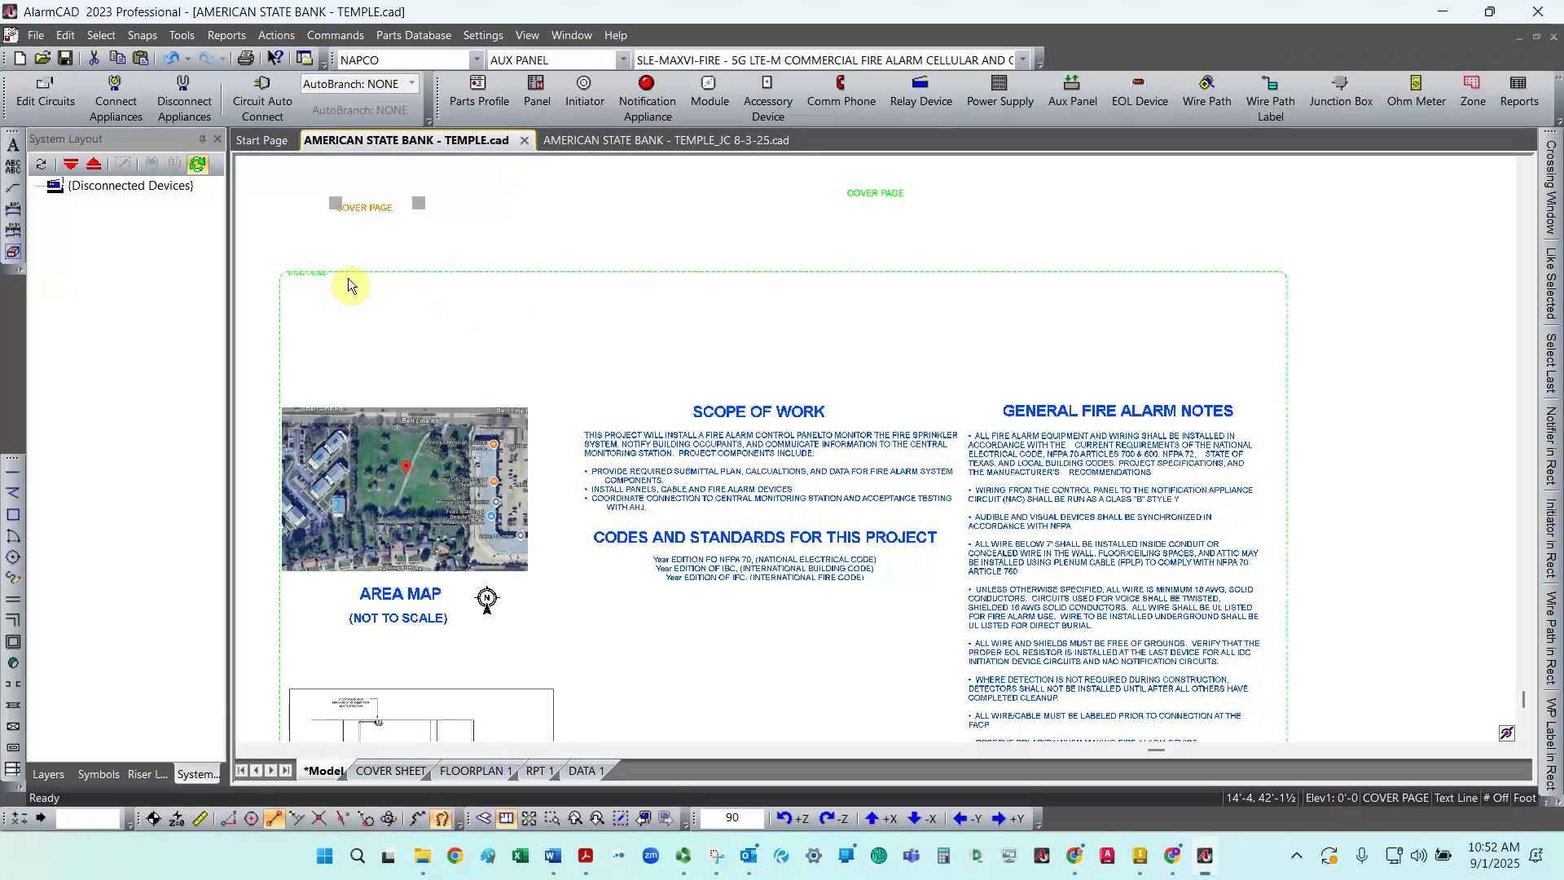
scroll(358, 281, "down", 4)
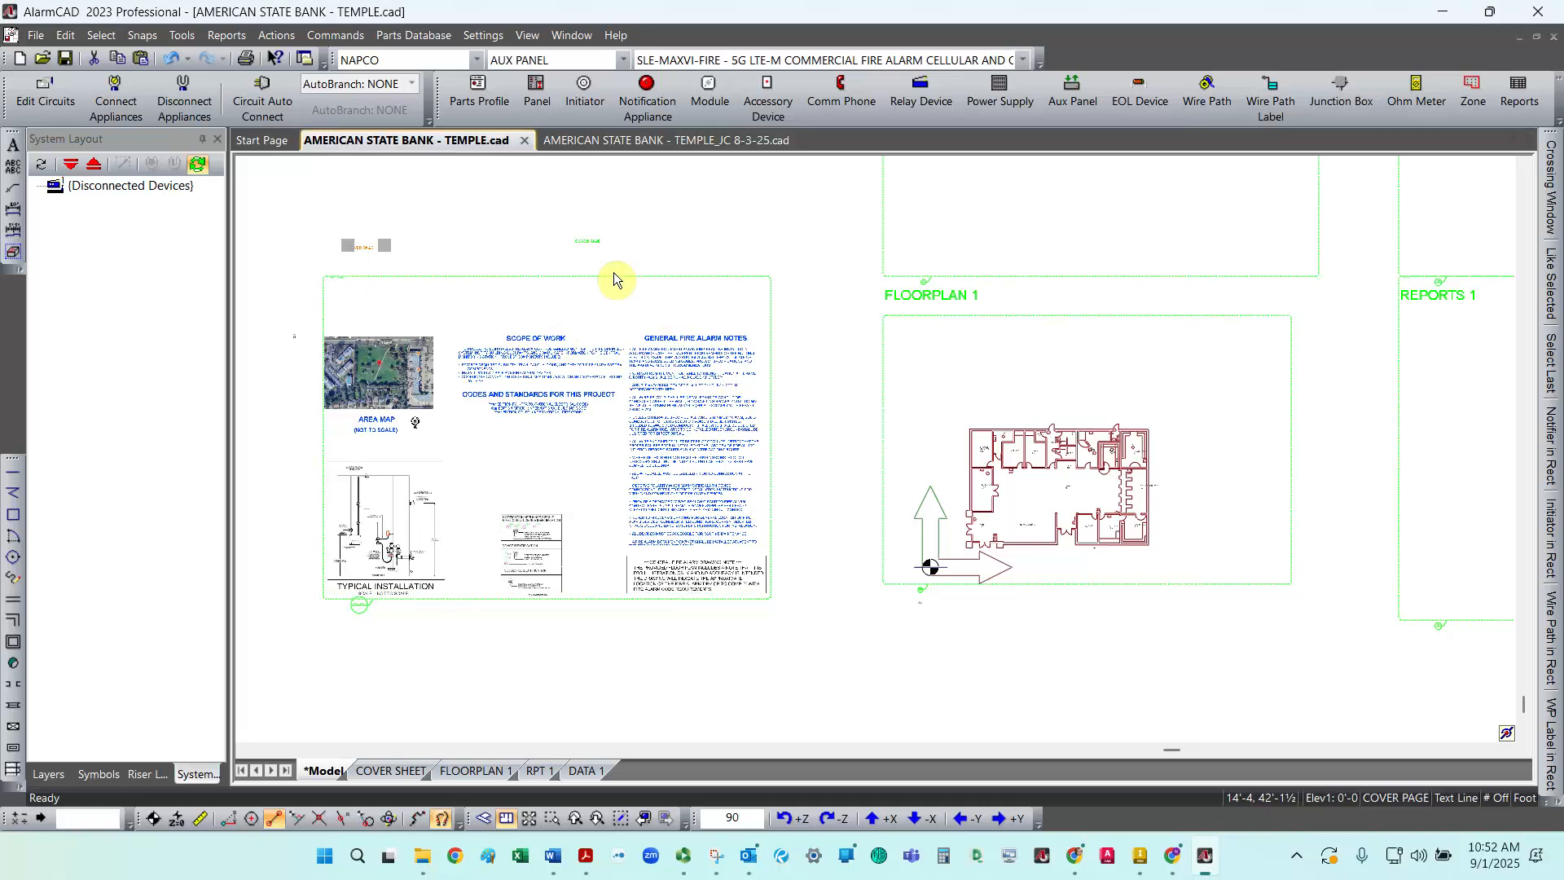
Step: Lower the top edge of the COVER PAGE callout frame in the model to just above the cover page content
left_click(612, 276)
left_click_drag(548, 278, 553, 329)
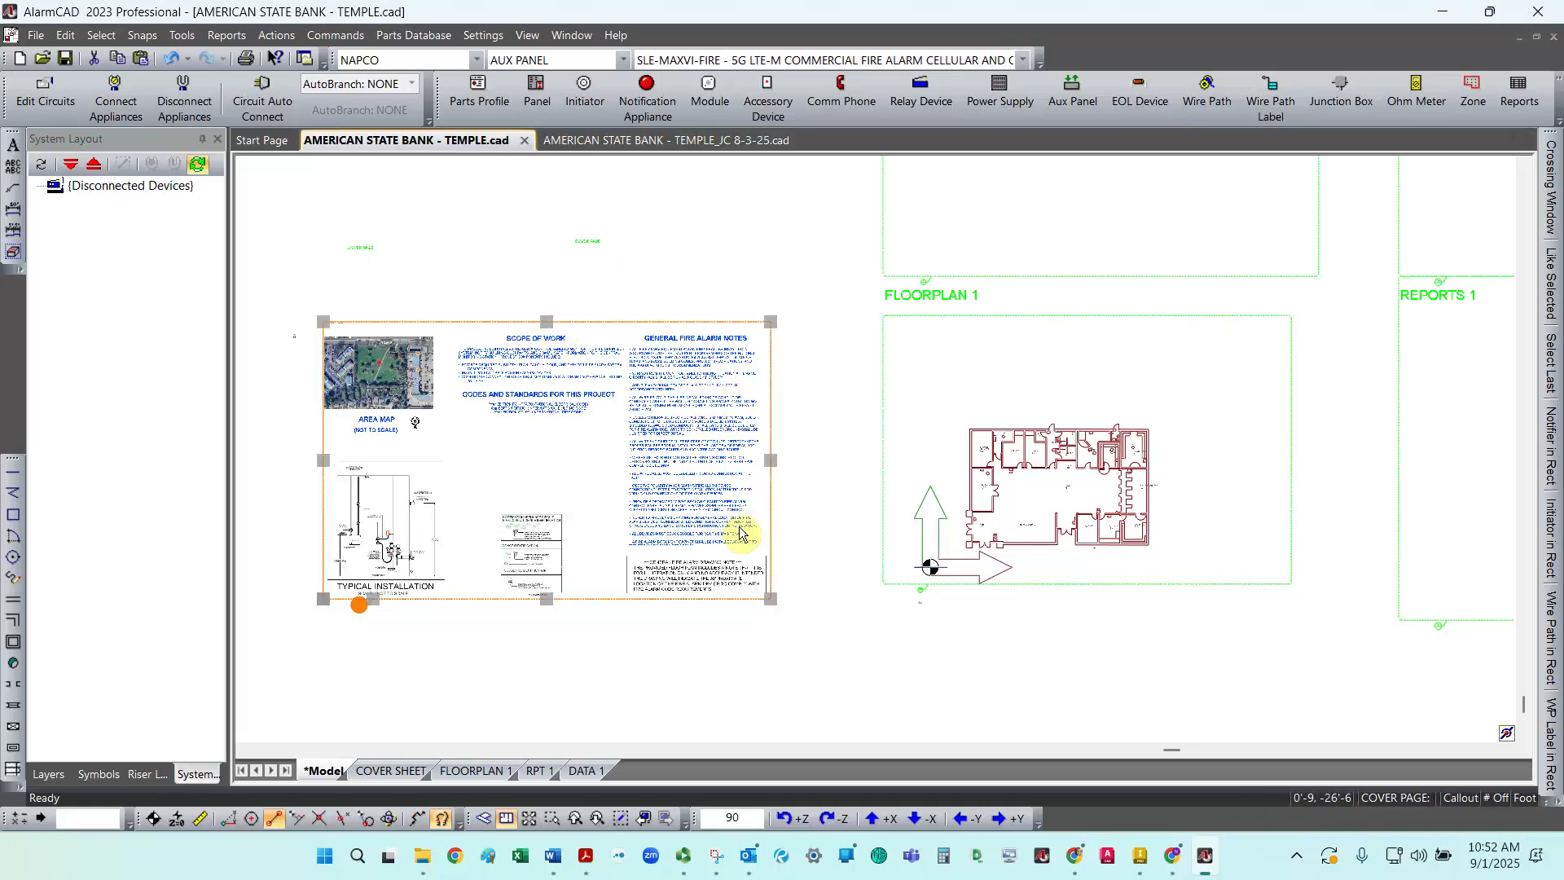
Step: Reposition the General Fire Alarm Drawing Note picture within the lower right of the cover page frame
left_click(703, 579)
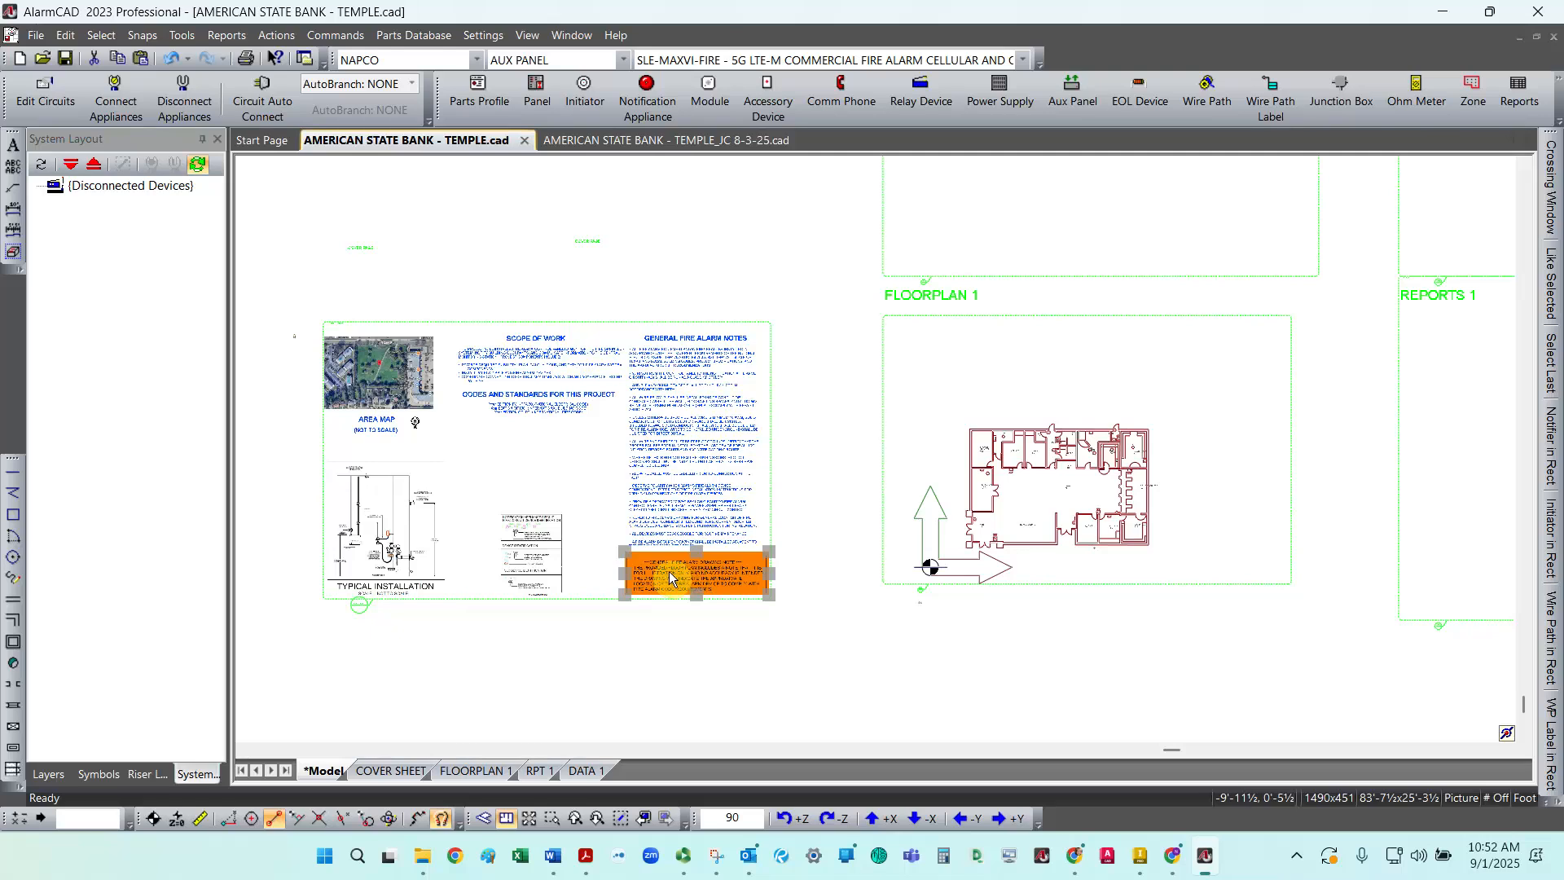
left_click_drag(652, 568, 645, 562)
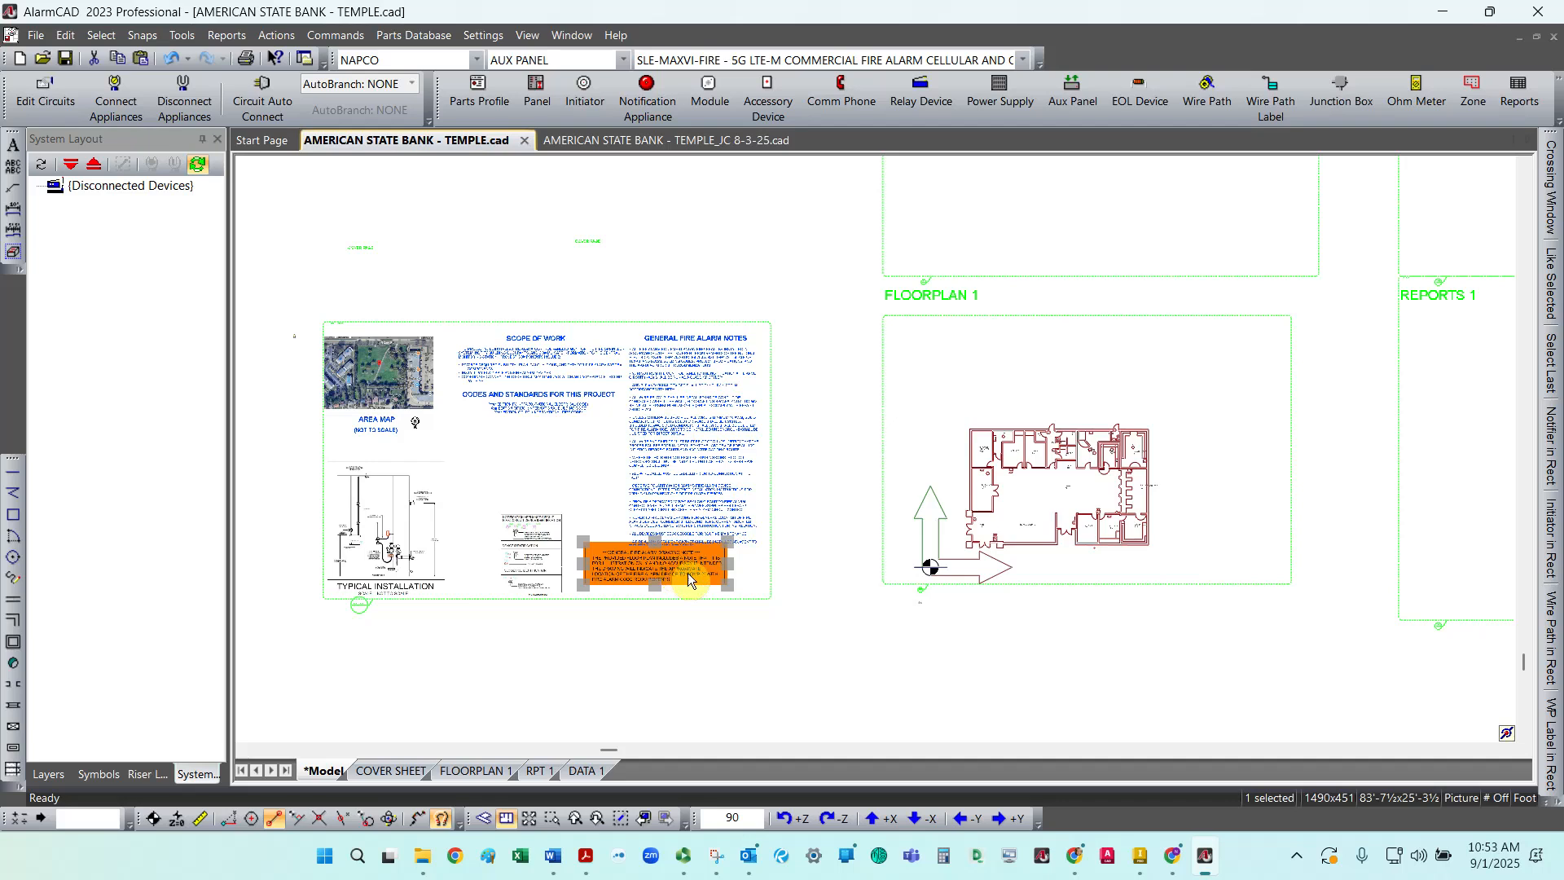
scroll(707, 583, "up", 4)
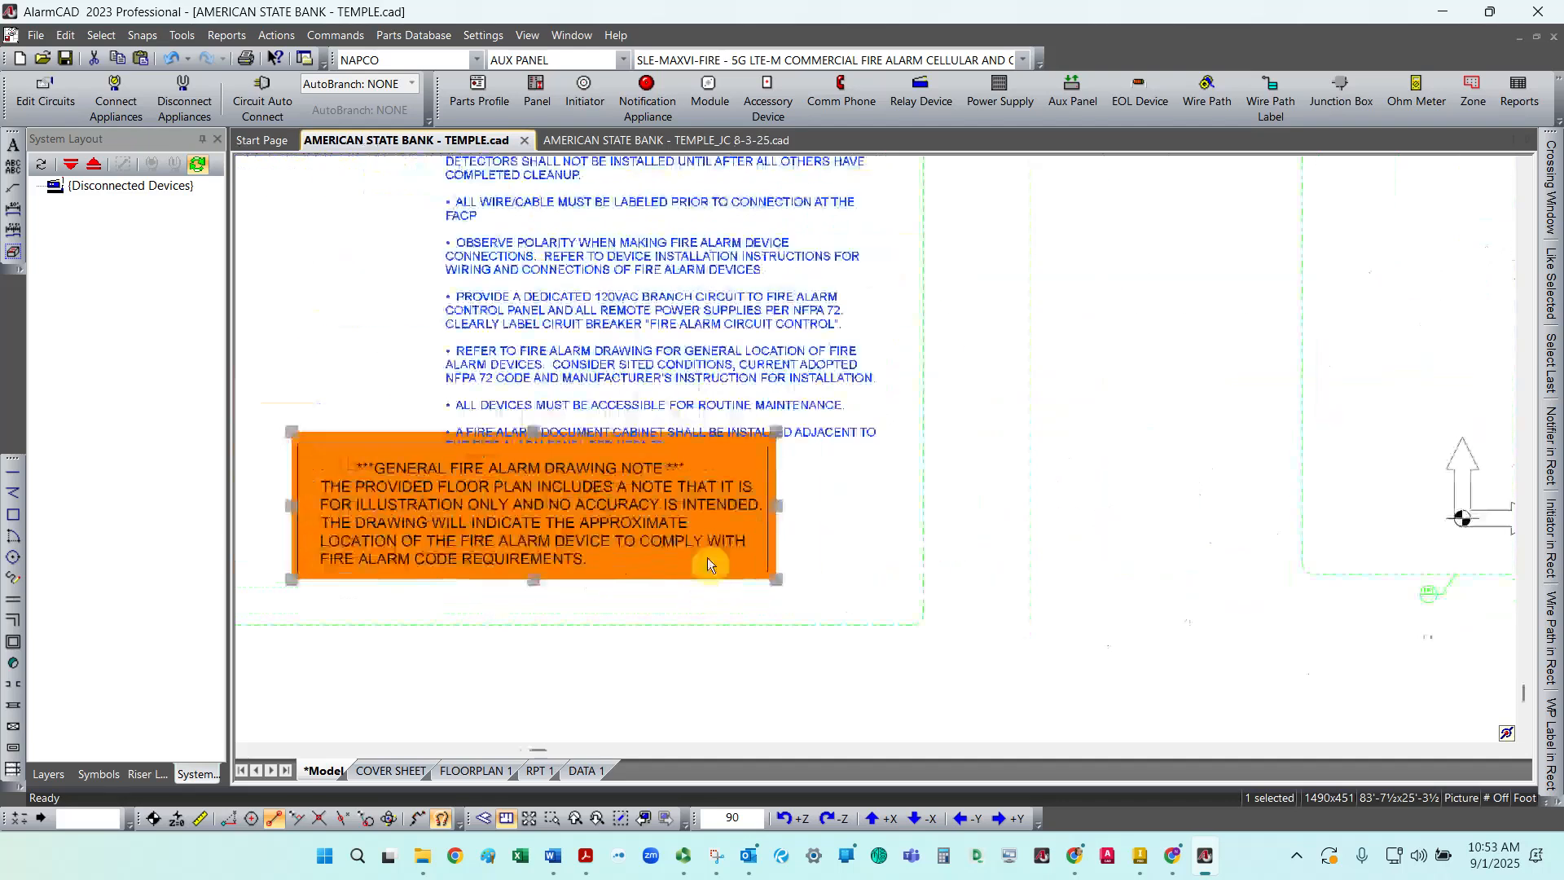
key("Escape")
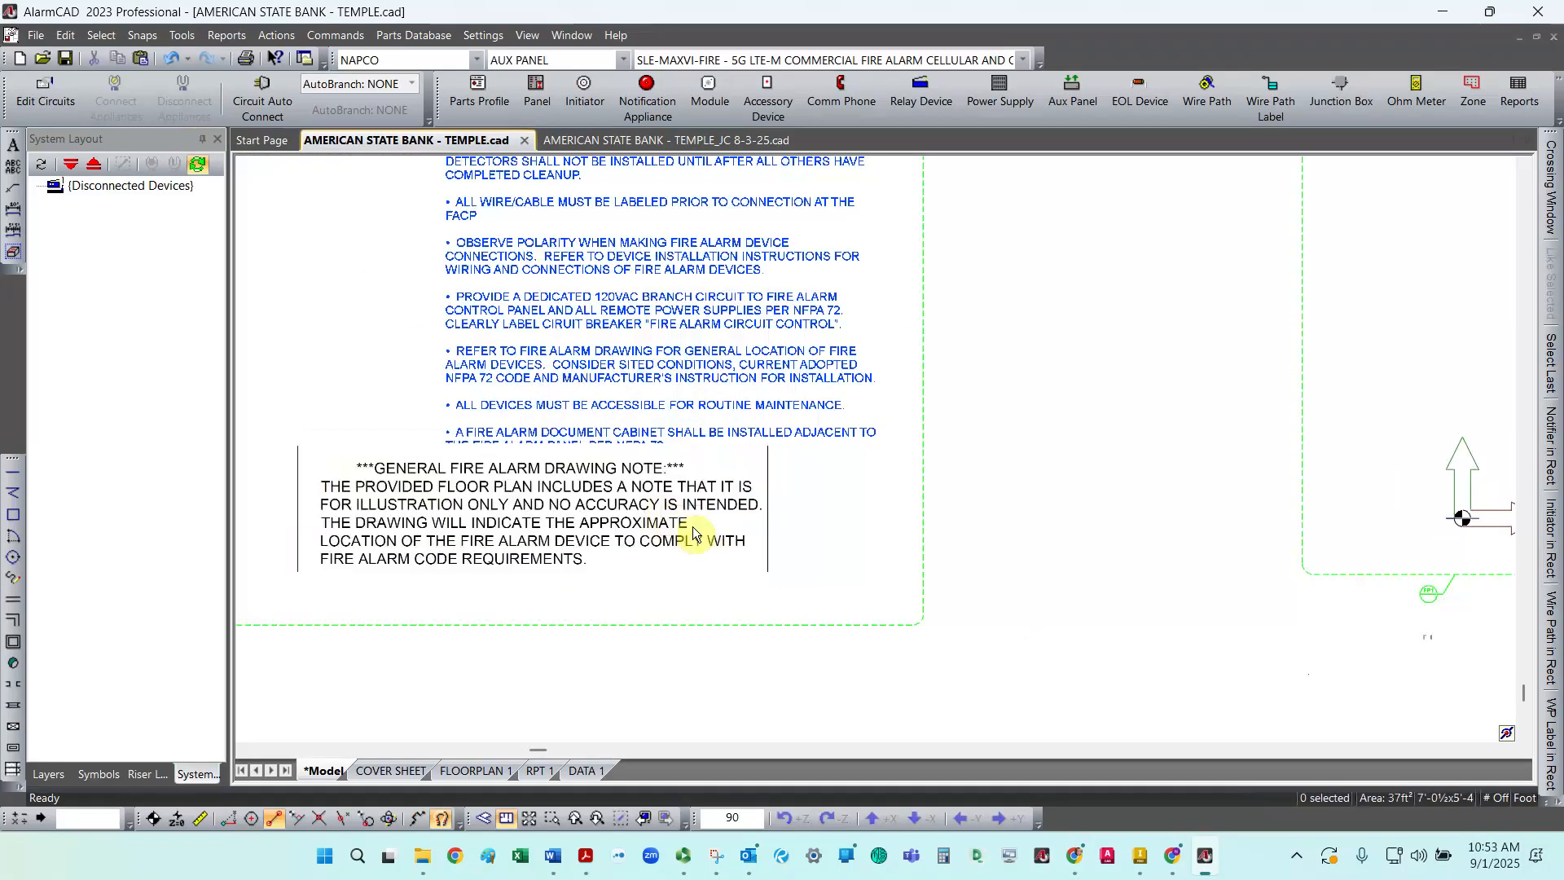
left_click(514, 525)
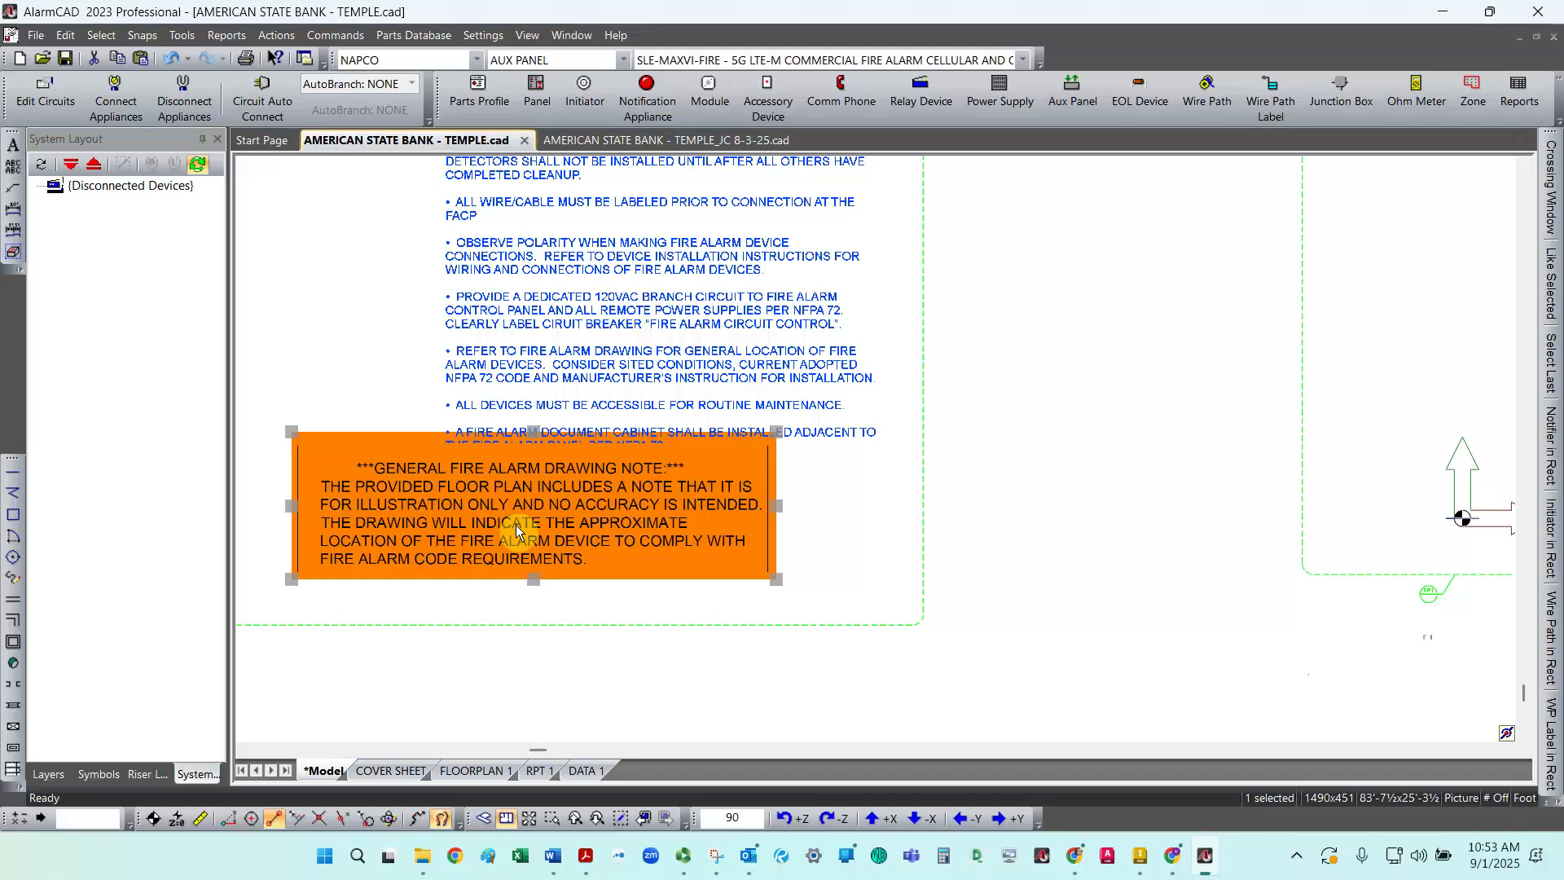
left_click_drag(547, 537, 575, 545)
left_click(945, 540)
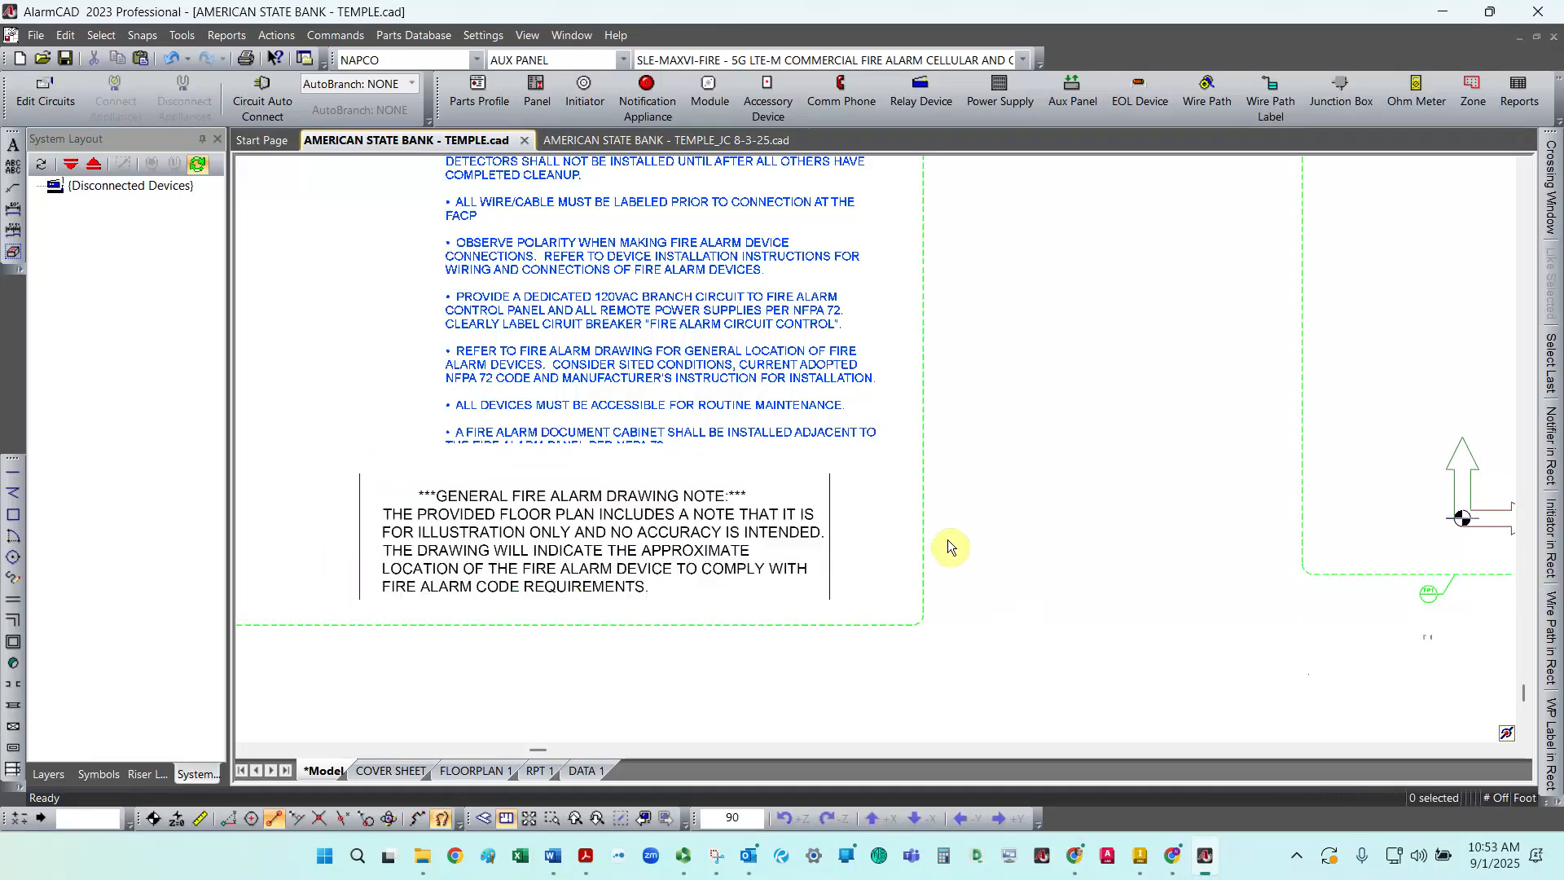
Step: Extend the General Fire Alarm Notes text box downward so its full text shows
left_click(923, 524)
scroll(940, 518, "down", 2)
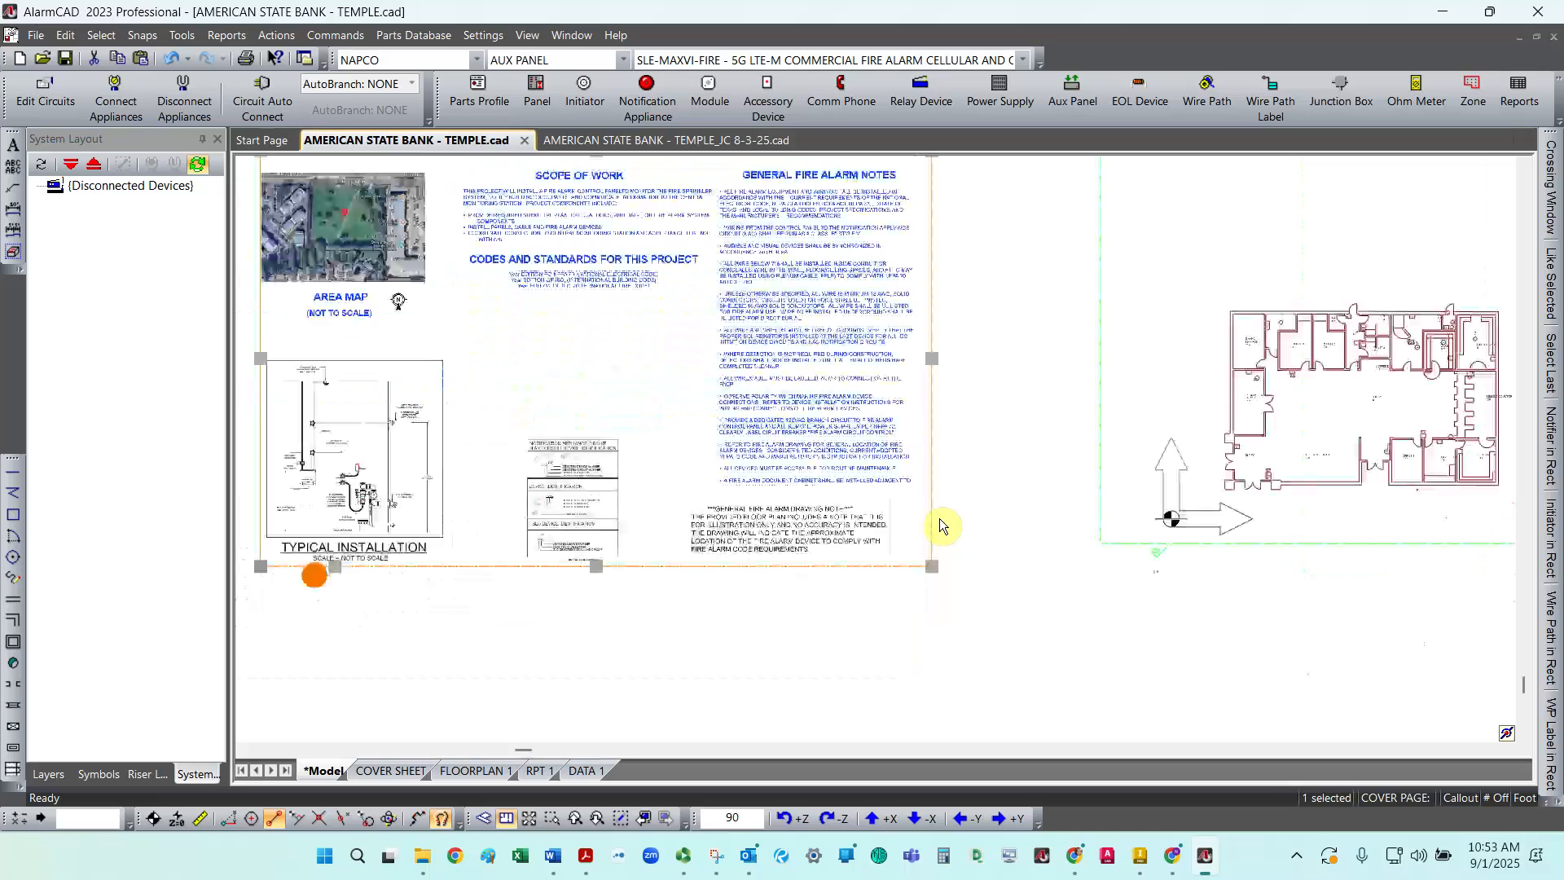
scroll(810, 518, "up", 4)
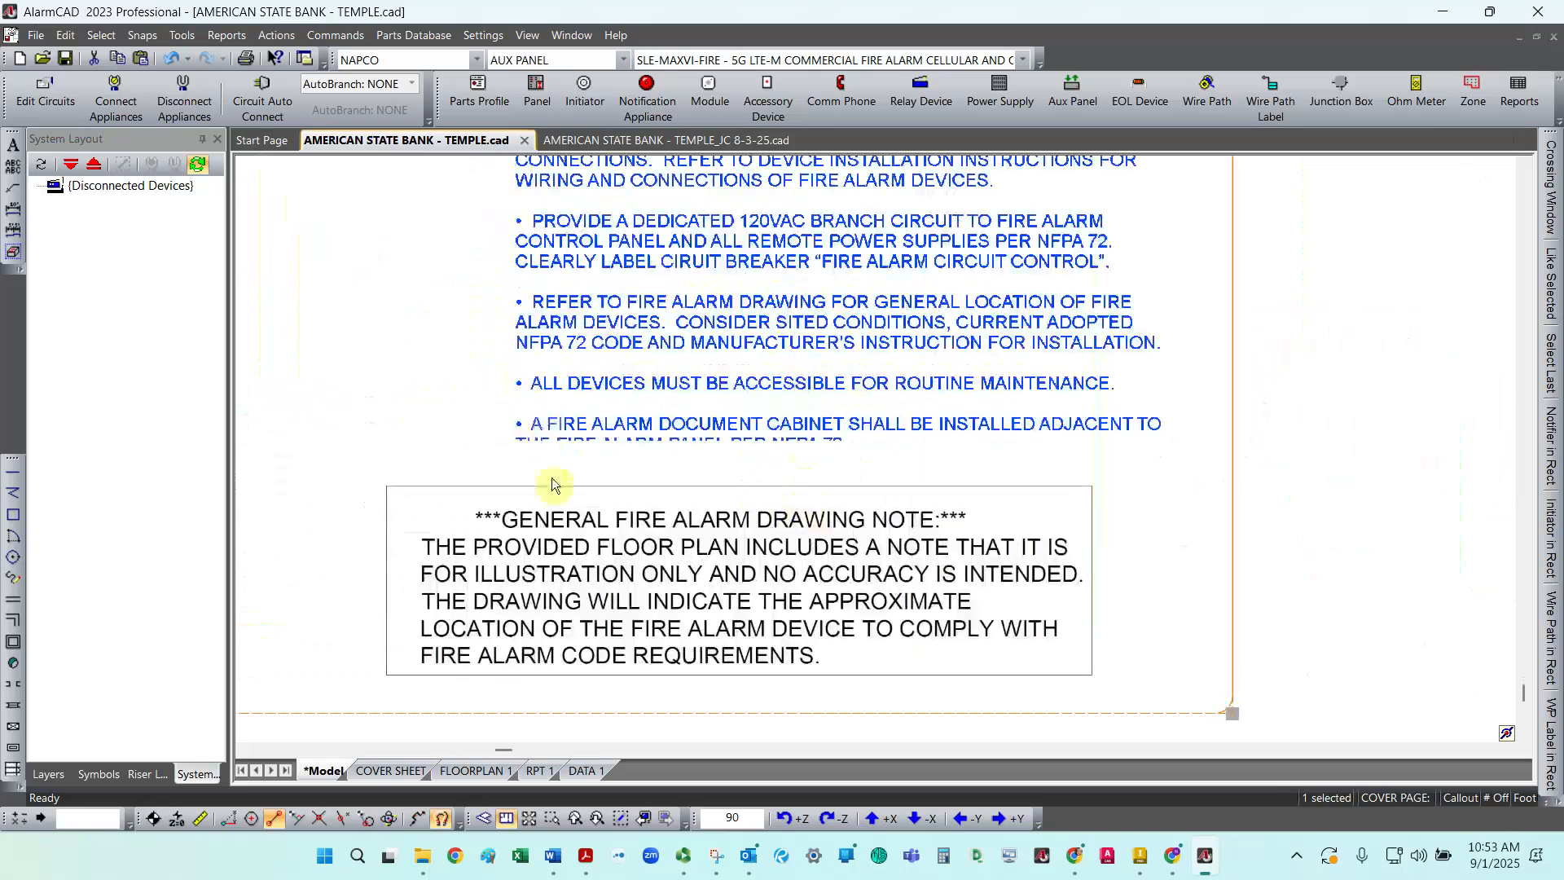
left_click(617, 445)
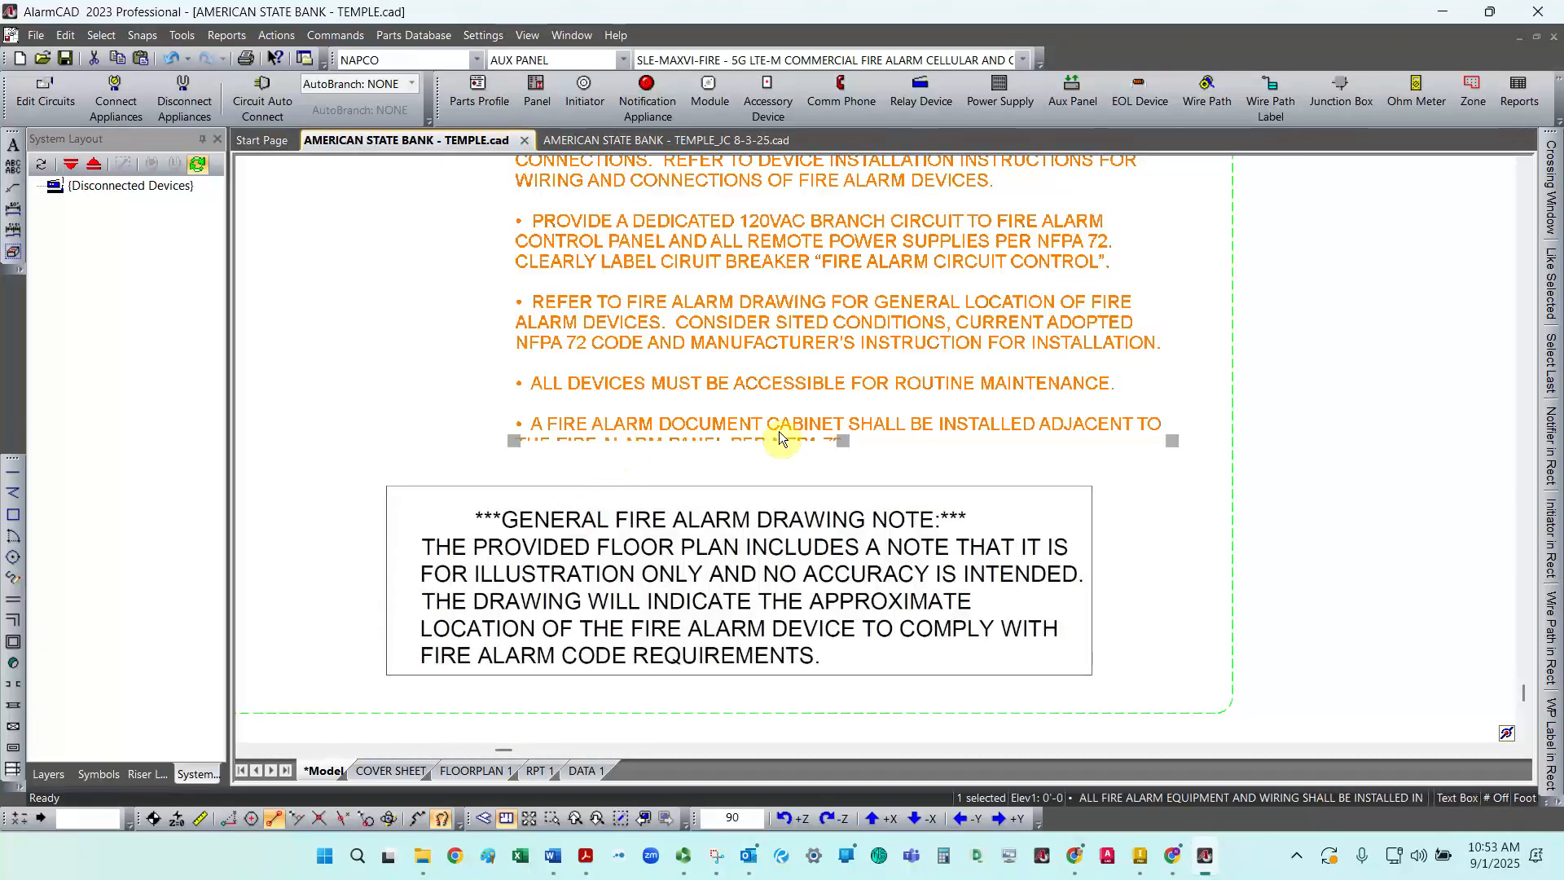
left_click(842, 442)
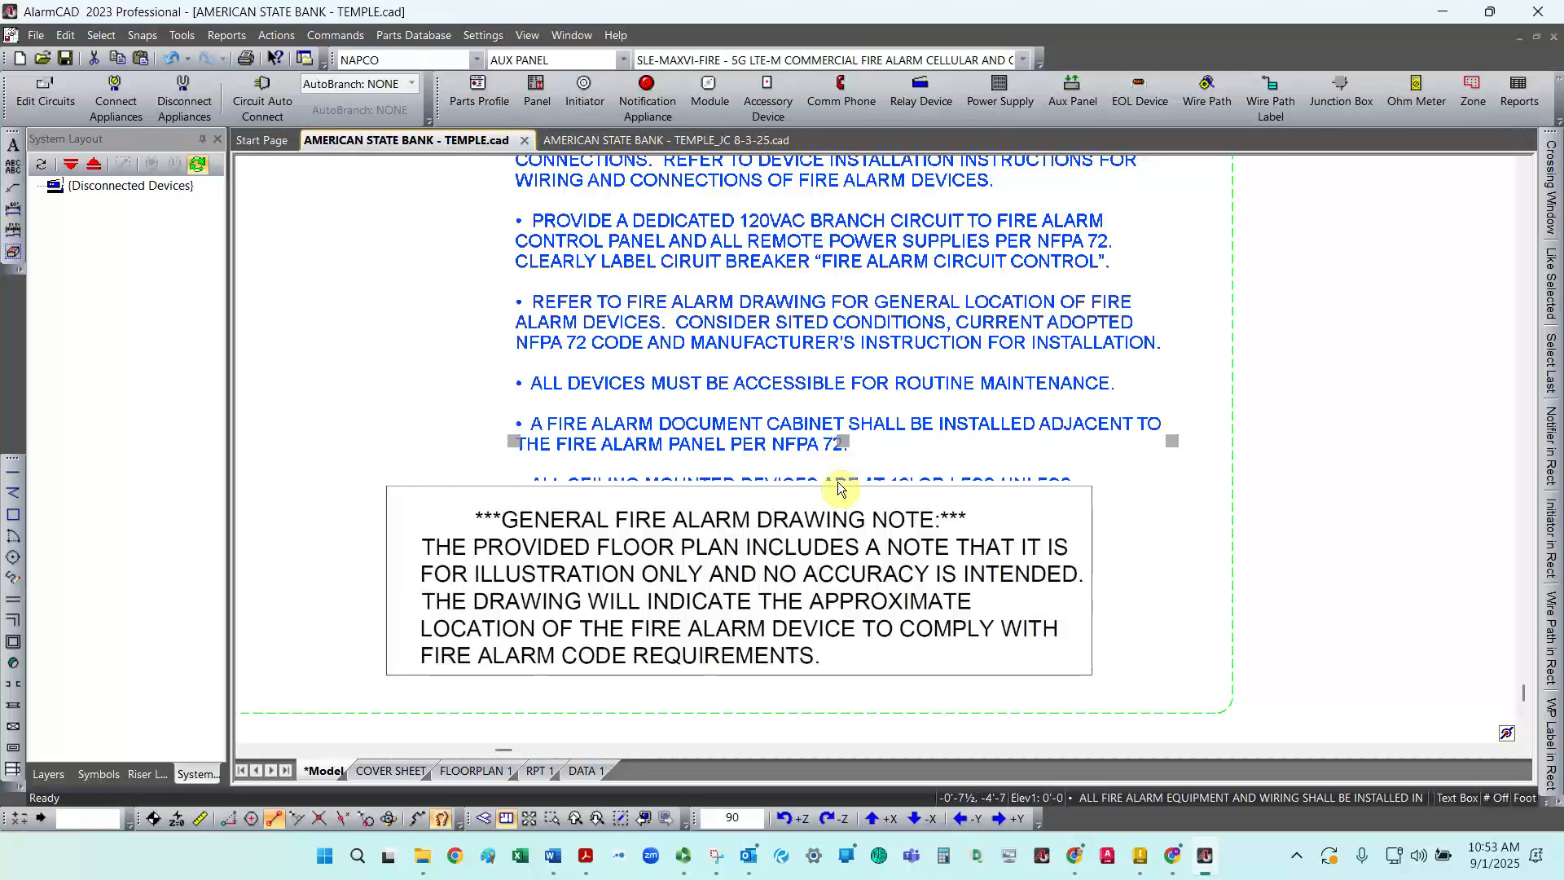
left_click(834, 546)
Step: Move the GENERAL FIRE ALARM NOTES heading up slightly above its notes
scroll(837, 497, "down", 5)
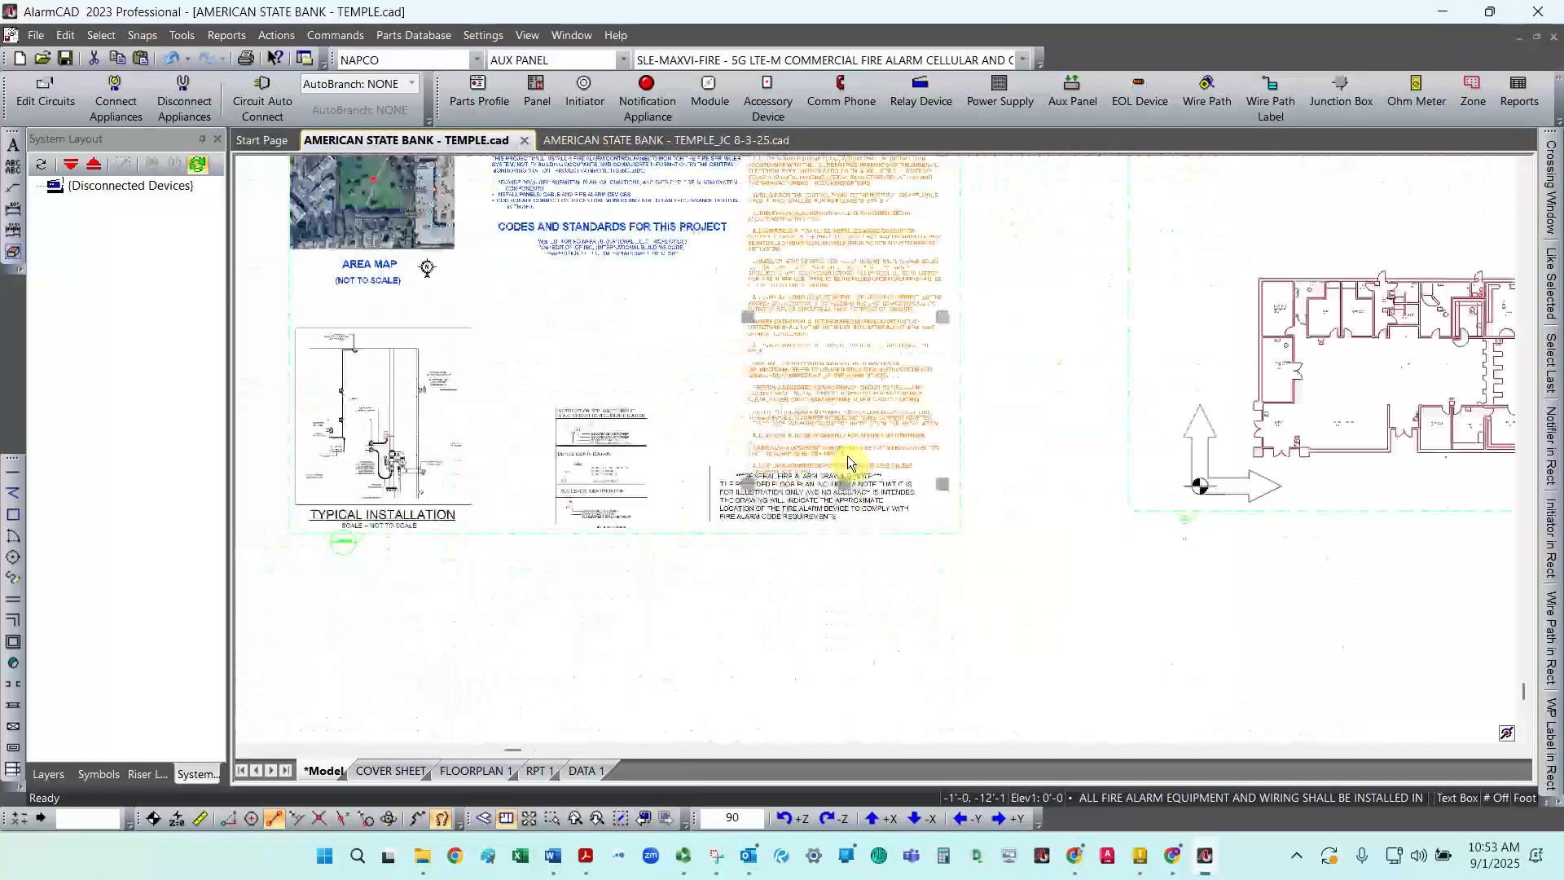
scroll(843, 299, "up", 4)
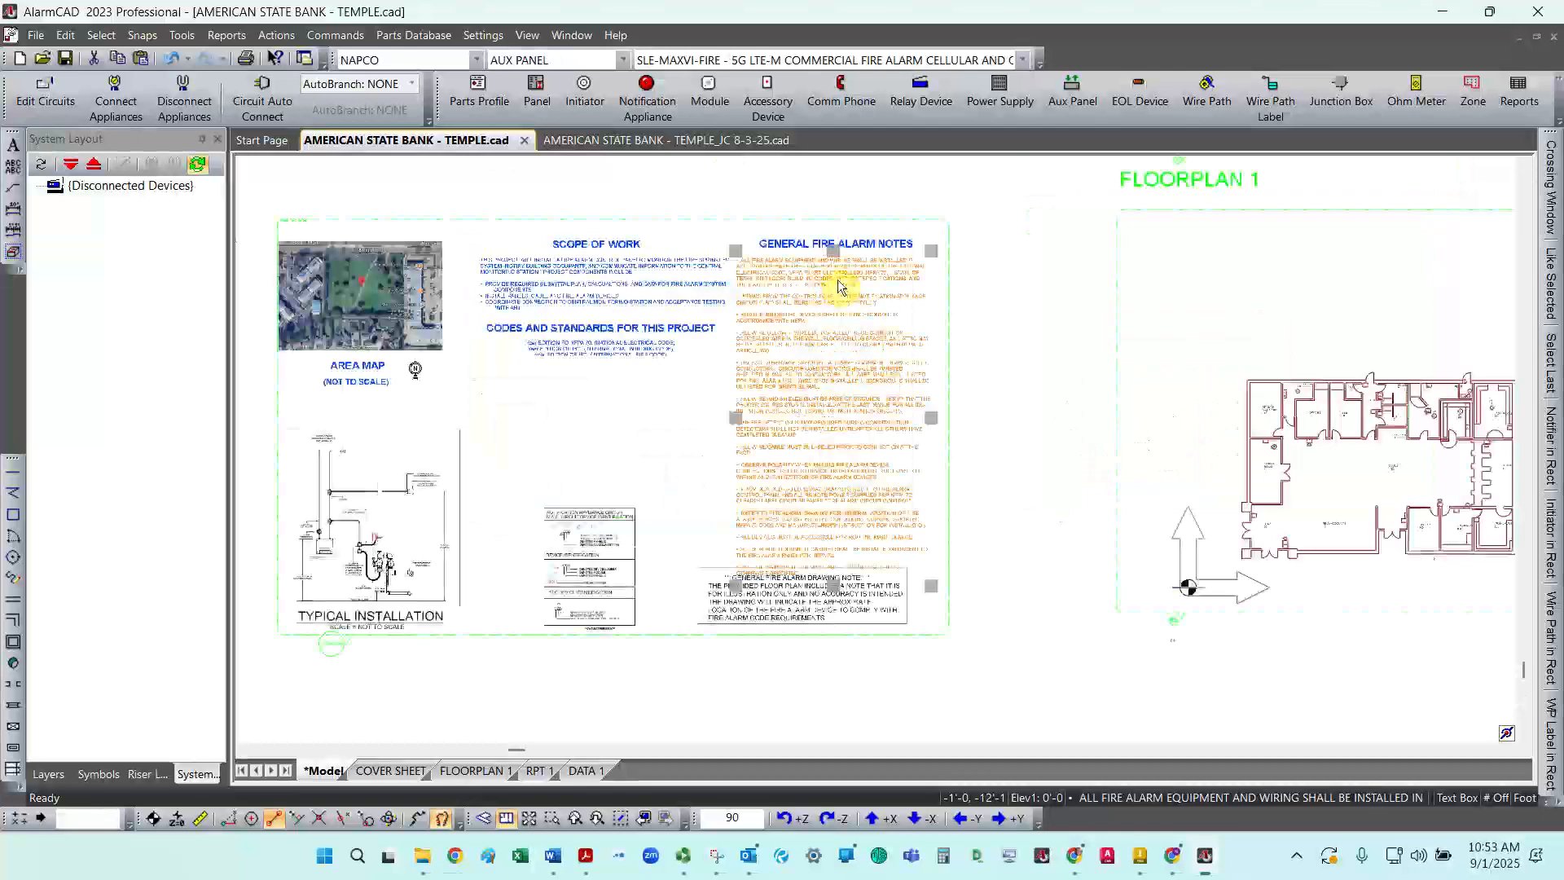
left_click(865, 228)
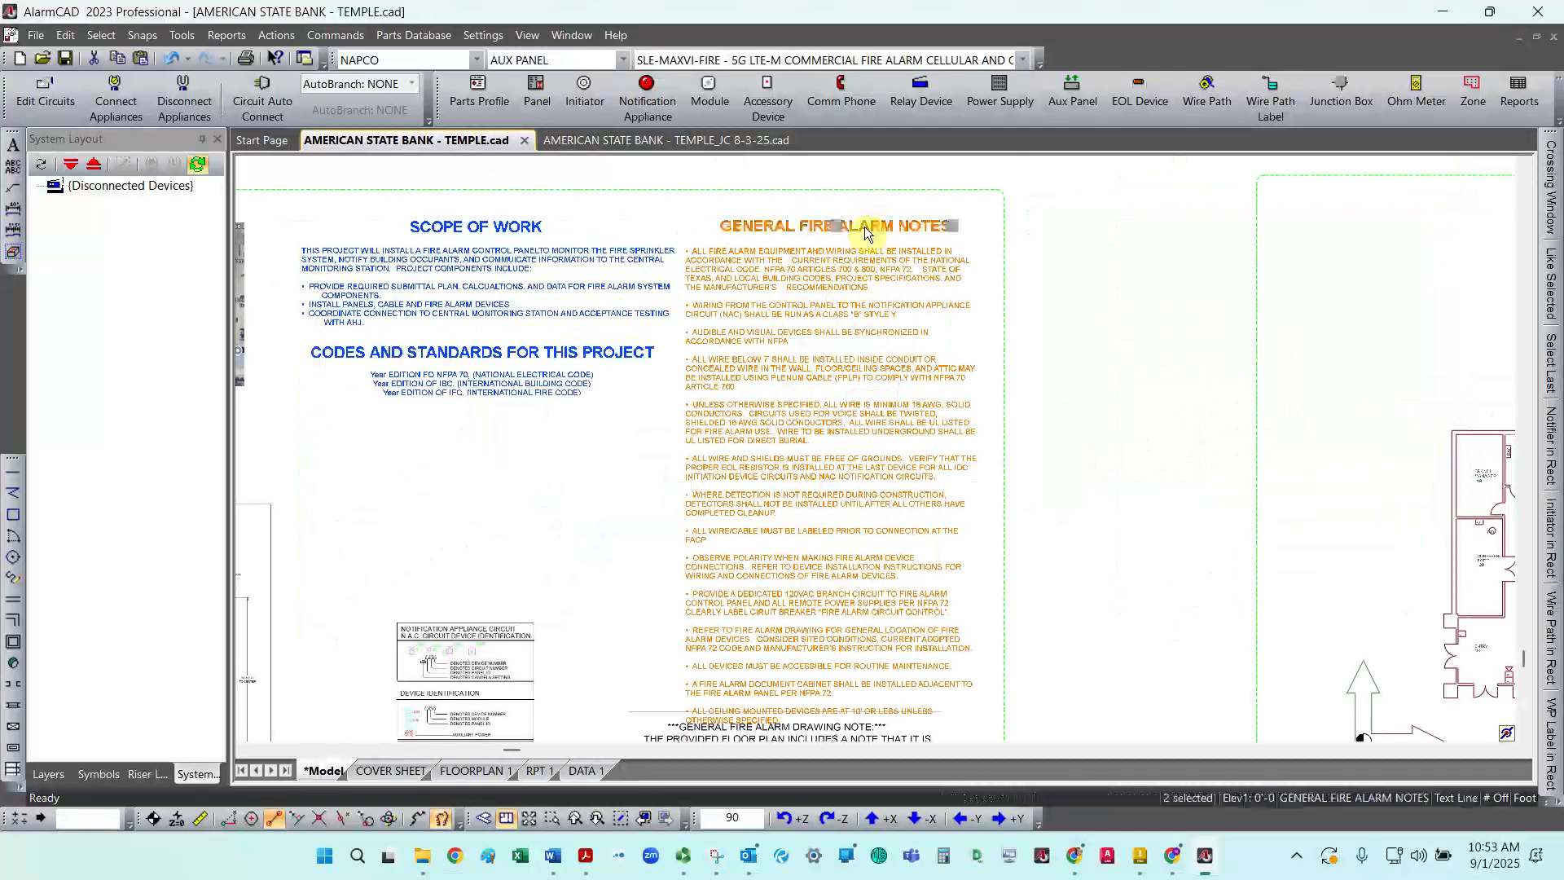
left_click_drag(863, 226, 858, 214)
left_click(535, 463)
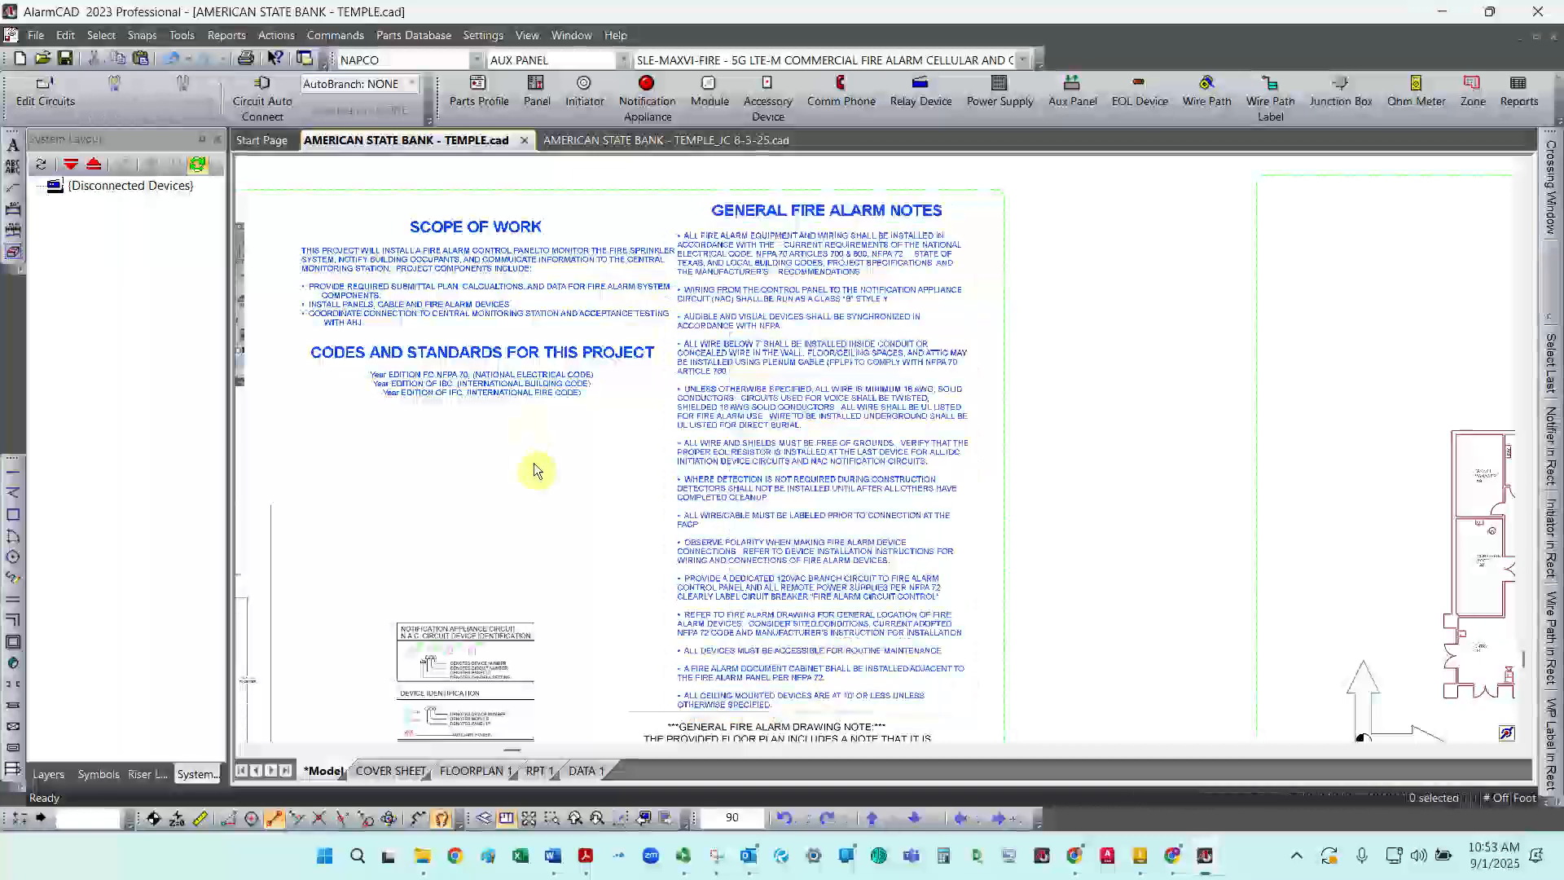
Step: Select the Scope of Work text blocks and nudge them slightly left
left_click(421, 230)
left_click(517, 425)
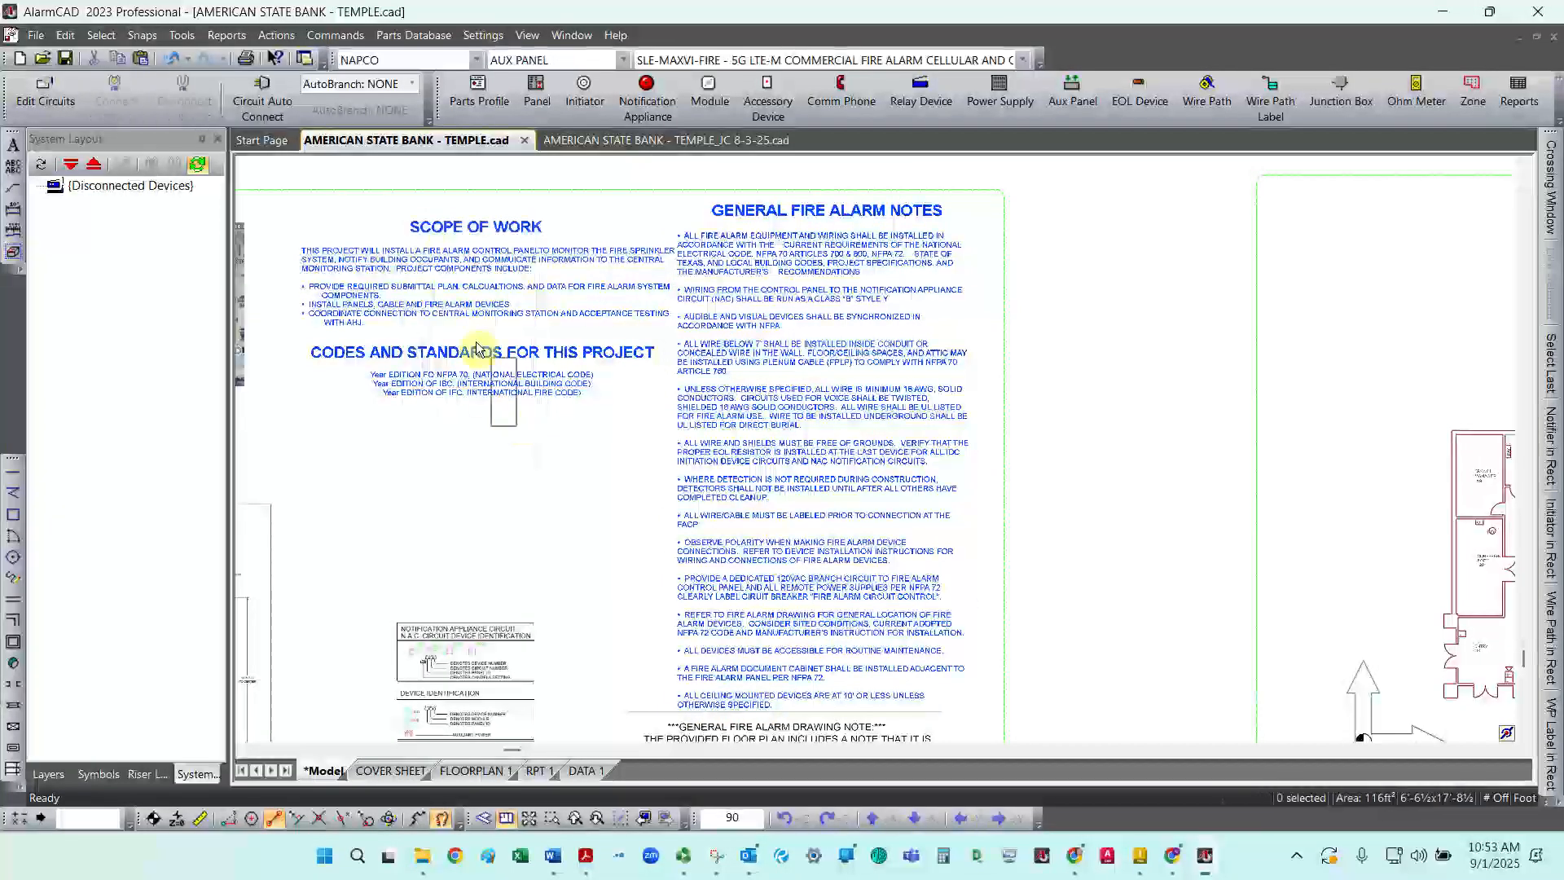
left_click(403, 218)
left_click(389, 212)
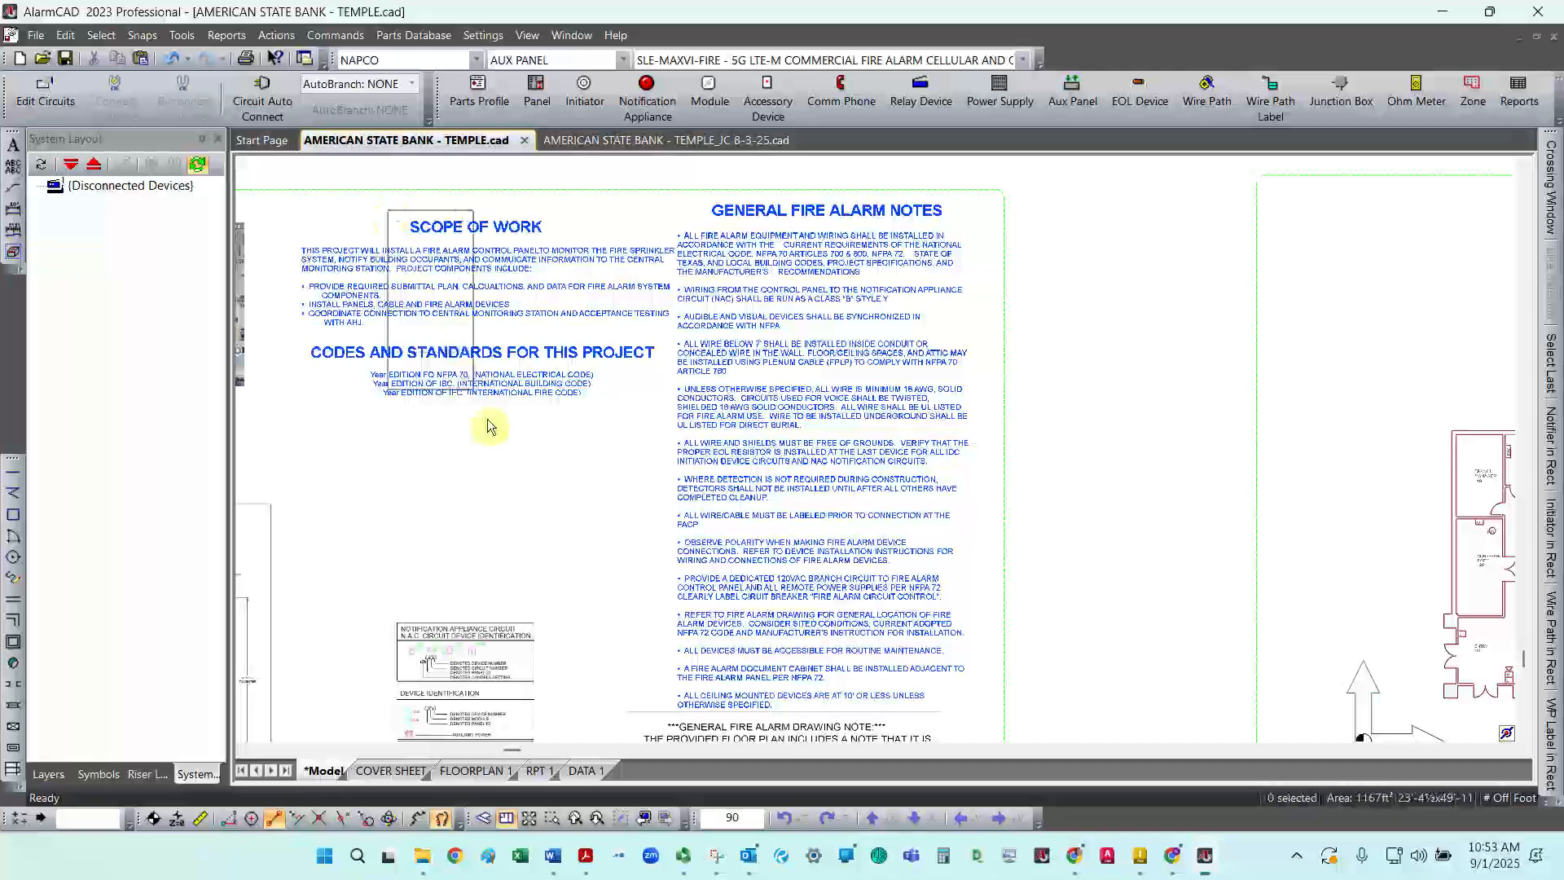
left_click(471, 383)
left_click(470, 354)
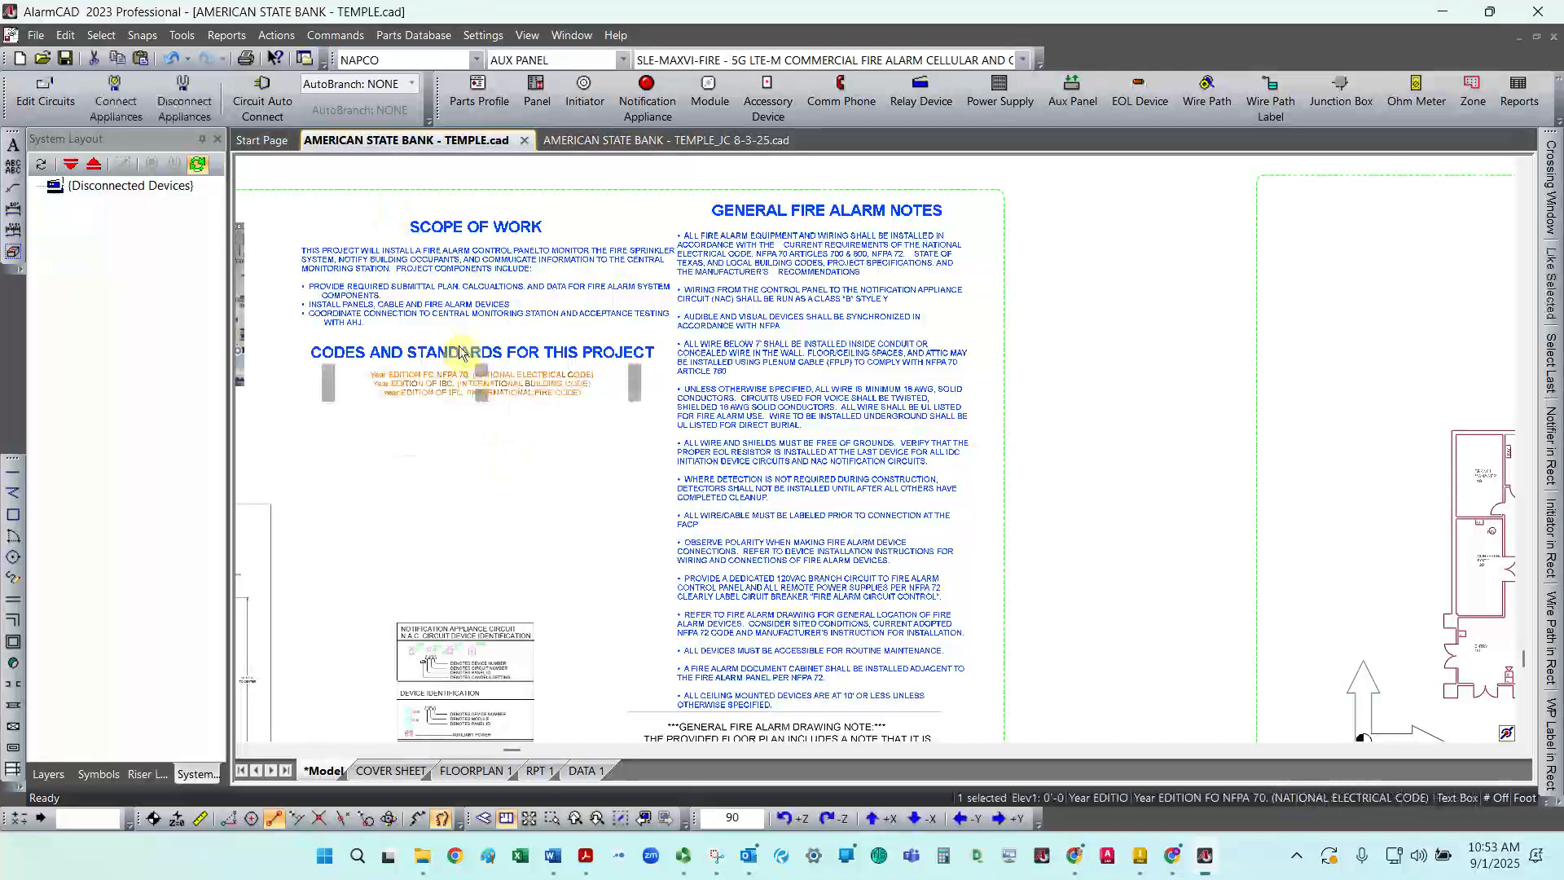
left_click(459, 318)
left_click(454, 232)
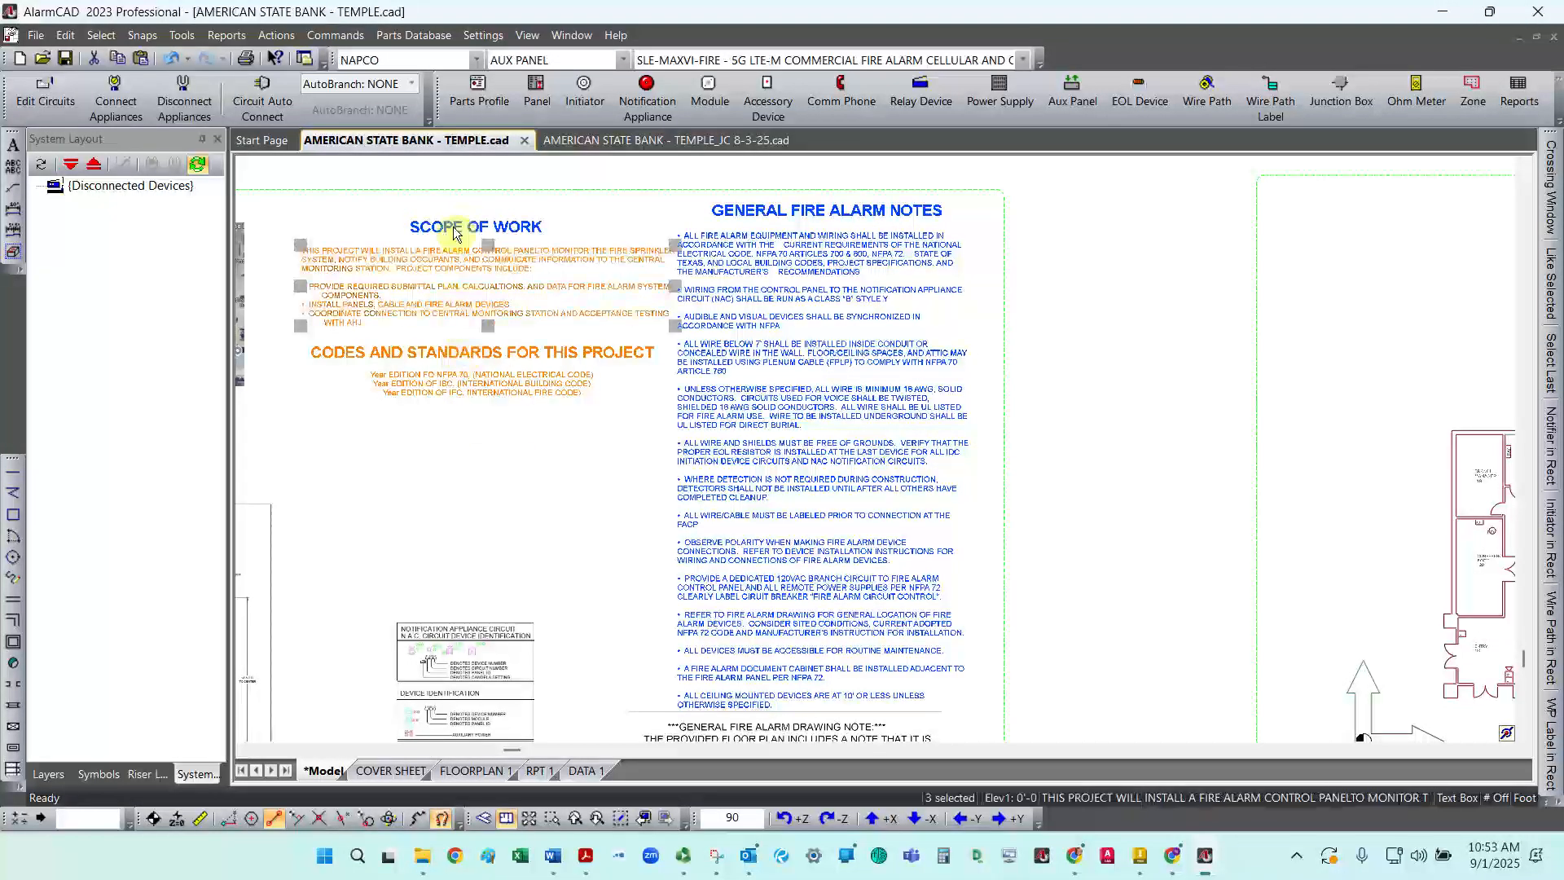
left_click_drag(443, 231, 408, 228)
scroll(611, 488, "up", 1)
scroll(649, 464, "down", 3)
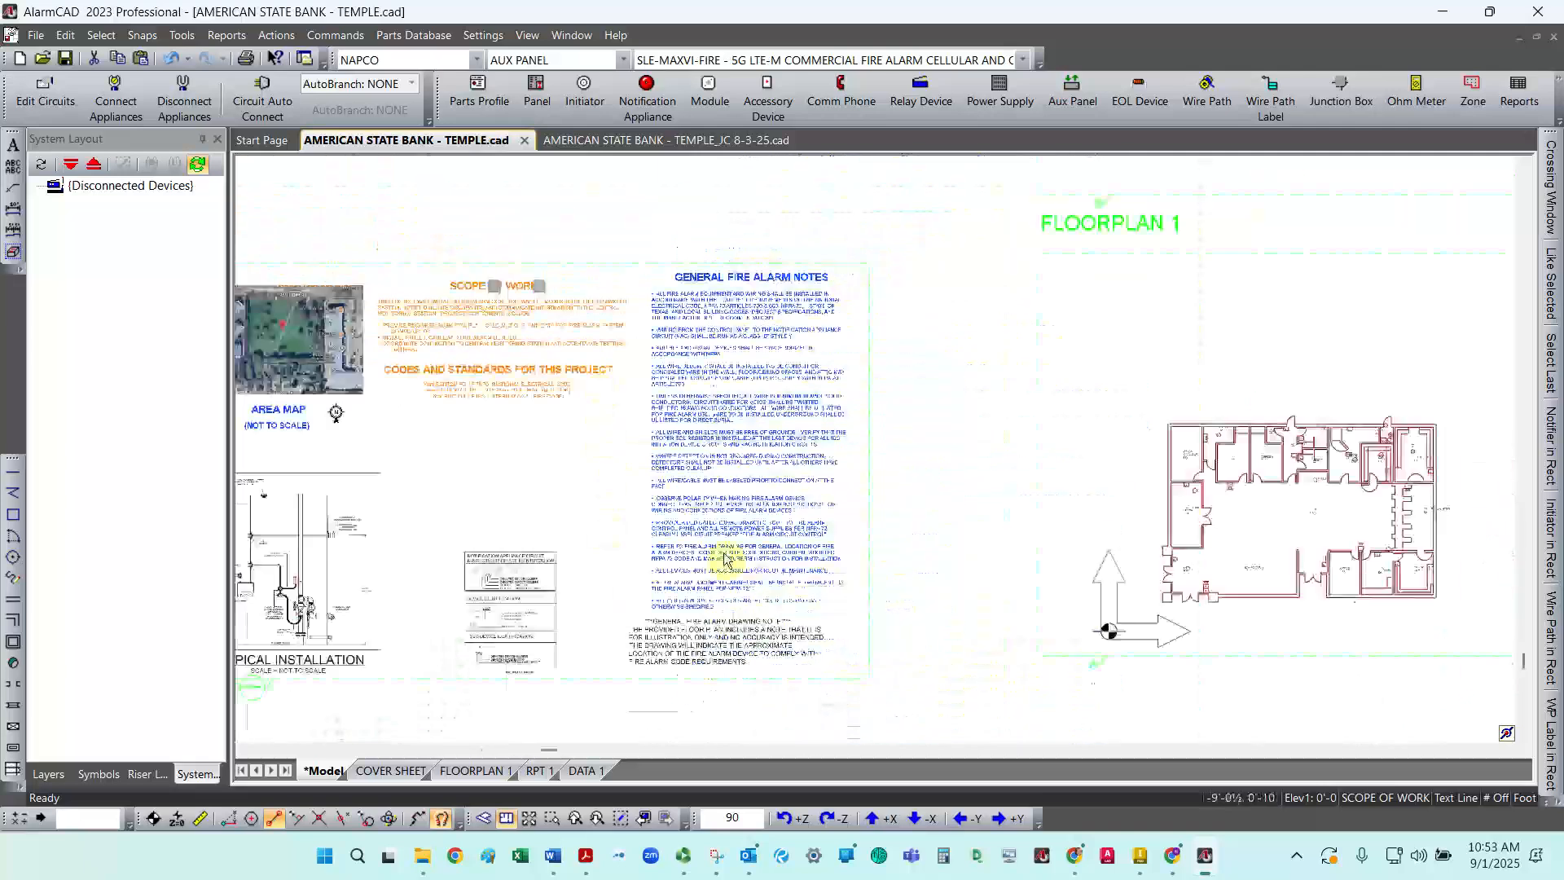
Step: Pull the COVER PAGE callout frame's right edge slightly inward
left_click(868, 511)
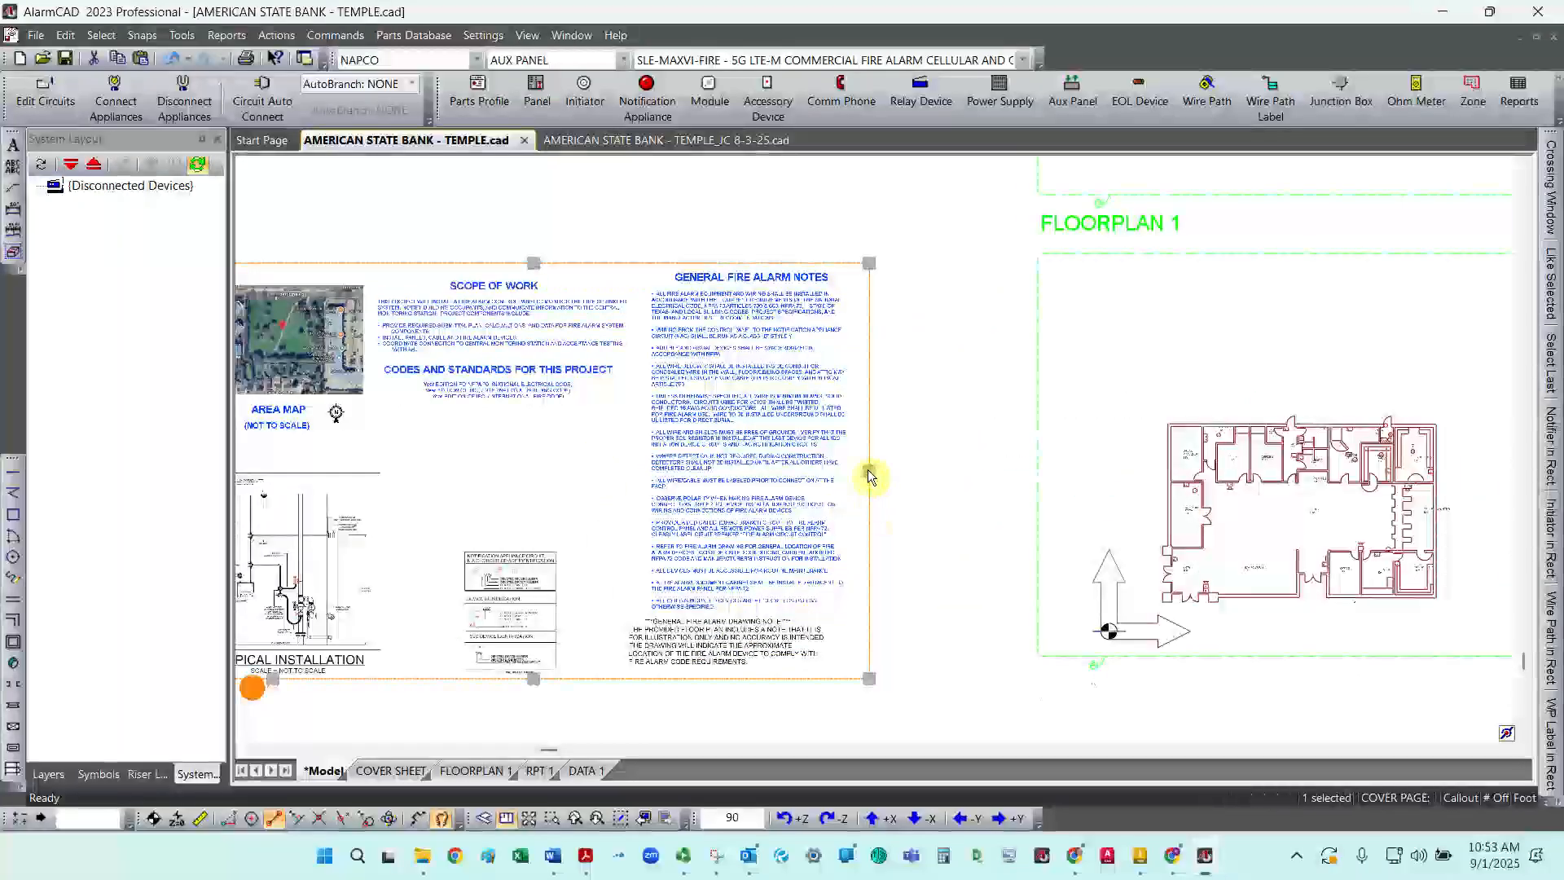
left_click_drag(856, 471, 848, 471)
left_click(946, 443)
scroll(934, 442, "up", 1)
scroll(931, 442, "down", 3)
scroll(612, 461, "up", 1)
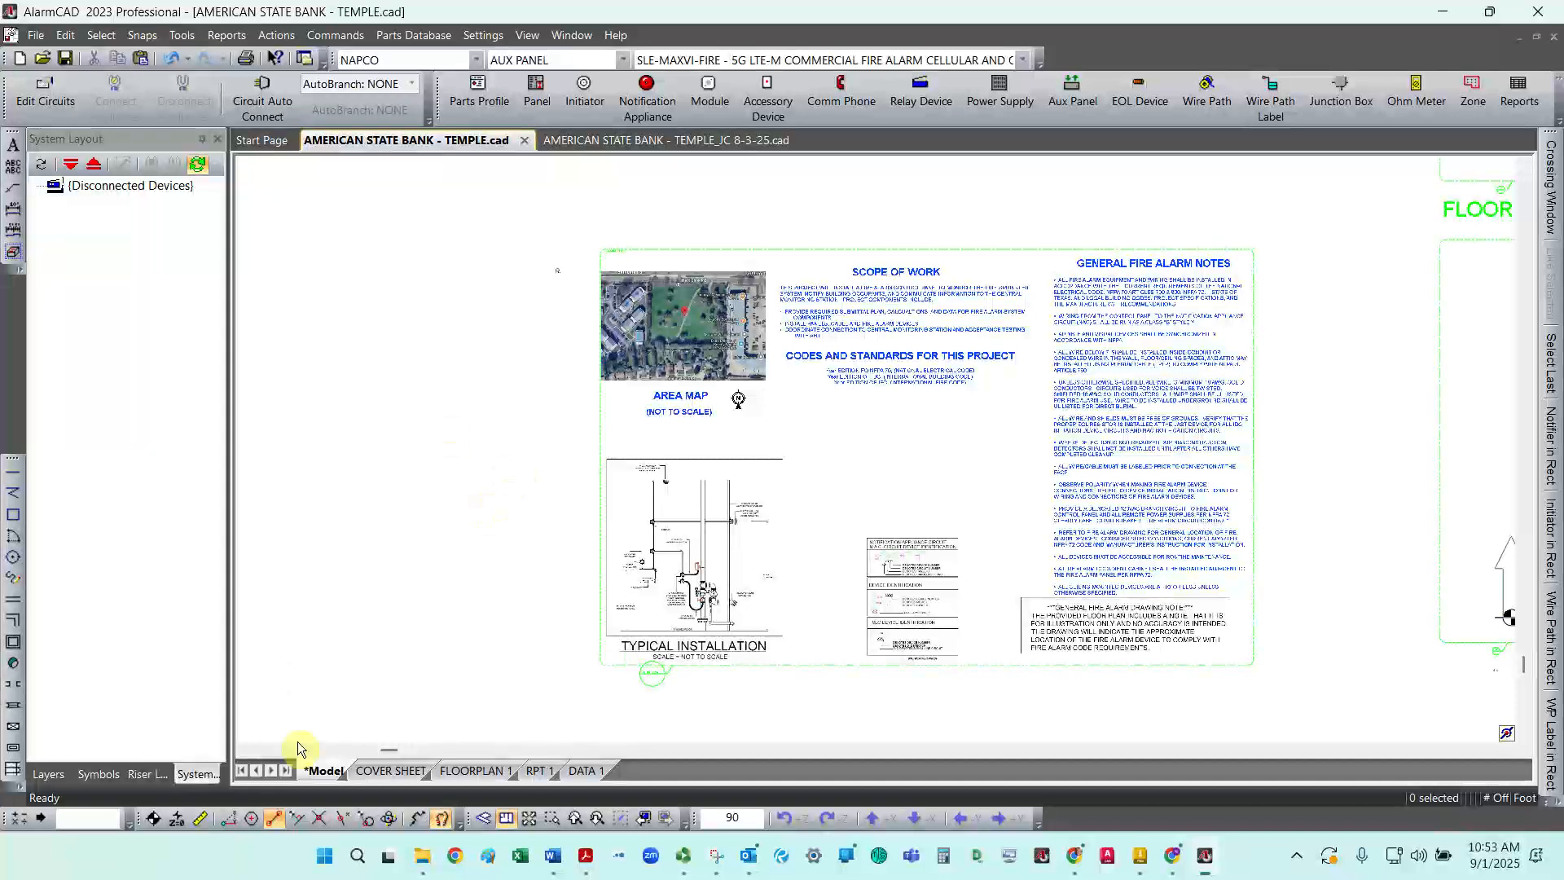
Step: Open the COVER SHEET layout and inspect the updated view around its border
left_click(391, 770)
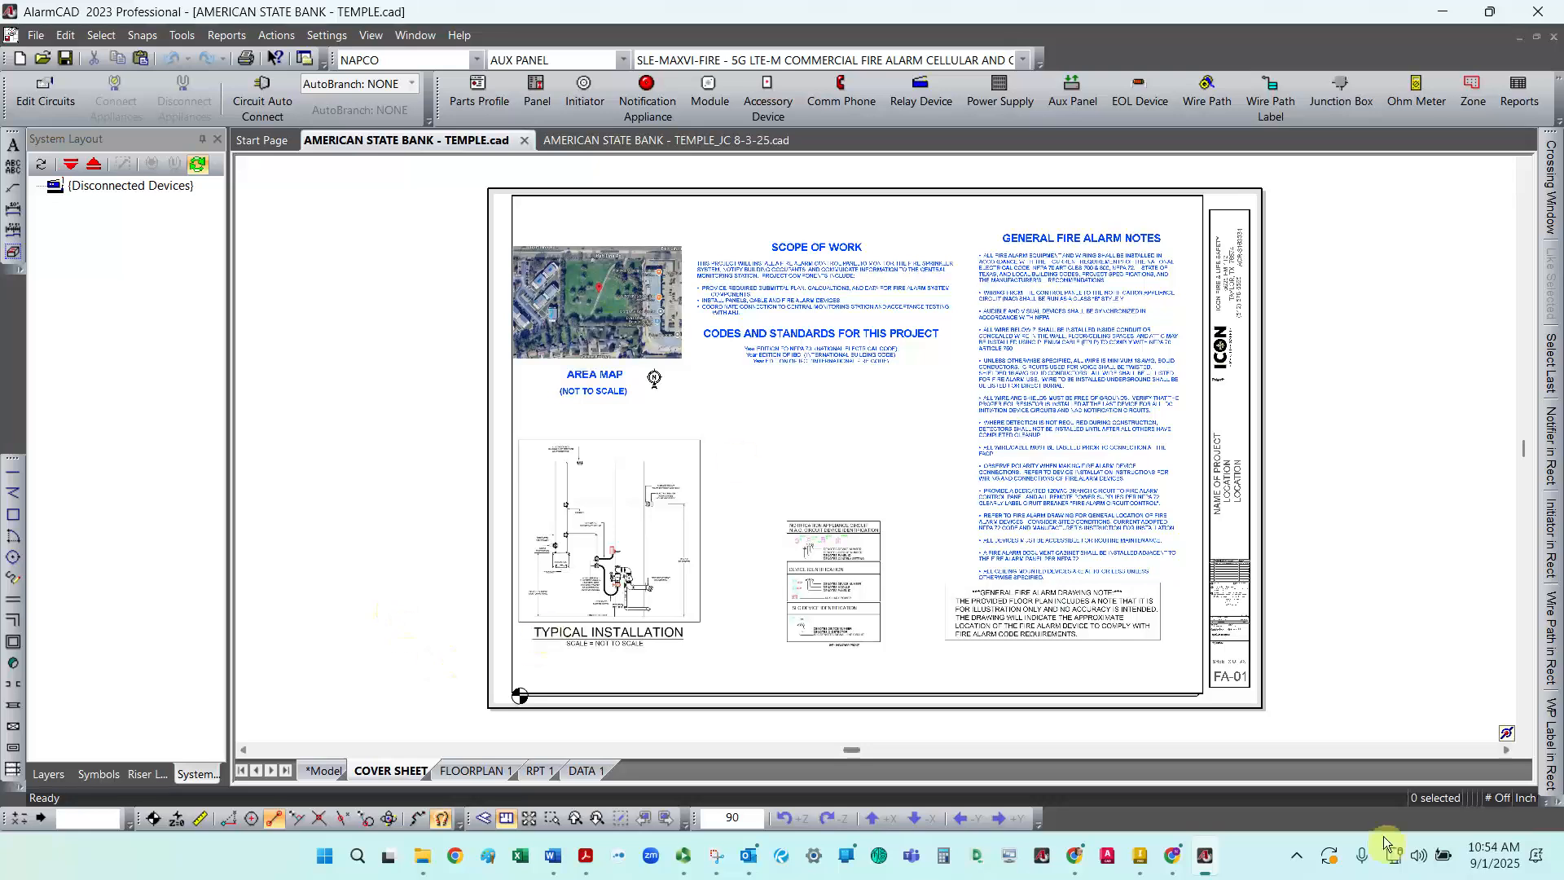
left_click(1185, 701)
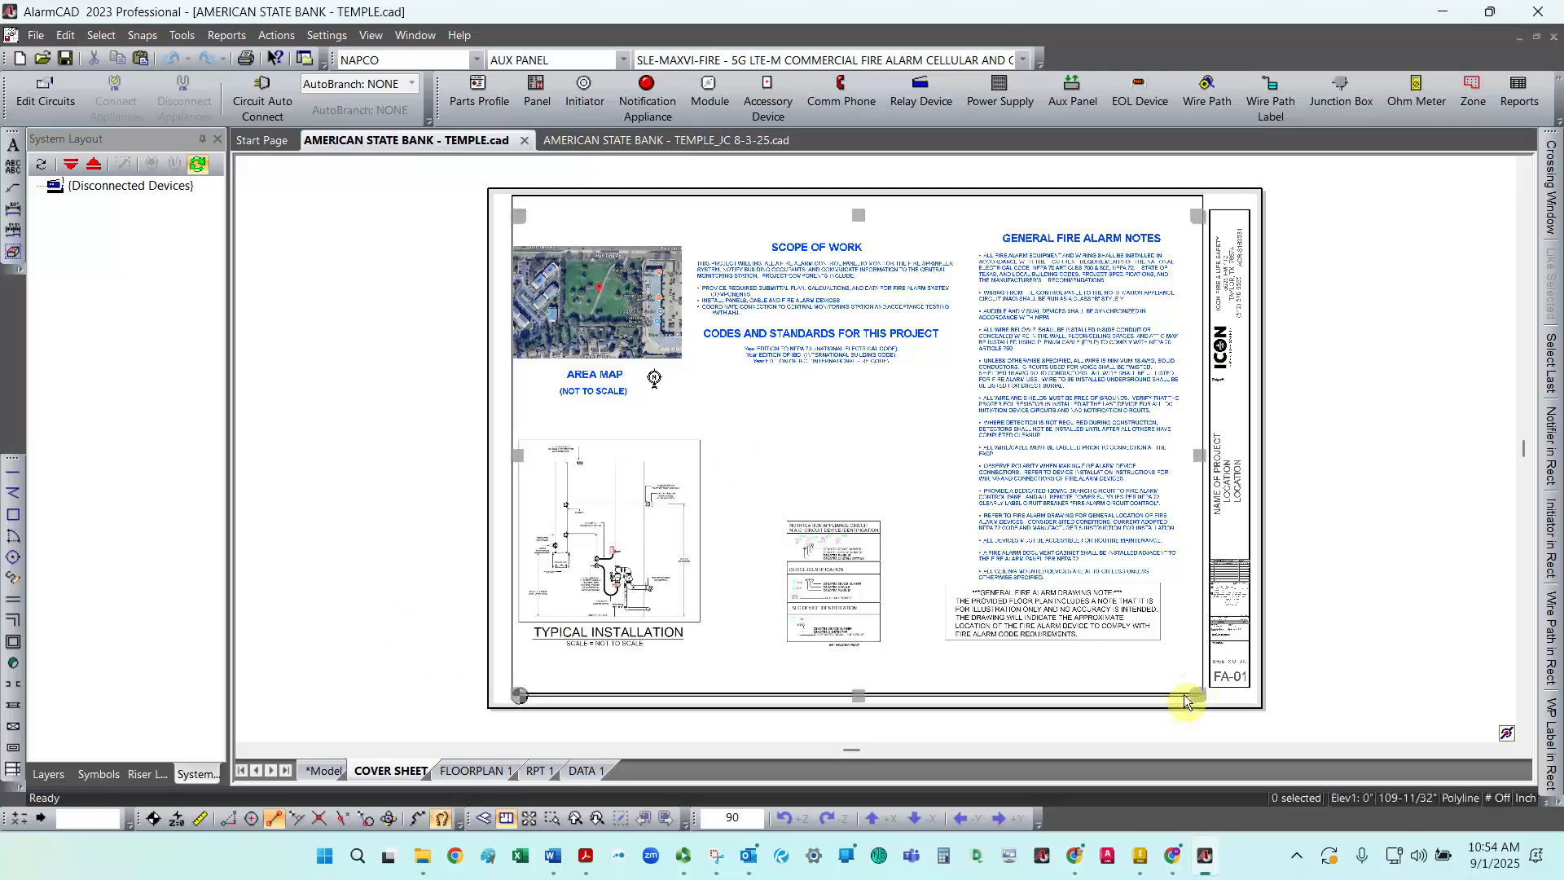
left_click(1203, 204)
key("Escape")
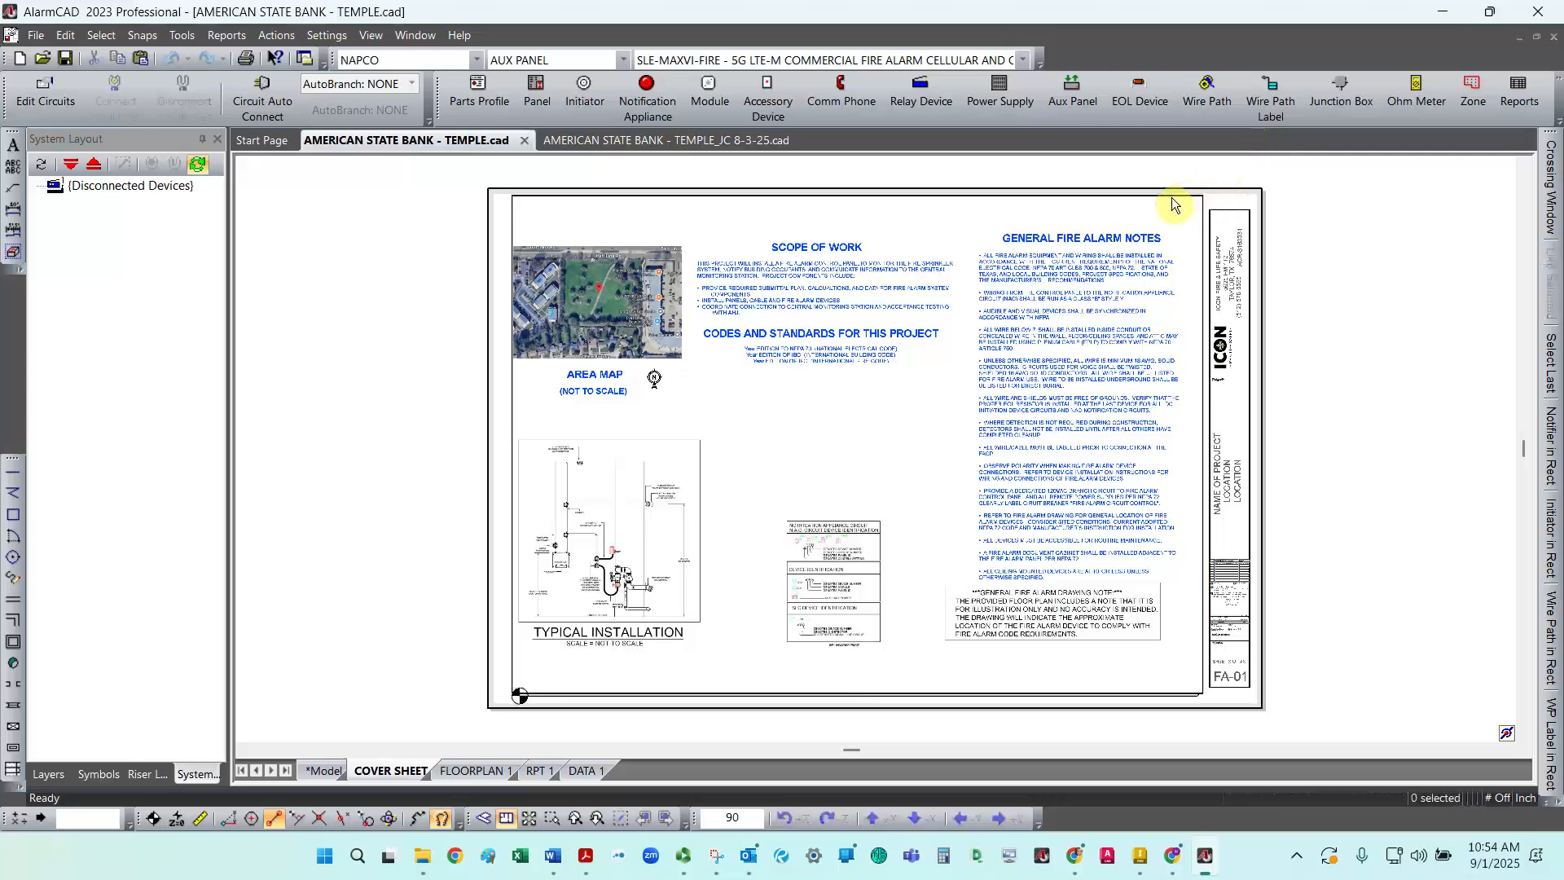
scroll(1195, 202, "down", 1)
scroll(1196, 202, "up", 1)
scroll(1196, 202, "up", 3)
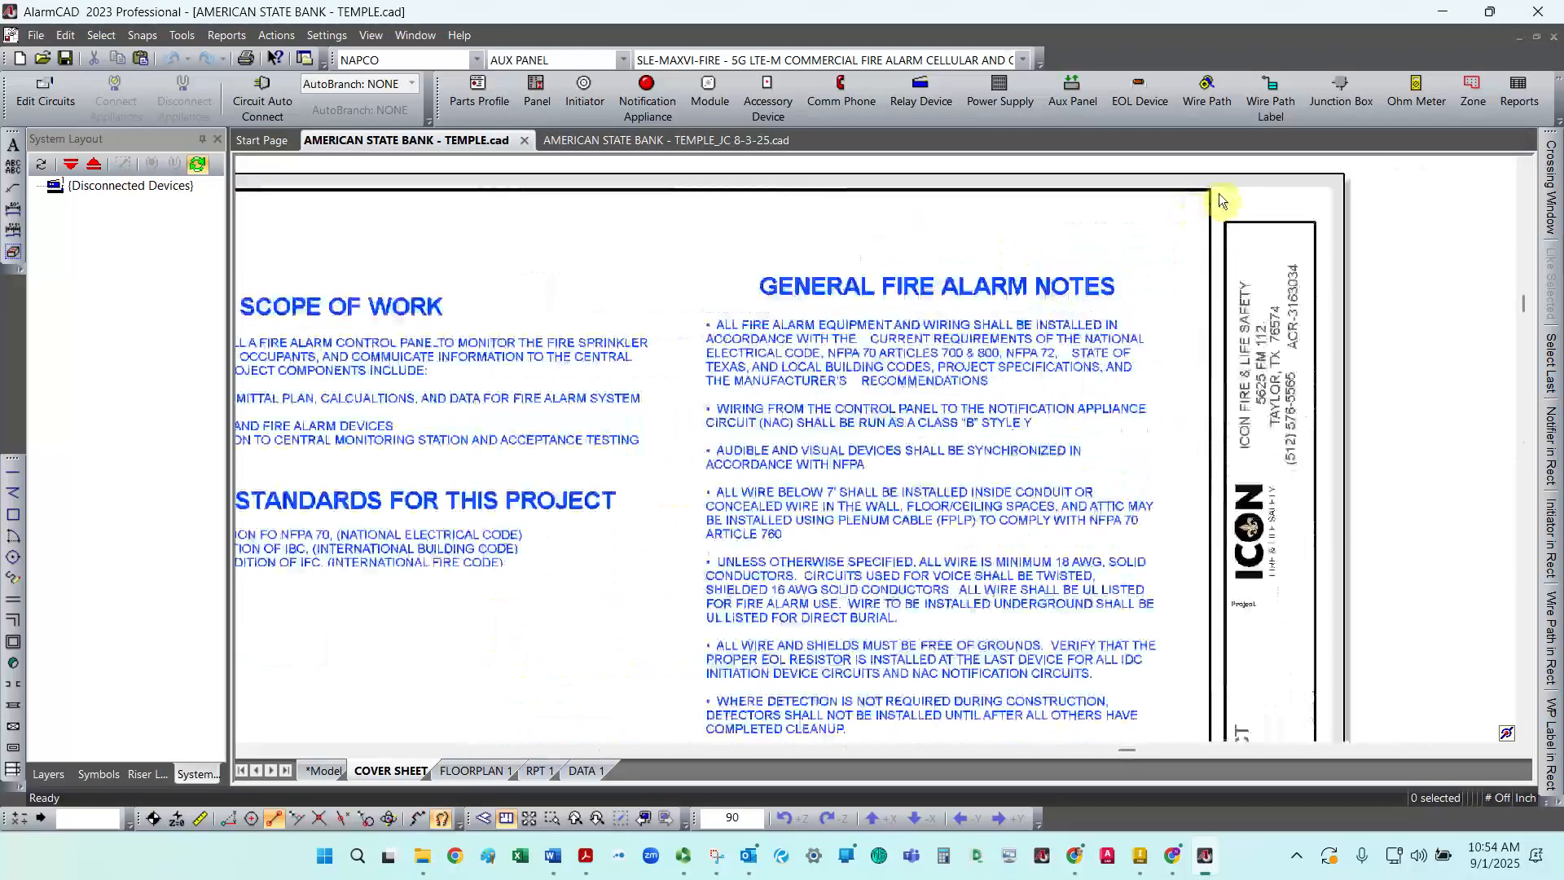
scroll(1117, 262, "up", 2)
scroll(1117, 262, "down", 8)
scroll(766, 600, "up", 3)
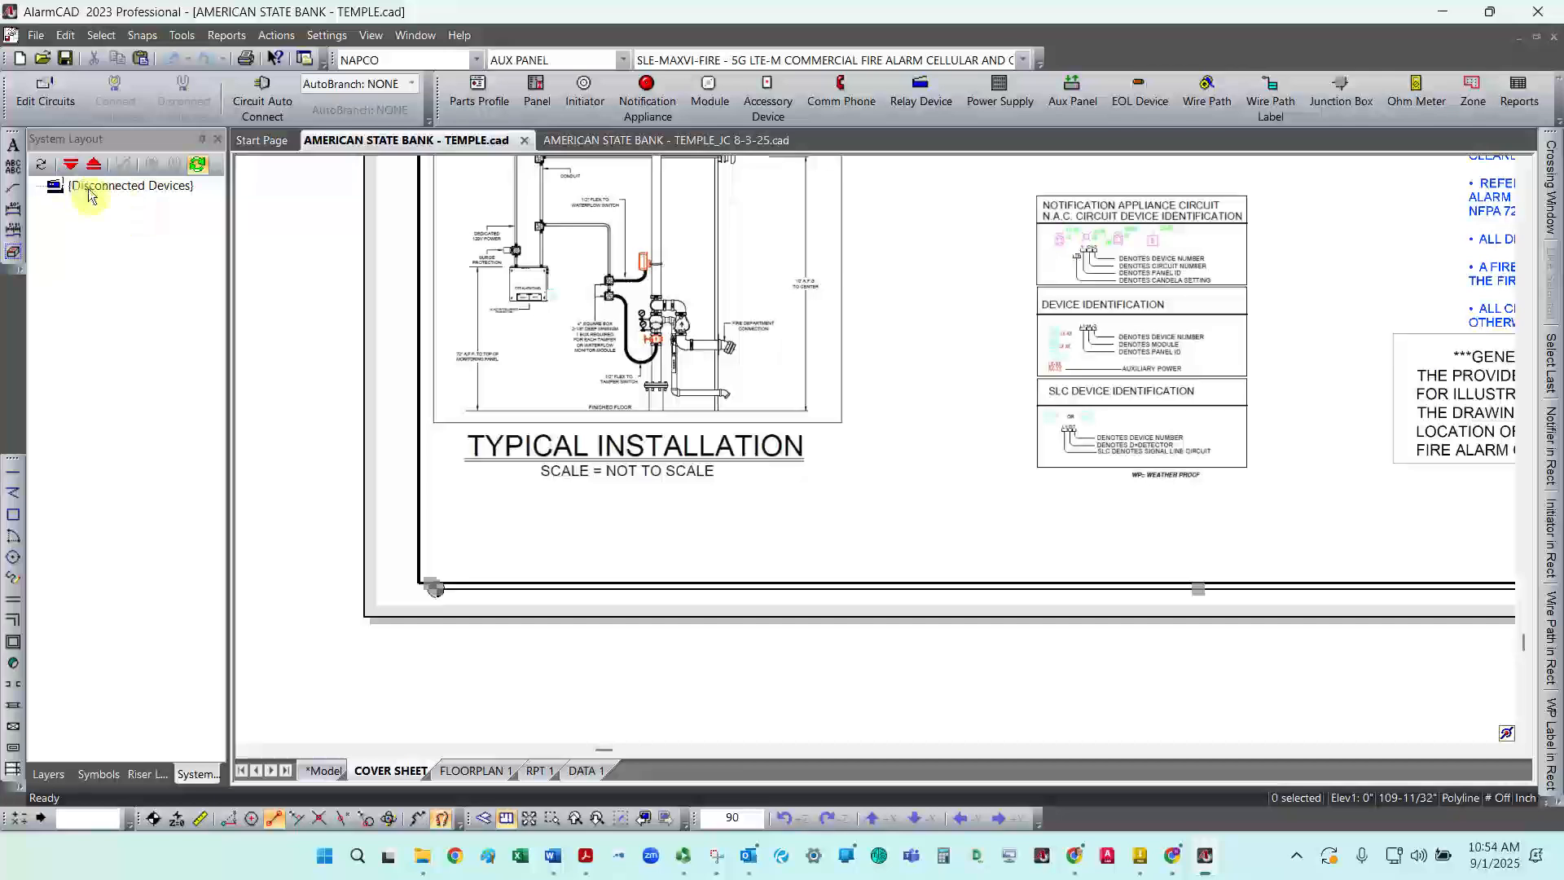
Step: Unlock the VP layer and clear Show Border in the cover sheet view's Stretch Box properties
left_click(49, 774)
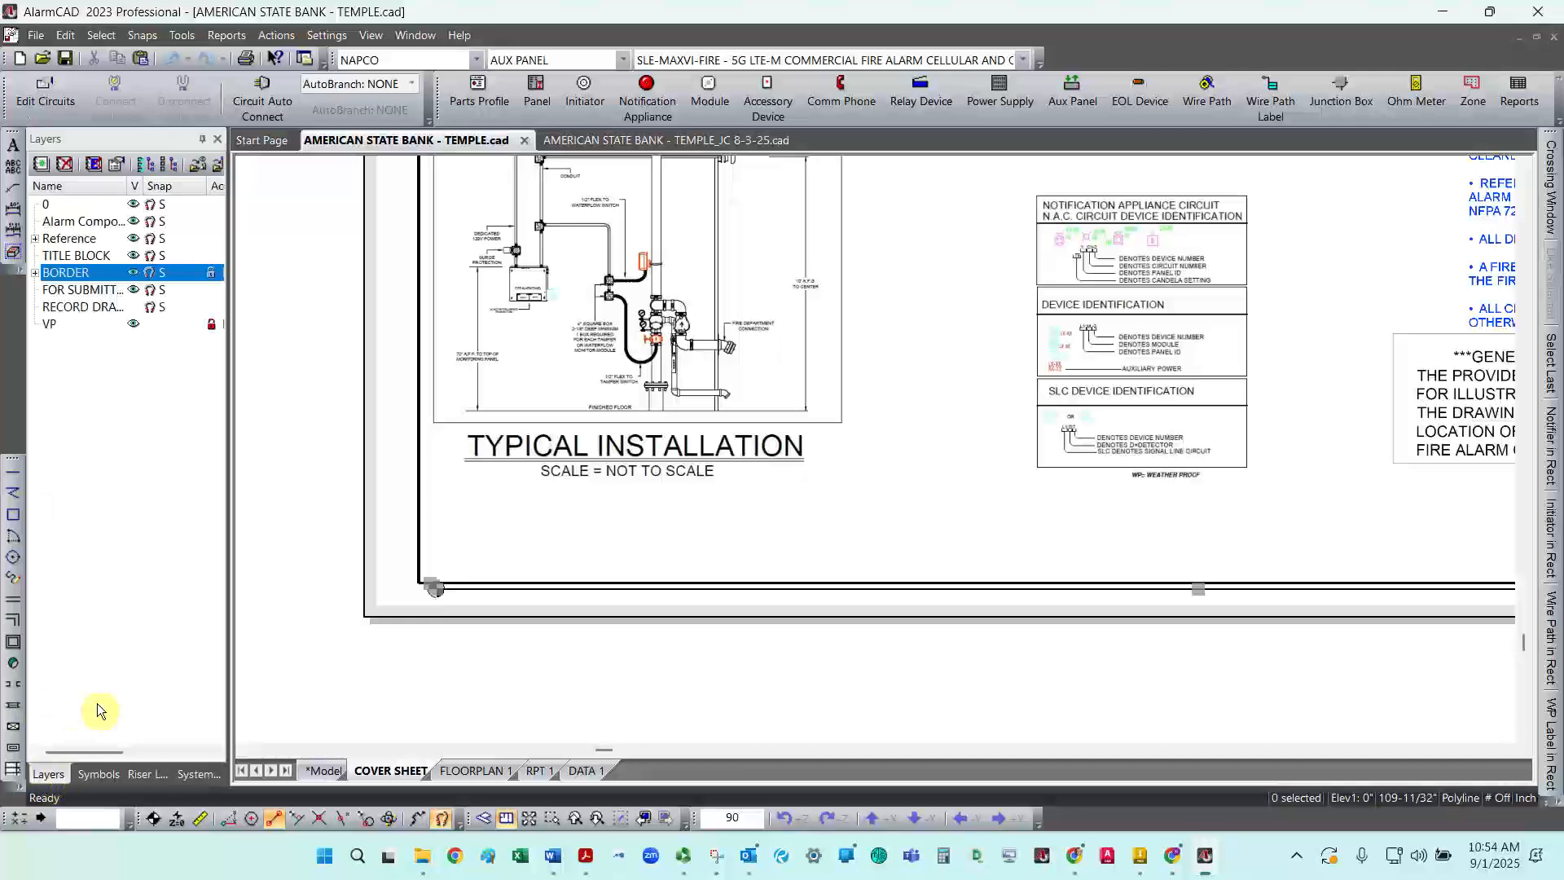
left_click(210, 326)
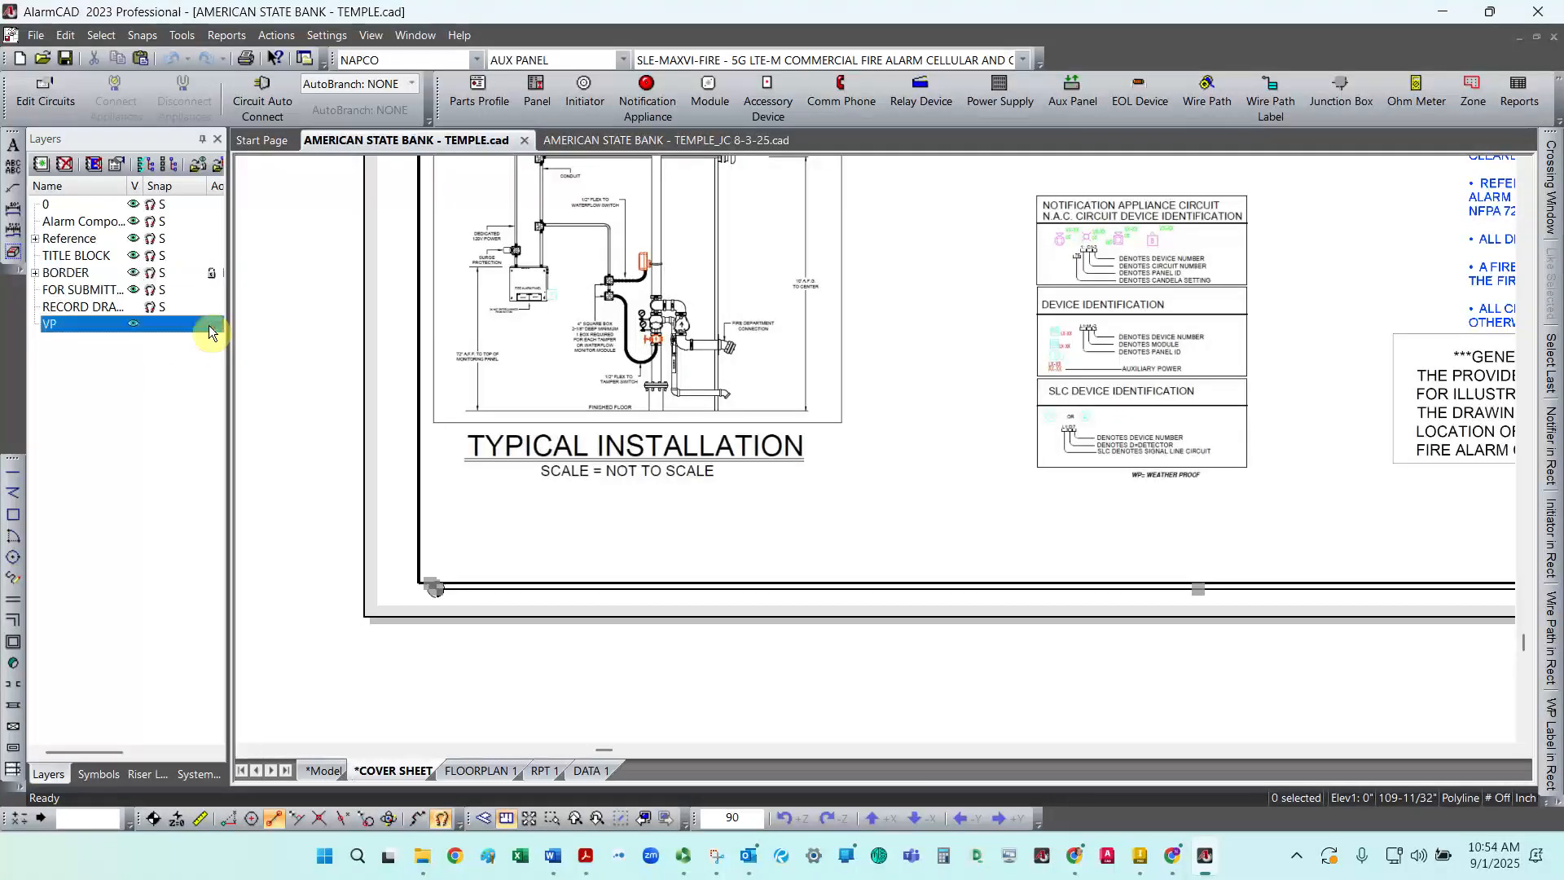
left_click(418, 555)
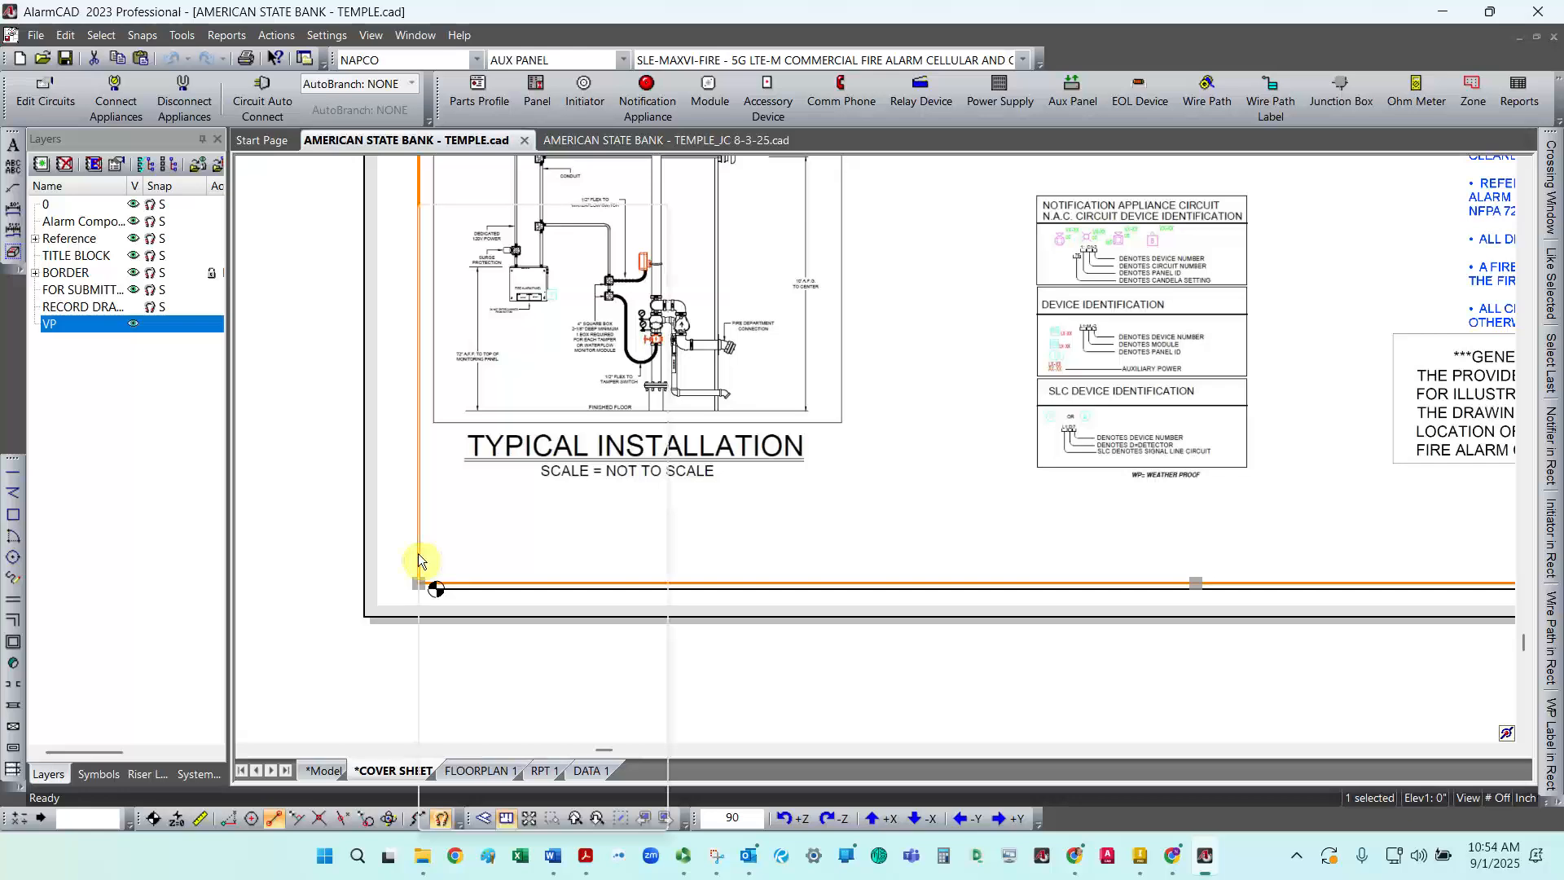
right_click(418, 554)
left_click(487, 495)
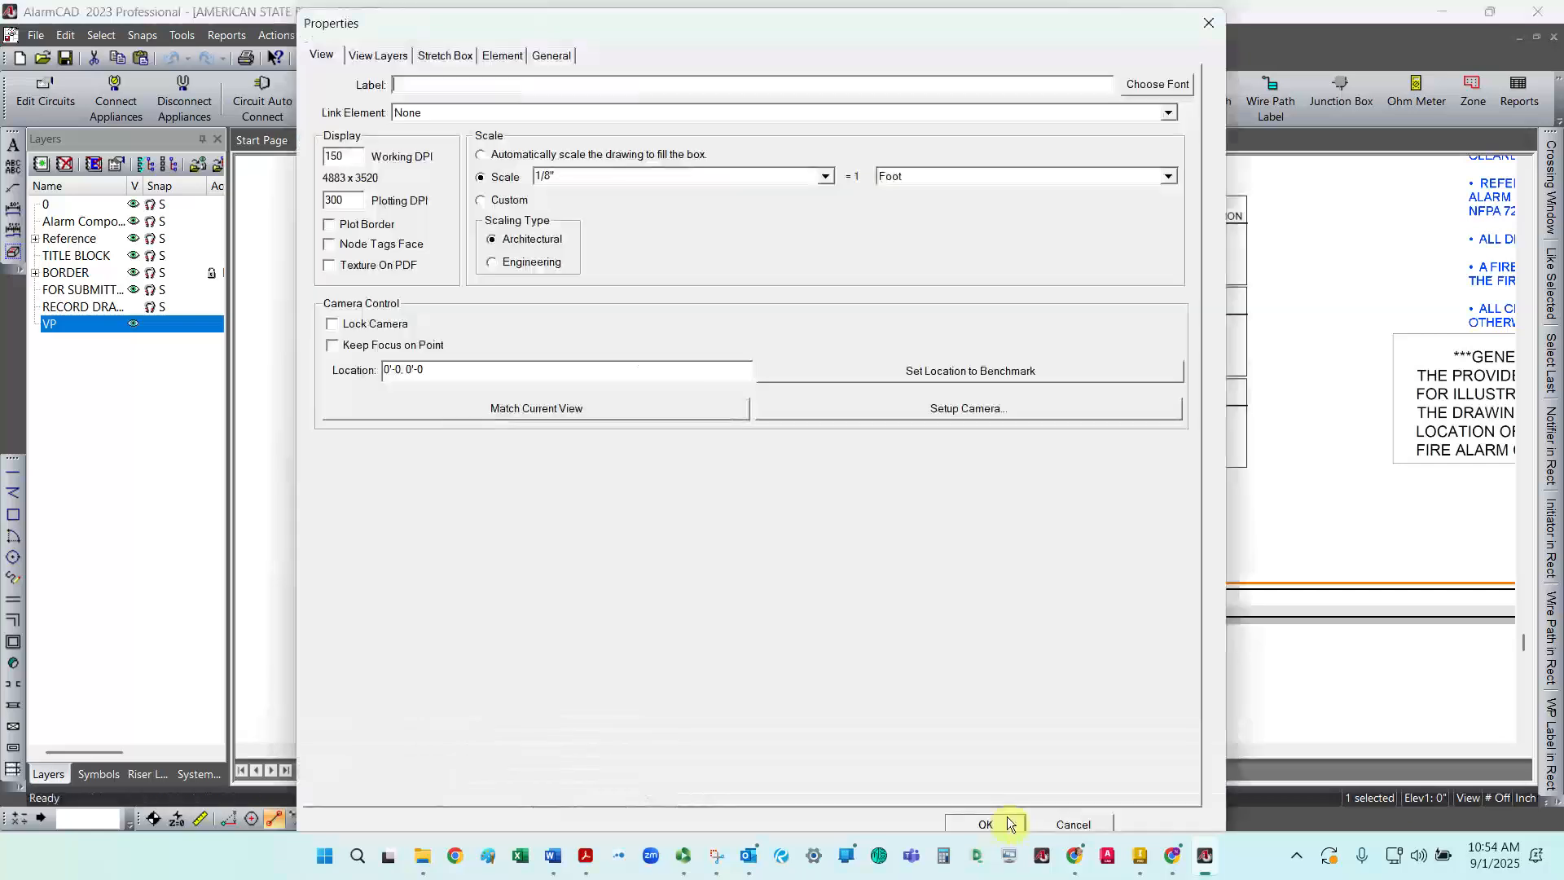
left_click(457, 57)
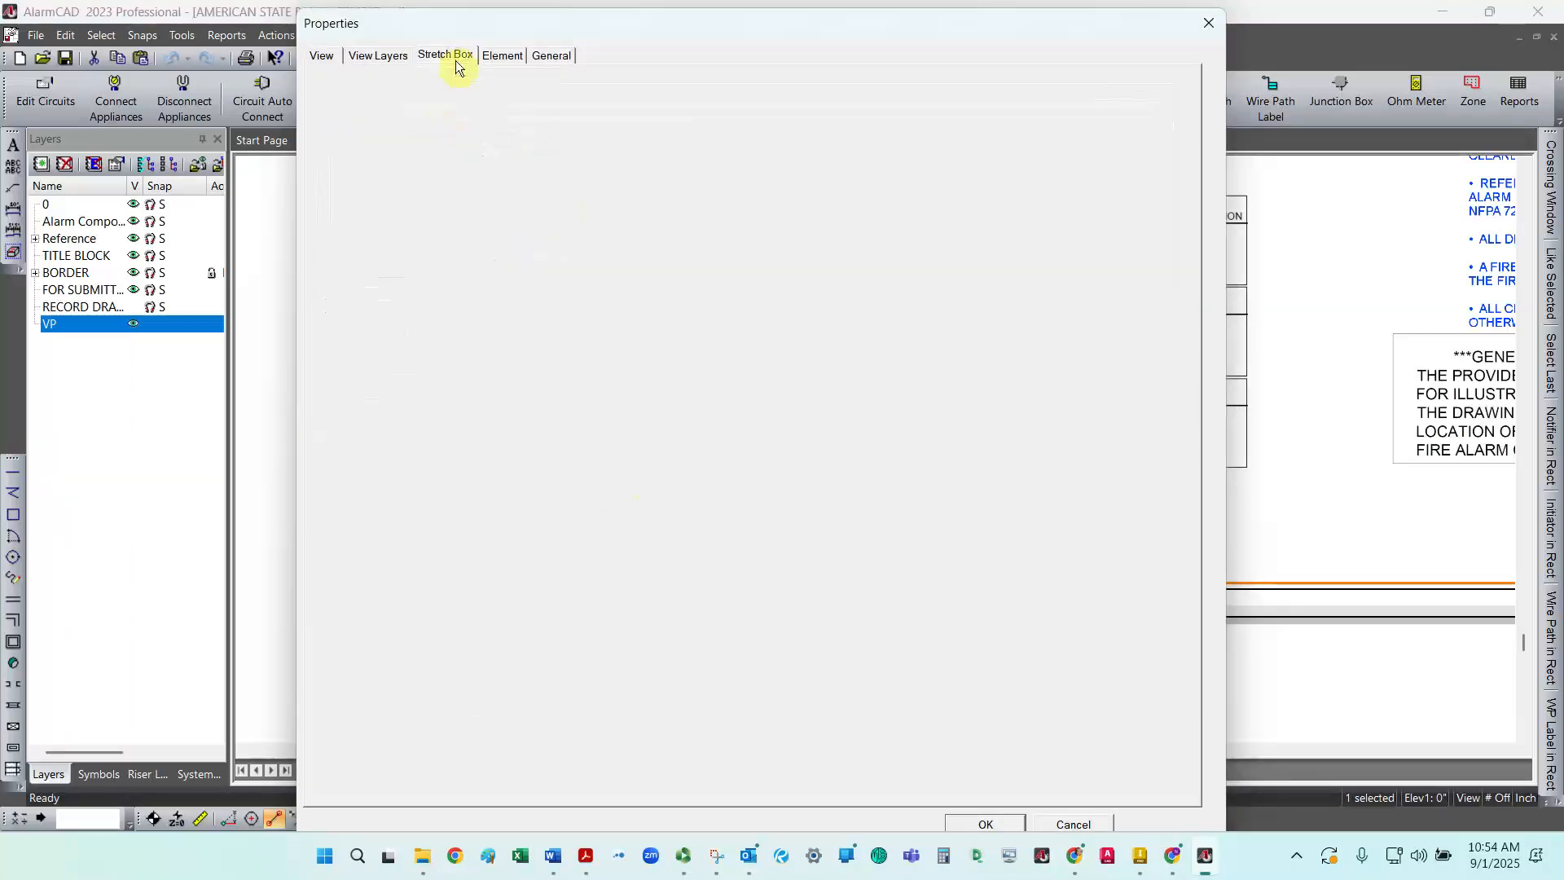
left_click(487, 157)
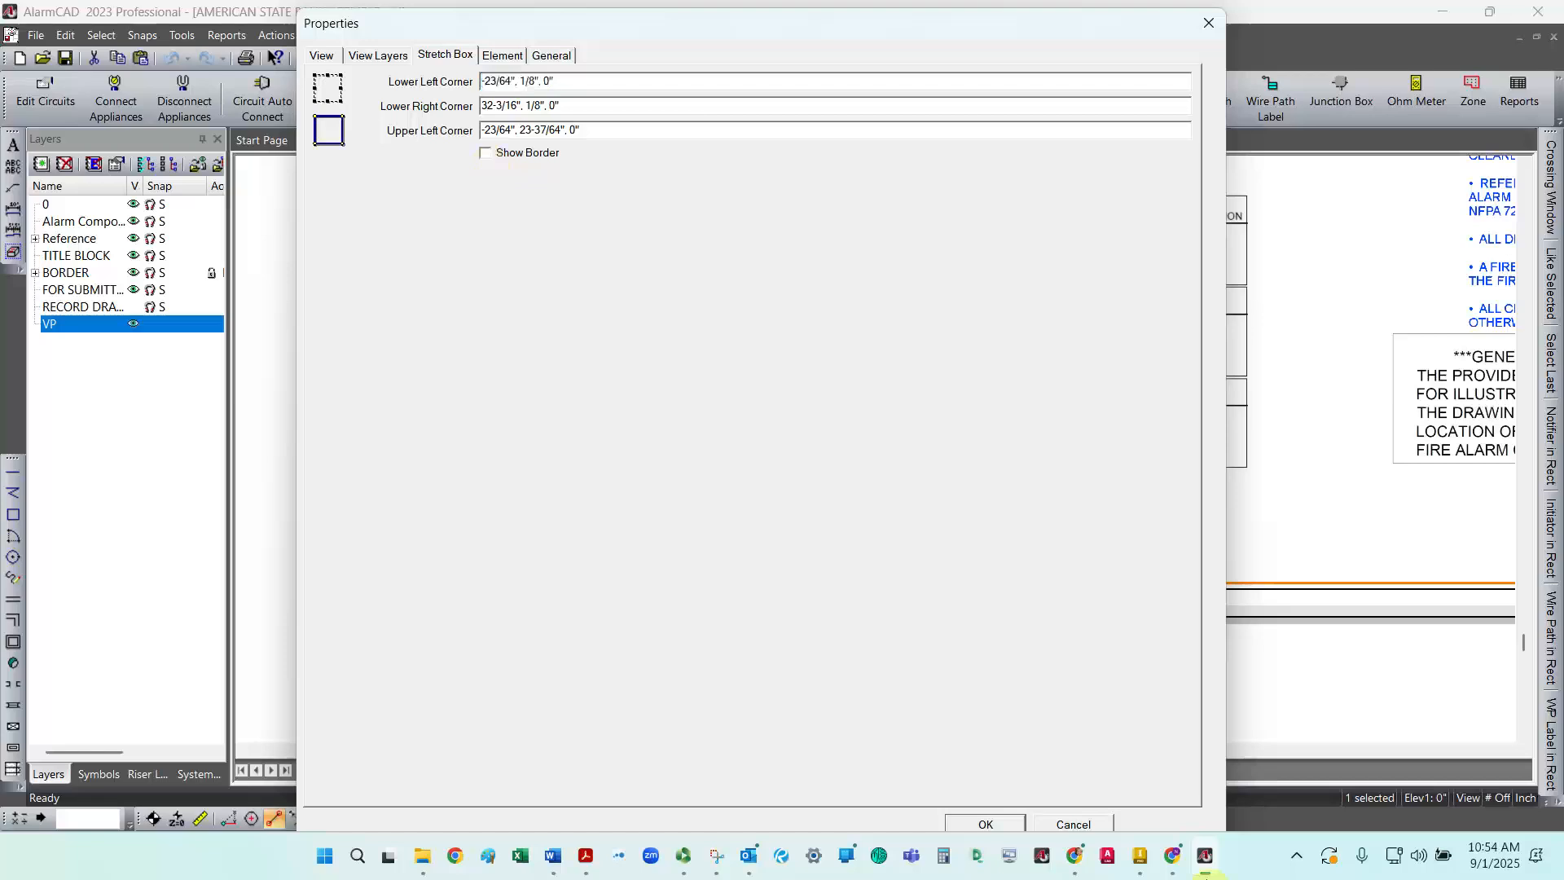
left_click(984, 825)
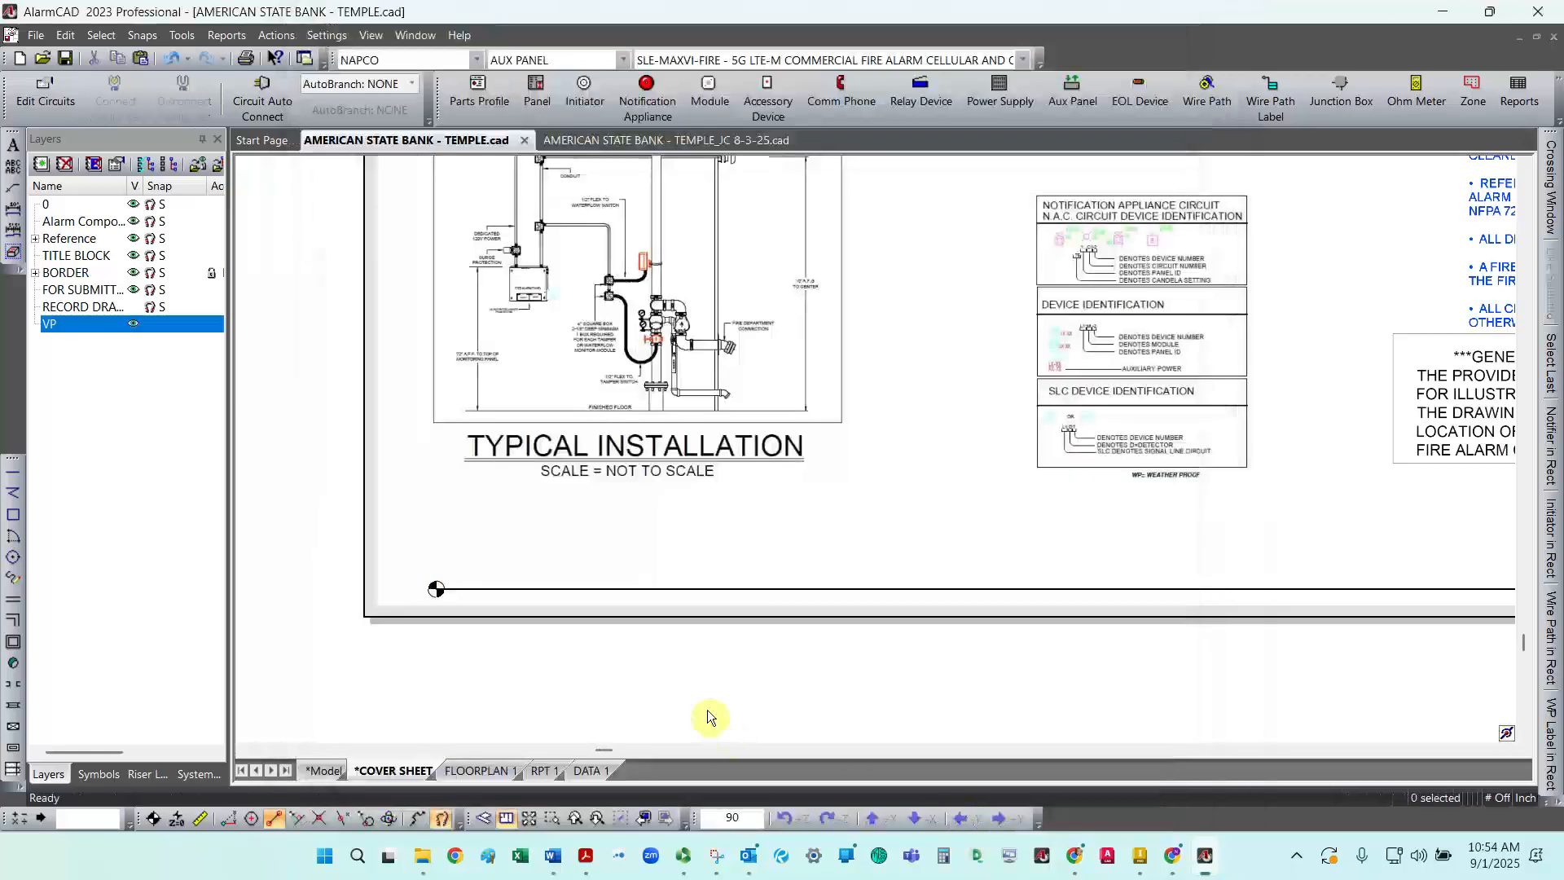
scroll(461, 628, "up", 2)
scroll(461, 628, "down", 3)
scroll(461, 628, "down", 3)
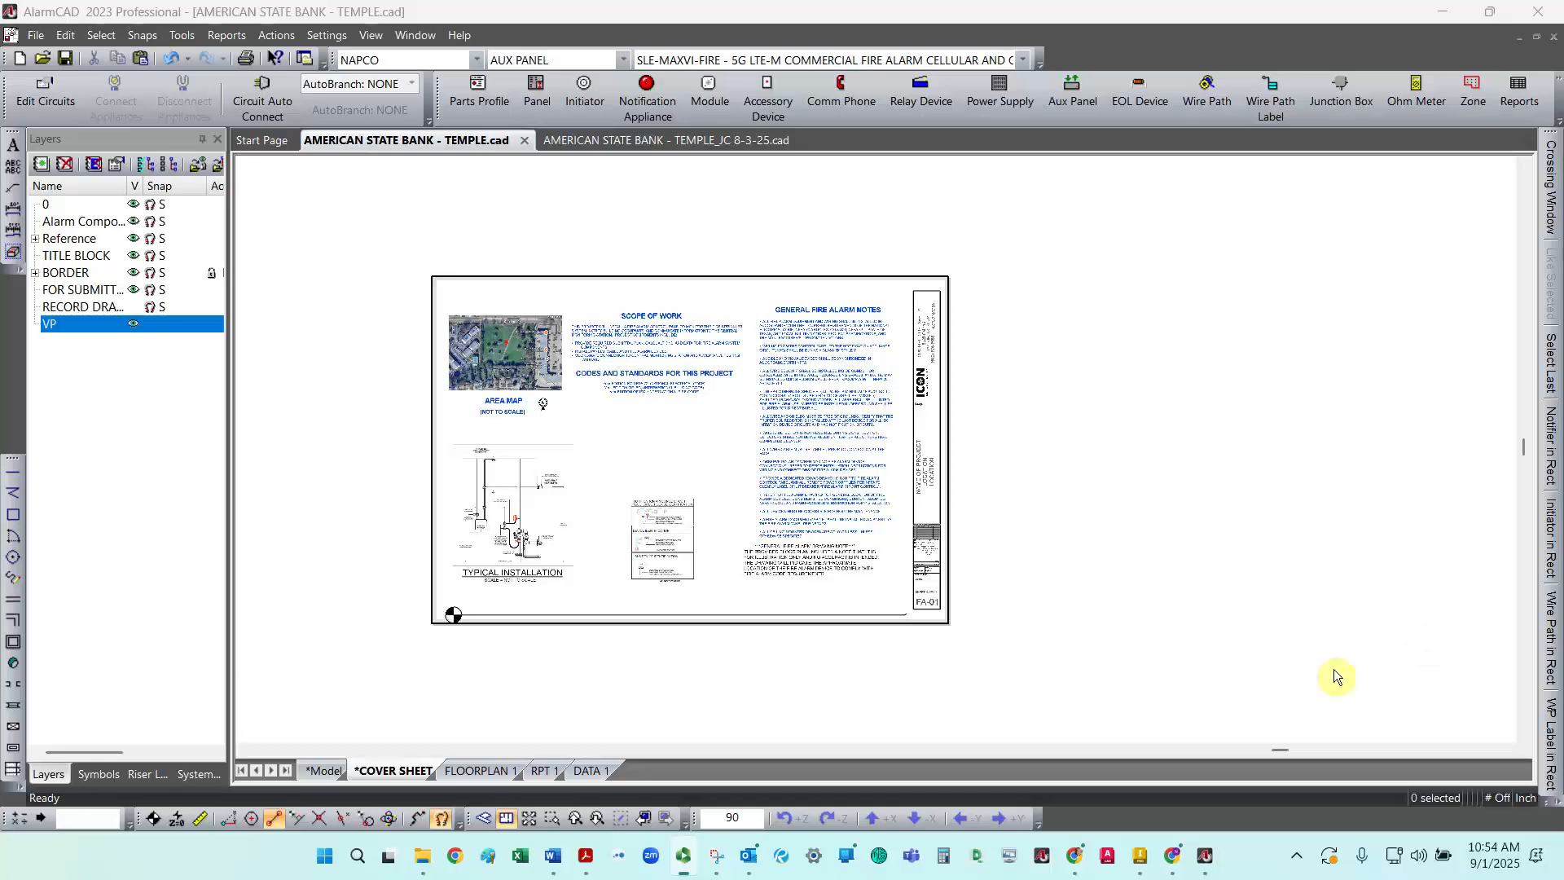
Step: Switch to the model and shift the Area Map and Typical Installation pictures slightly right
left_click(319, 771)
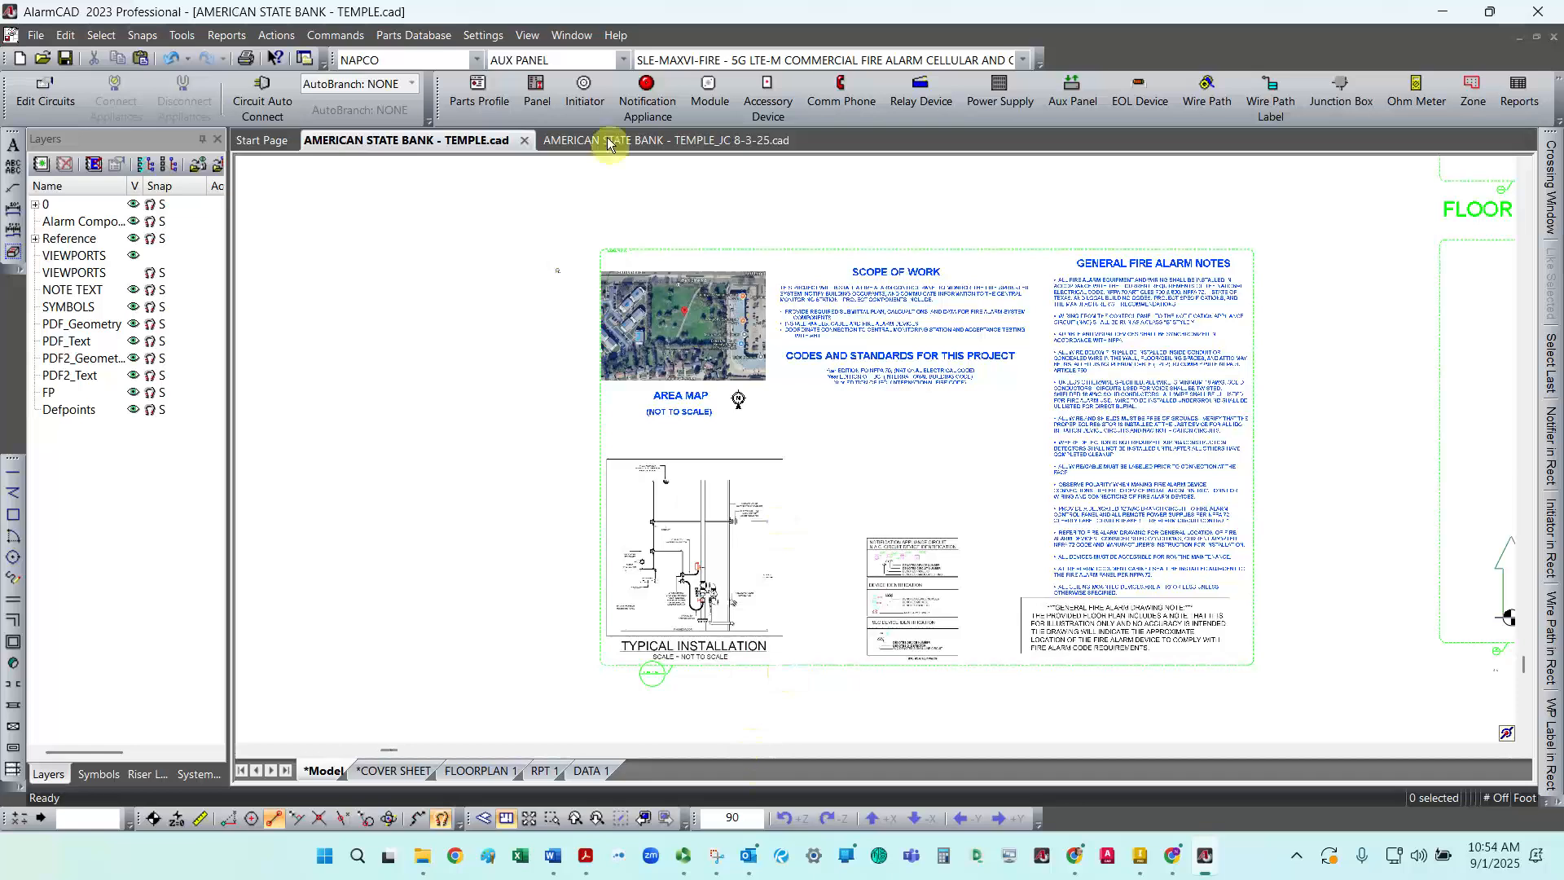
left_click(574, 211)
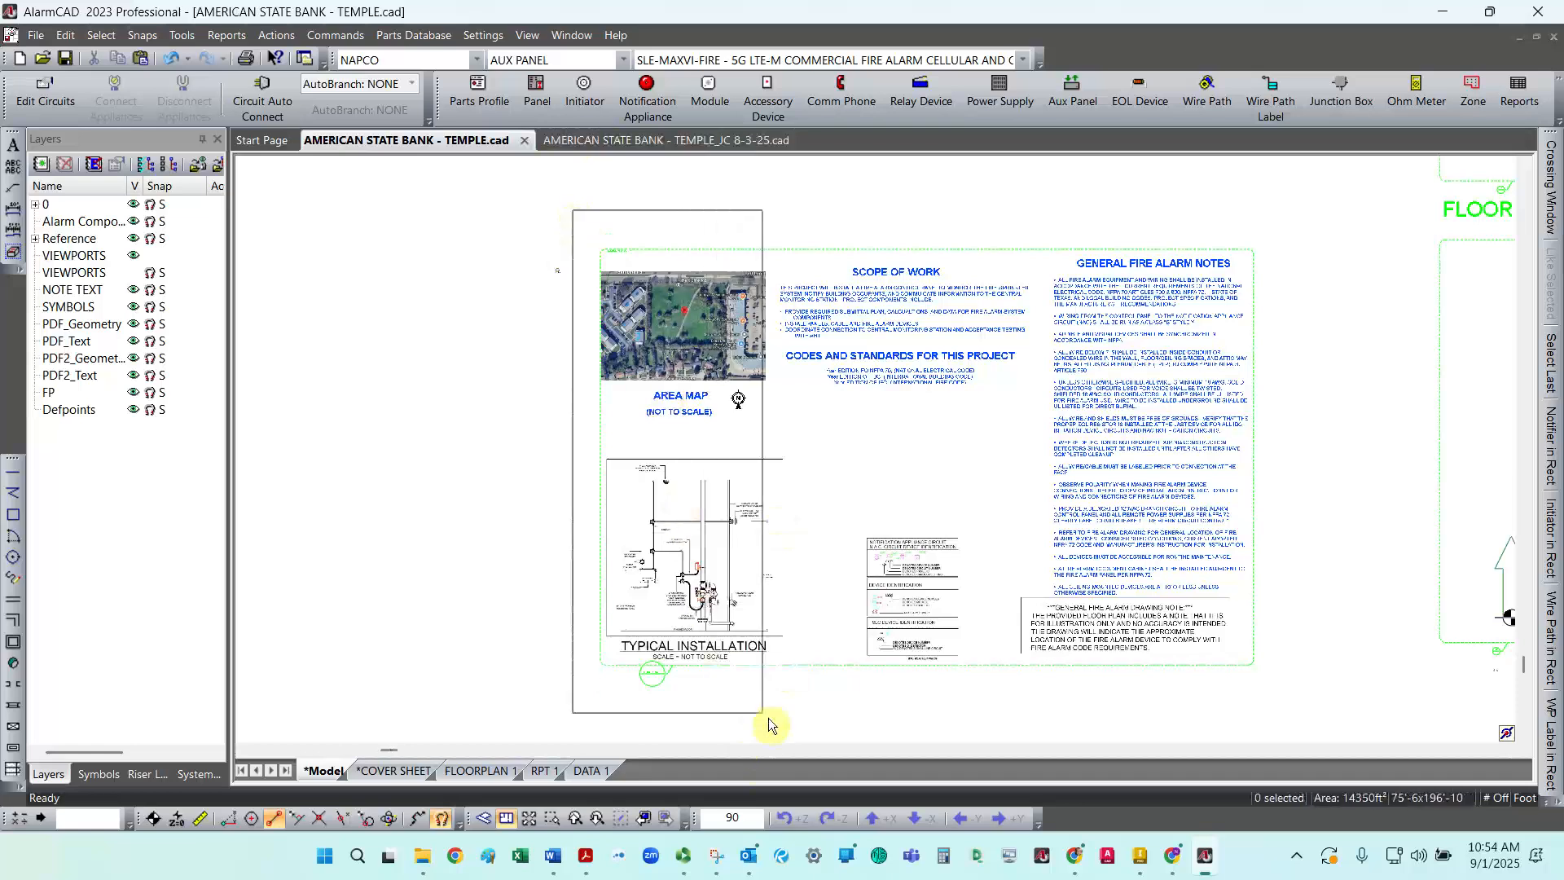
left_click(790, 732)
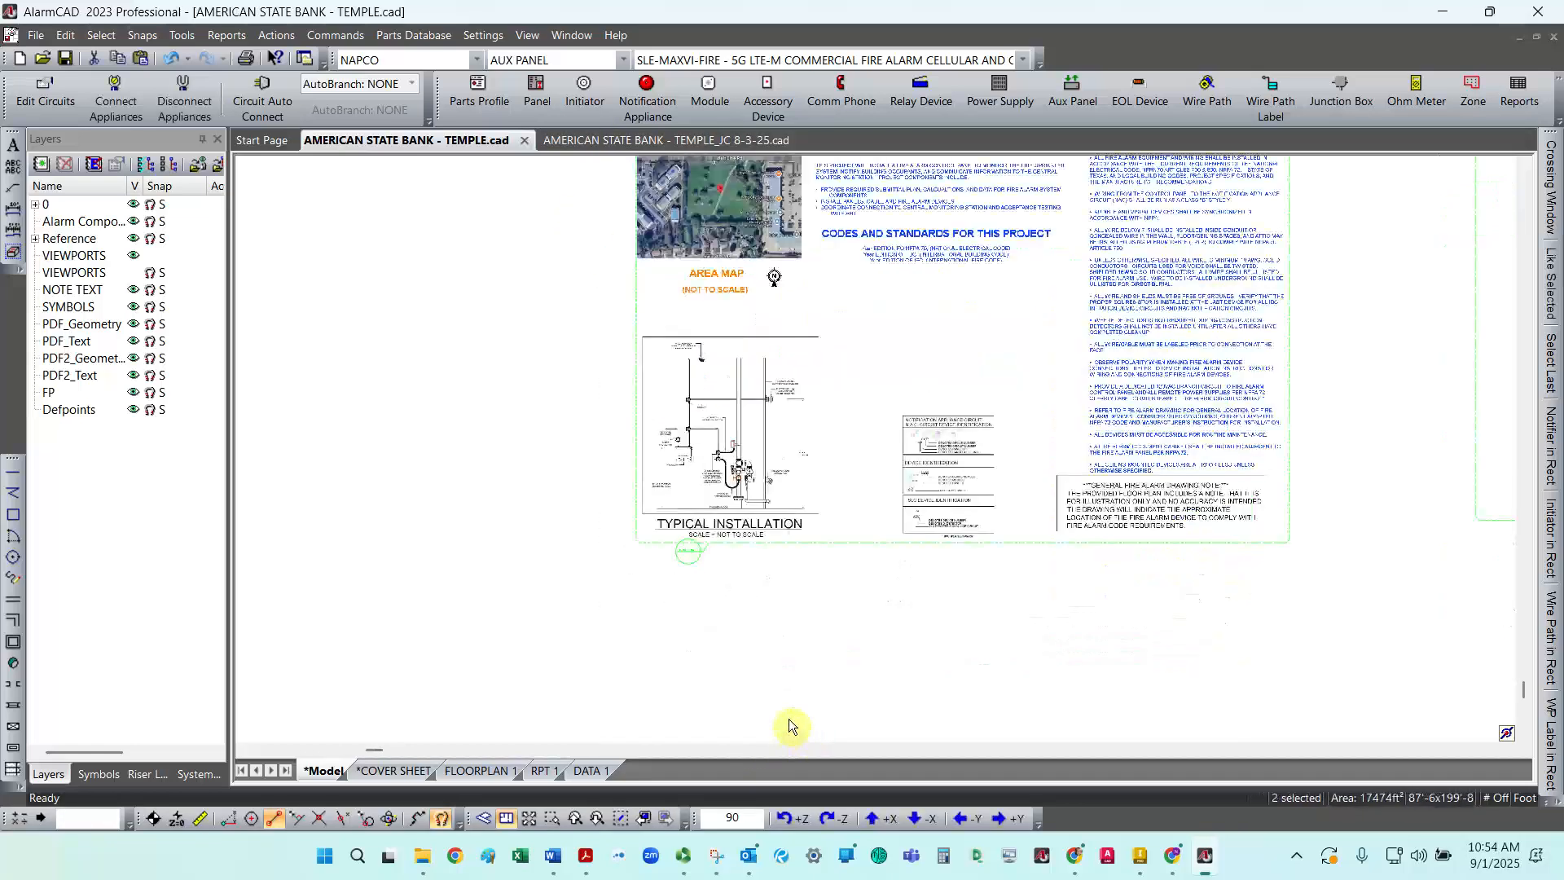
left_click(744, 222)
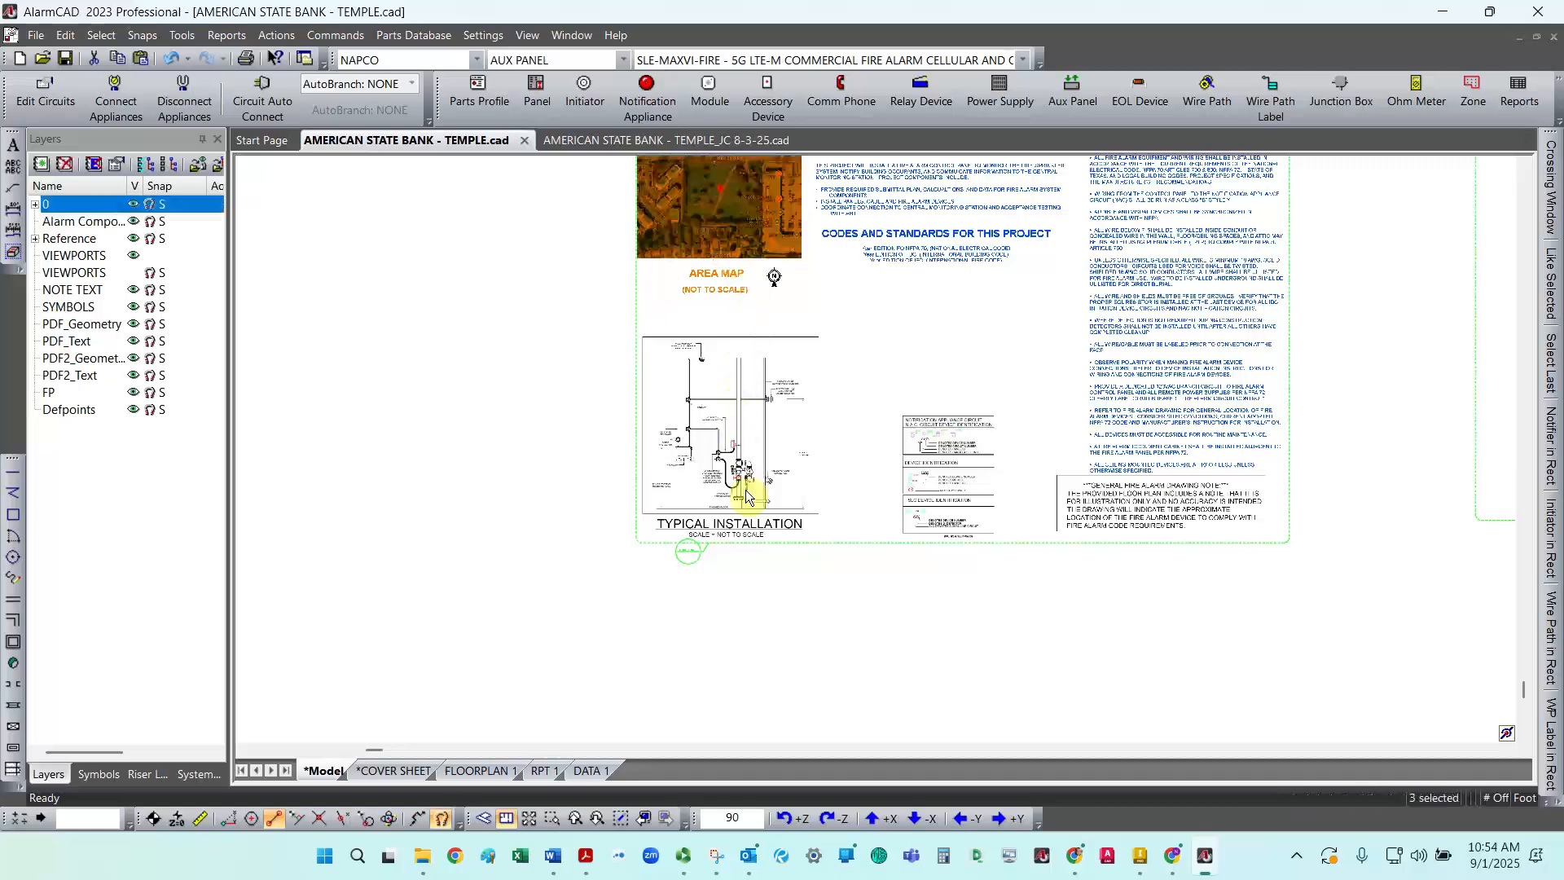
left_click(741, 525)
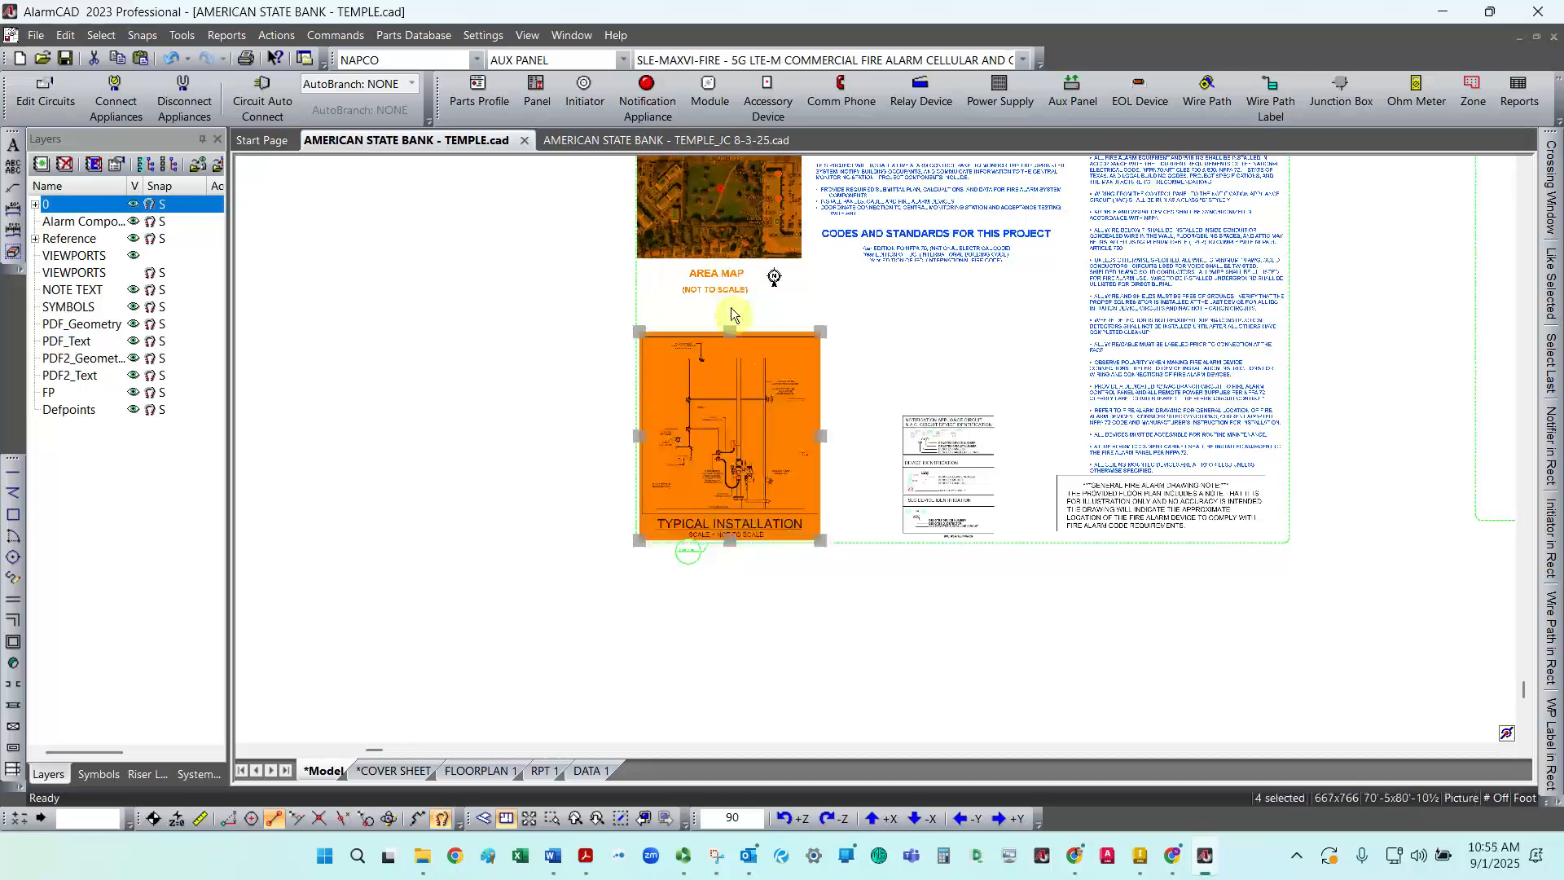
left_click_drag(766, 241, 790, 241)
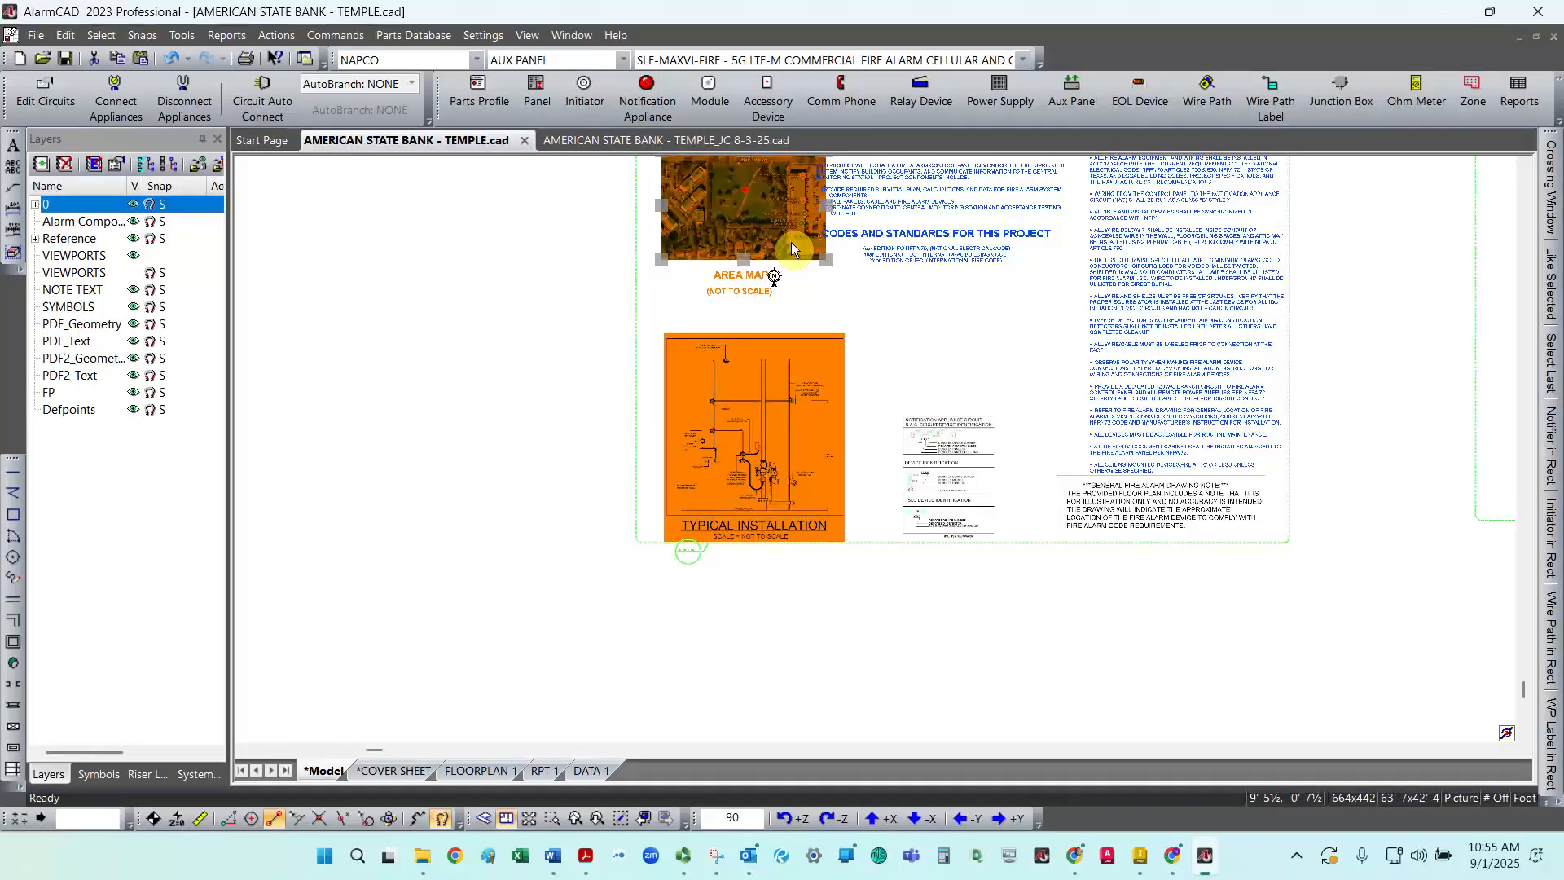
left_click(915, 312)
Step: Nudge the Scope of Work and Codes and Standards text blocks slightly right
scroll(695, 529, "up", 1)
scroll(826, 393, "down", 2)
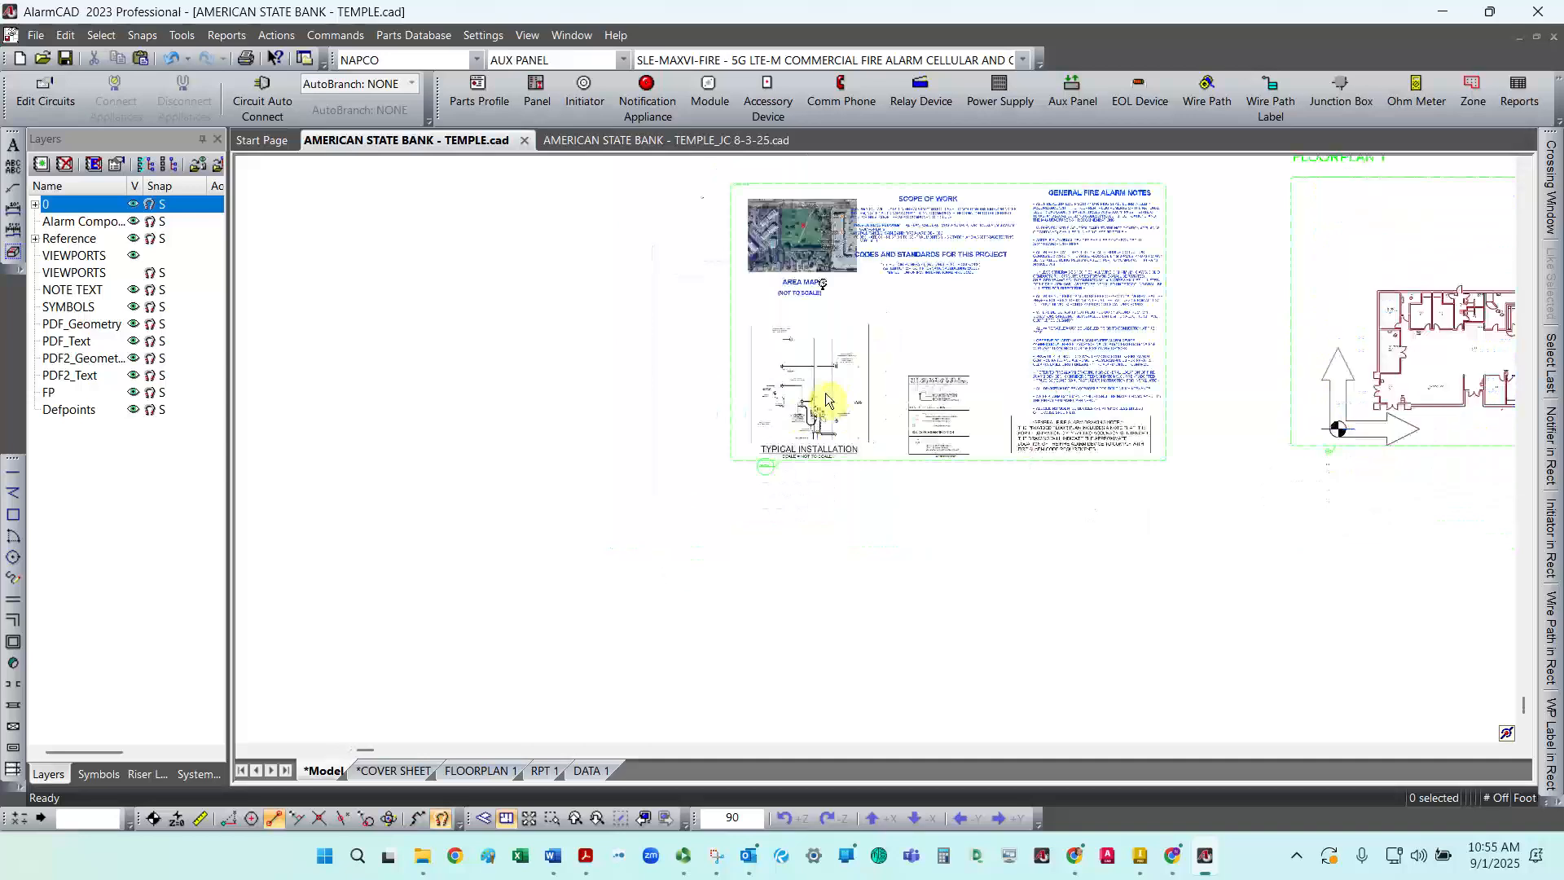
scroll(903, 342, "up", 3)
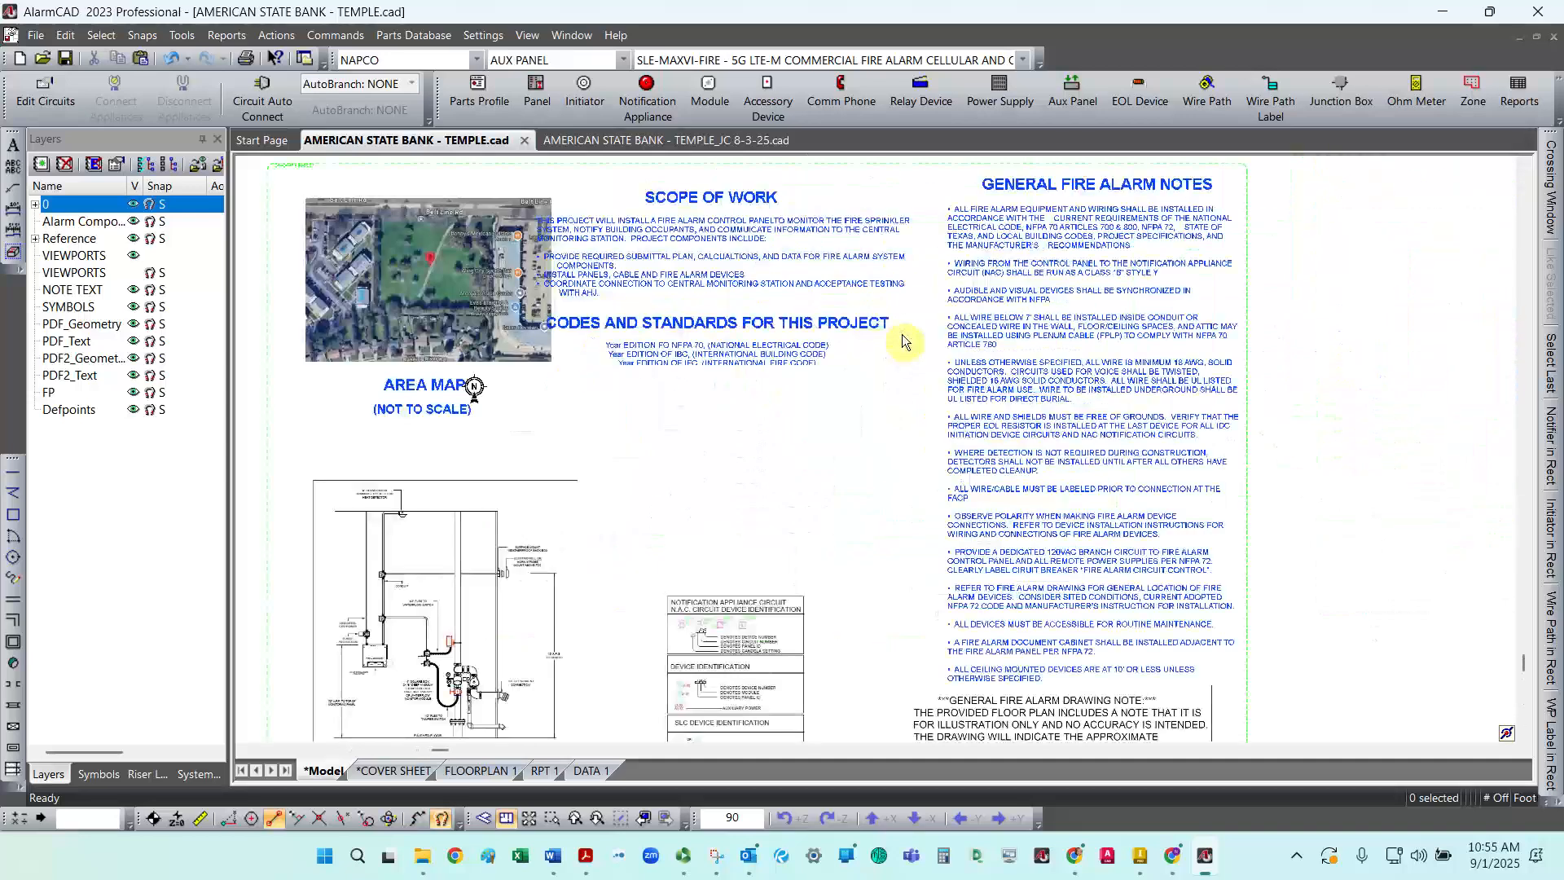
left_click(813, 293)
left_click_drag(813, 290, 842, 293)
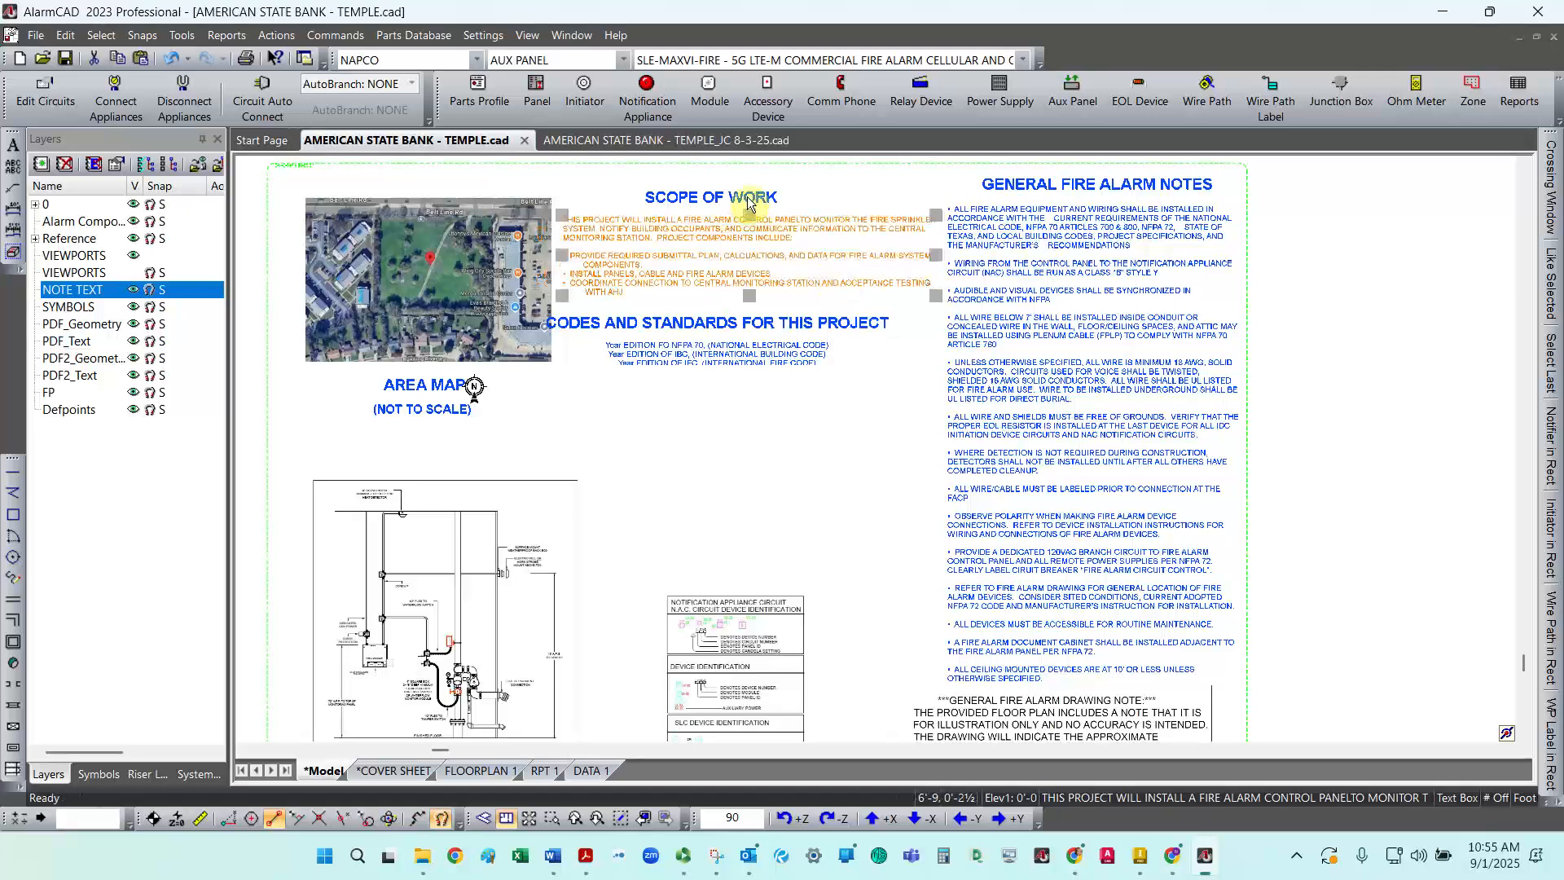
left_click(750, 201)
left_click_drag(778, 194, 794, 197)
left_click(742, 324)
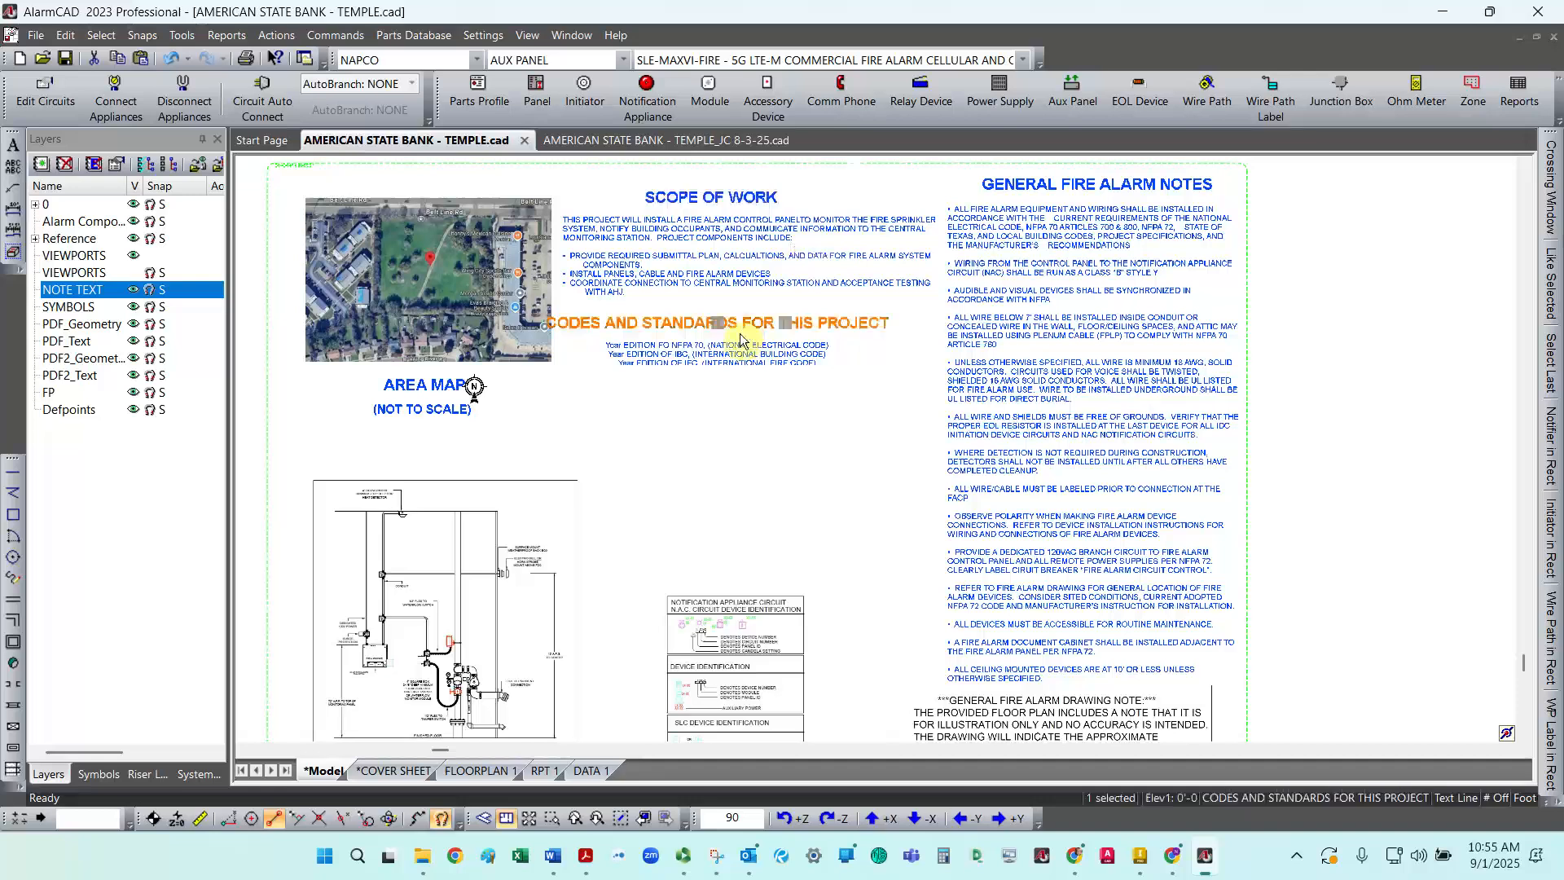
left_click(743, 361)
left_click_drag(745, 357, 768, 361)
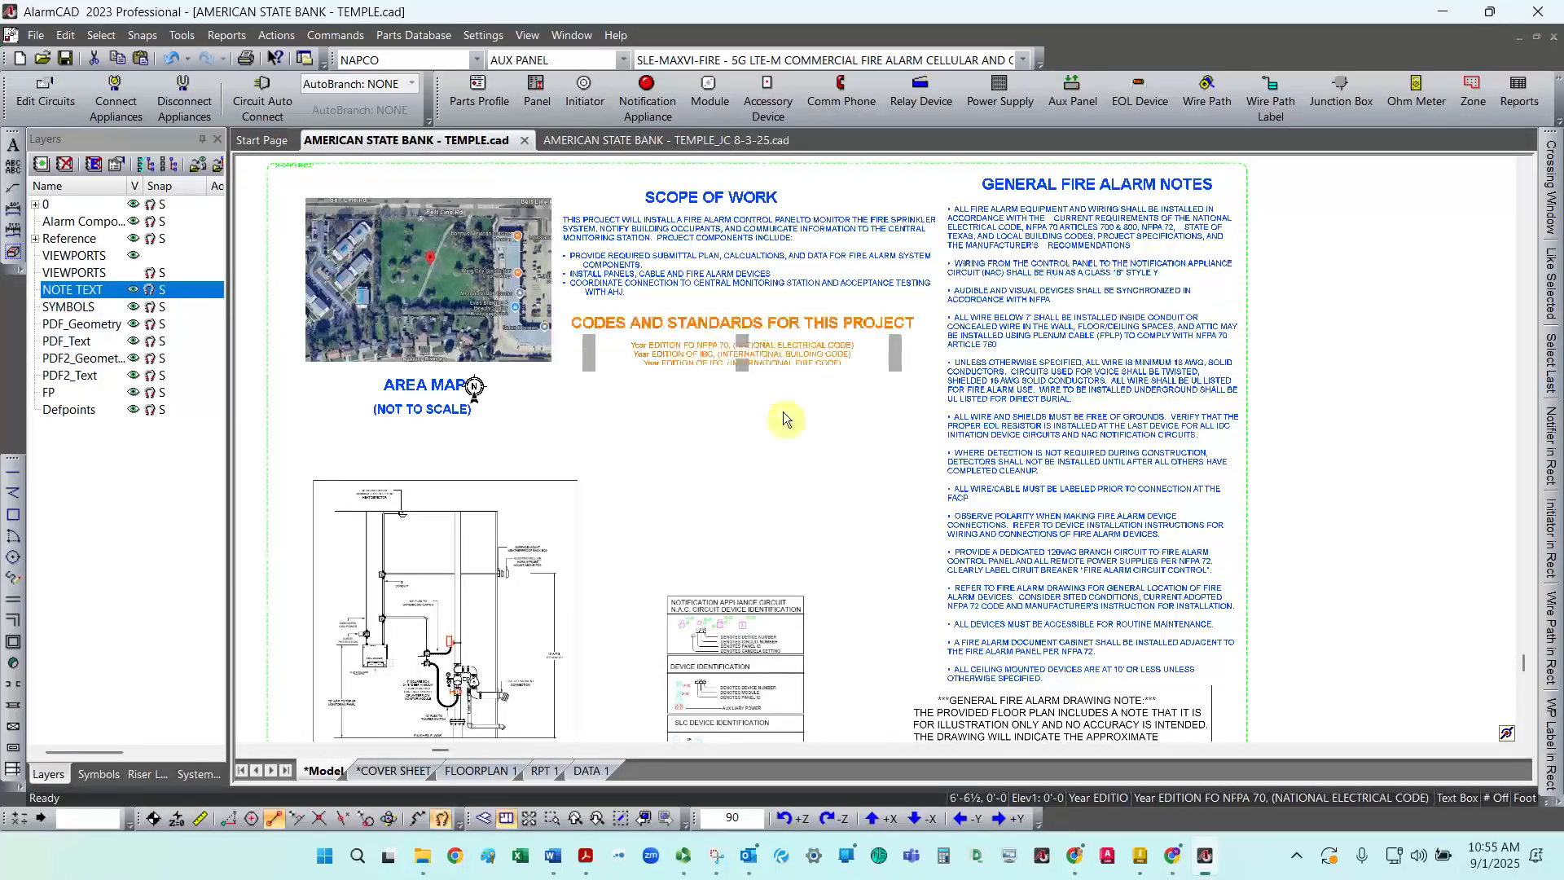
left_click(691, 449)
Step: Resize the General Fire Alarm Notes text box so its text rewraps into a narrower column
scroll(689, 444, "up", 2)
scroll(689, 439, "down", 4)
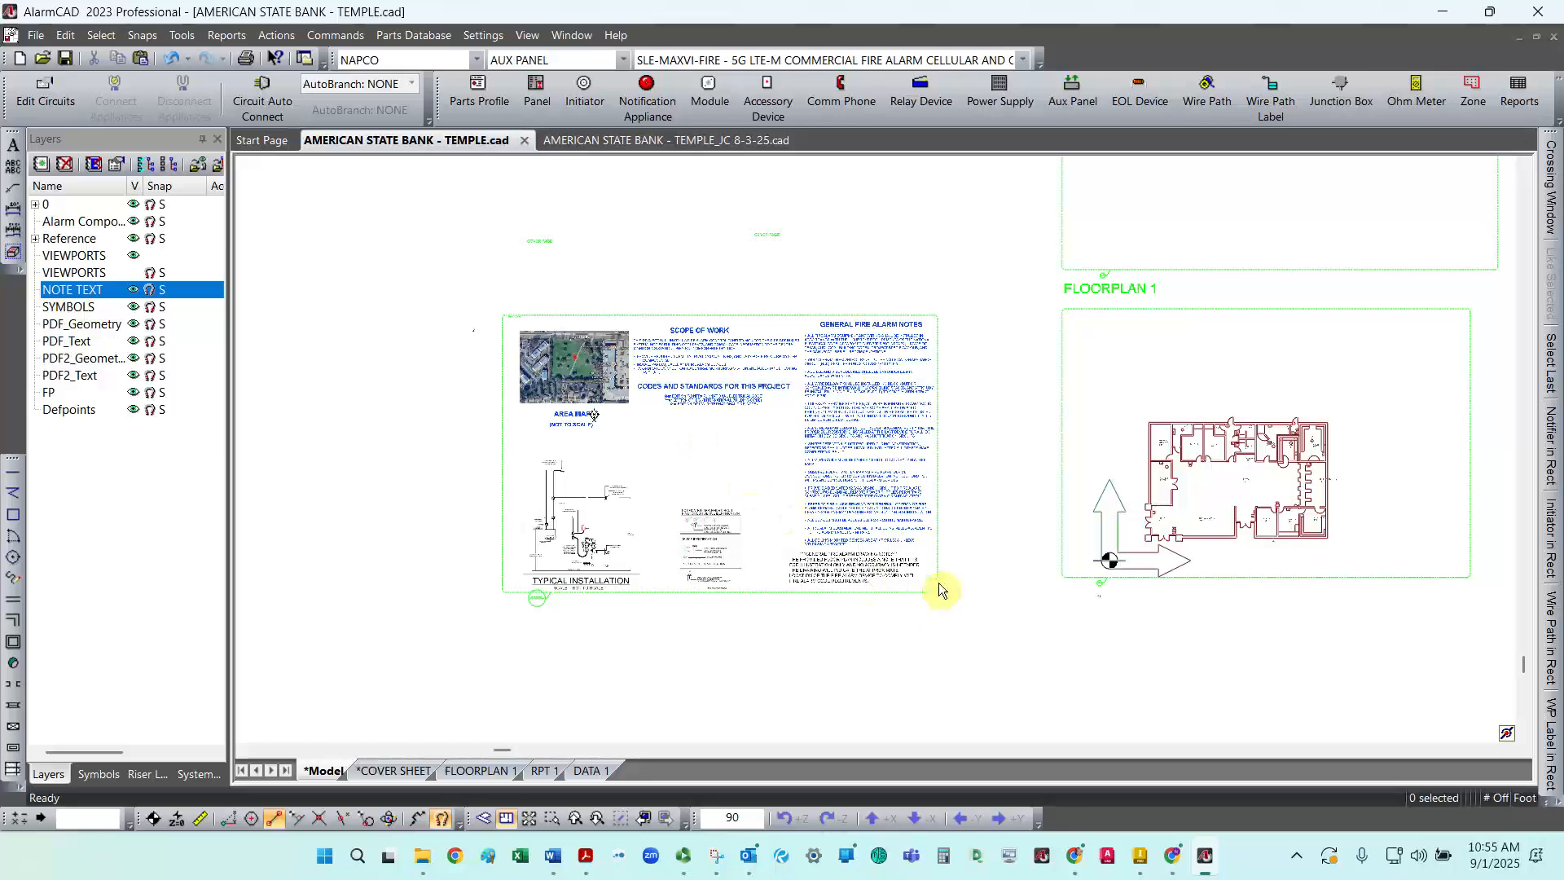
scroll(929, 595, "up", 3)
scroll(943, 575, "down", 1)
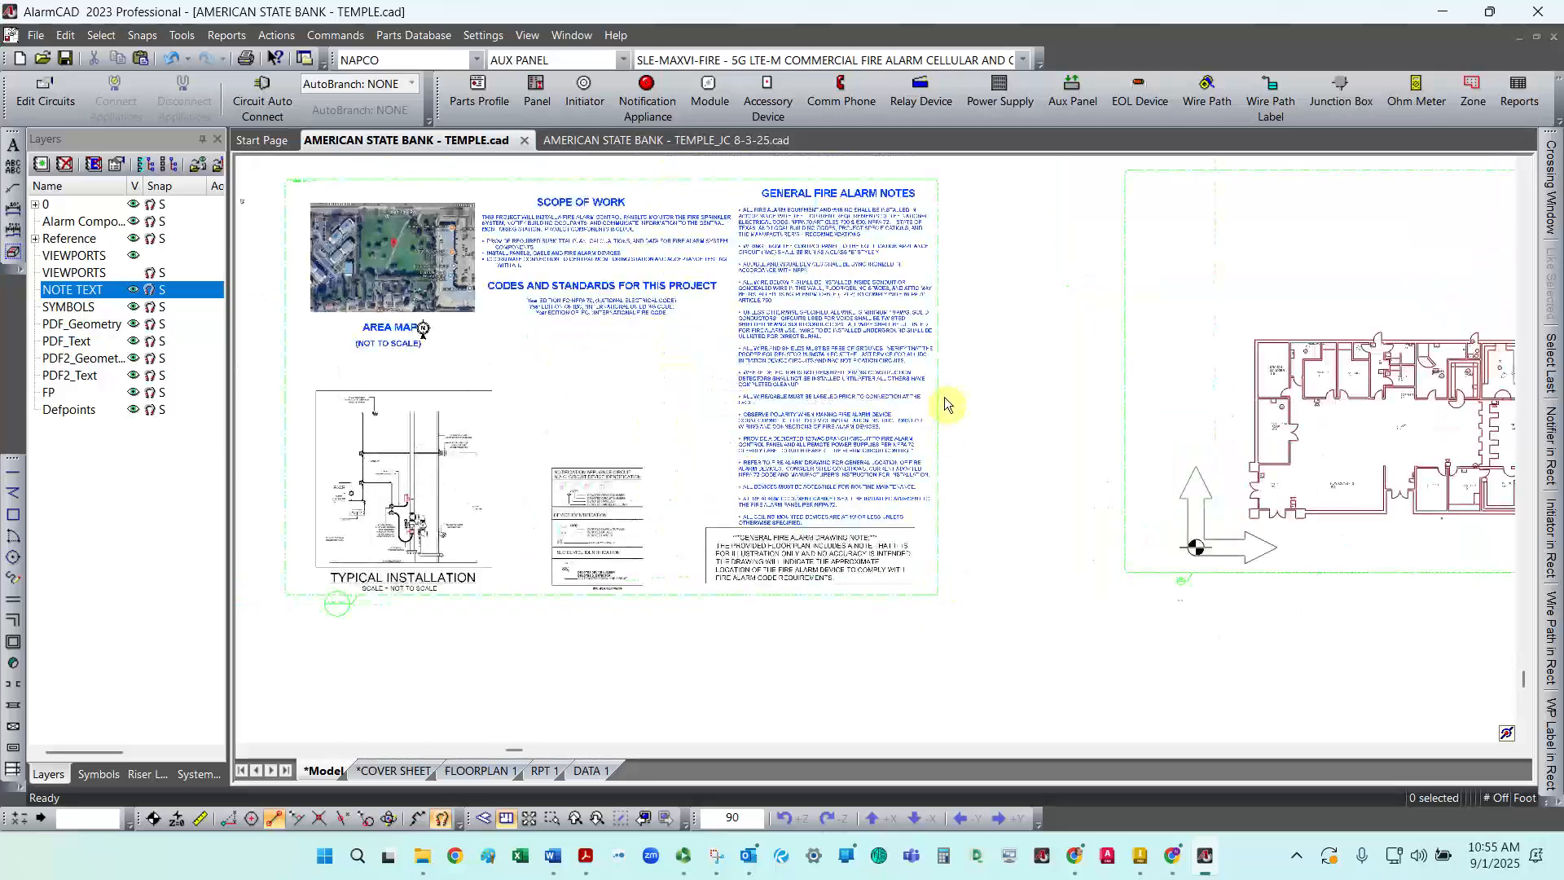
scroll(940, 389, "down", 1)
scroll(937, 374, "up", 2)
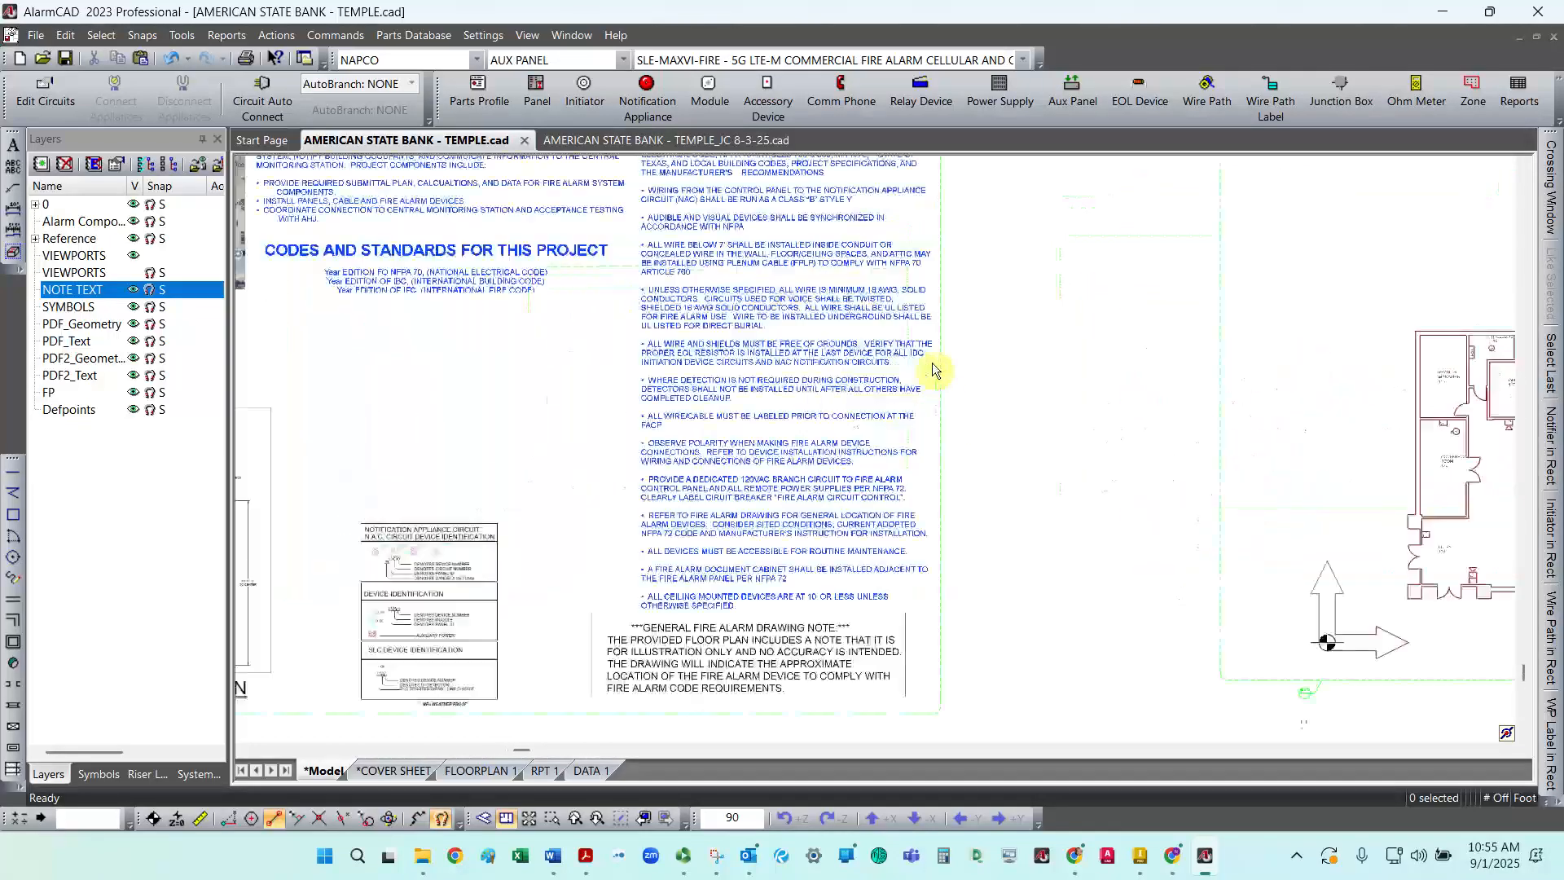
scroll(933, 371, "up", 1)
left_click(883, 350)
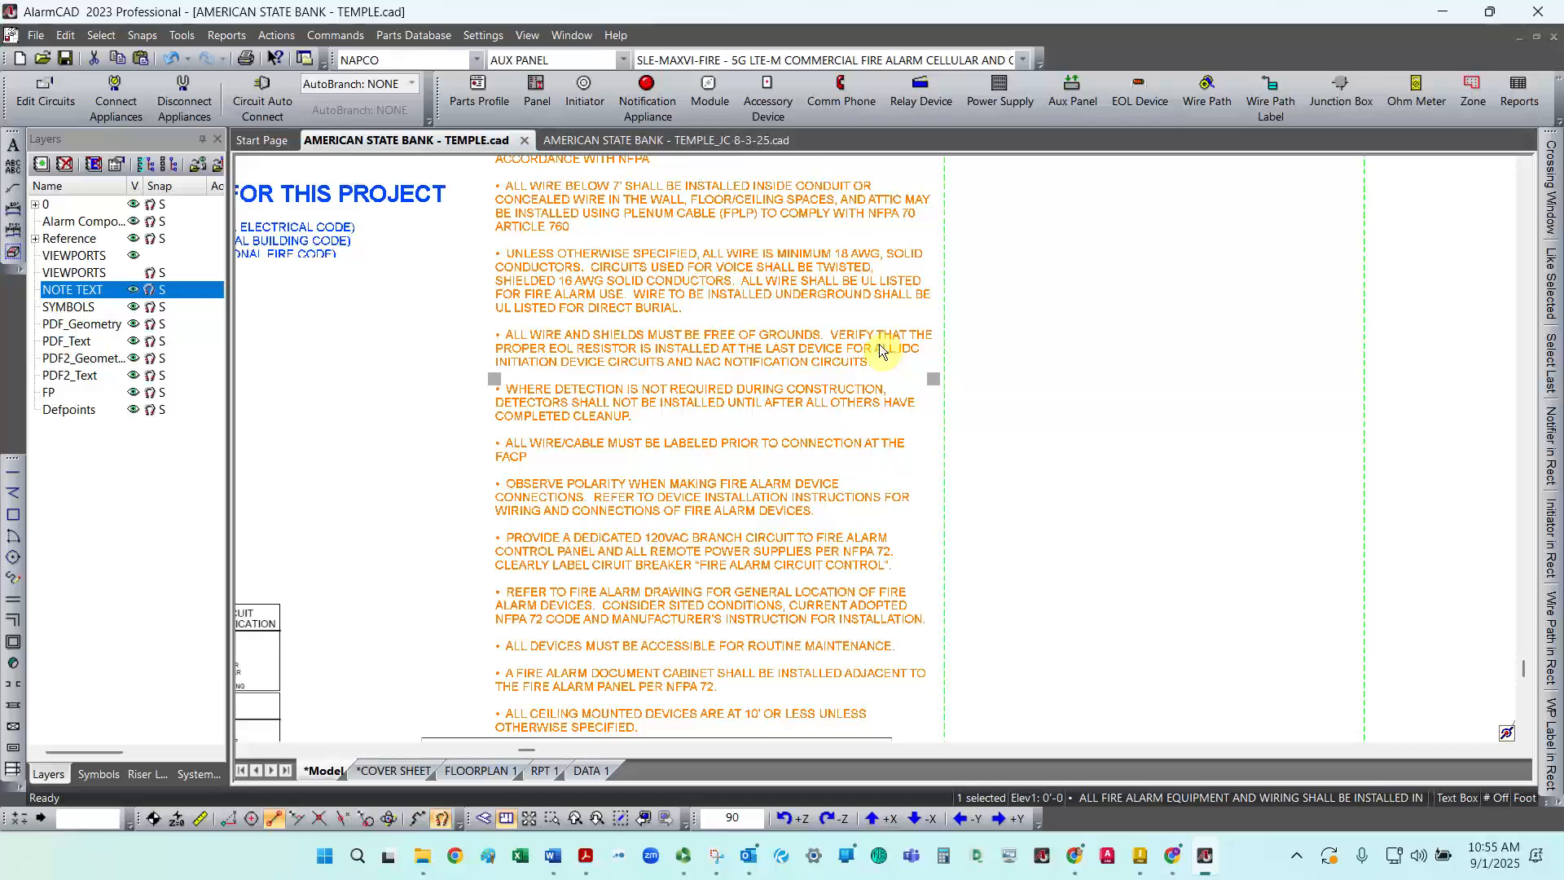
double_click(880, 350)
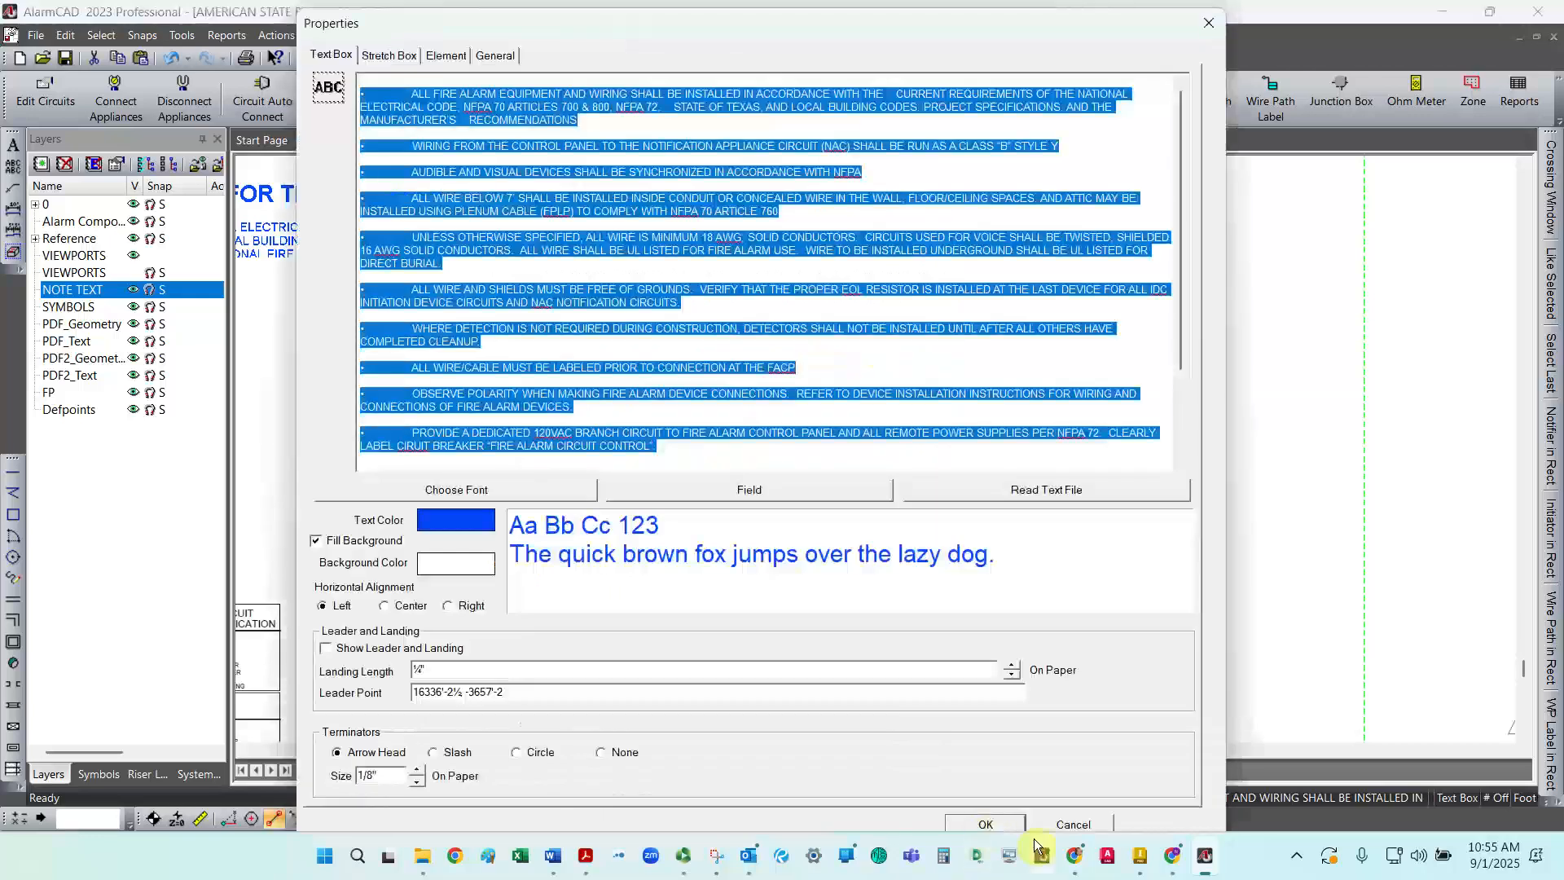
left_click(990, 825)
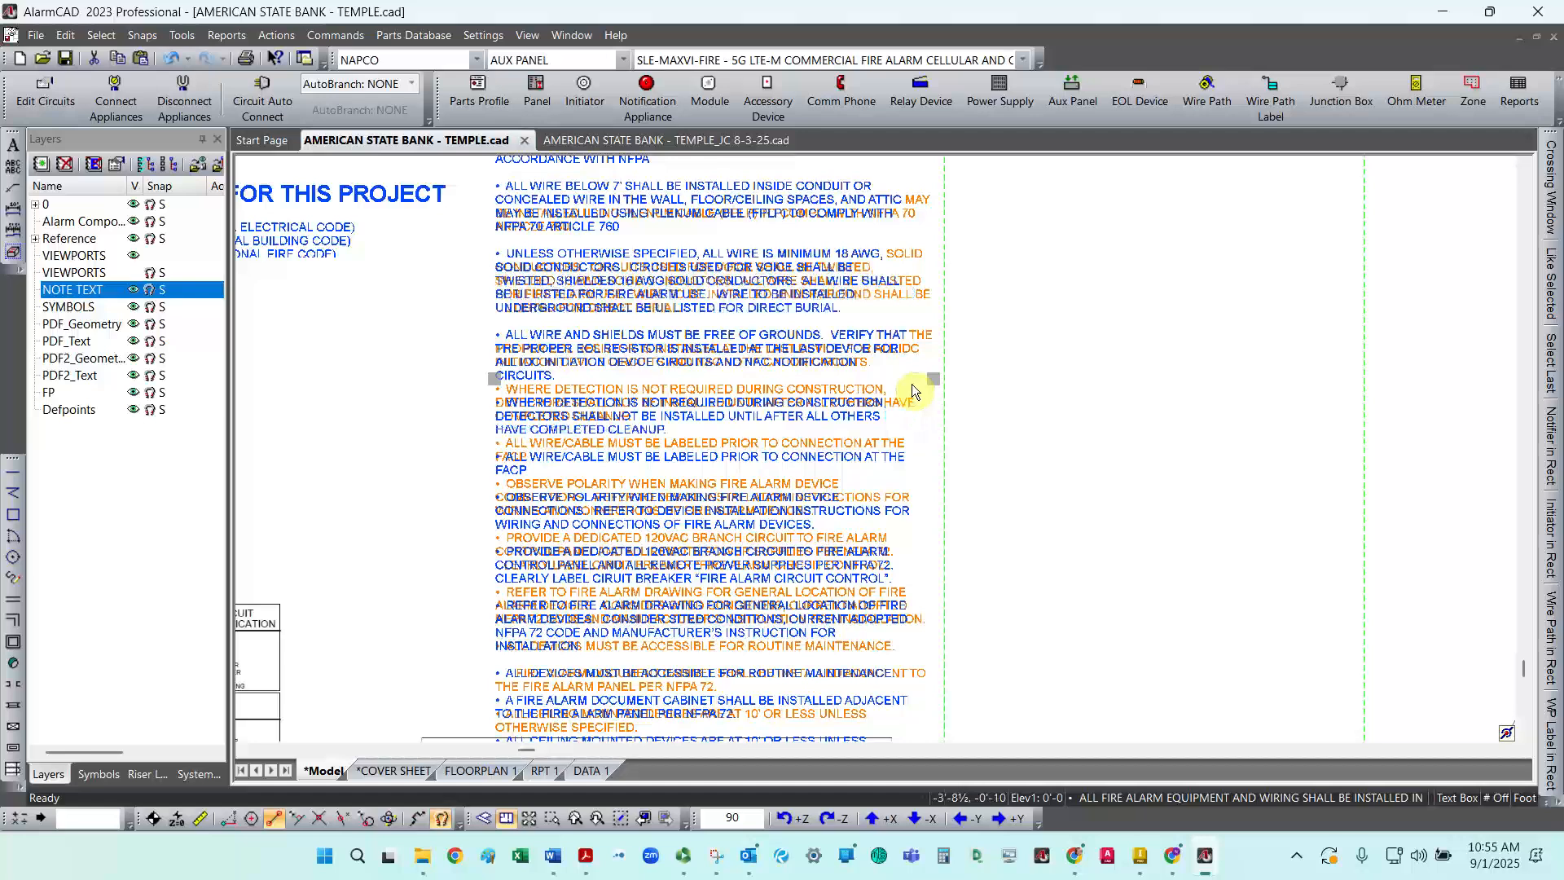
left_click_drag(912, 384, 914, 384)
left_click(990, 422)
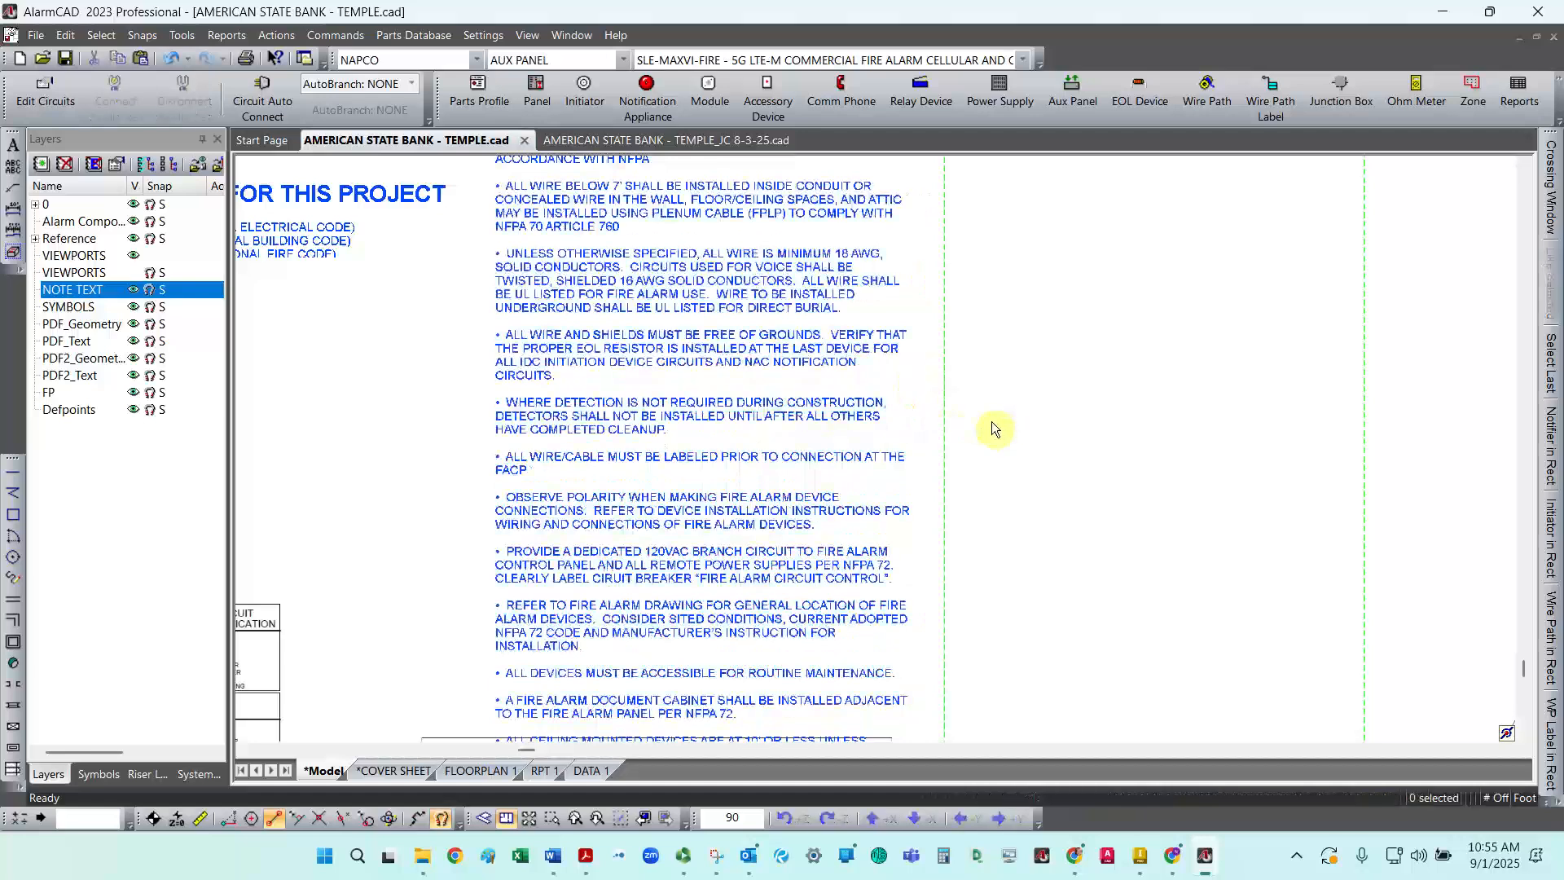
Step: Nudge the General Fire Alarm Drawing Note picture slightly up and right
scroll(990, 422, "down", 2)
left_click(753, 690)
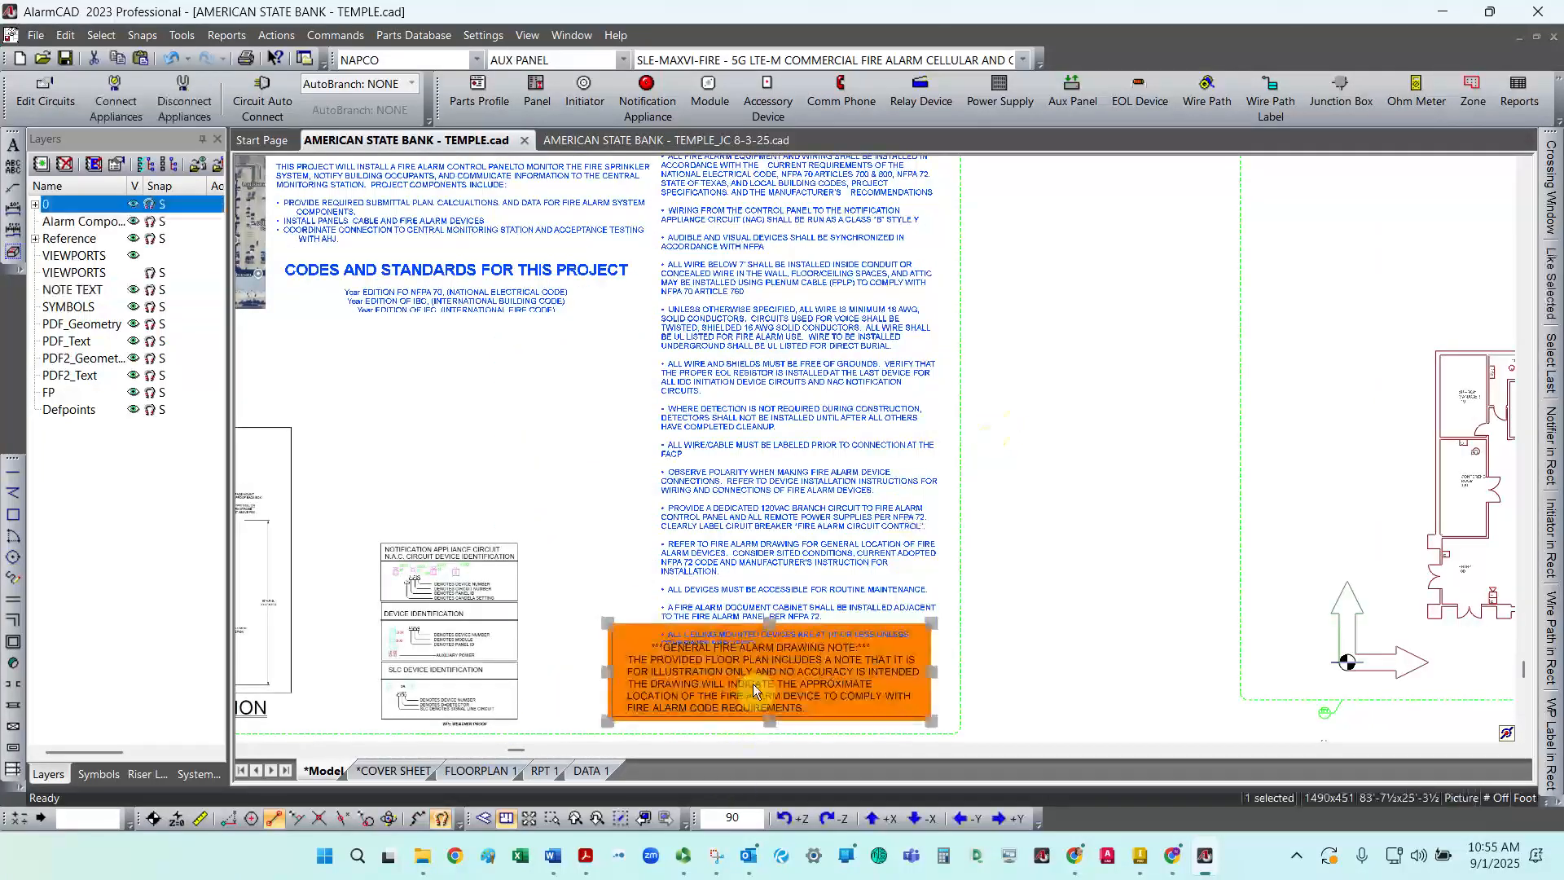
left_click_drag(764, 699, 769, 692)
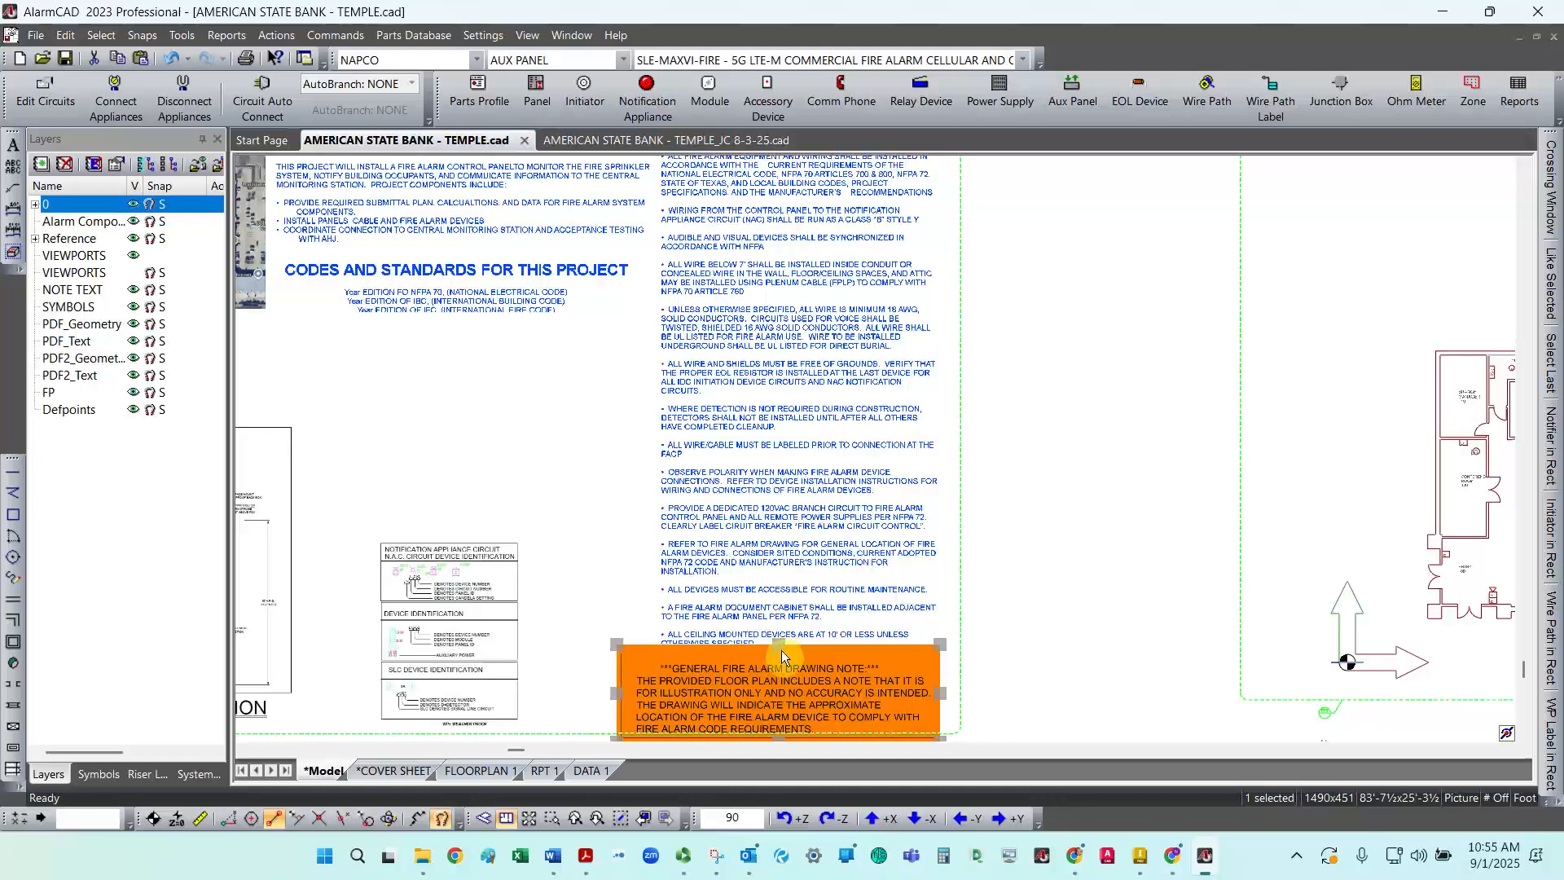
key("Escape")
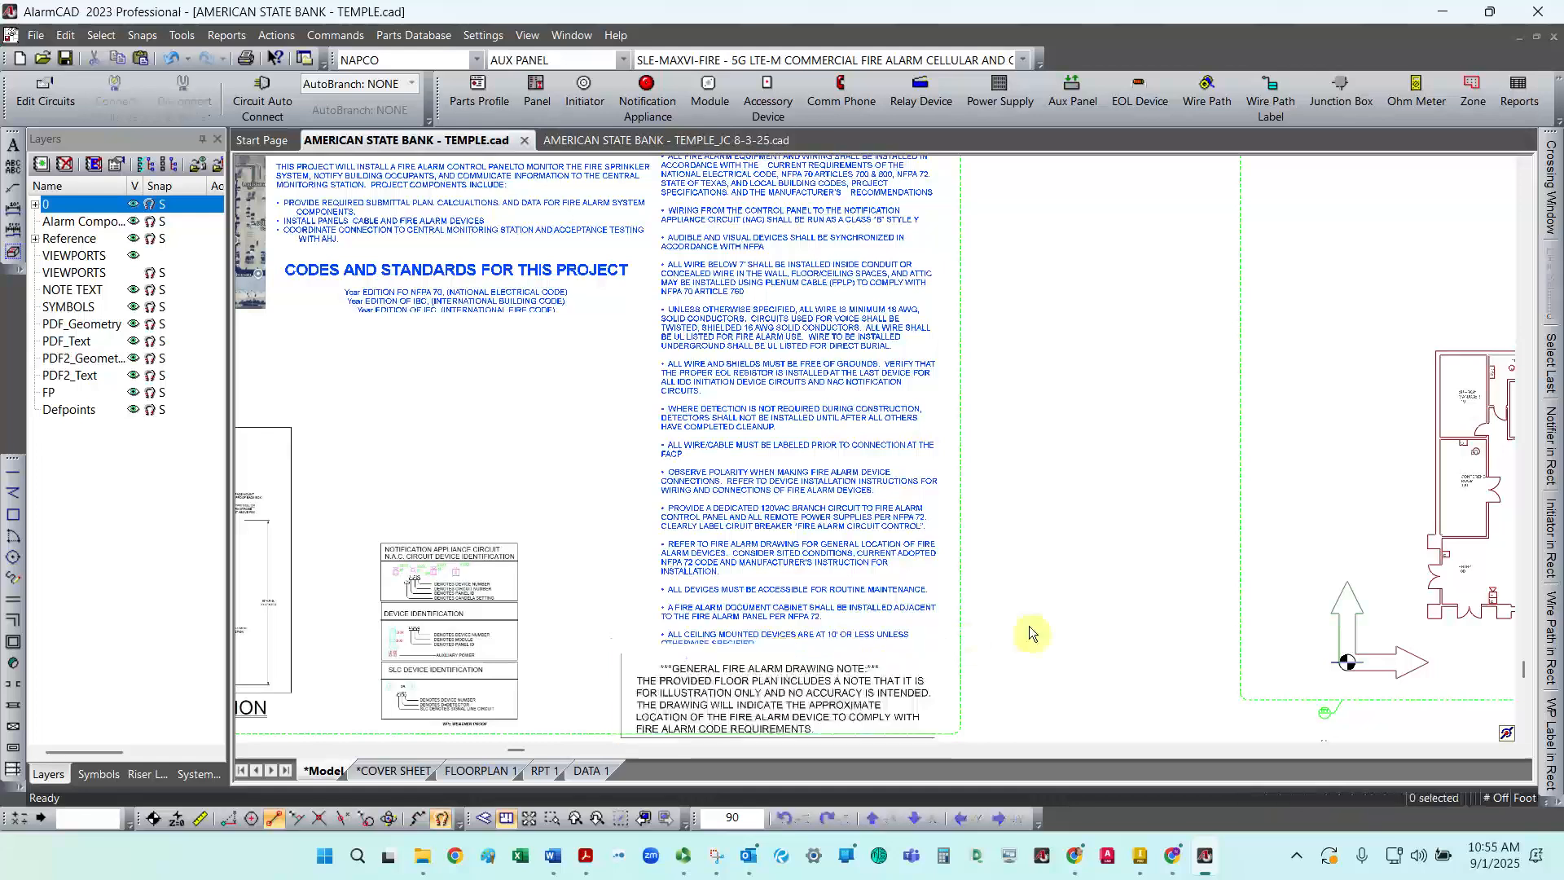
left_click(811, 641)
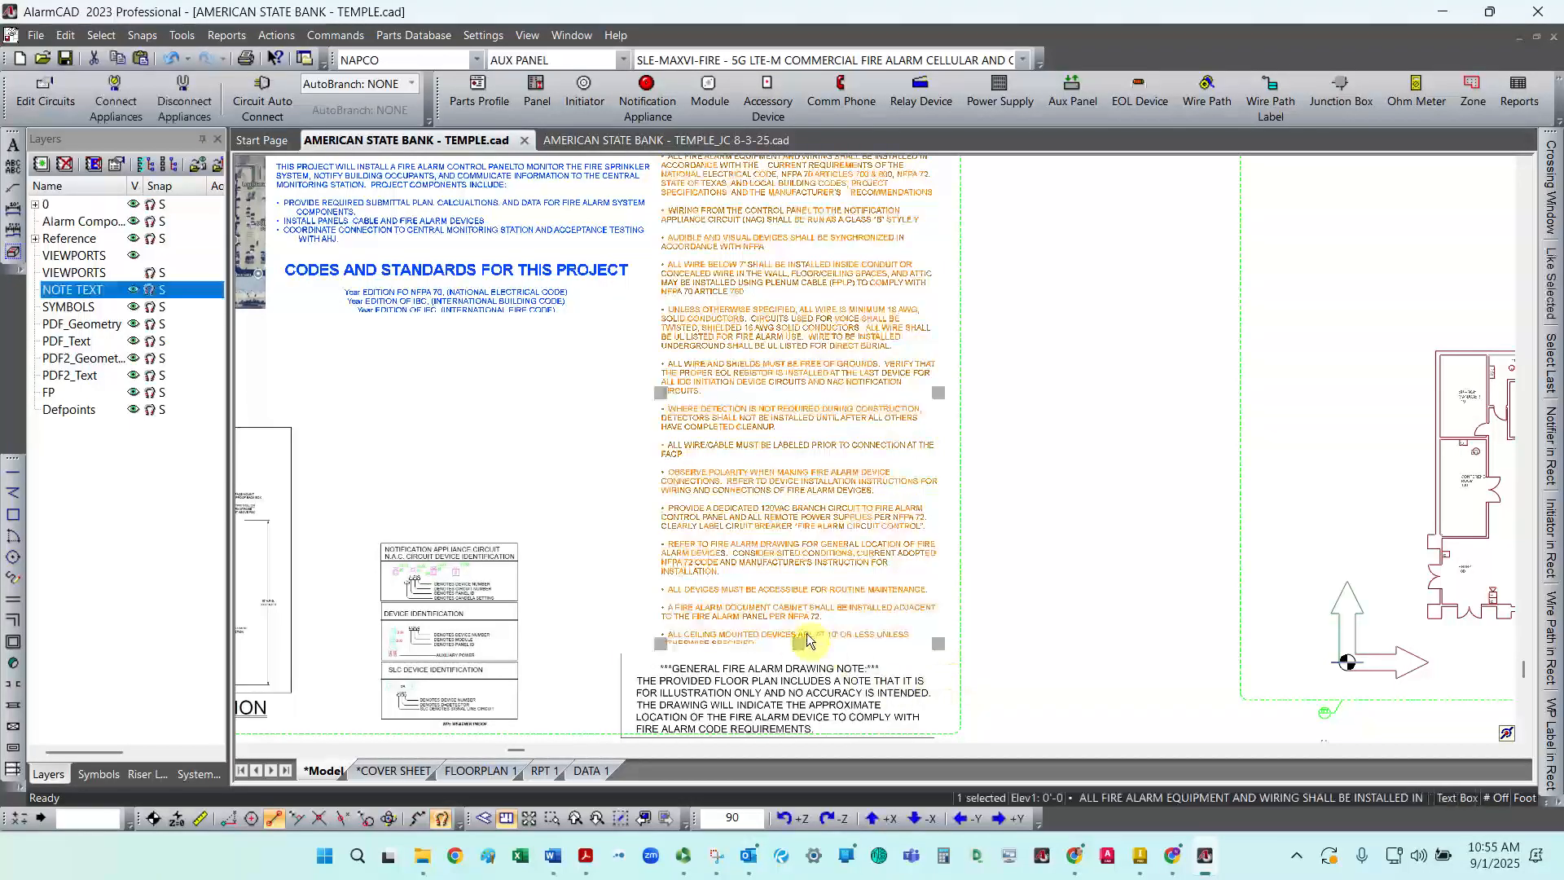
left_click(800, 664)
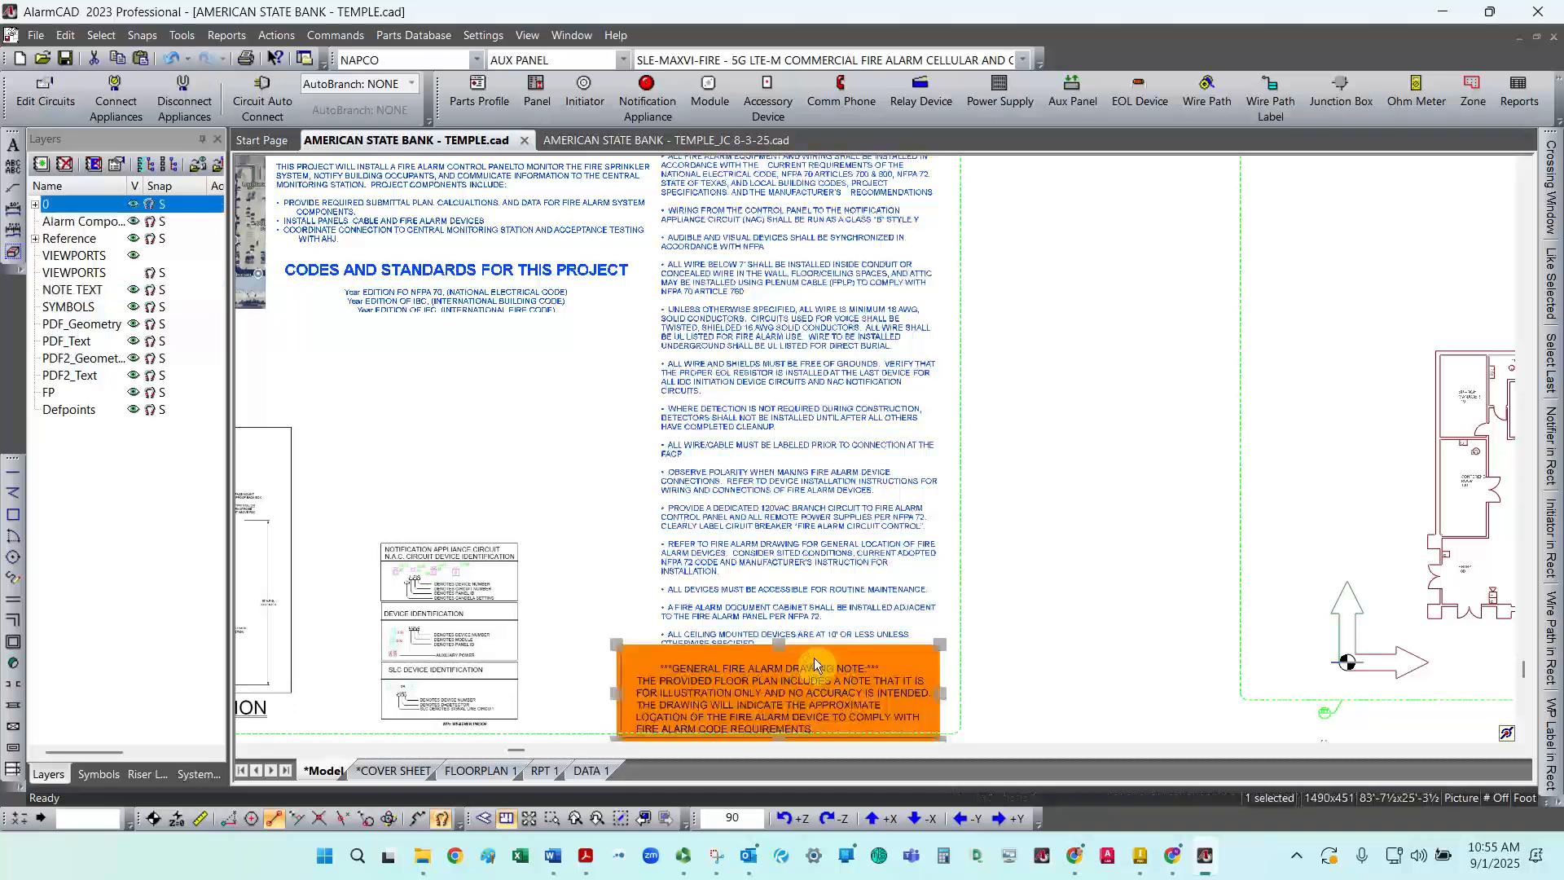
key("Escape")
Step: Move the device identification legend table up toward the Codes and Standards section
left_click(346, 480)
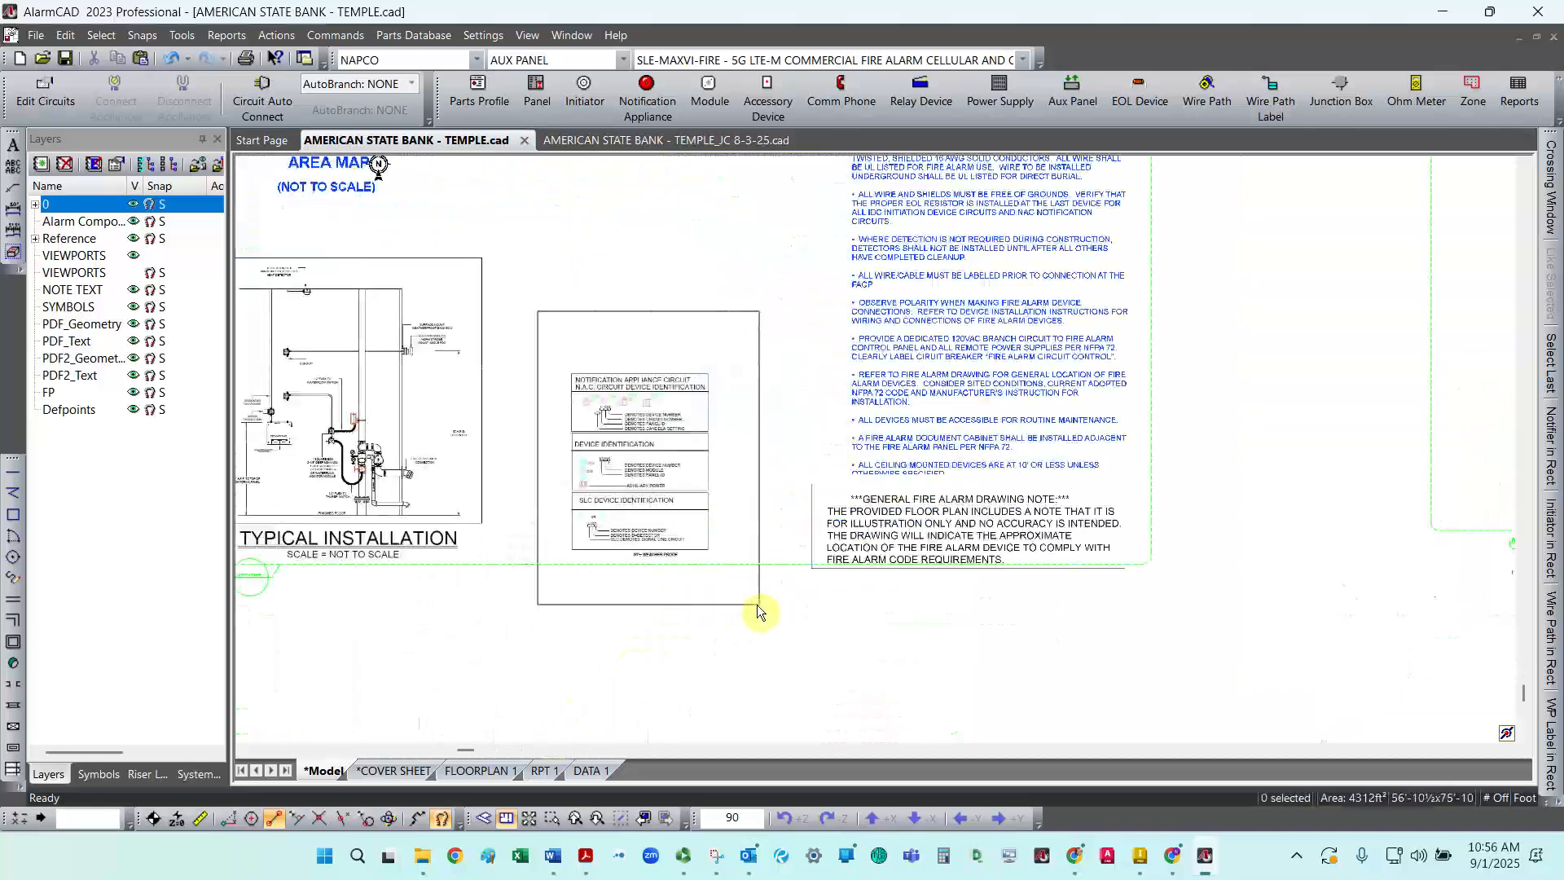
left_click(757, 605)
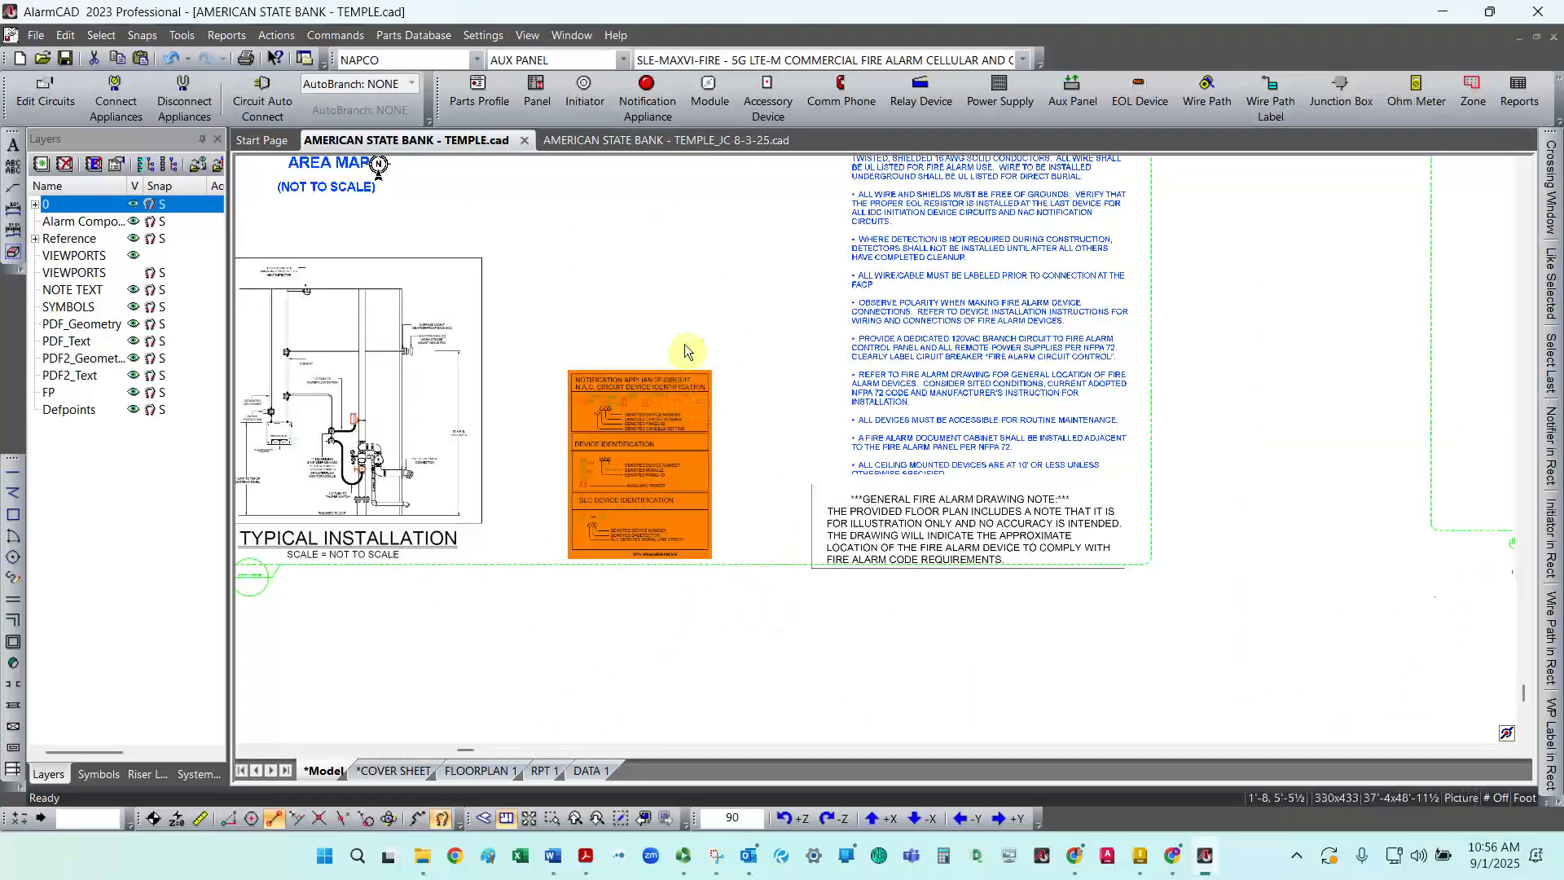
left_click(692, 187)
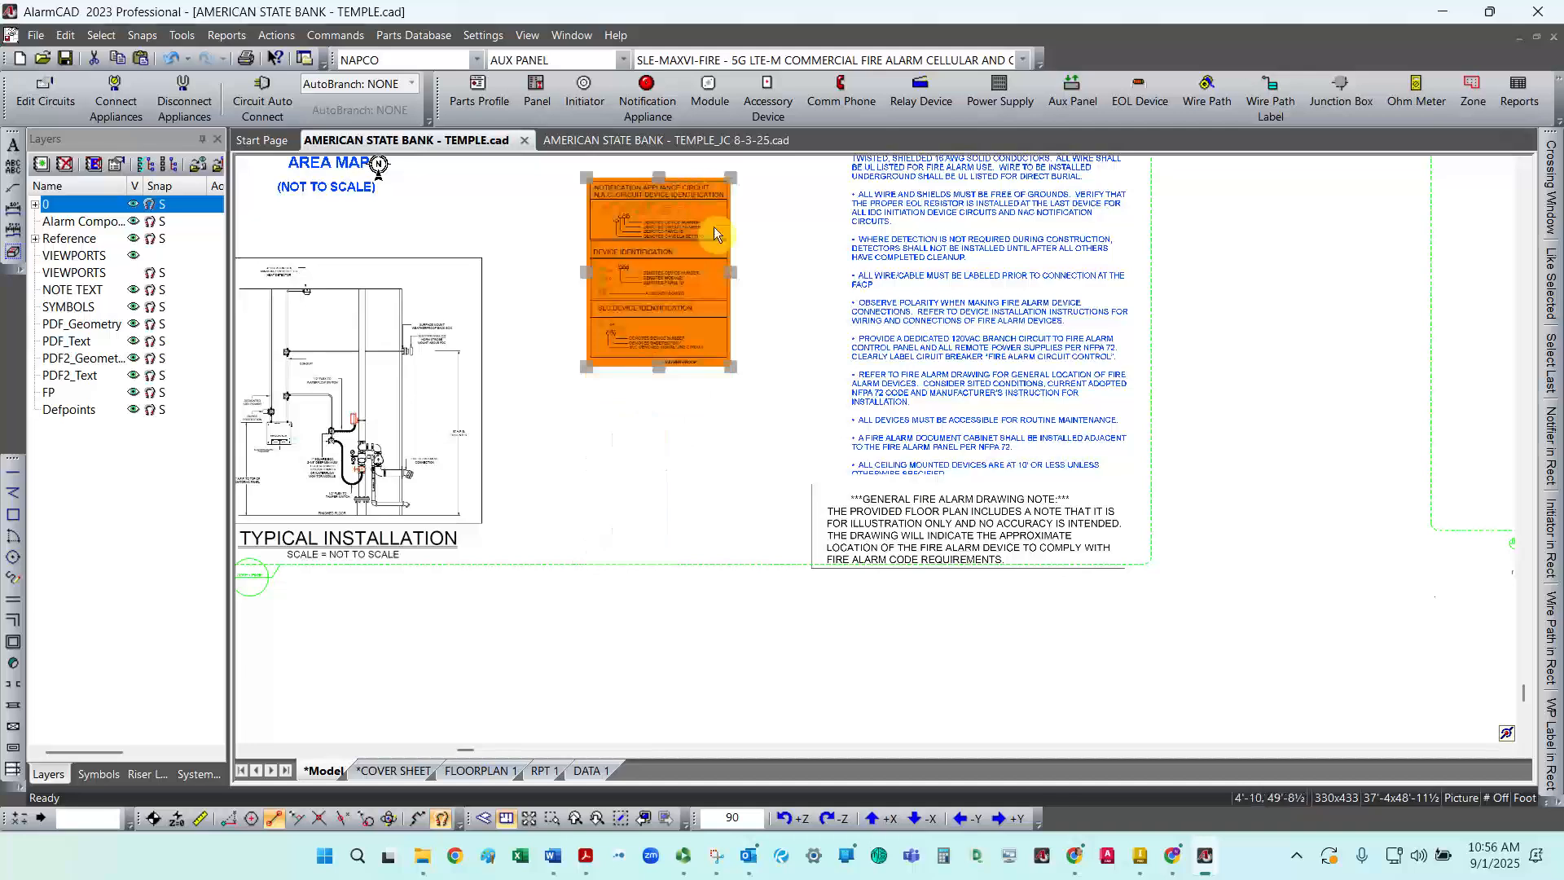
Step: Move the General Fire Alarm Drawing Note picture left, below the legend and beside the Typical Installation
left_click(888, 534)
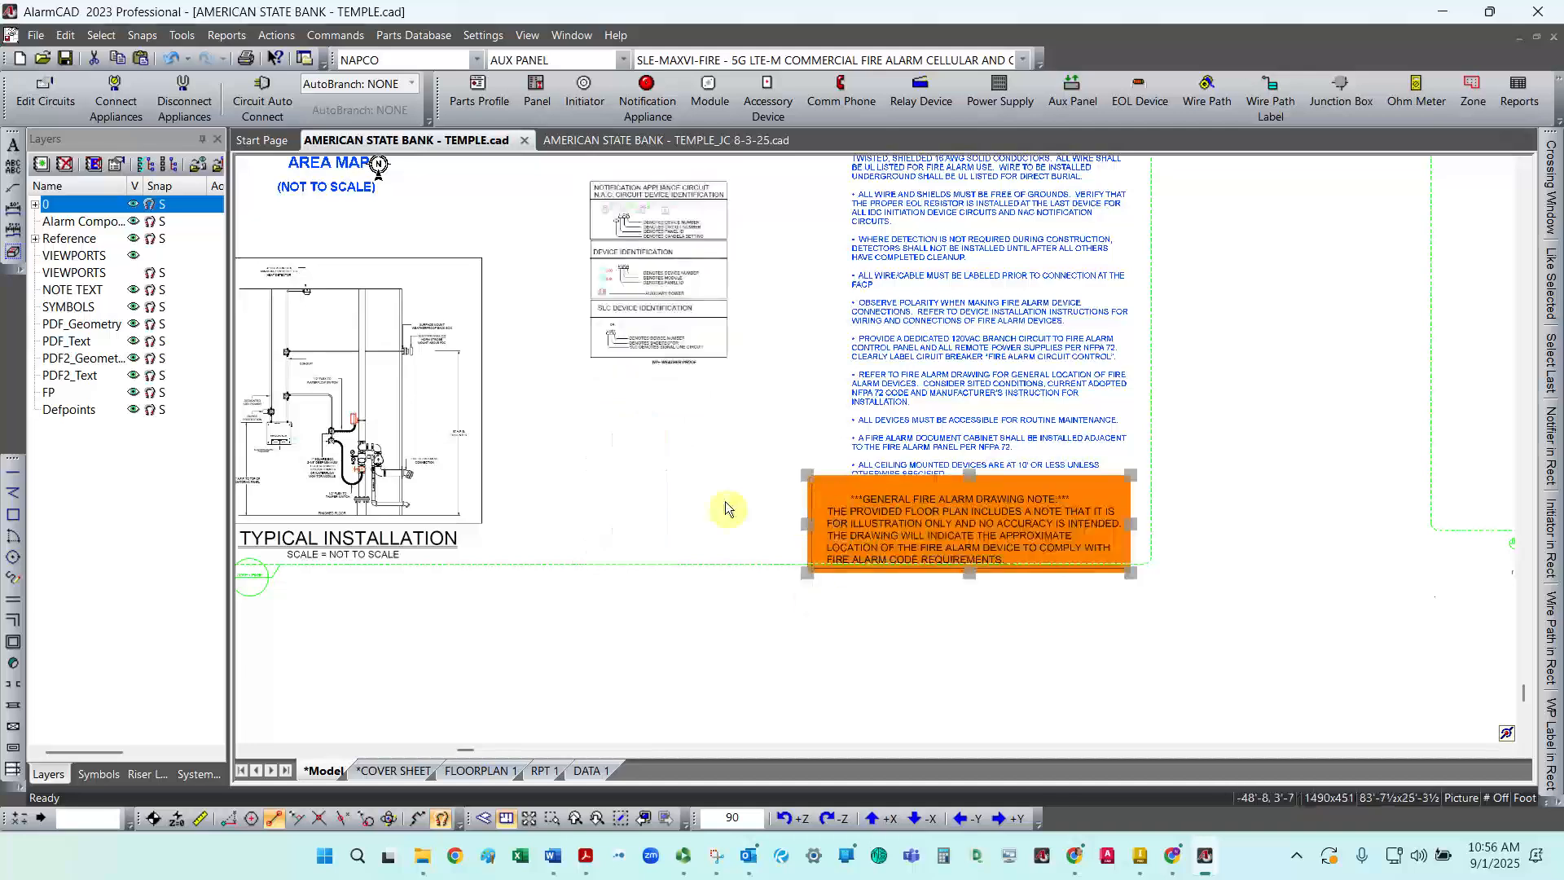
left_click(597, 493)
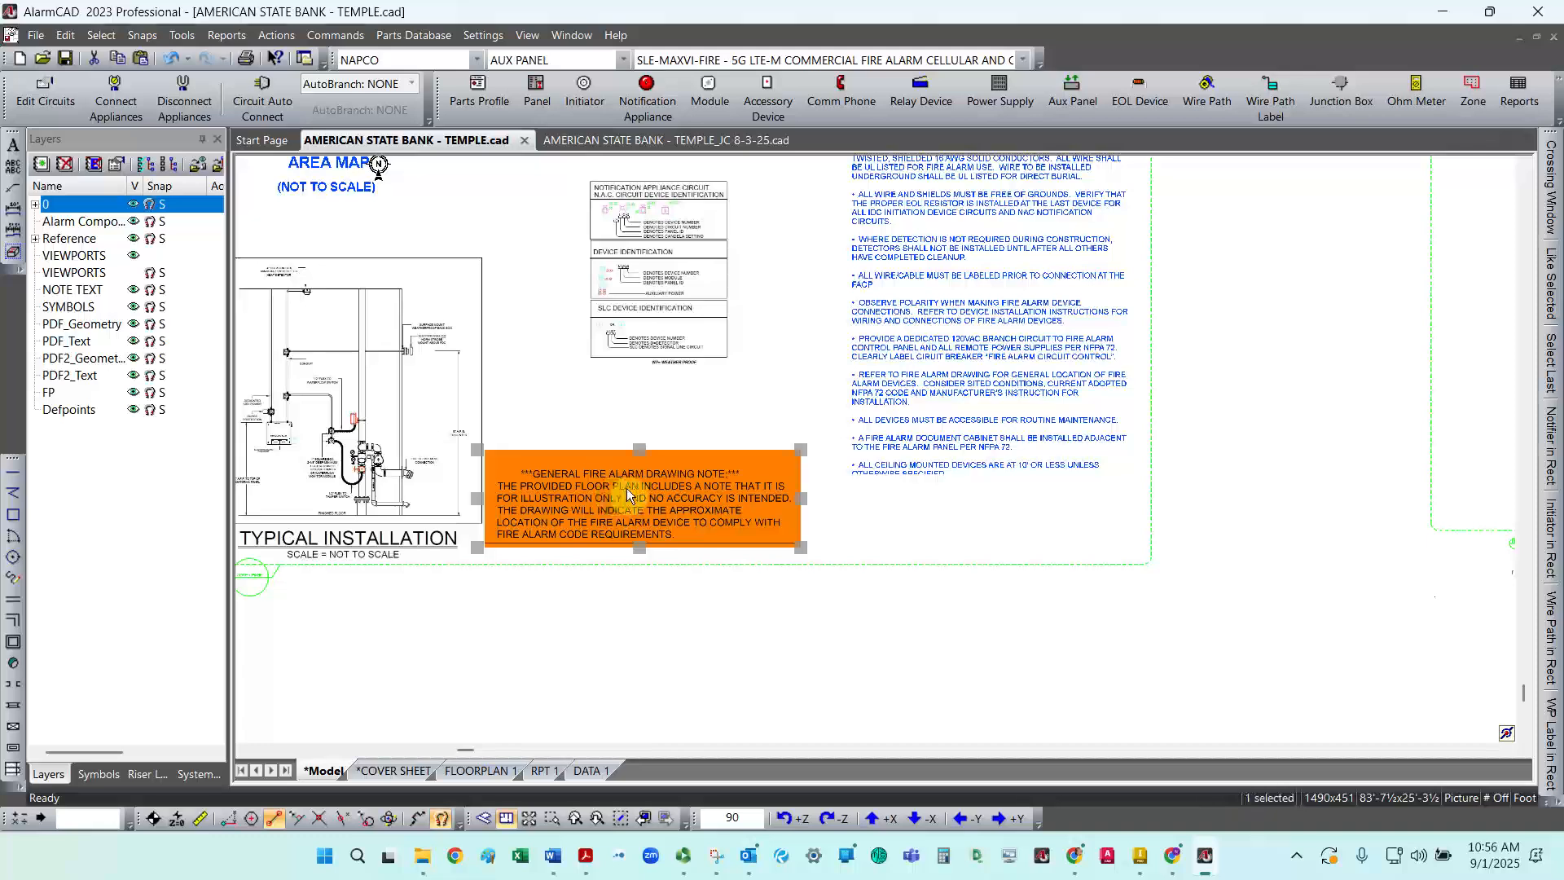
left_click_drag(629, 487, 650, 485)
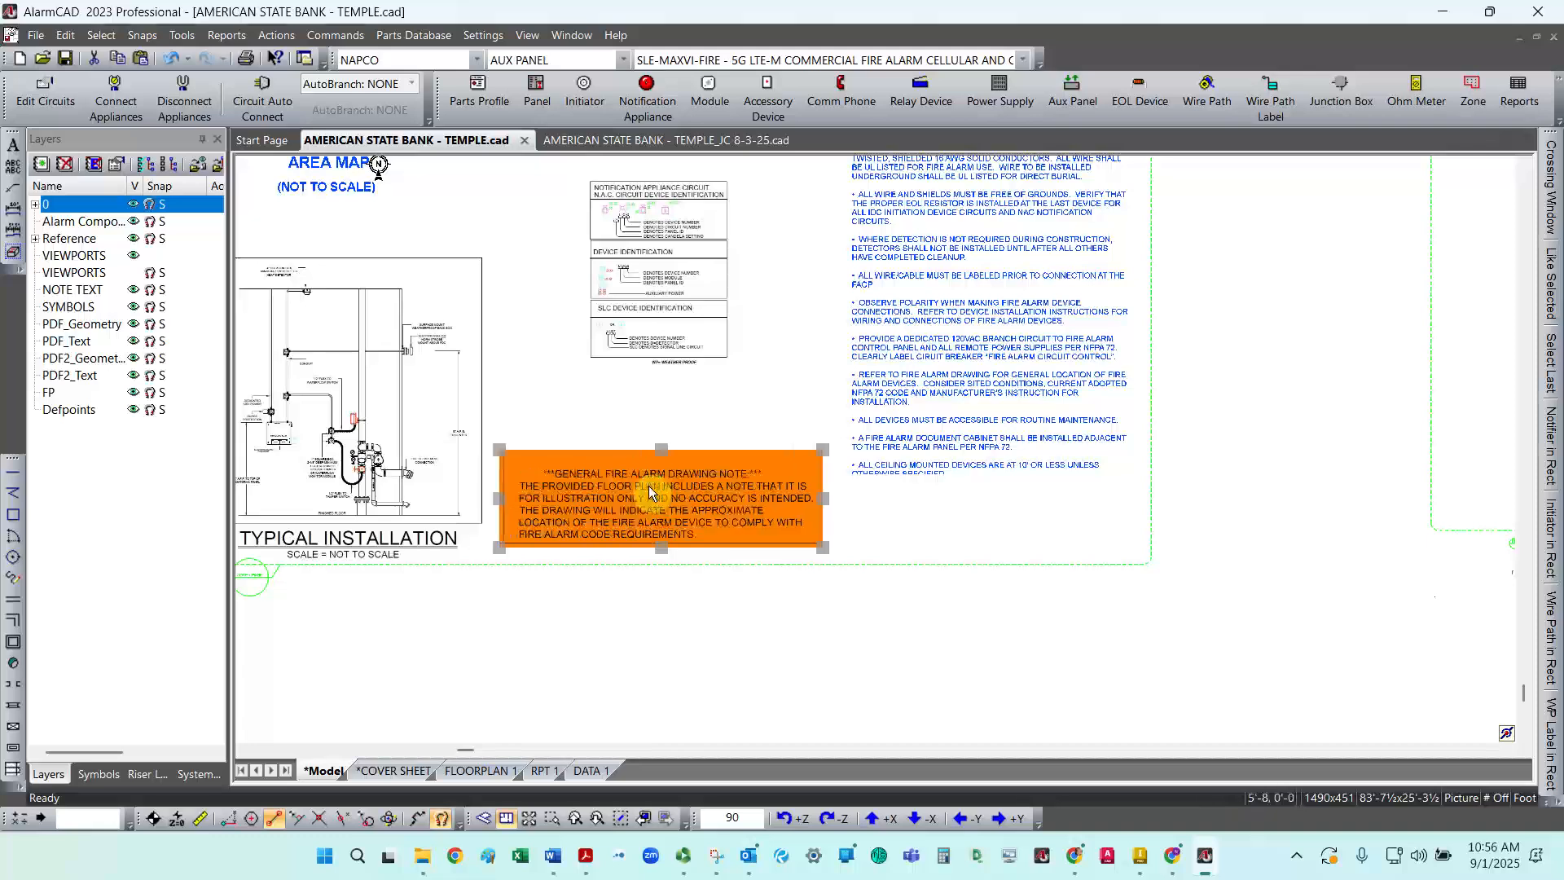
left_click(959, 495)
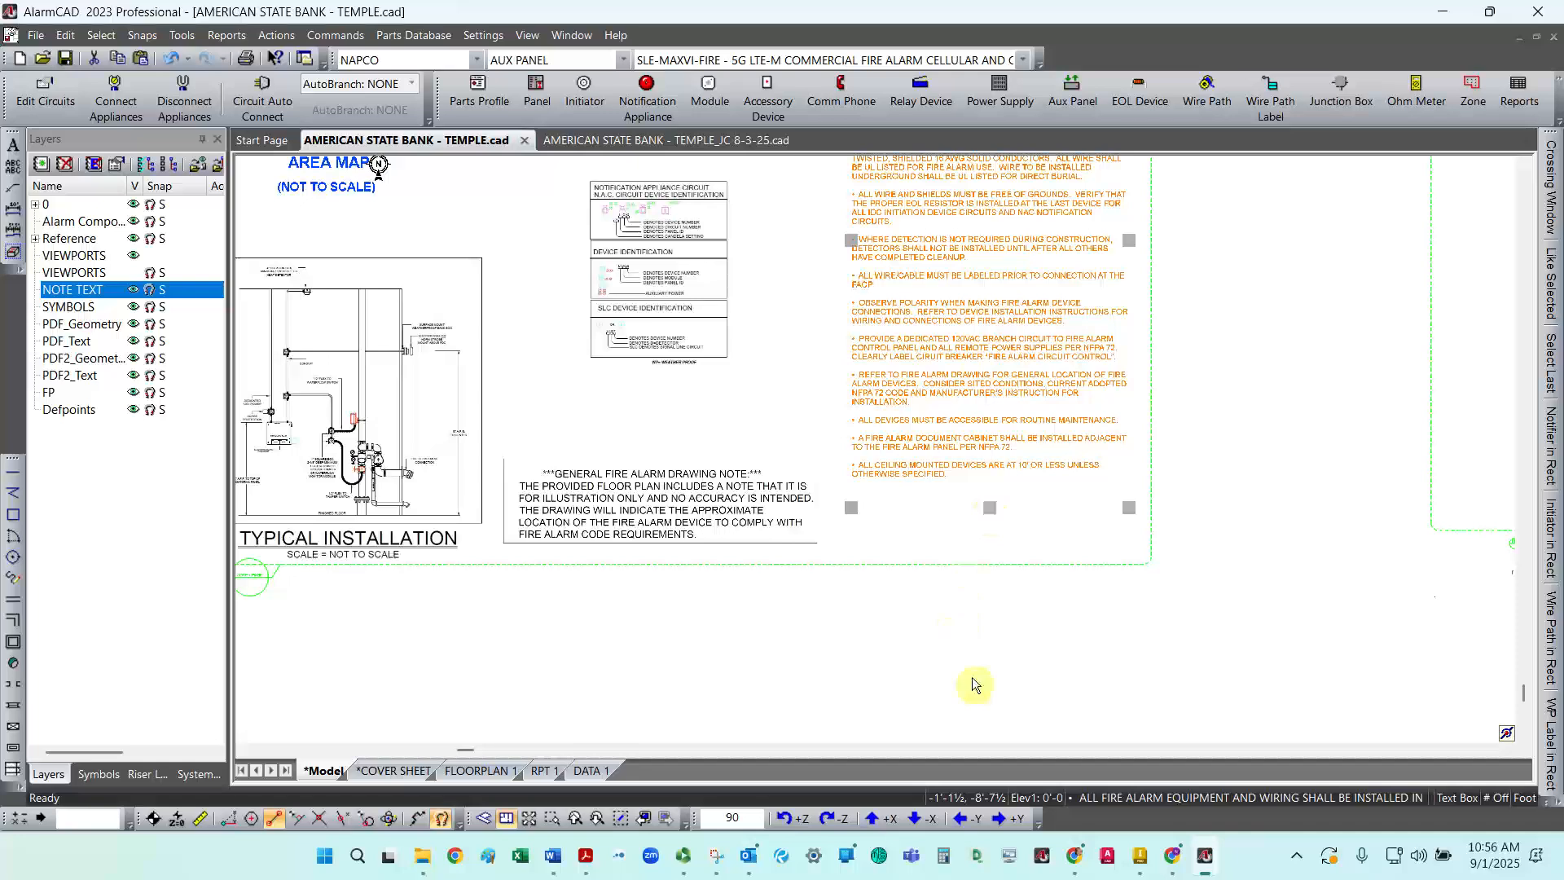
key("Escape")
Step: Pull the COVER PAGE callout frame's right edge inward to meet the notes column
scroll(796, 649, "down", 4)
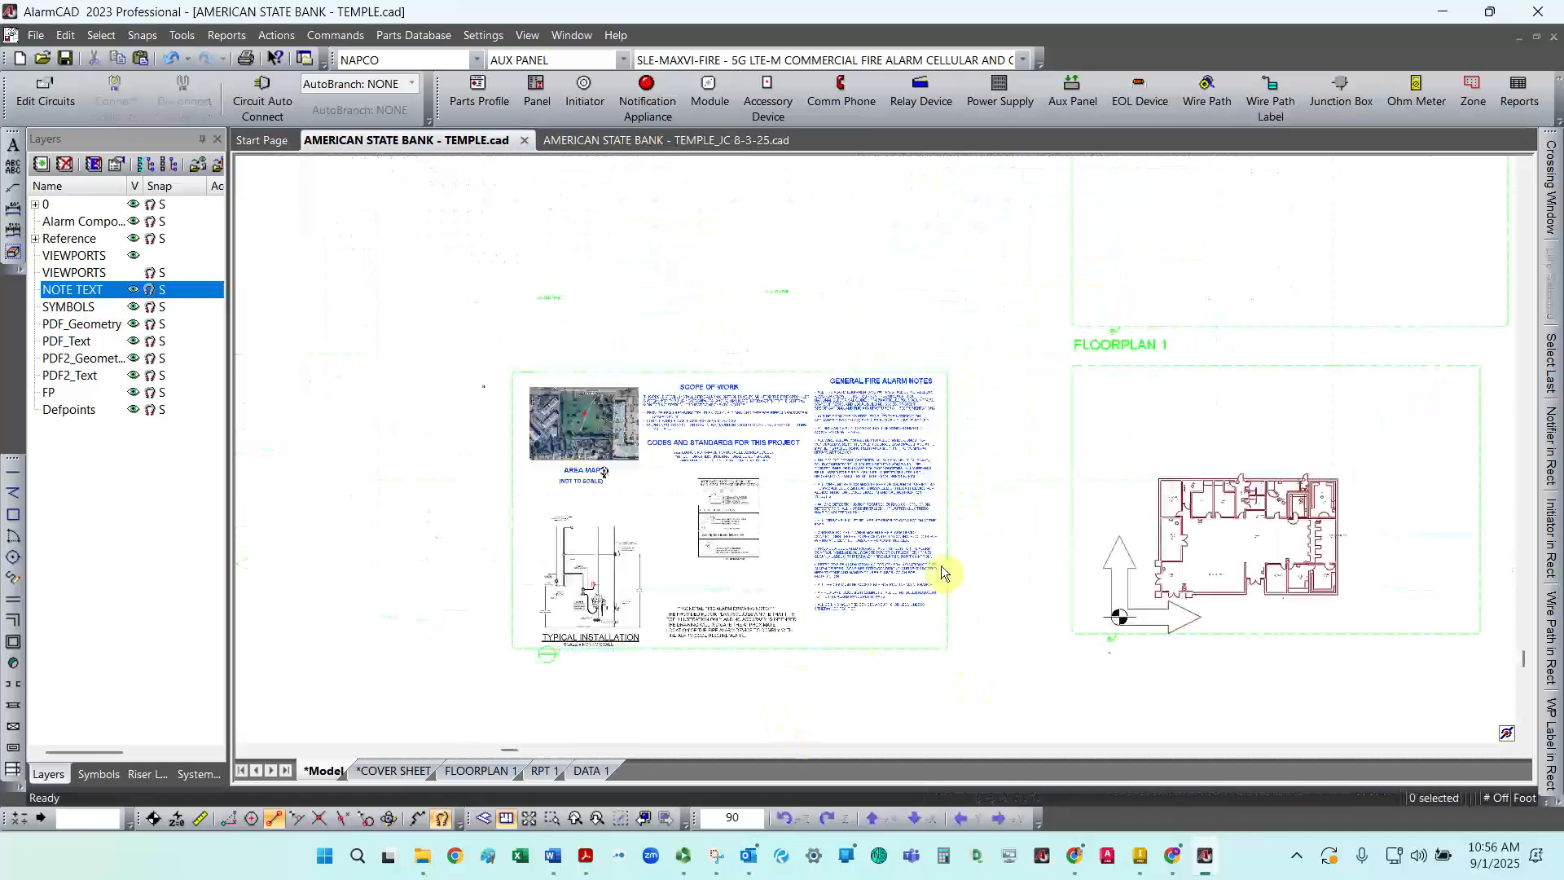
scroll(940, 572, "up", 2)
left_click(950, 547)
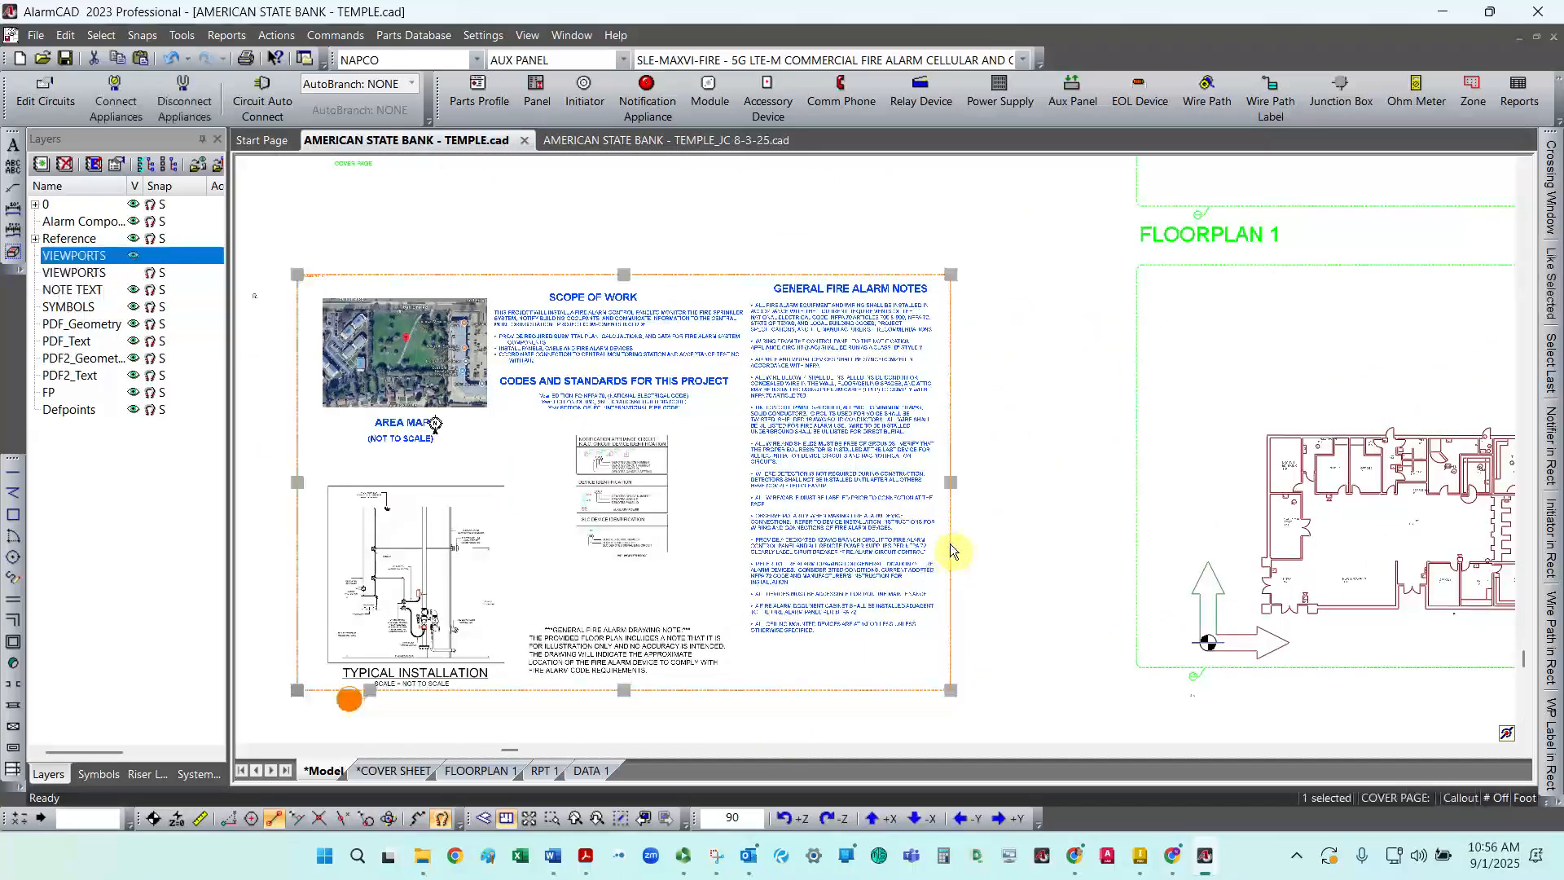
left_click(945, 483)
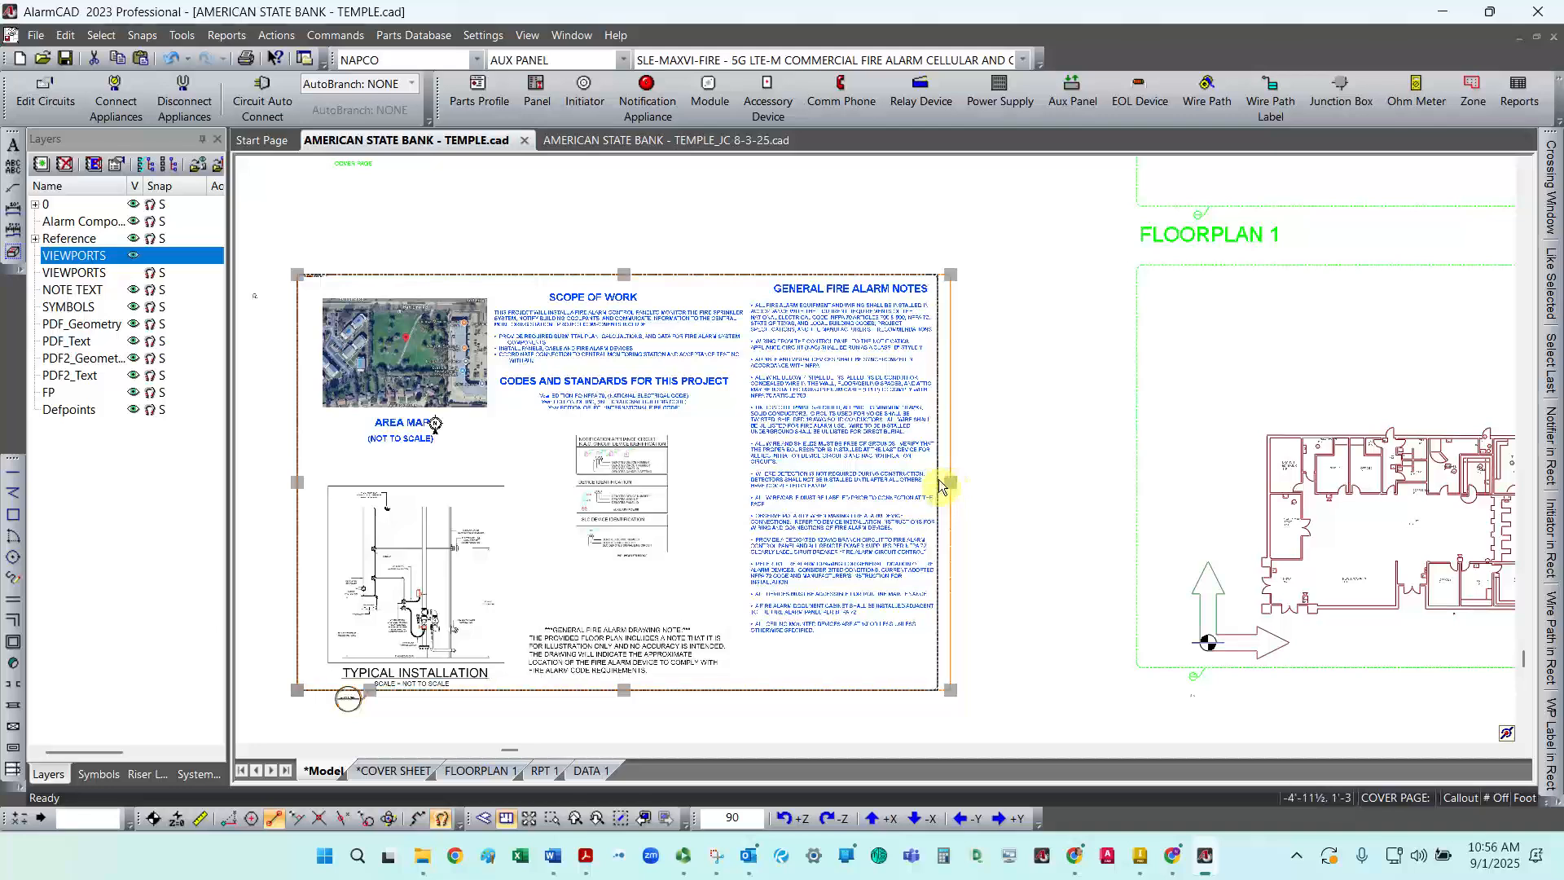
left_click(938, 481)
key("Escape")
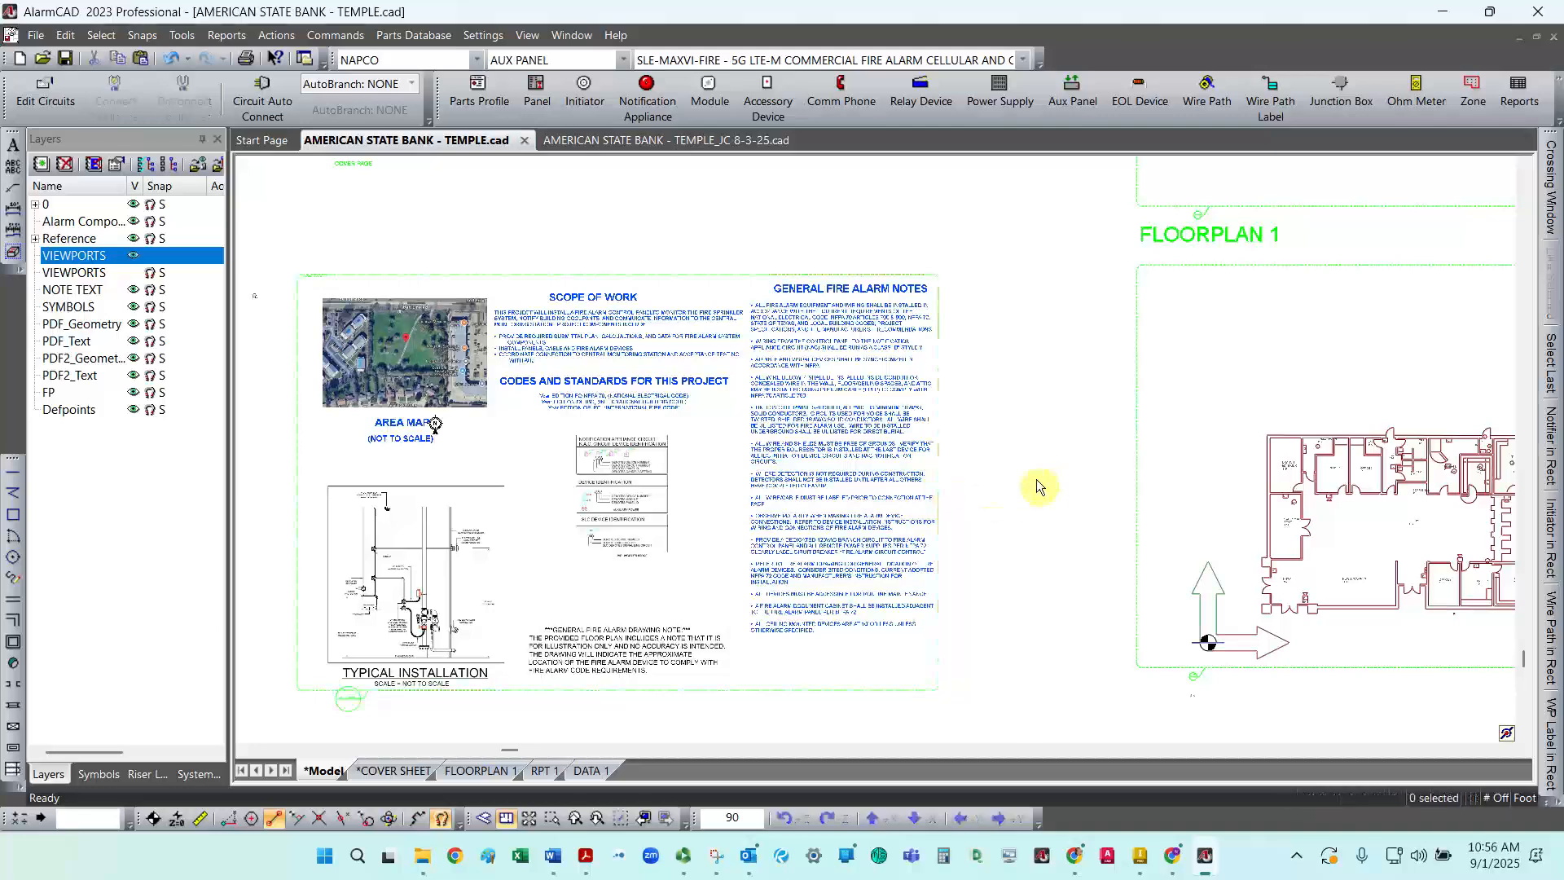
Step: Pull the COVER PAGE callout frame's left edge slightly inward toward the area map
left_click(296, 479)
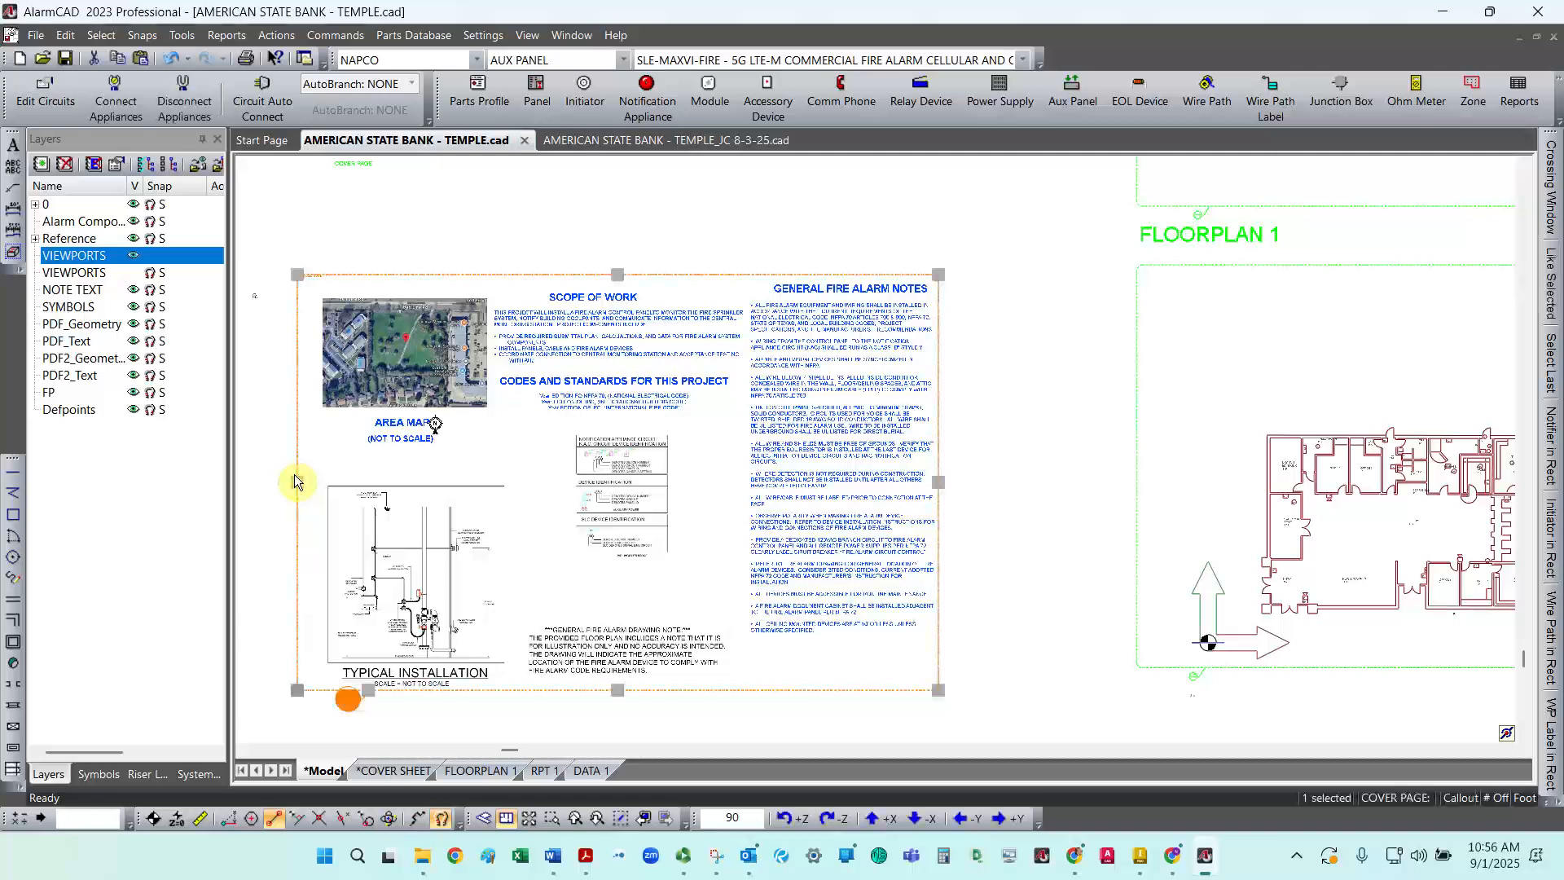
left_click(298, 482)
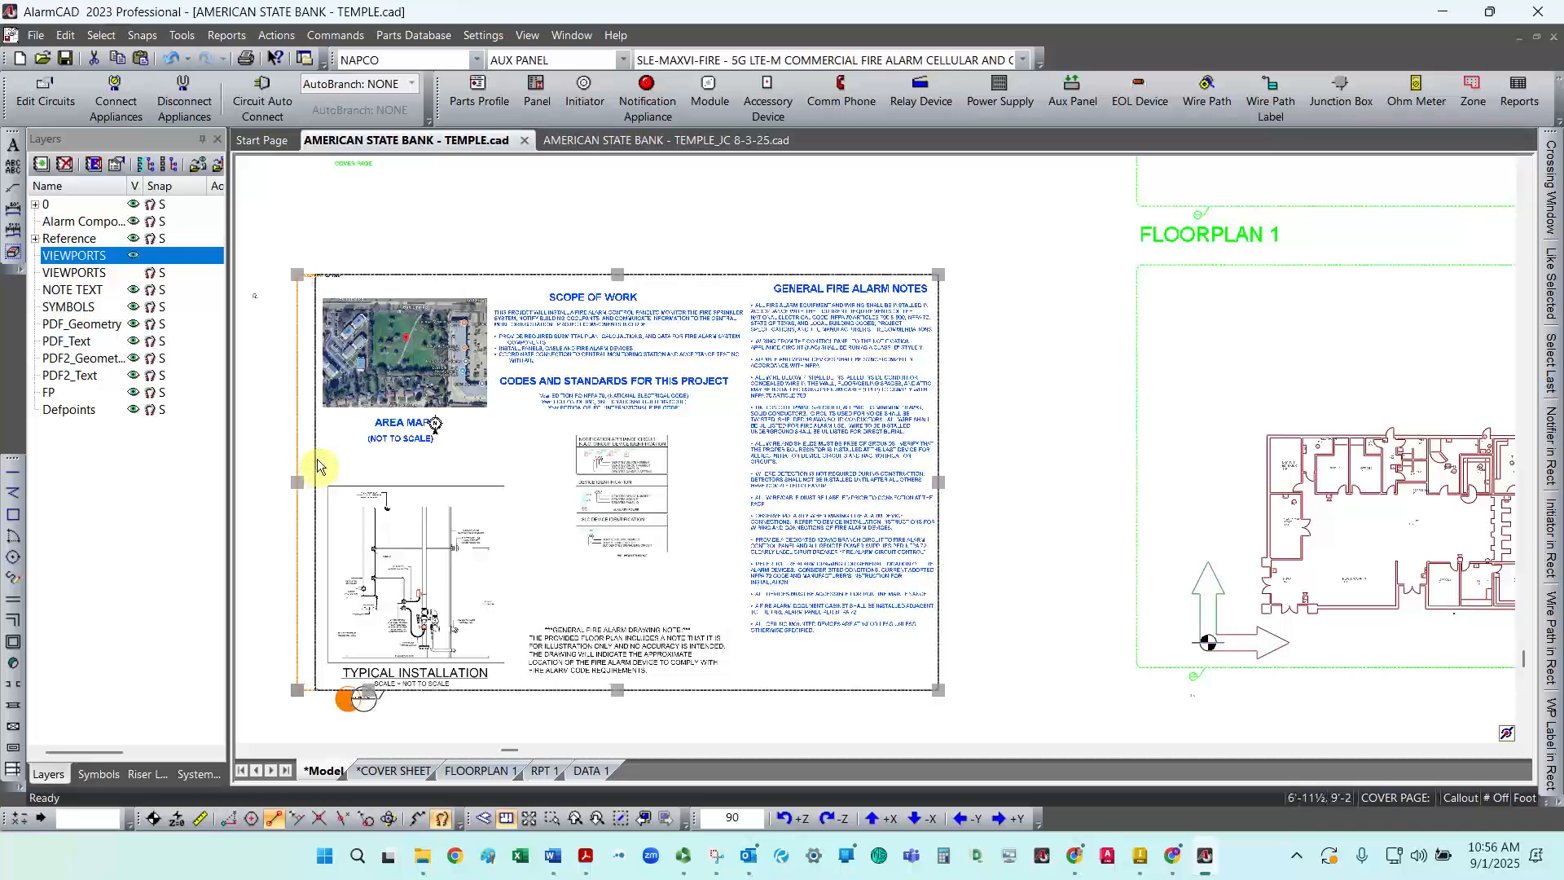
left_click(537, 748)
scroll(624, 588, "up", 2)
scroll(634, 576, "down", 5)
scroll(462, 616, "up", 5)
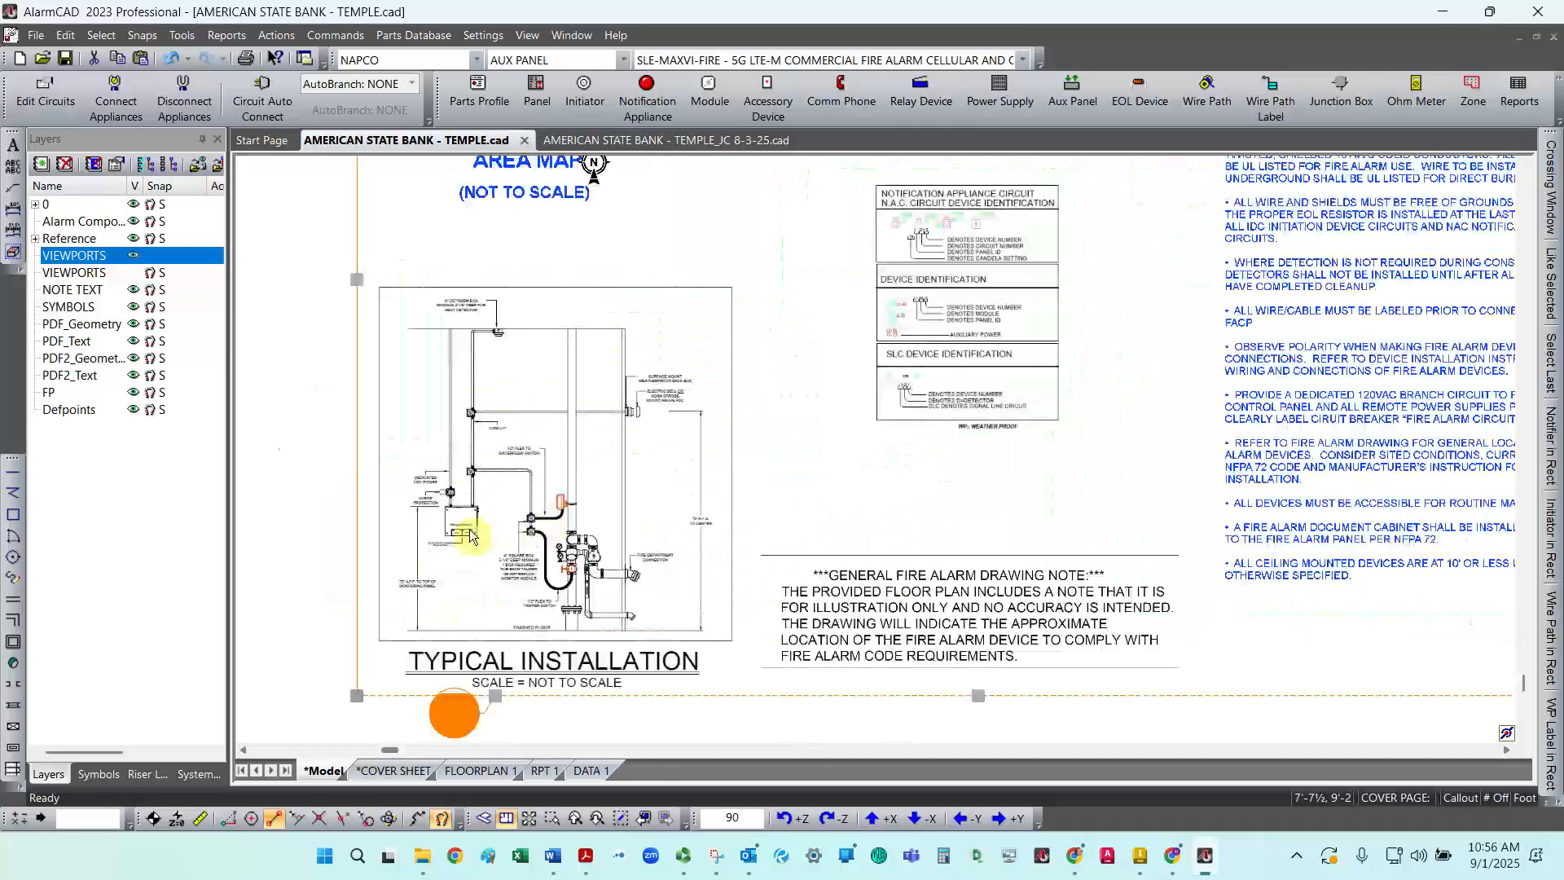
scroll(470, 535, "down", 3)
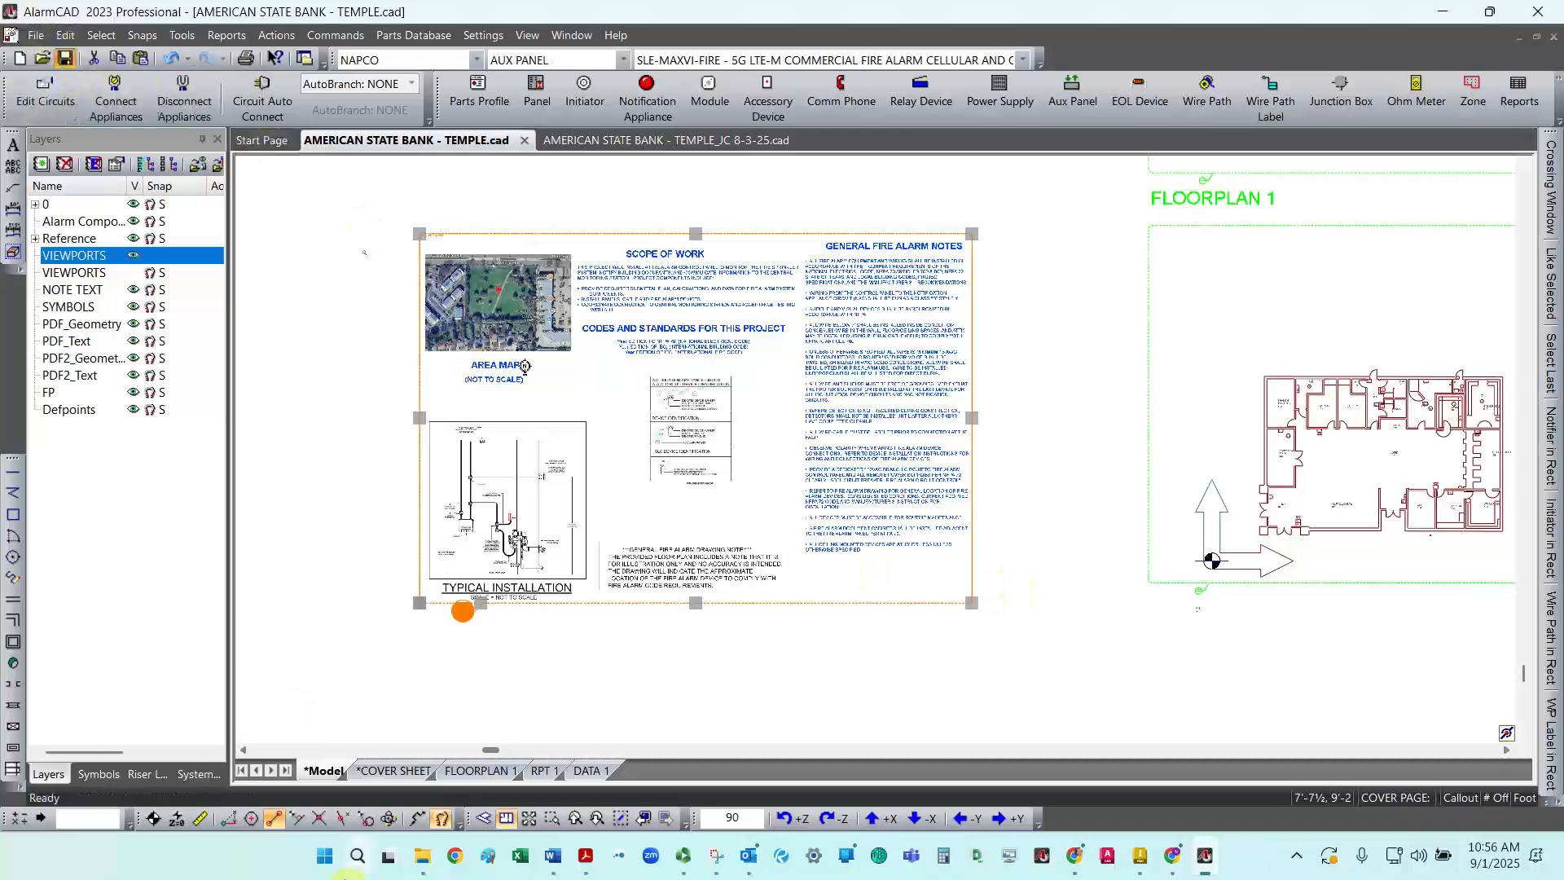
Step: On the COVER SHEET layout, pull the viewport's top-left corner slightly inward inside the border
left_click(411, 770)
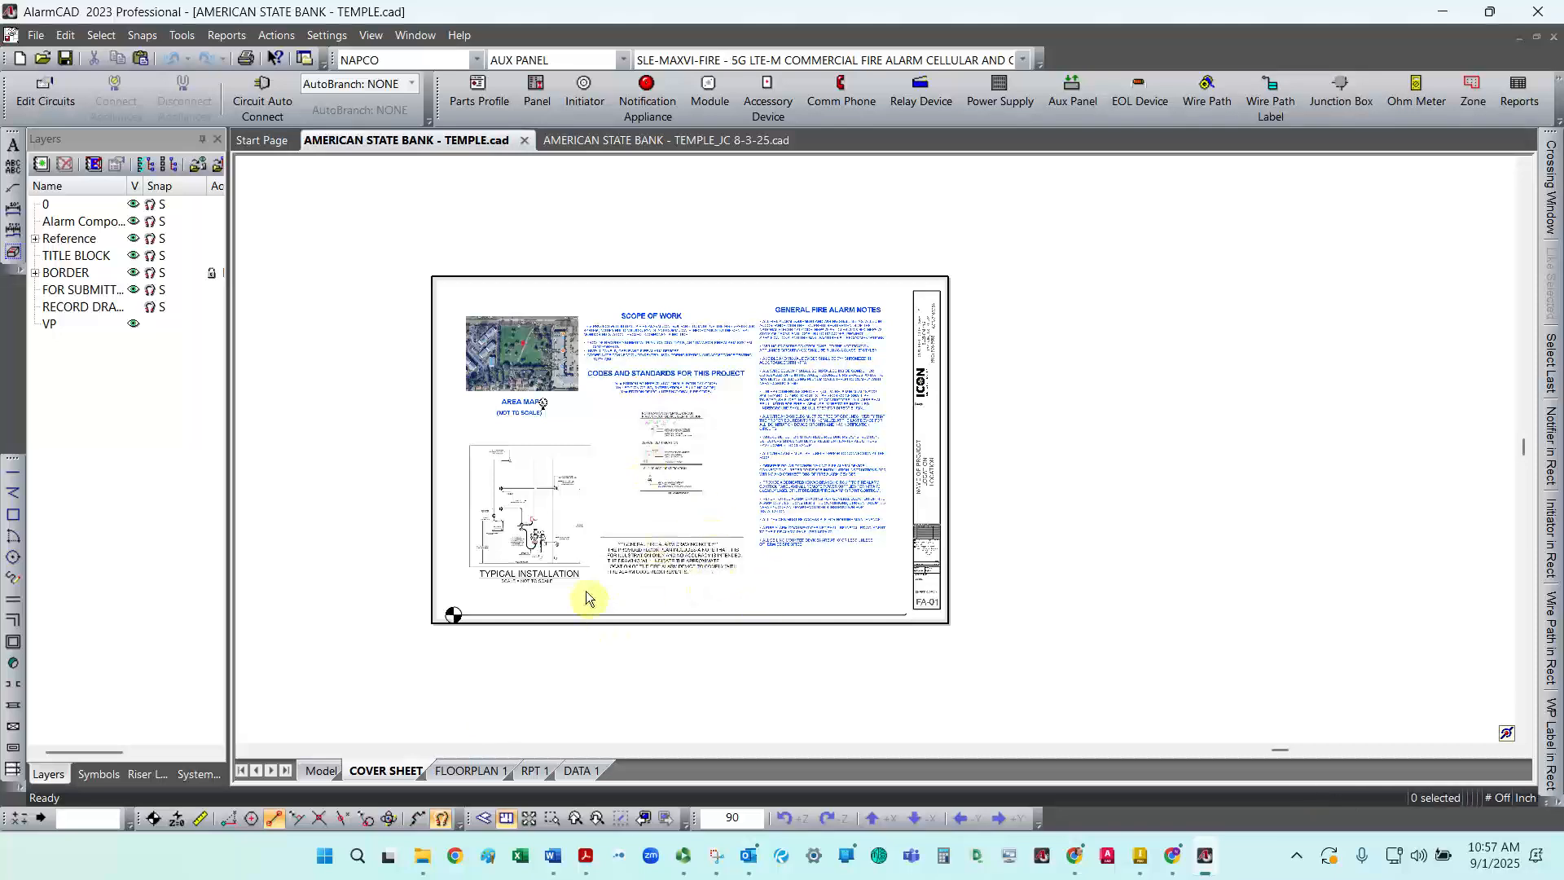
left_click(535, 613)
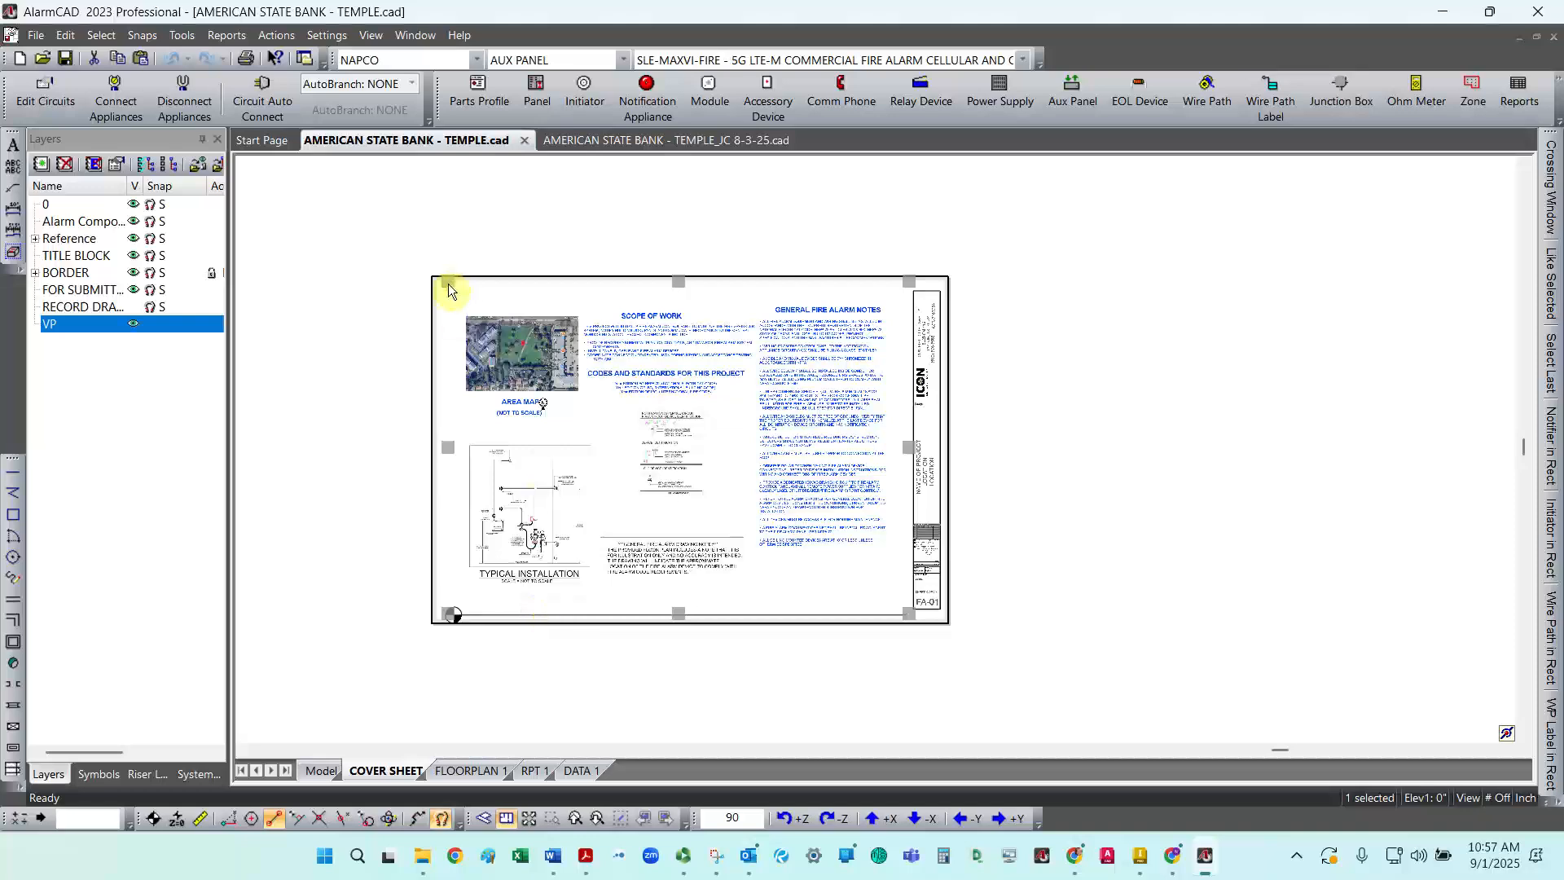
left_click(466, 304)
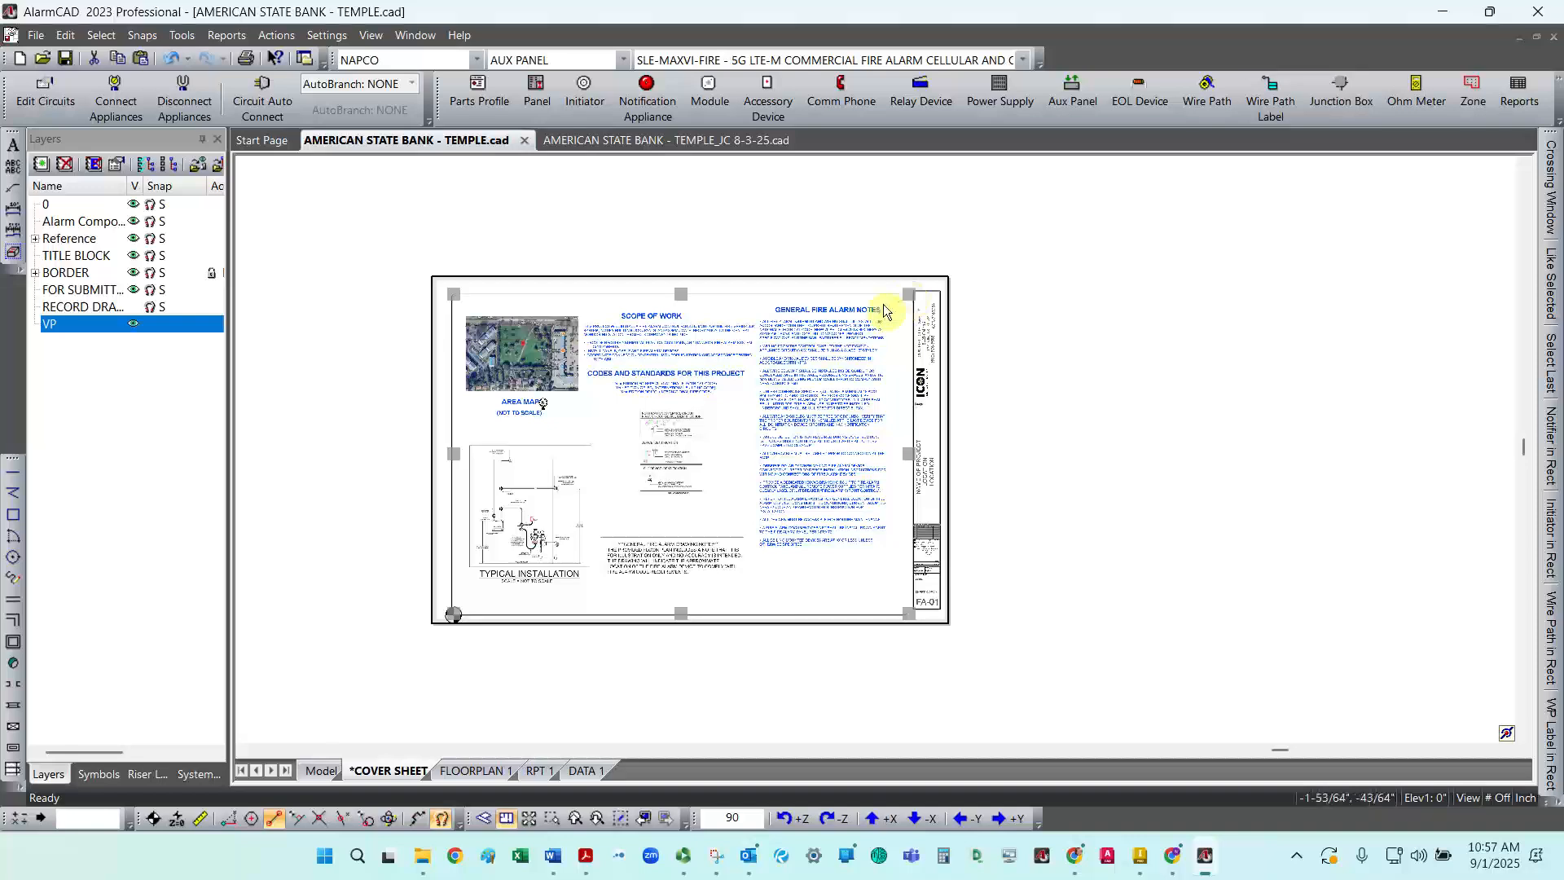
key("Escape")
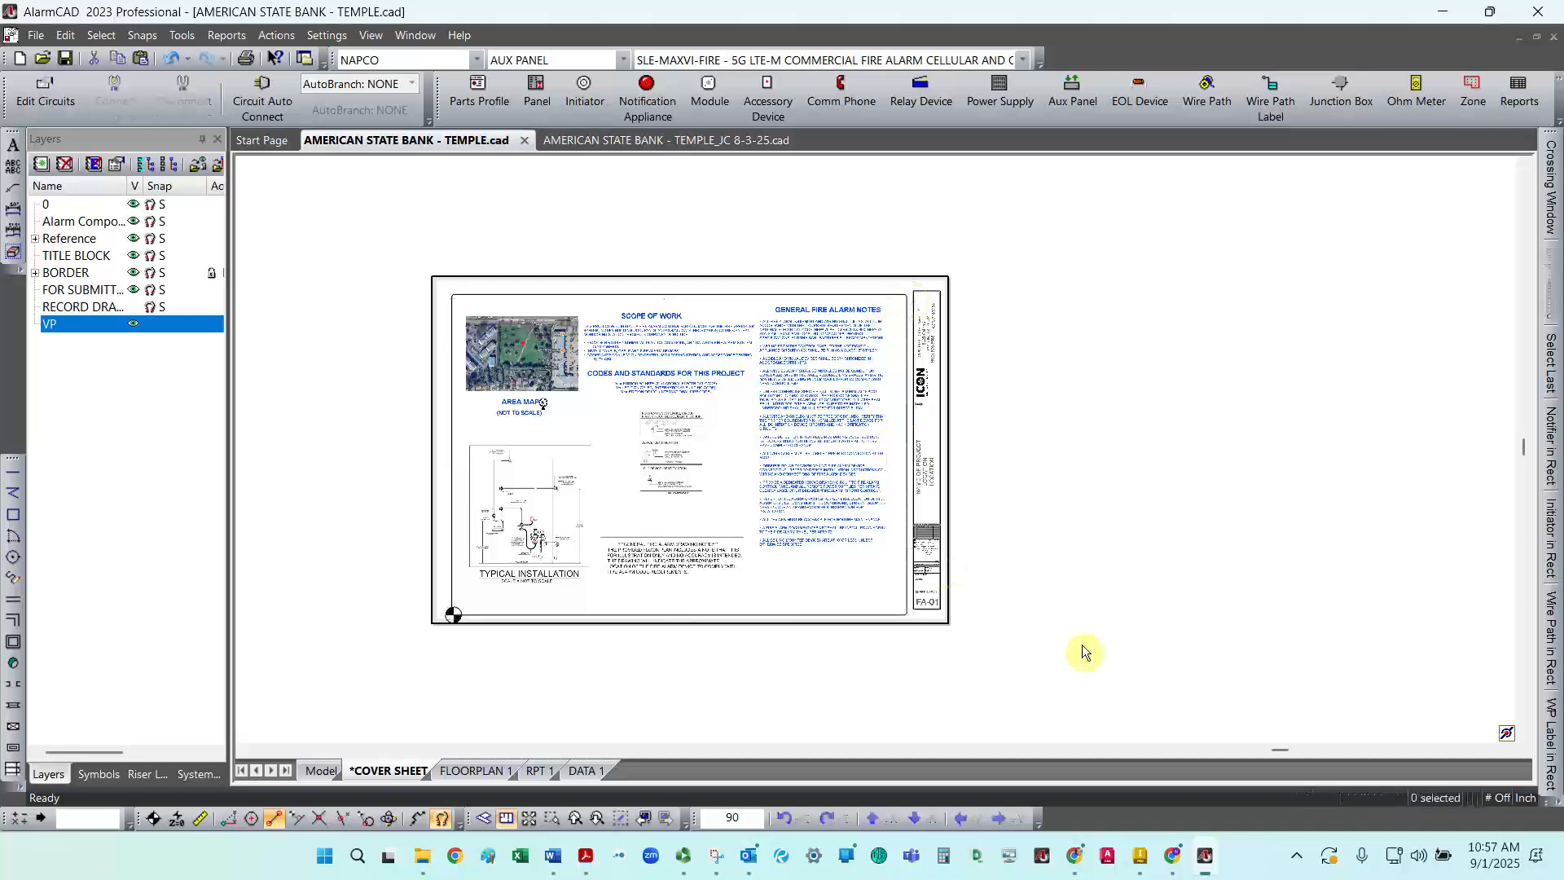
scroll(831, 572, "down", 2)
scroll(831, 575, "up", 4)
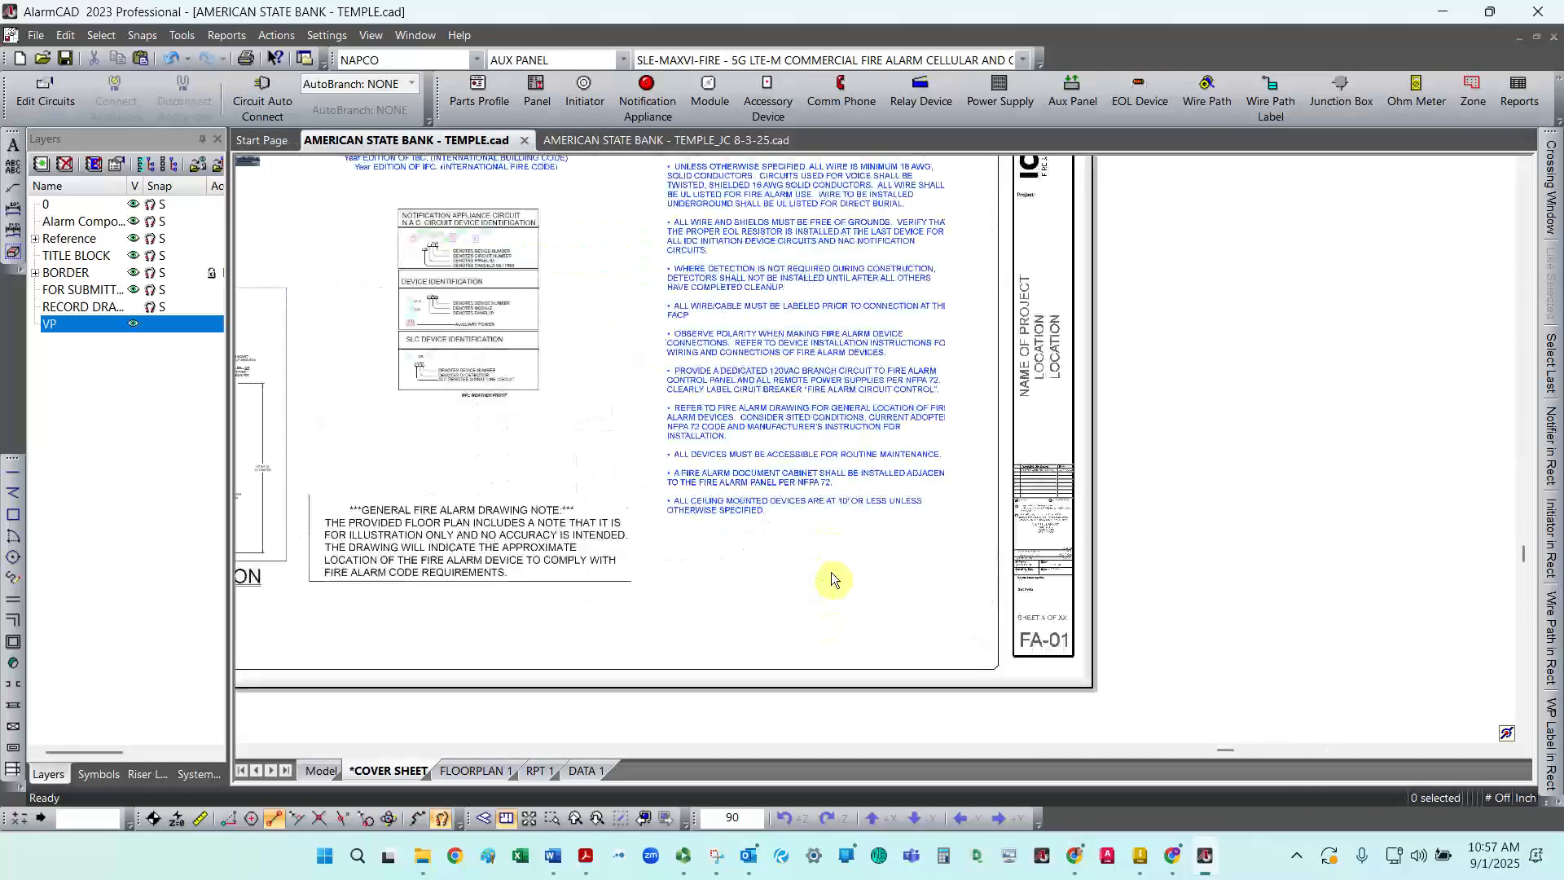
Step: Extend the cover sheet viewport's right edge toward the title block and raise its bottom-right corner
left_click(950, 362)
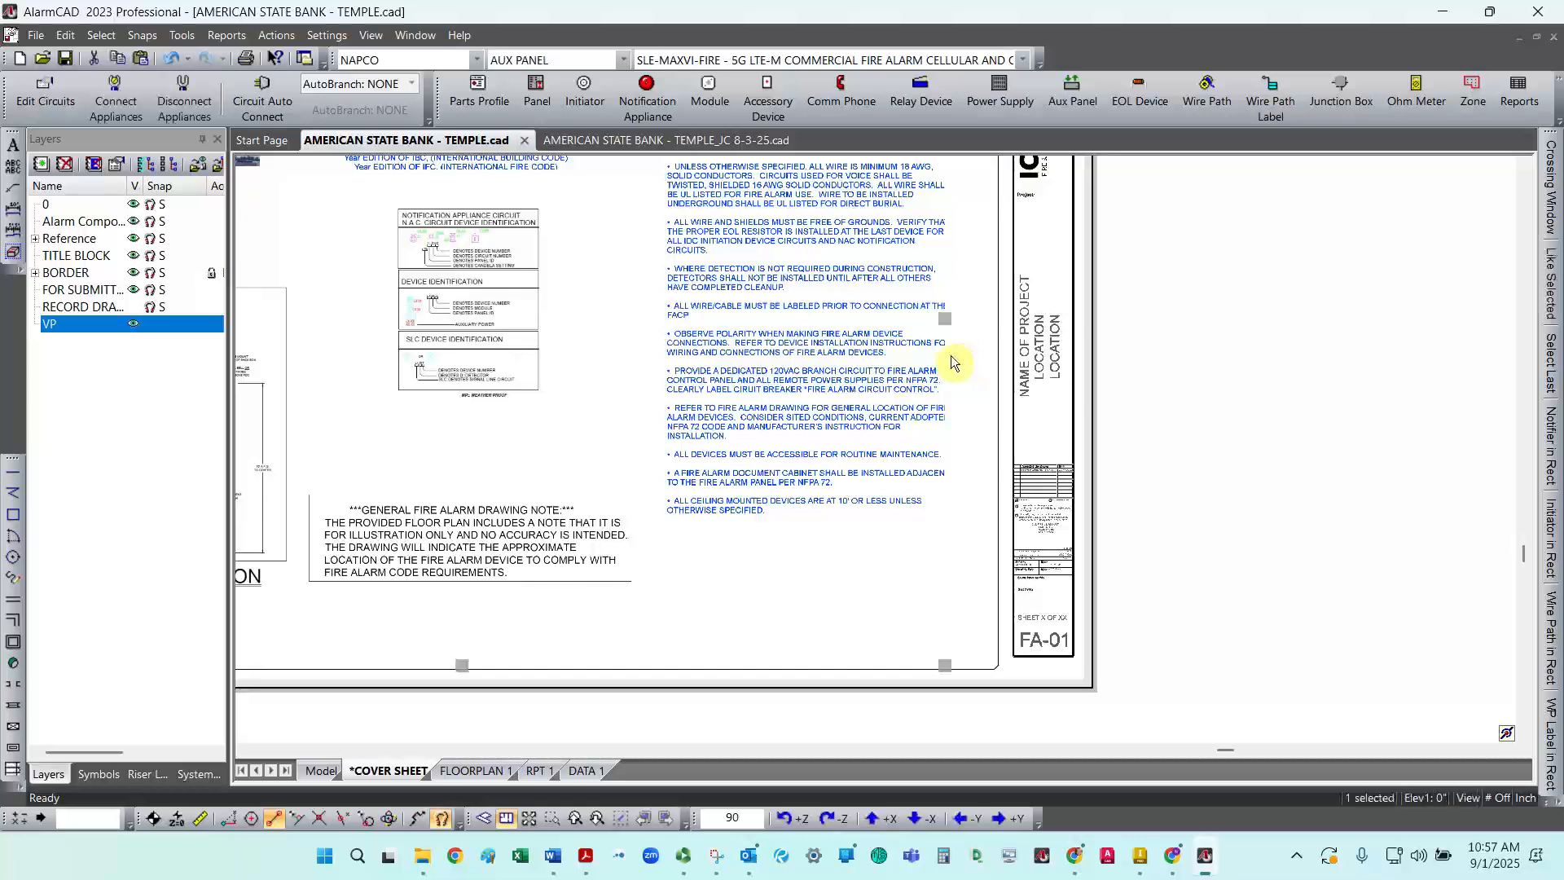
left_click_drag(947, 319, 970, 317)
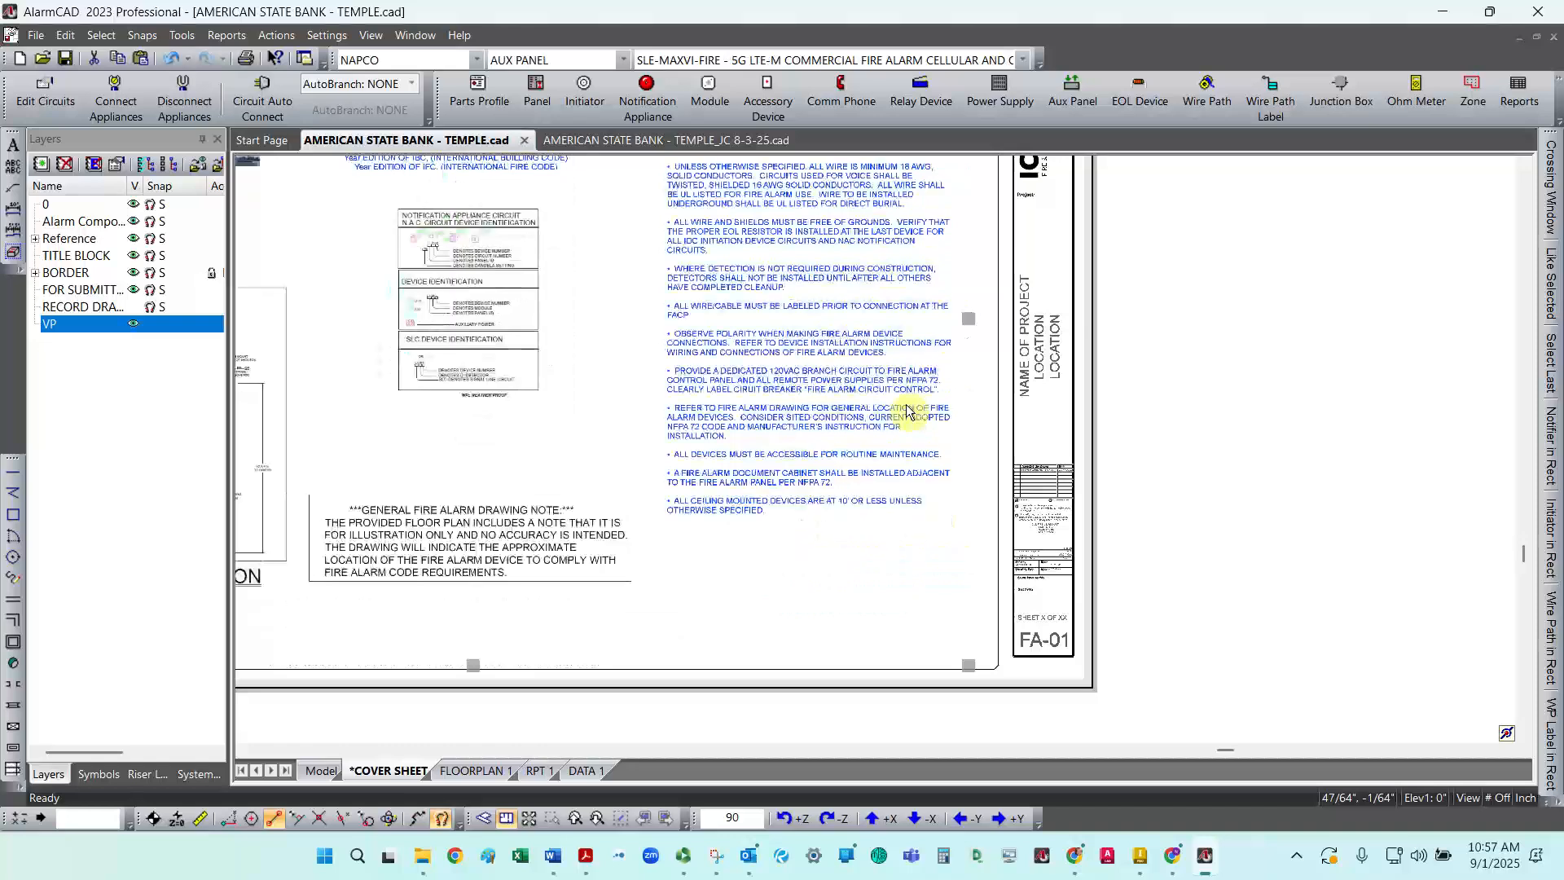
right_click(907, 412)
left_click(689, 594)
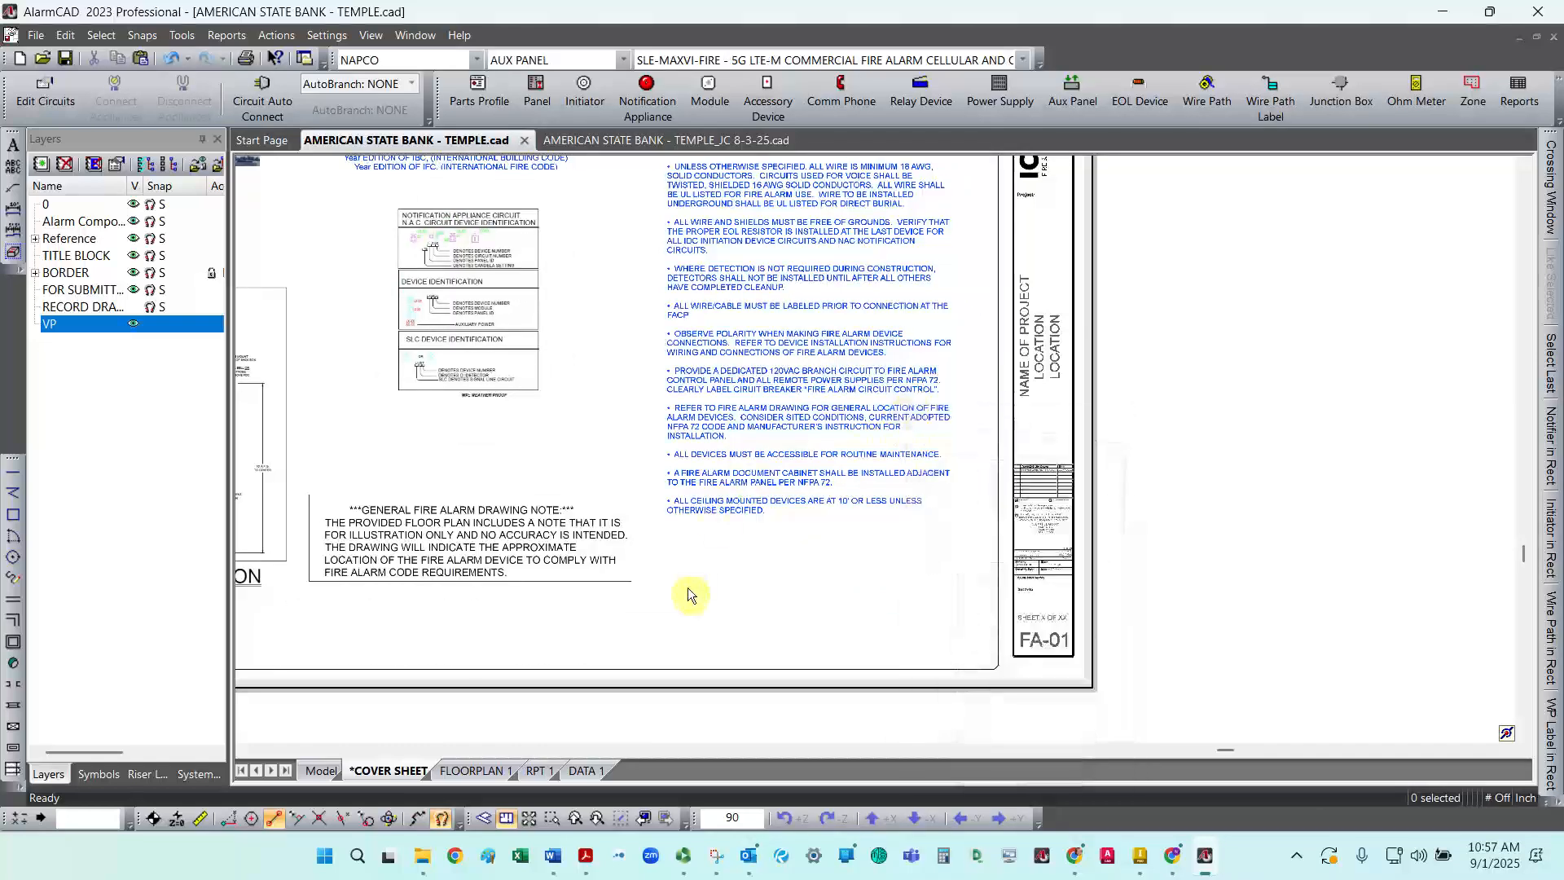
scroll(1296, 521, "down", 3)
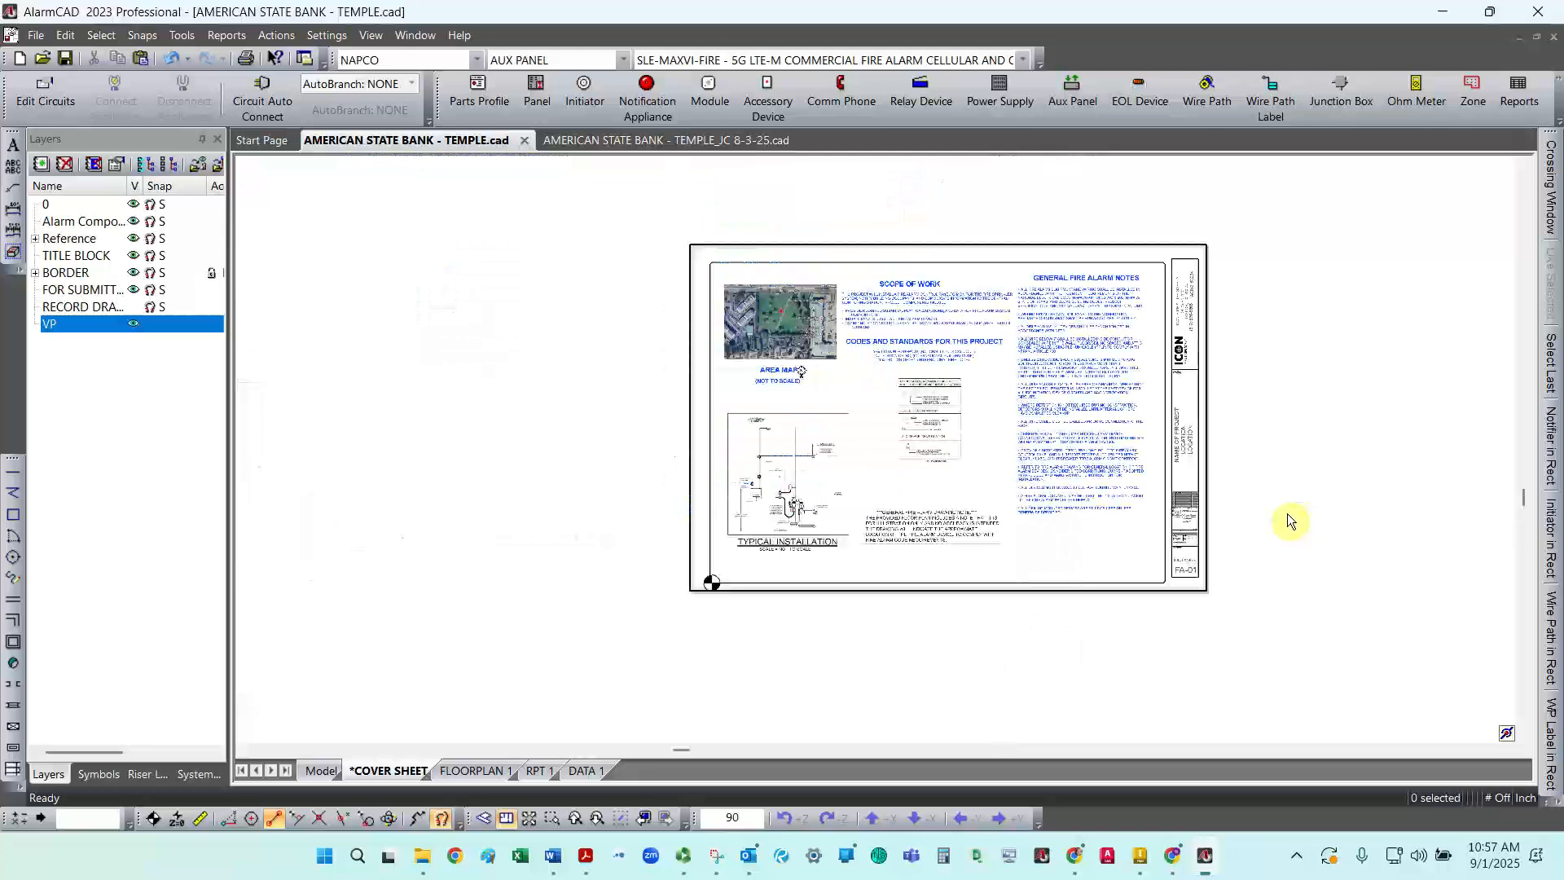
scroll(1283, 513, "up", 1)
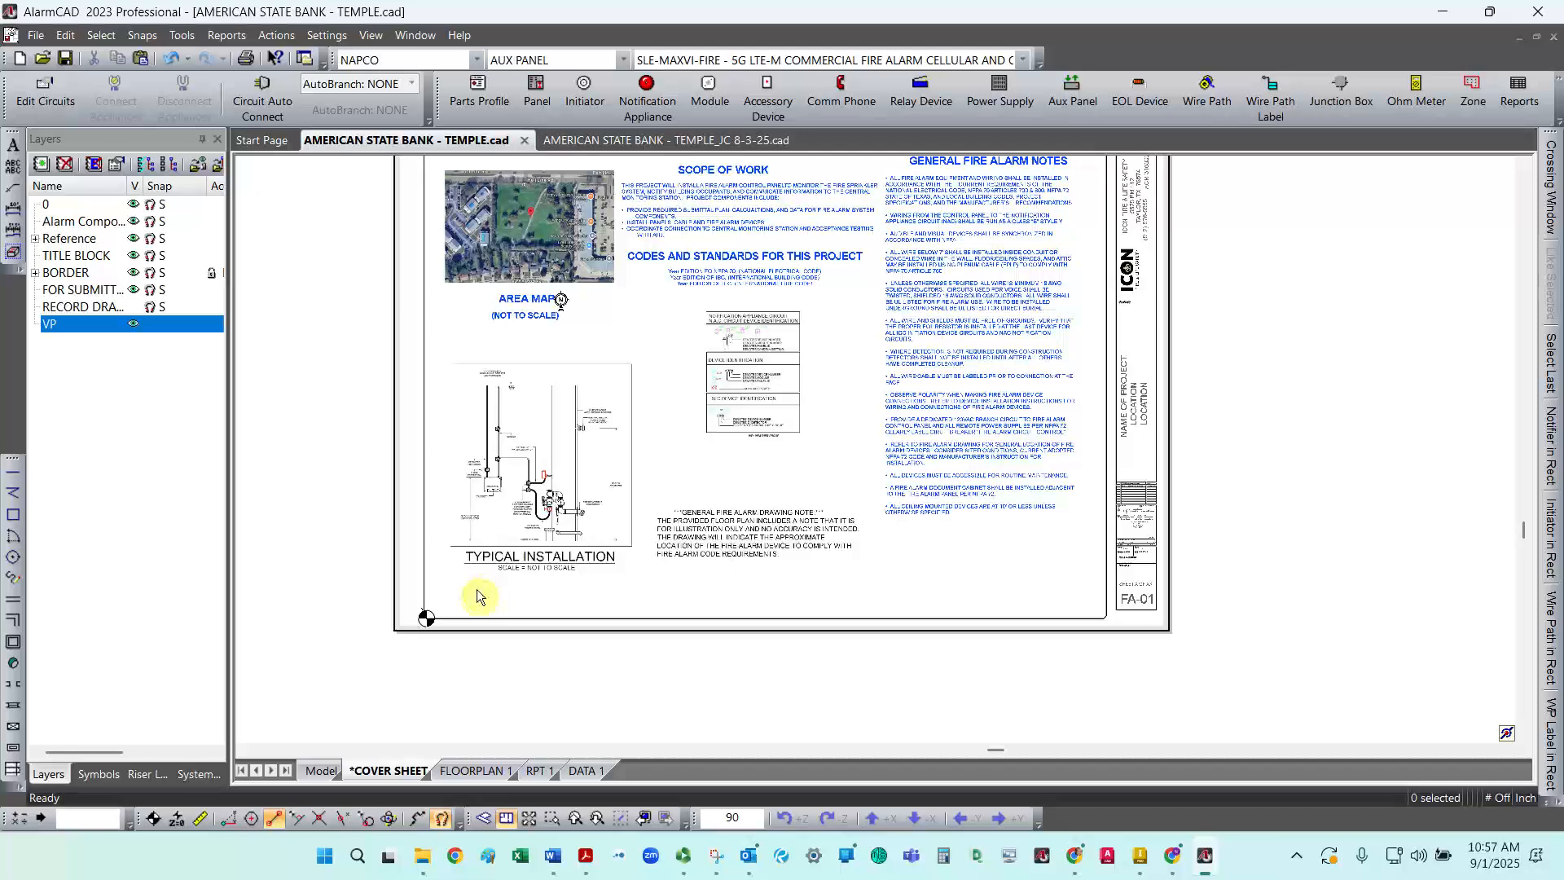
left_click(448, 592)
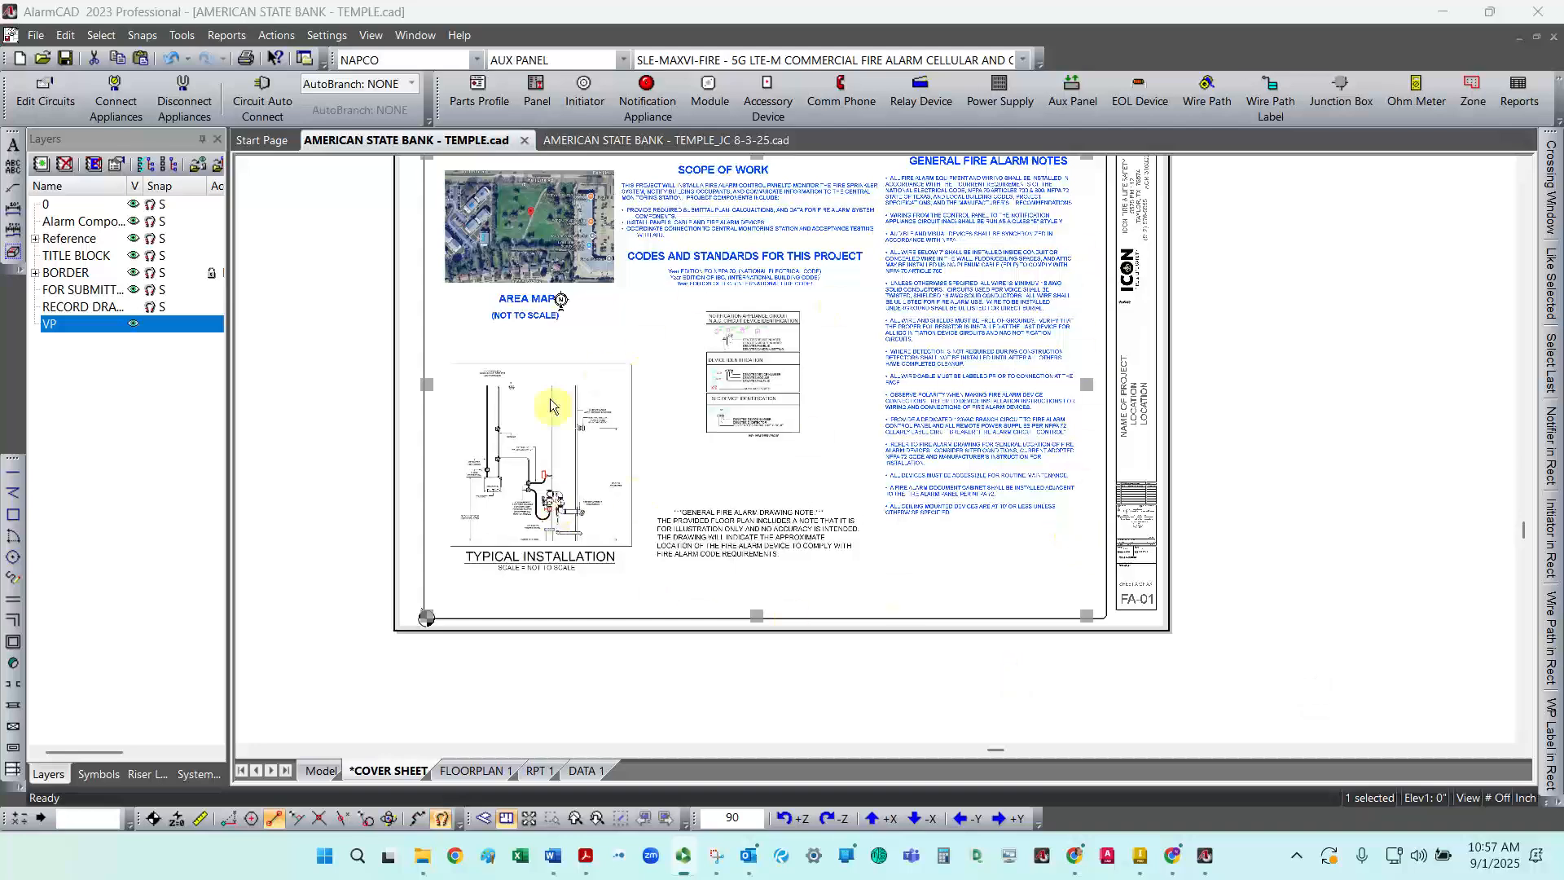
left_click(1087, 586)
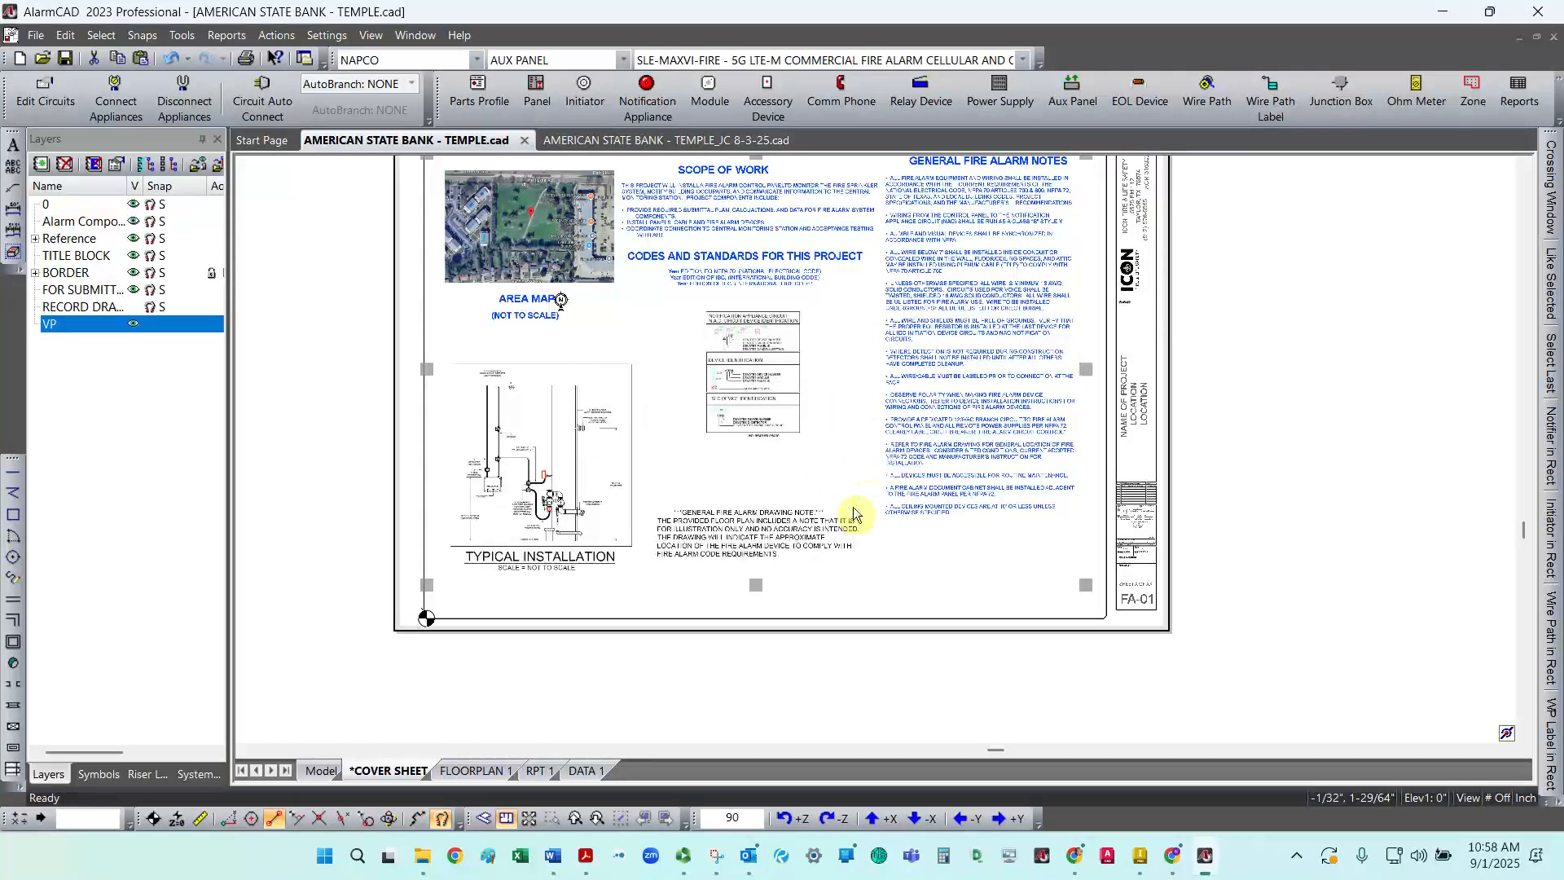
Step: Link the cover sheet viewport to the Callout -COVER PAGE element in its properties
right_click(769, 590)
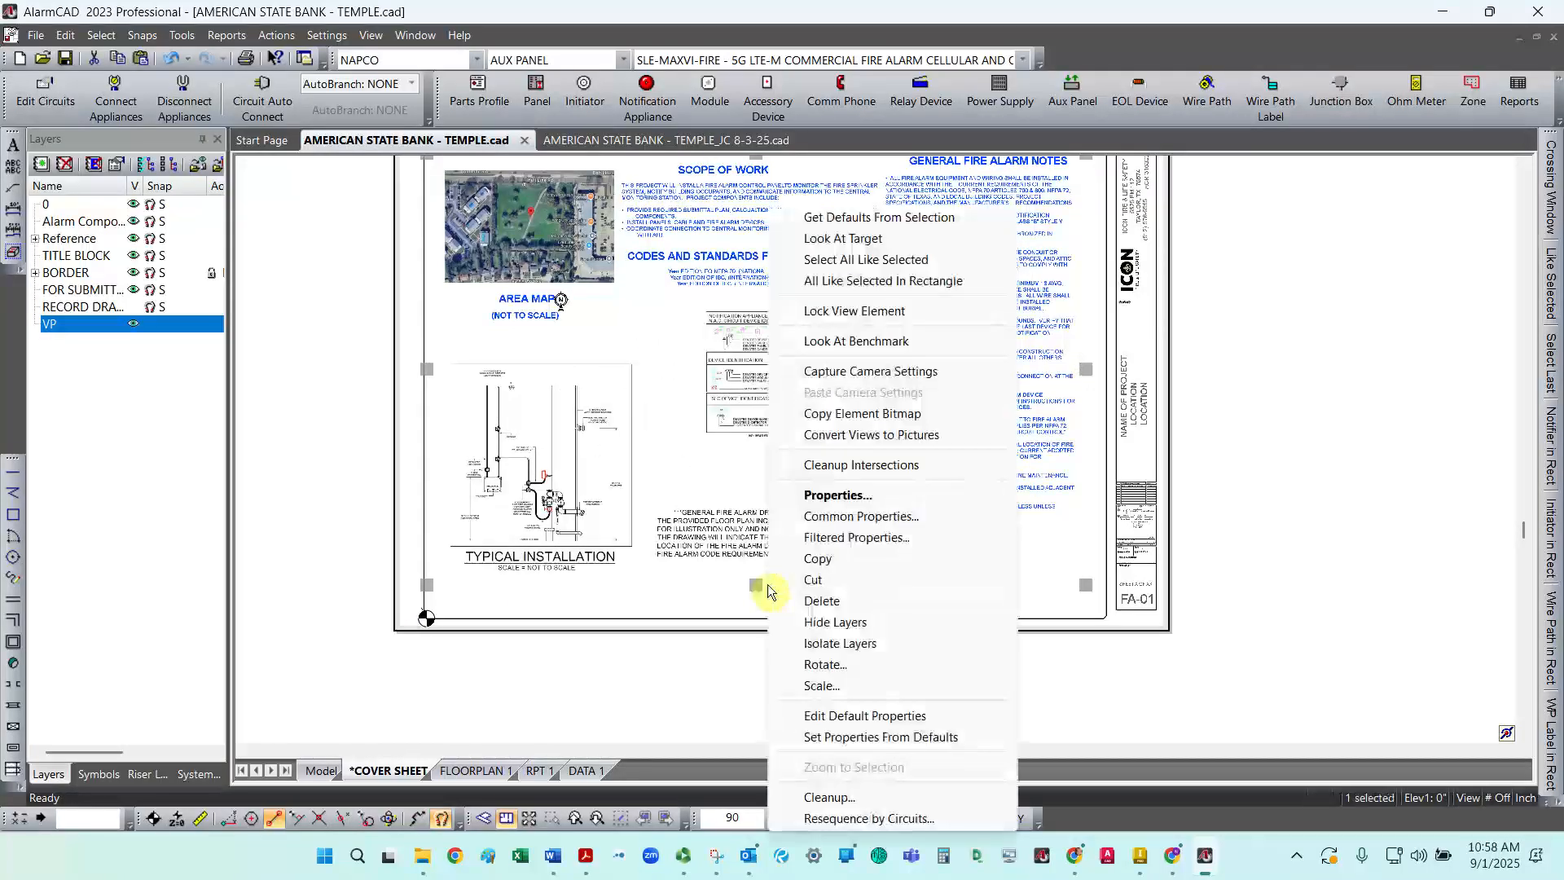
left_click(837, 494)
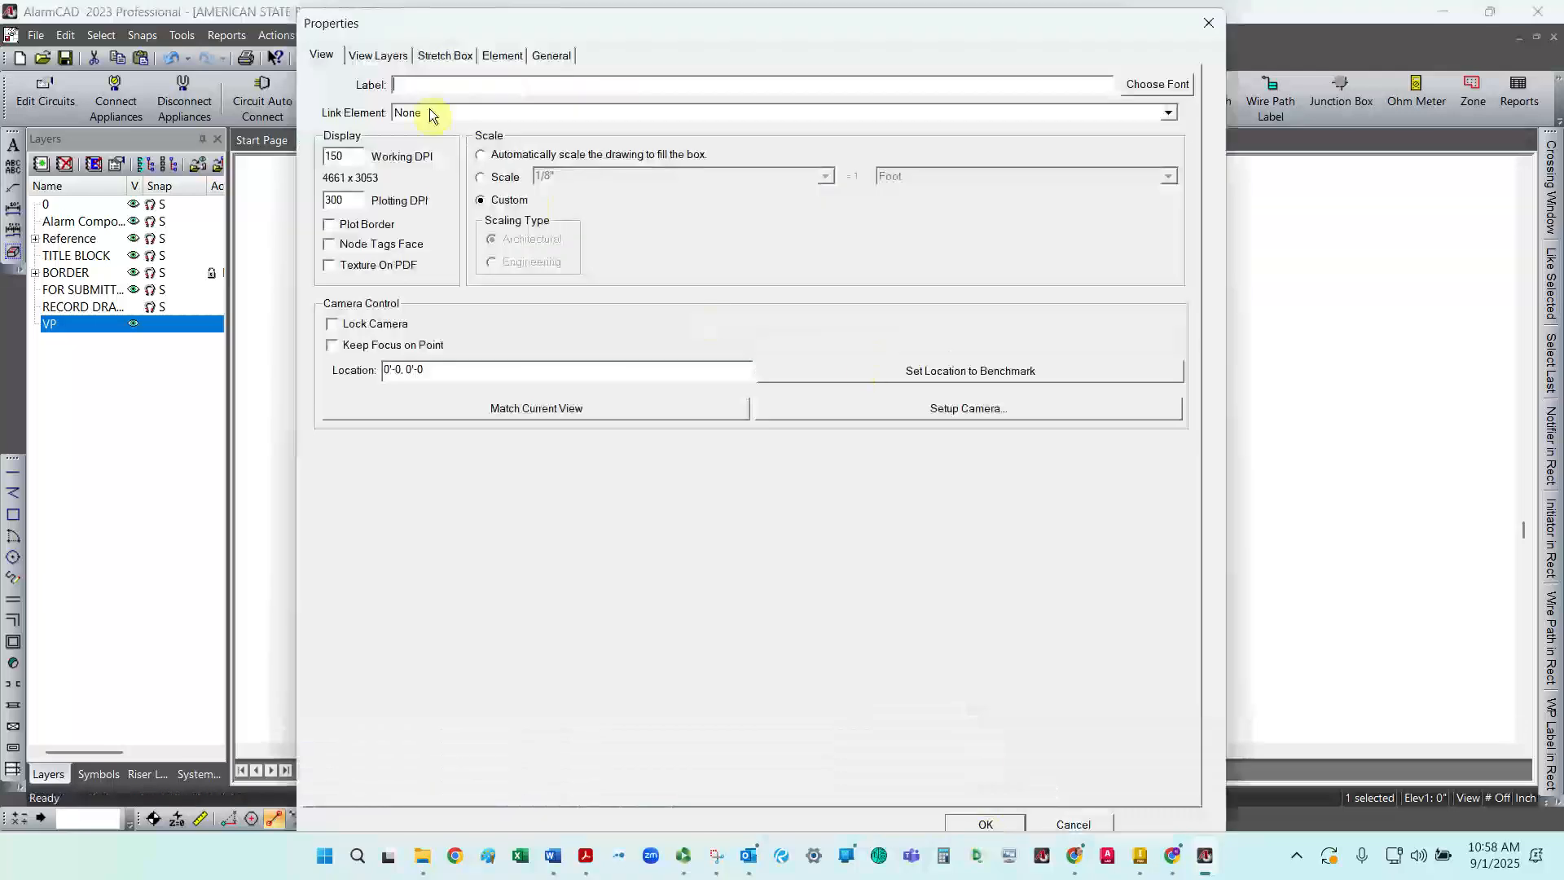
left_click(1169, 113)
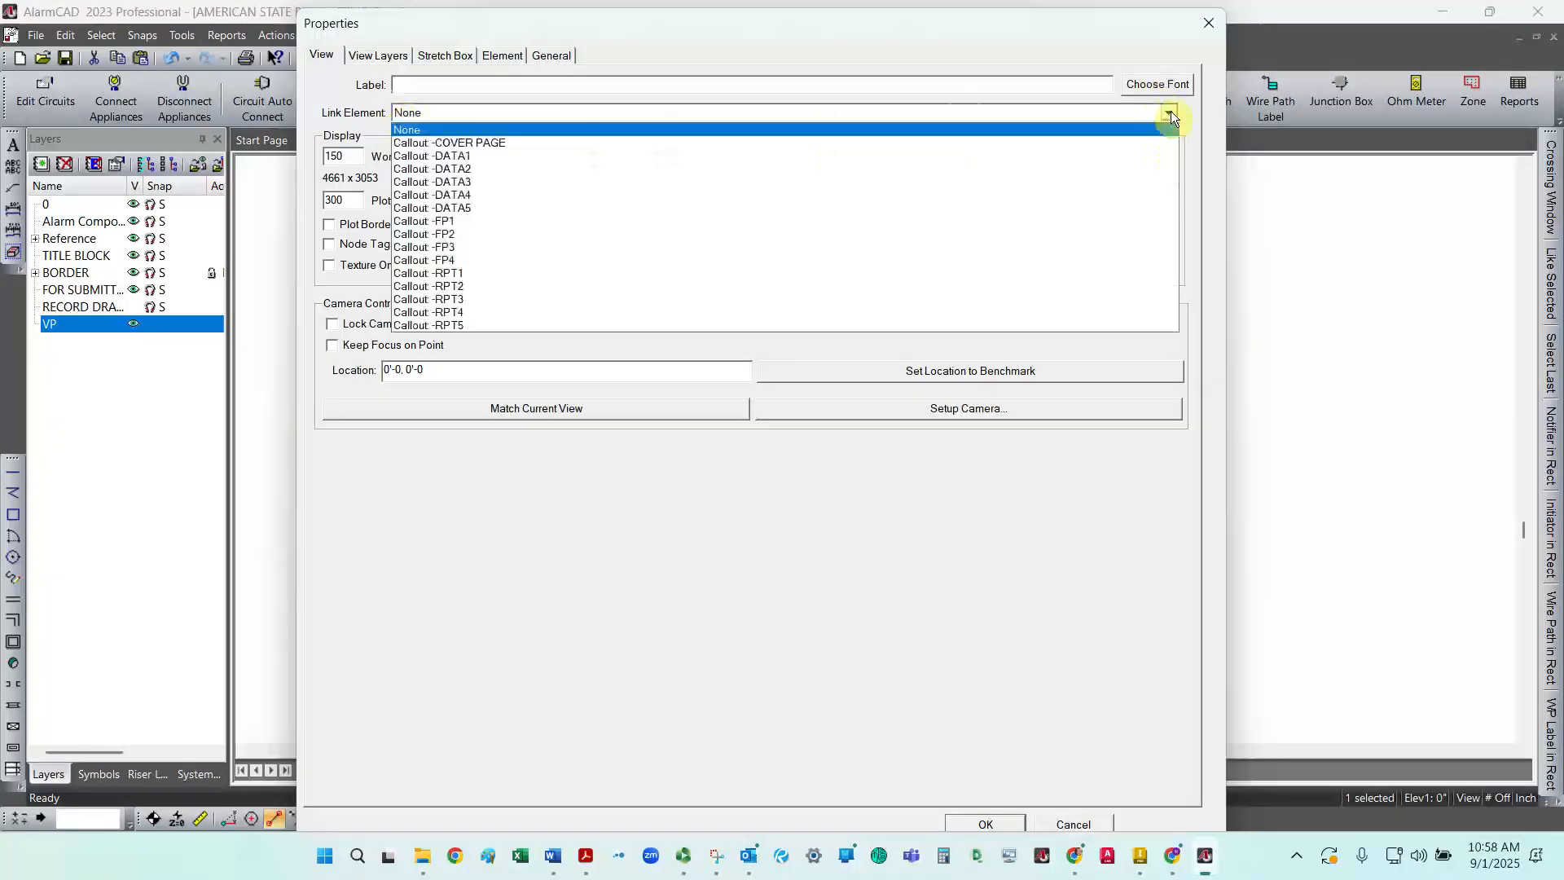
left_click(514, 142)
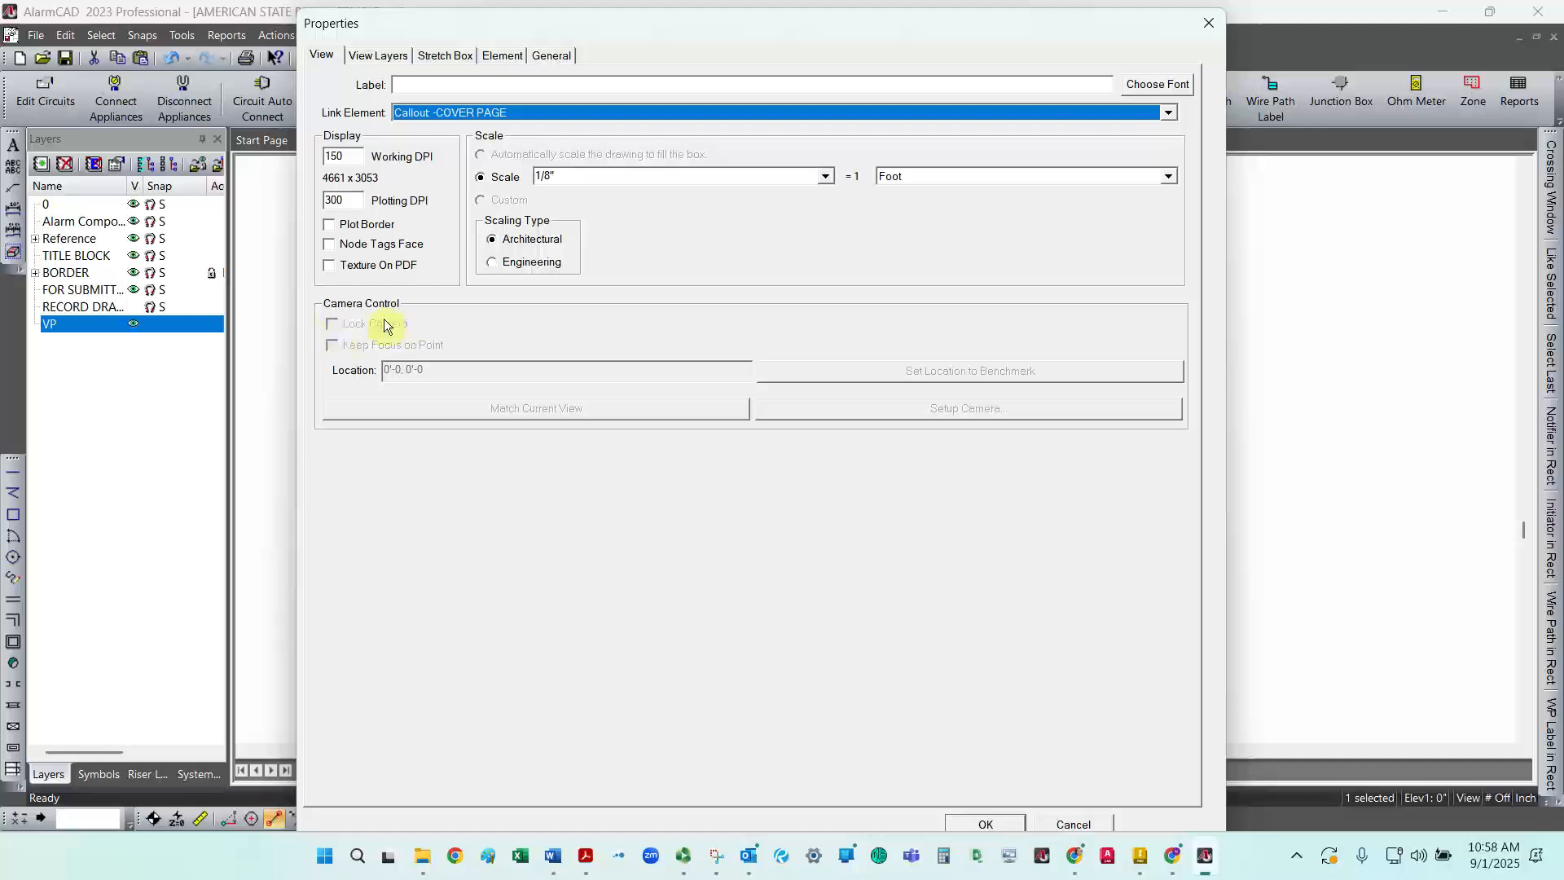
left_click(984, 824)
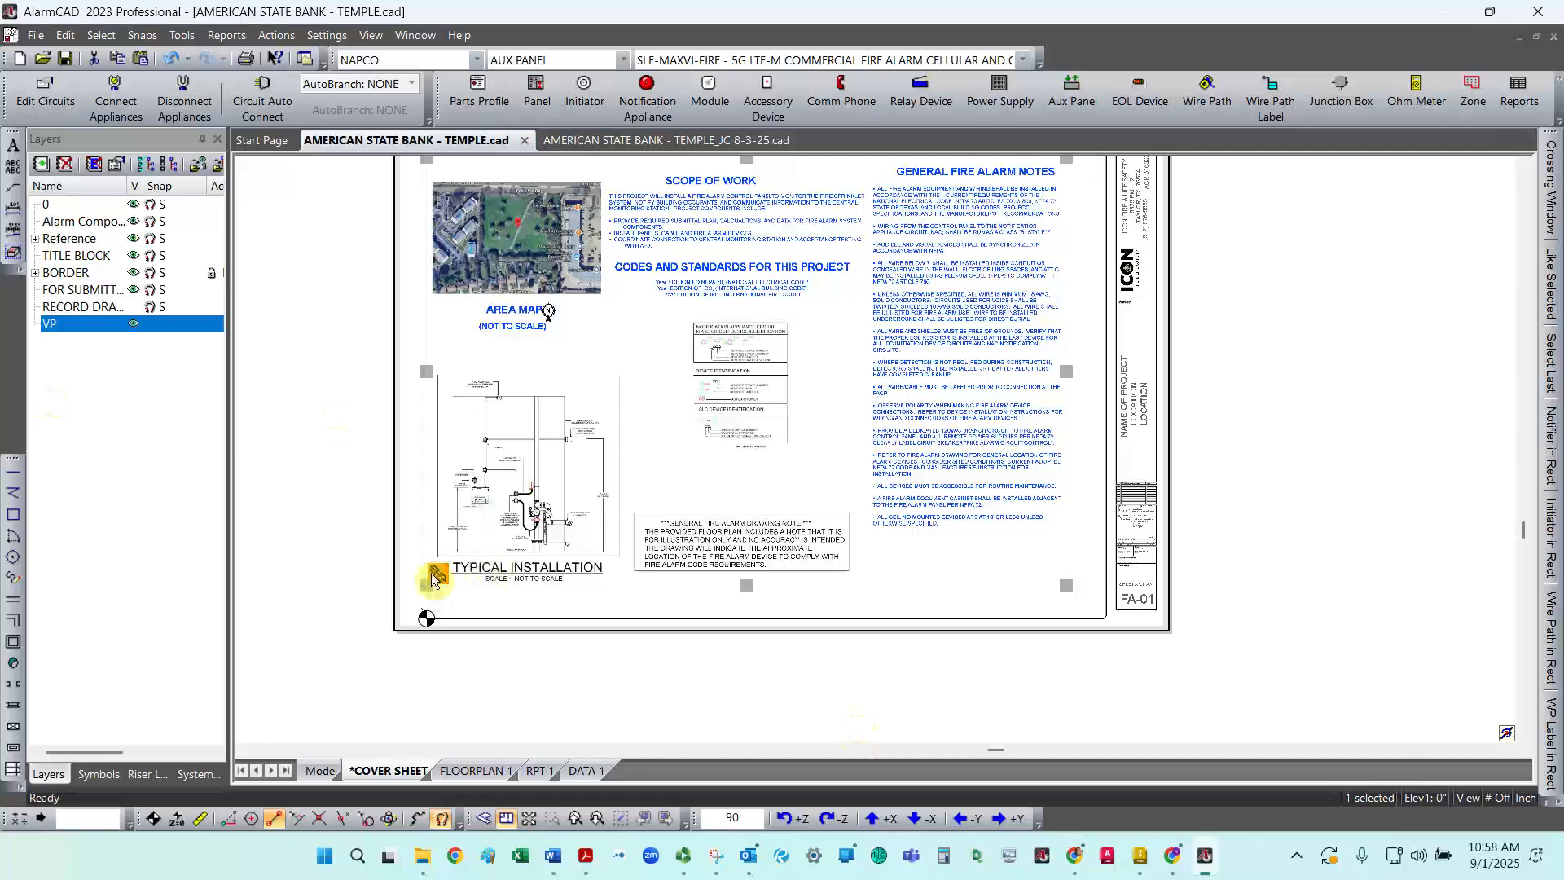
Step: Zoom in to inspect the content shown in the cover sheet viewport
left_click(994, 715)
scroll(528, 476, "up", 2)
scroll(528, 476, "down", 2)
scroll(558, 273, "up", 1)
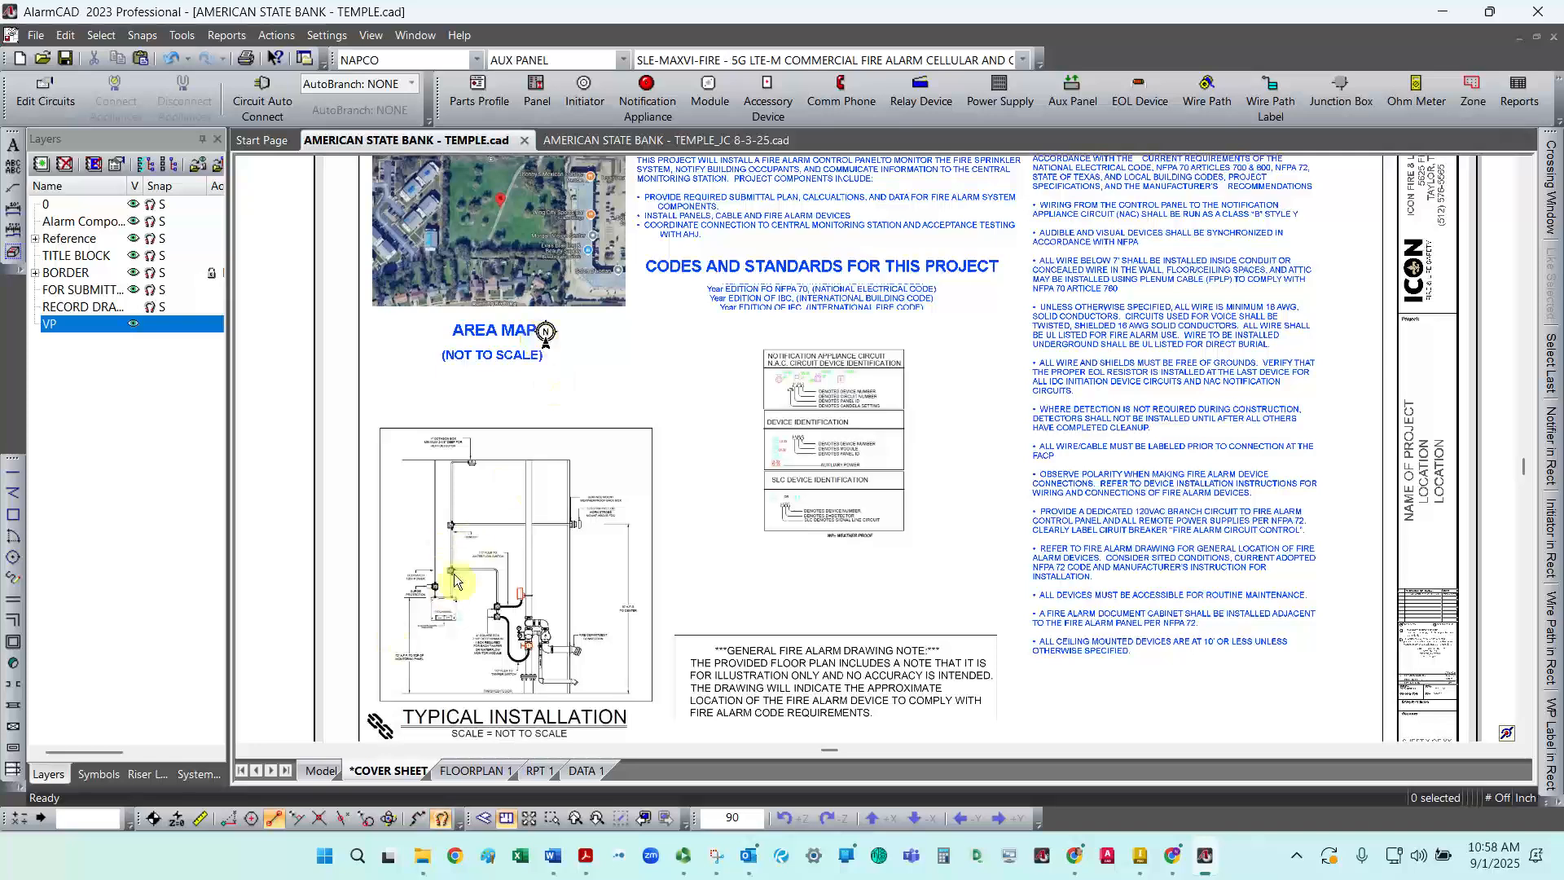
Step: In Model space, move the area map's north arrow symbol to the right, away from the AREA MAP title
left_click(321, 770)
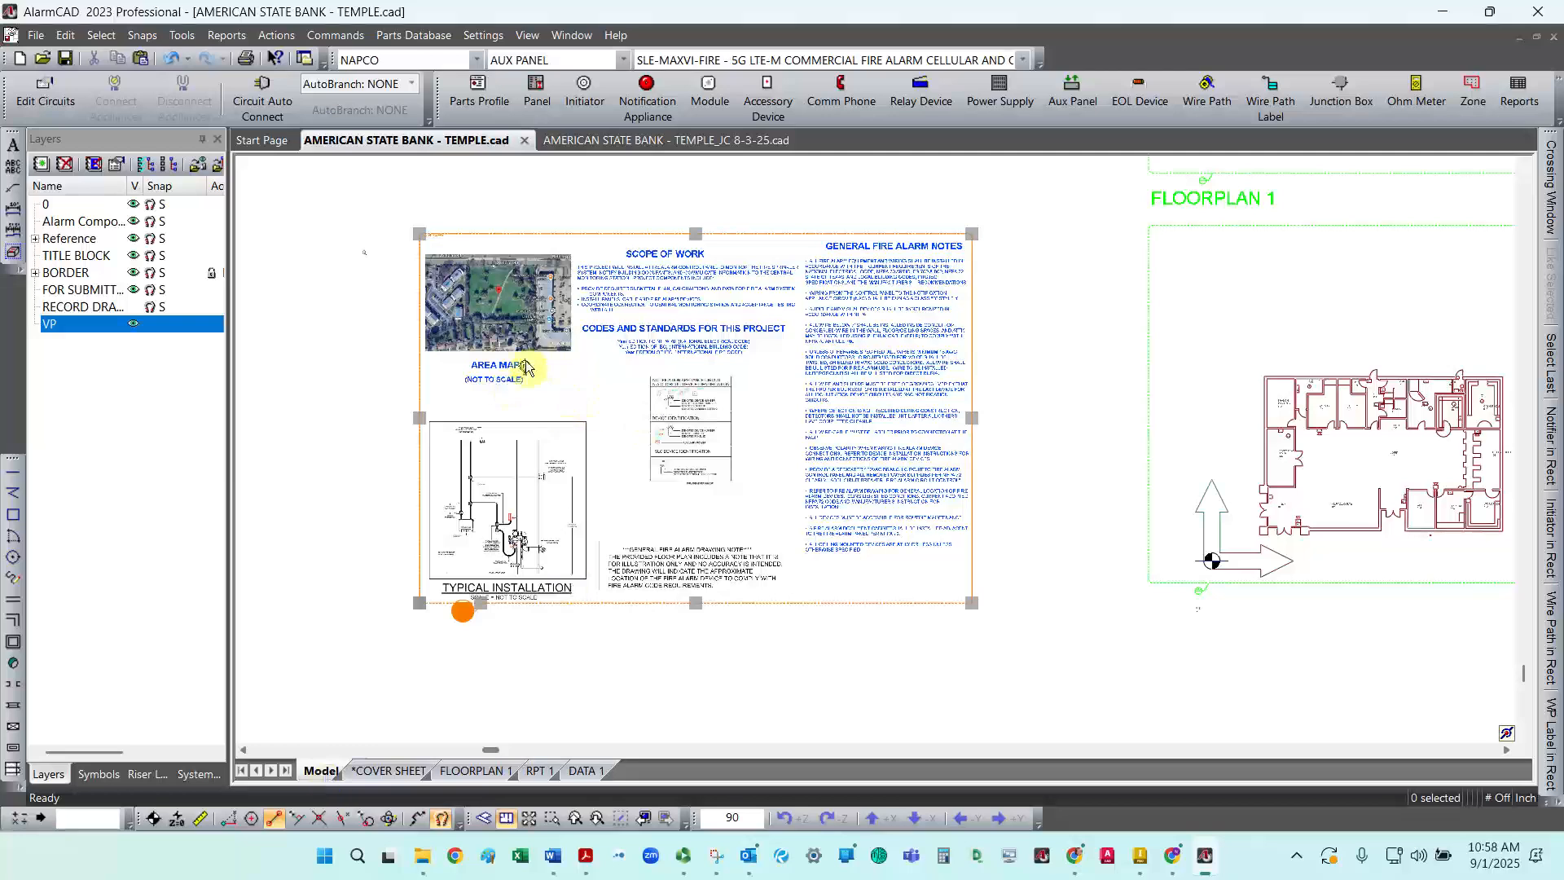
double_click(513, 383)
scroll(515, 386, "up", 5)
left_click(525, 395)
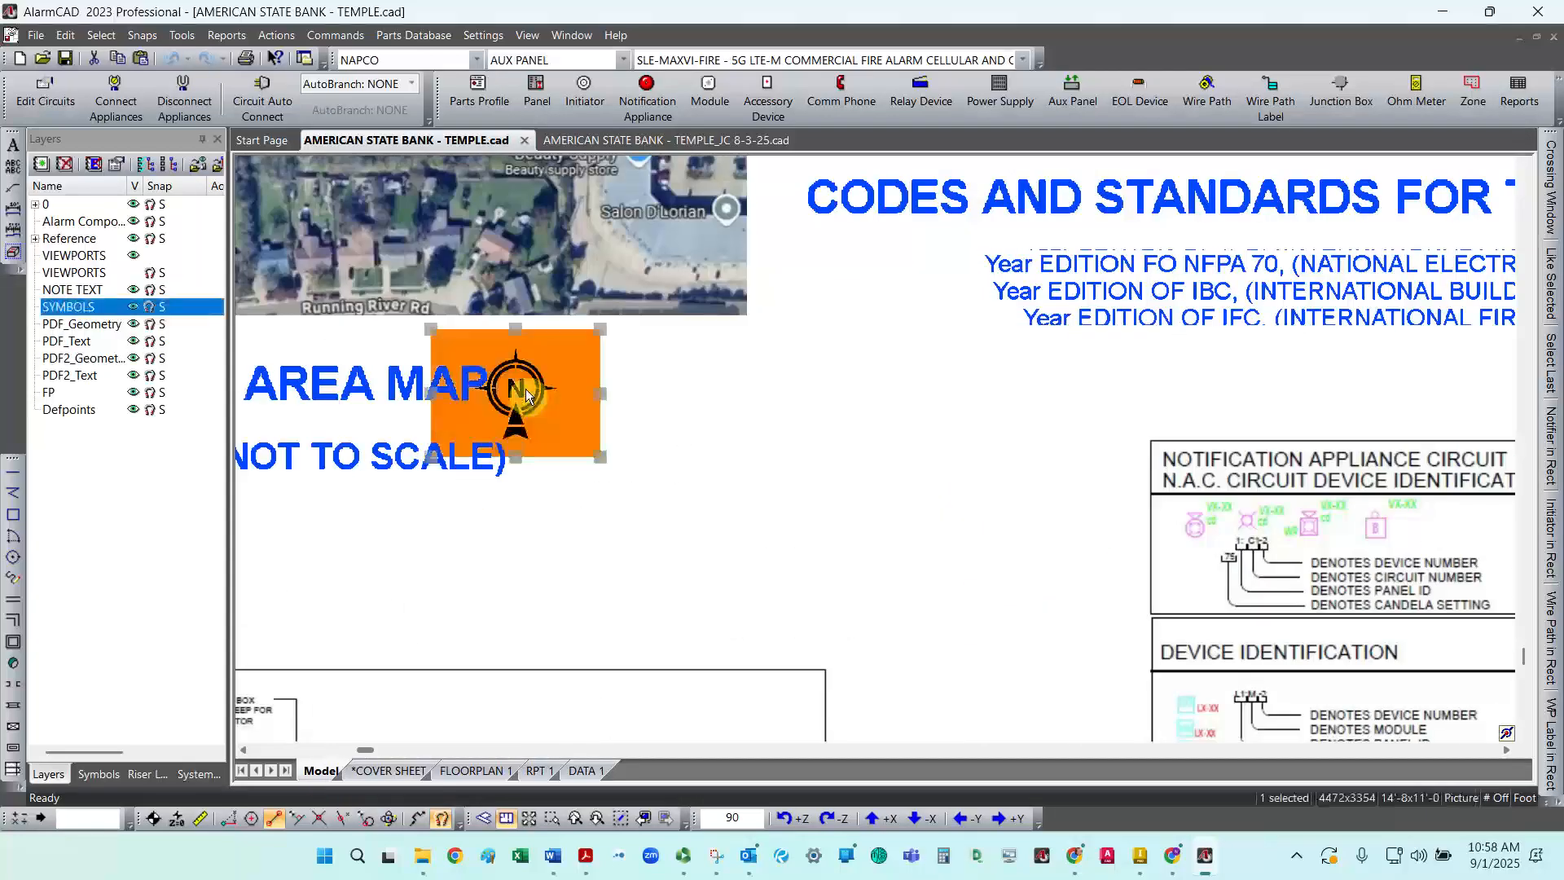
left_click_drag(600, 396, 633, 413)
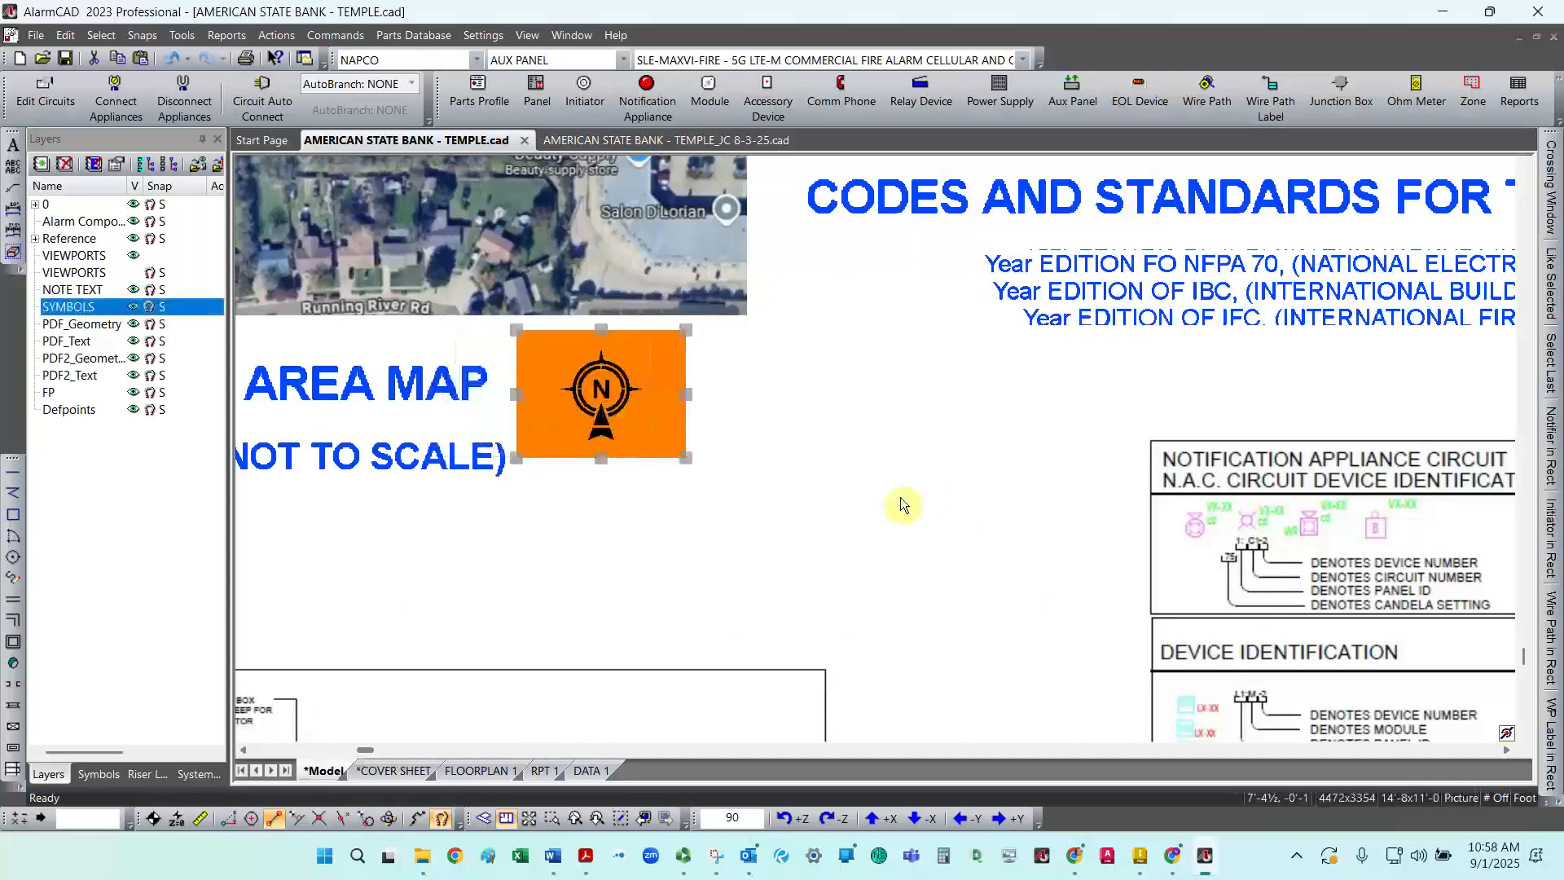
key("Escape")
scroll(501, 480, "down", 3)
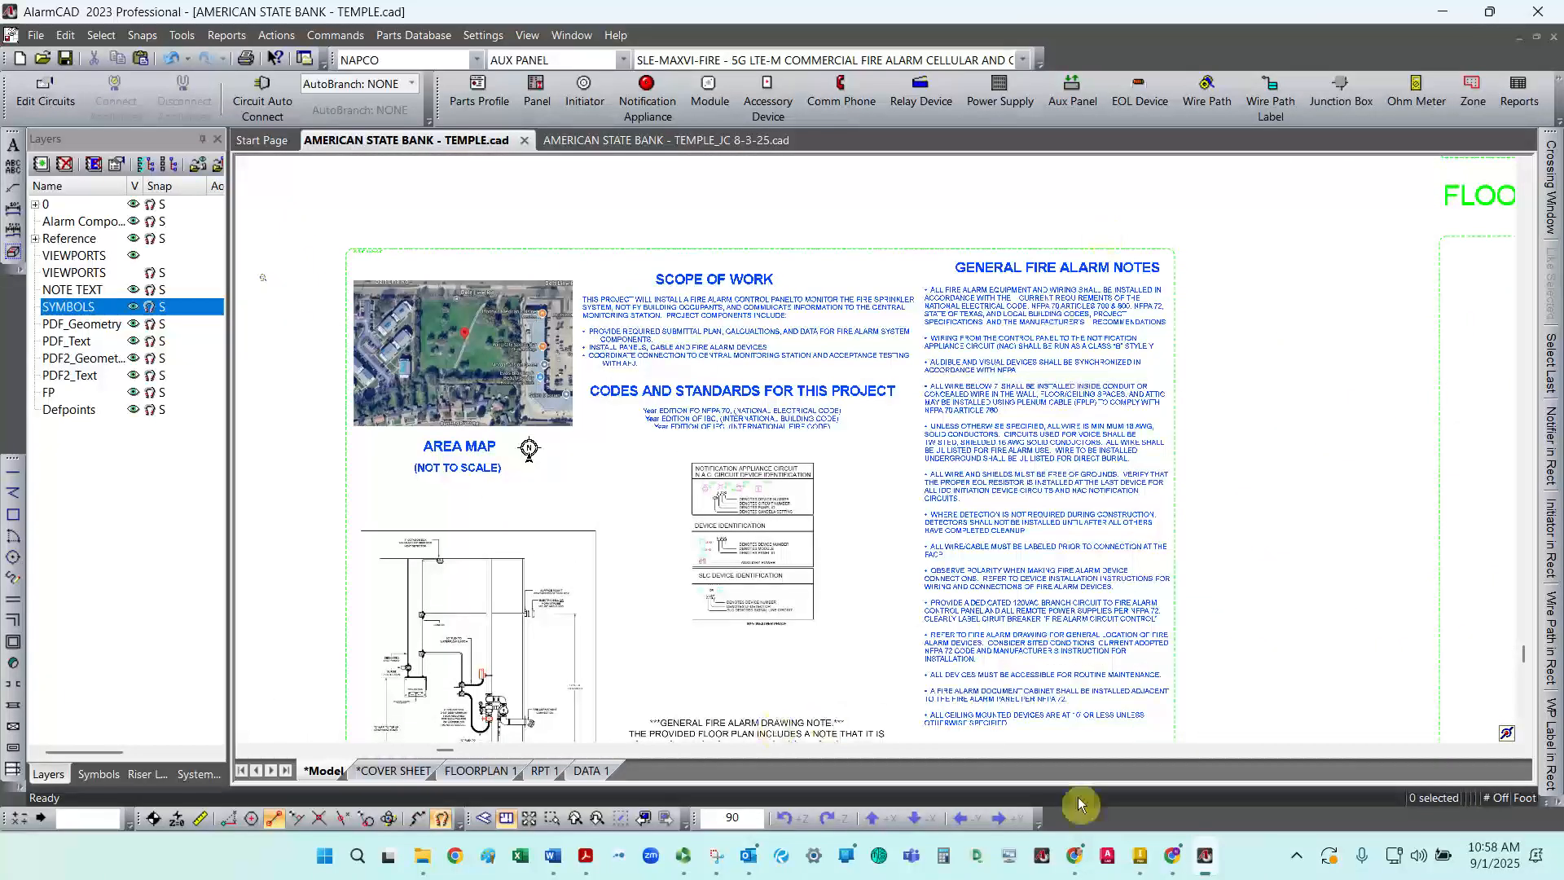
Step: Nudge the General Fire Alarm Notes text block slightly down and right
left_click(1006, 710)
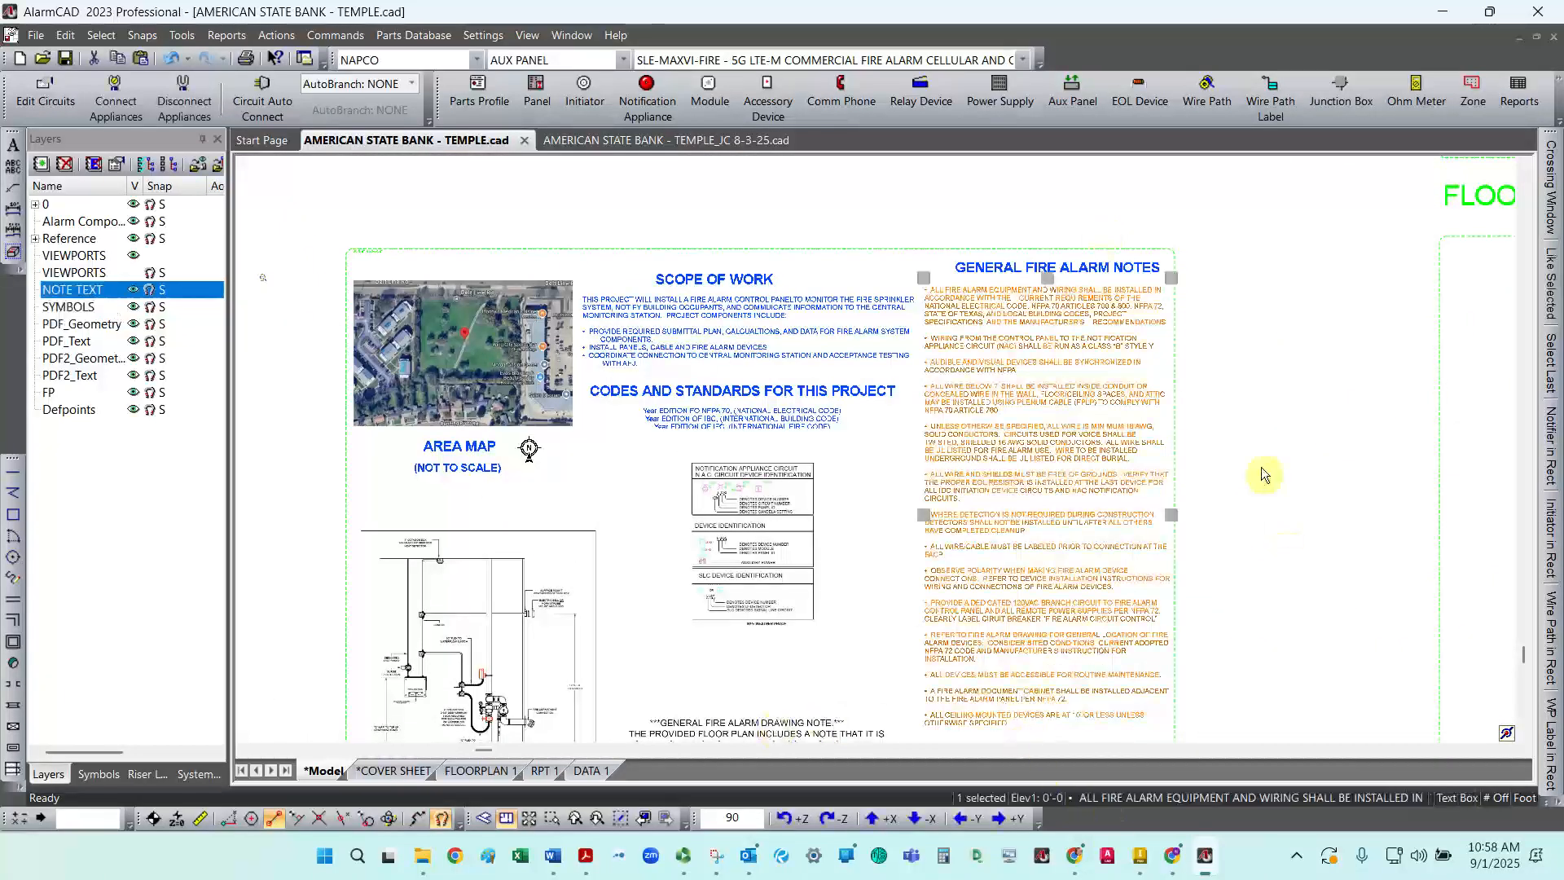
scroll(1262, 468, "down", 2)
left_click_drag(1120, 663, 1126, 673)
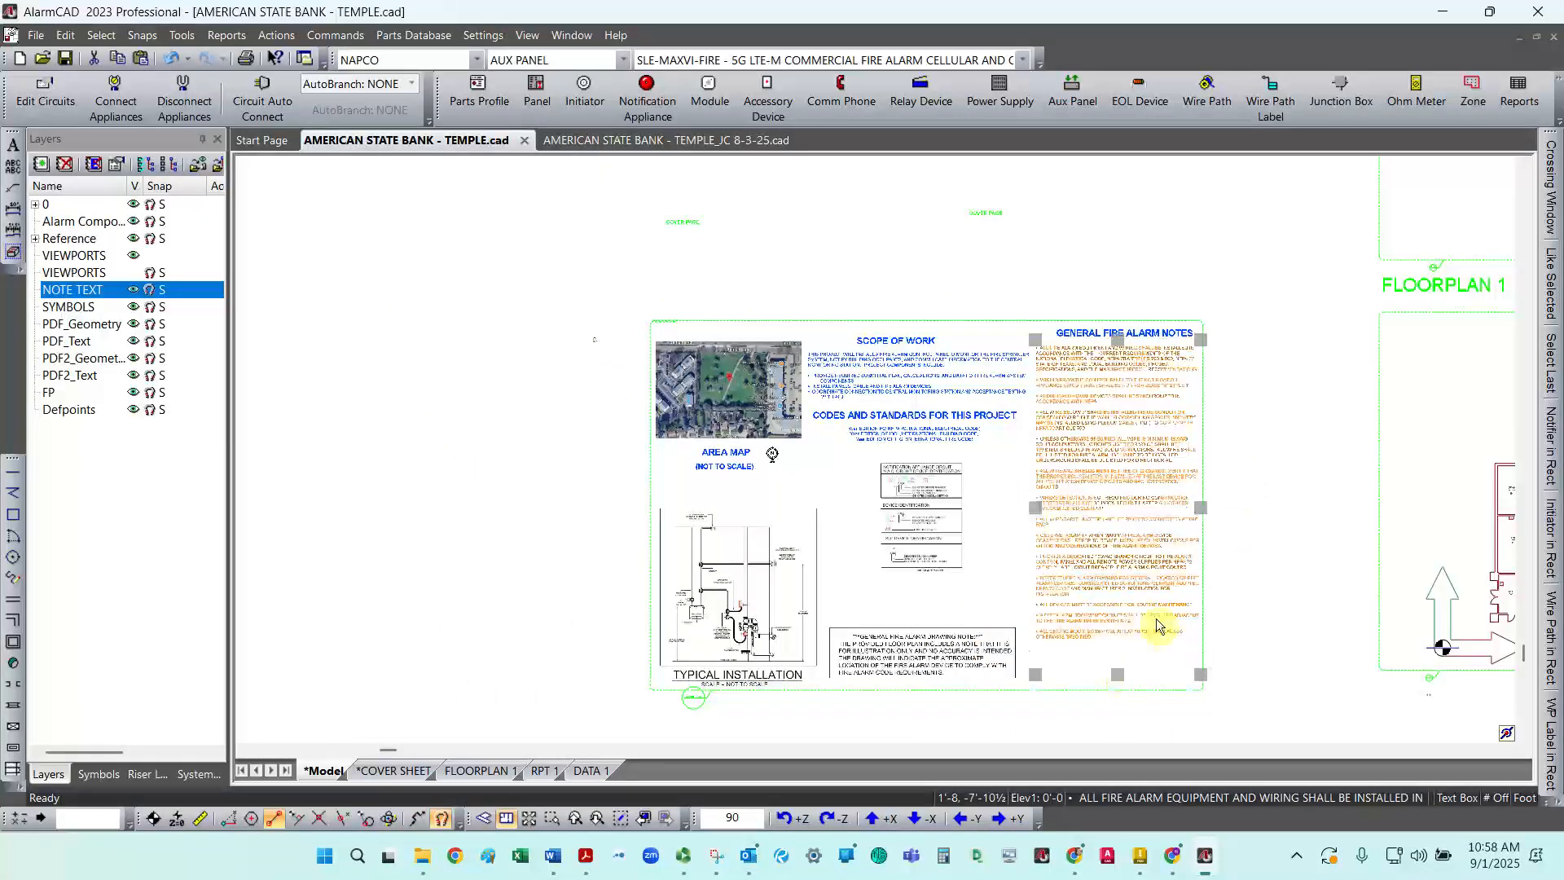
scroll(1187, 513, "up", 4)
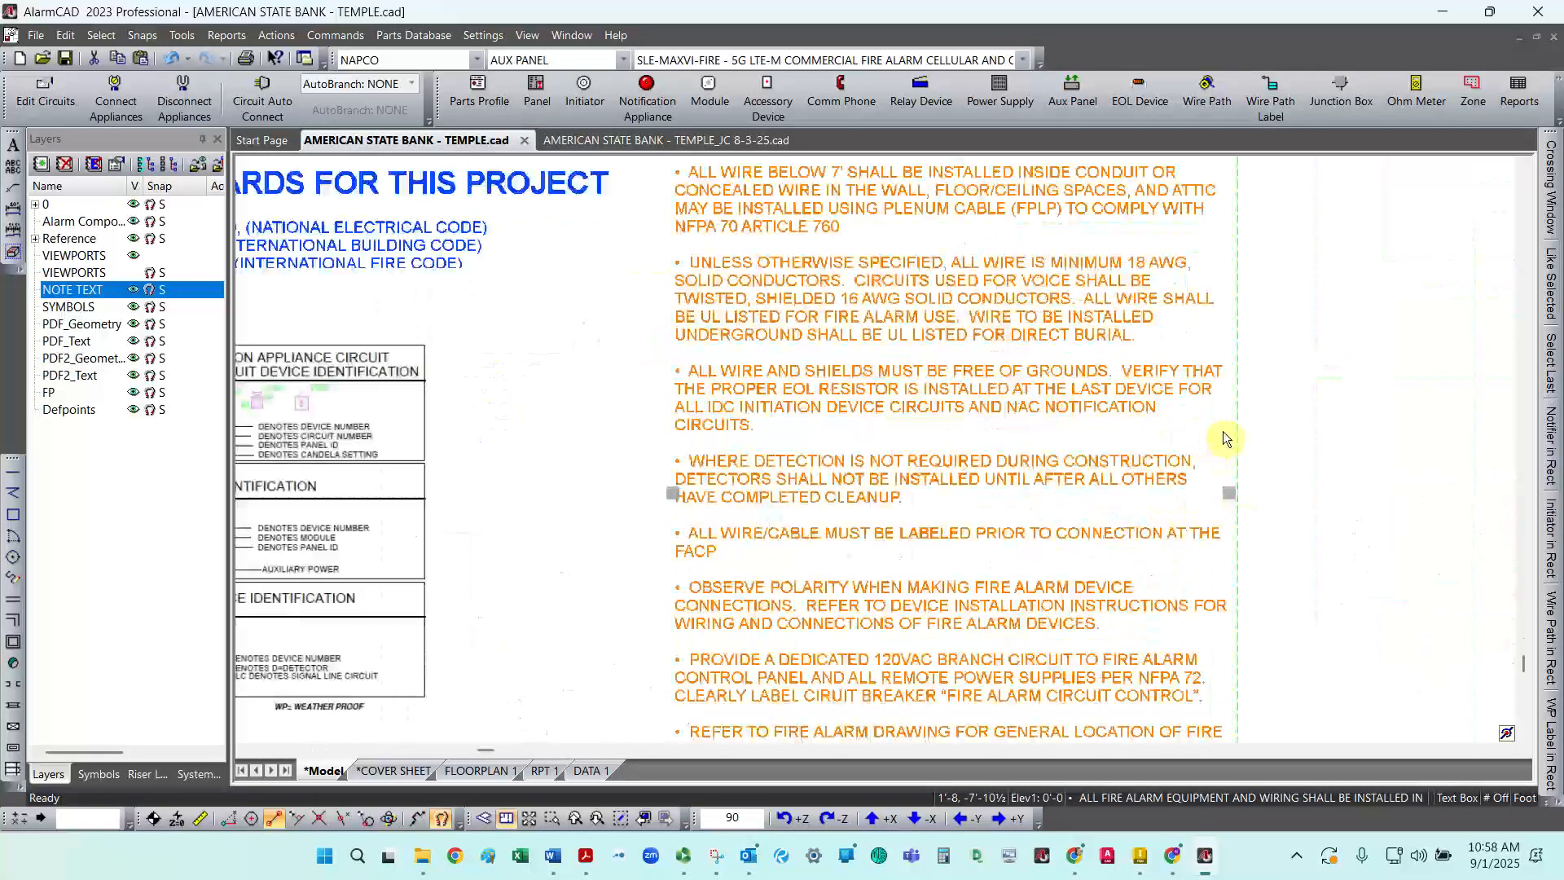
left_click(1297, 403)
scroll(991, 492, "down", 3)
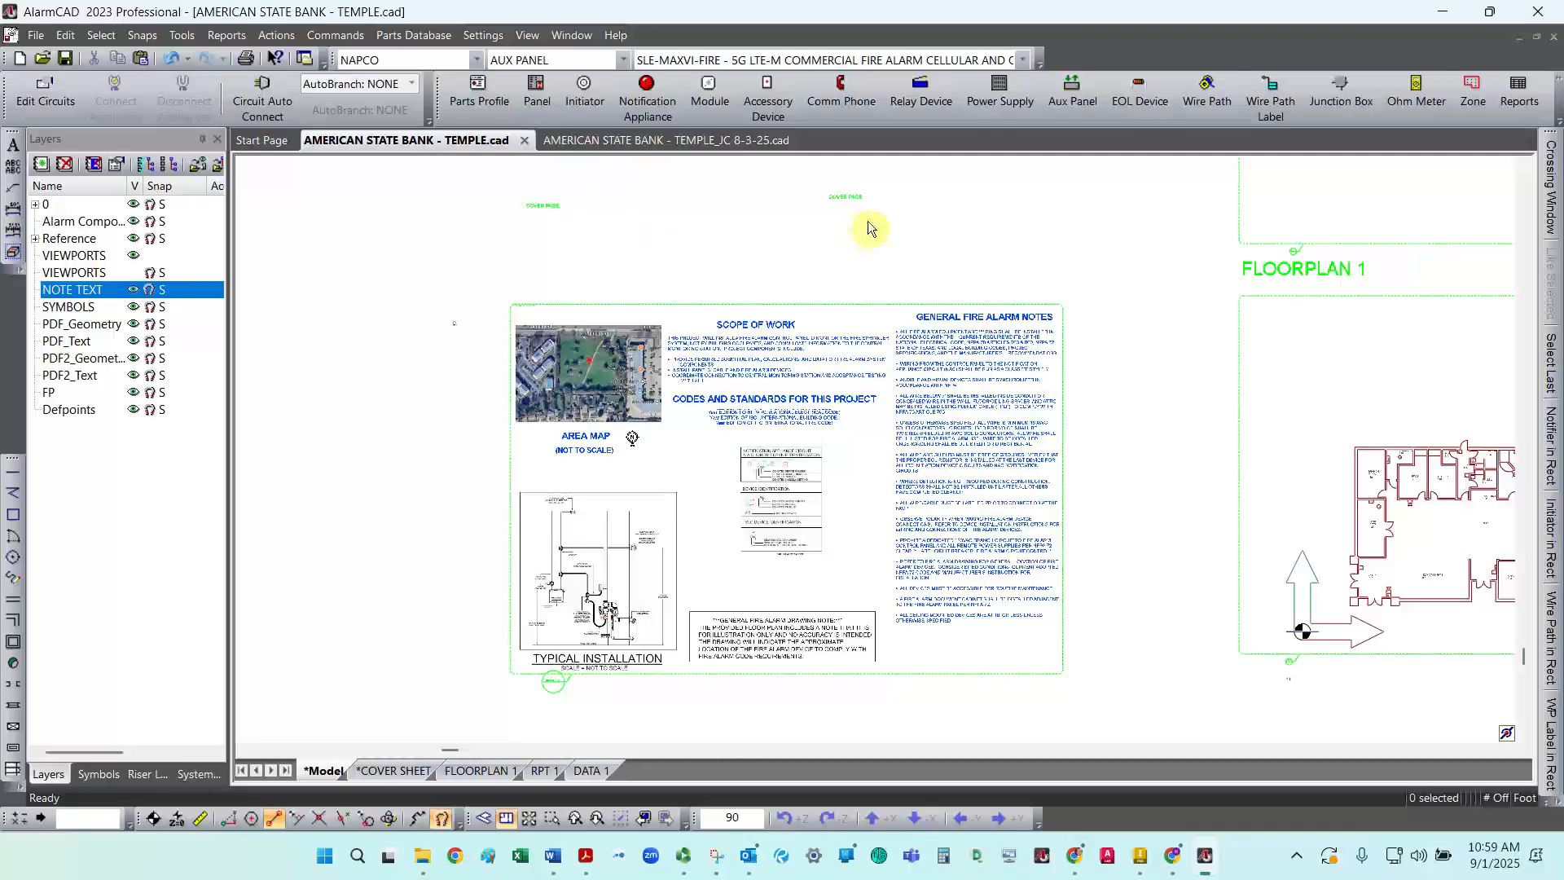
Step: Review the updated cover sheet layout and return to Model space
left_click_drag(878, 216, 514, 187)
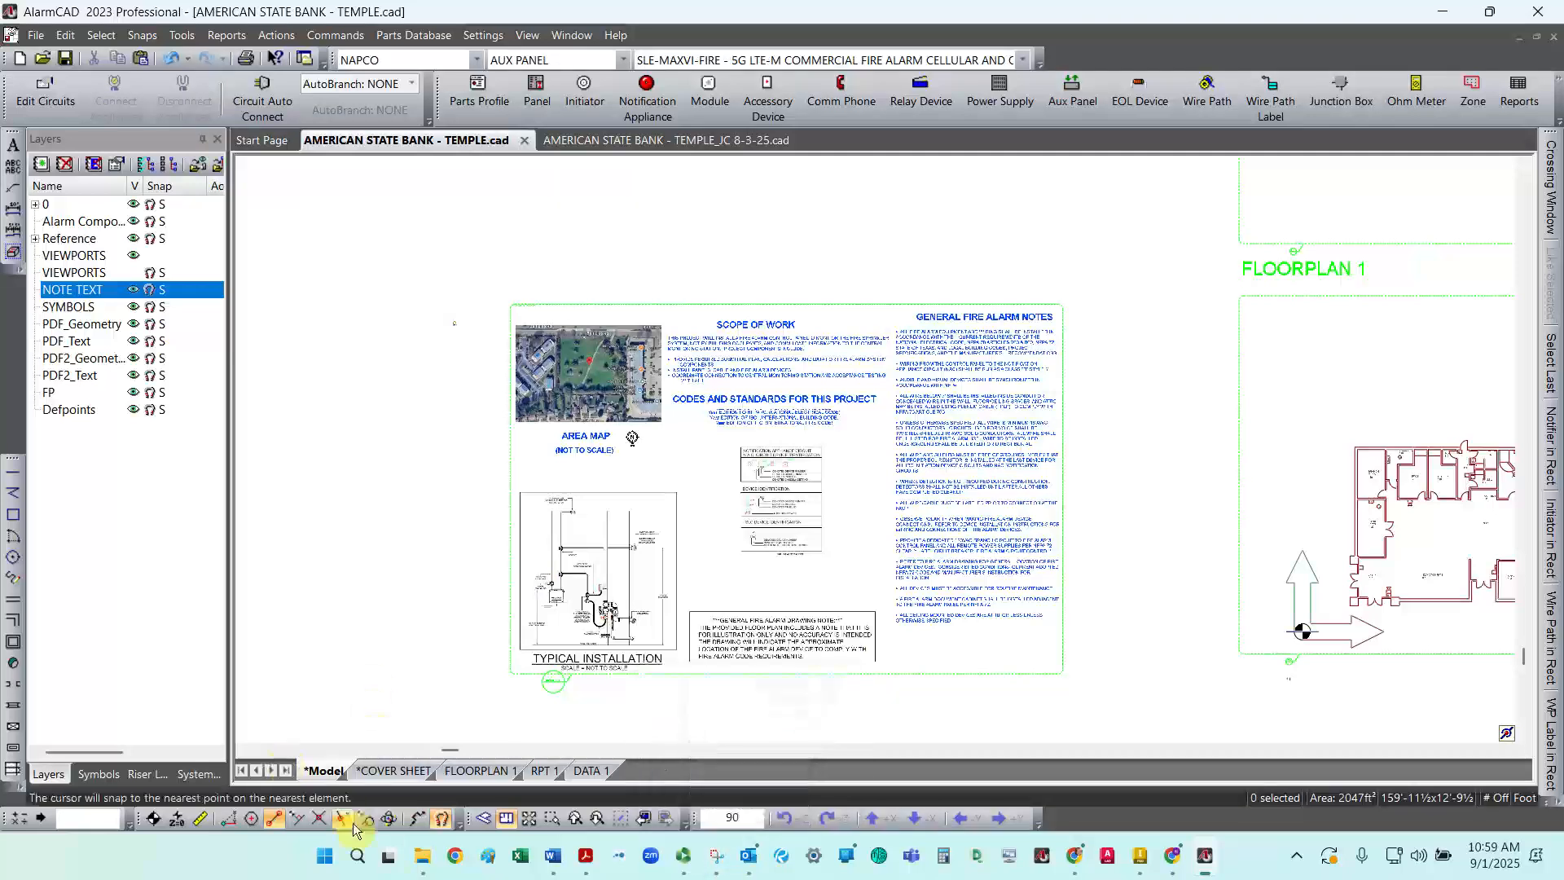
left_click(395, 772)
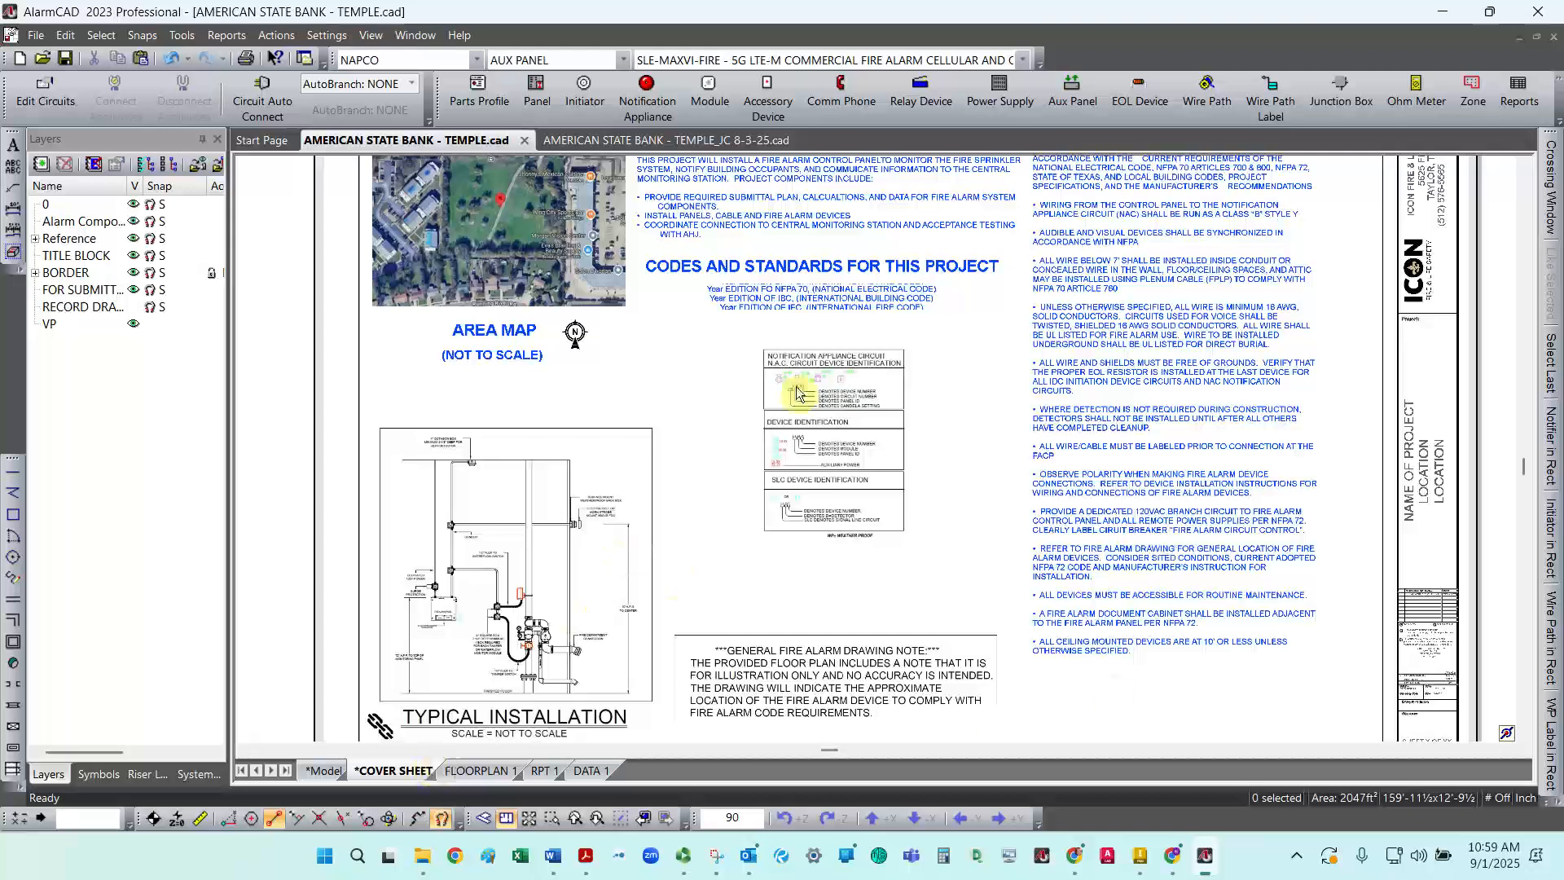
scroll(855, 289, "up", 3)
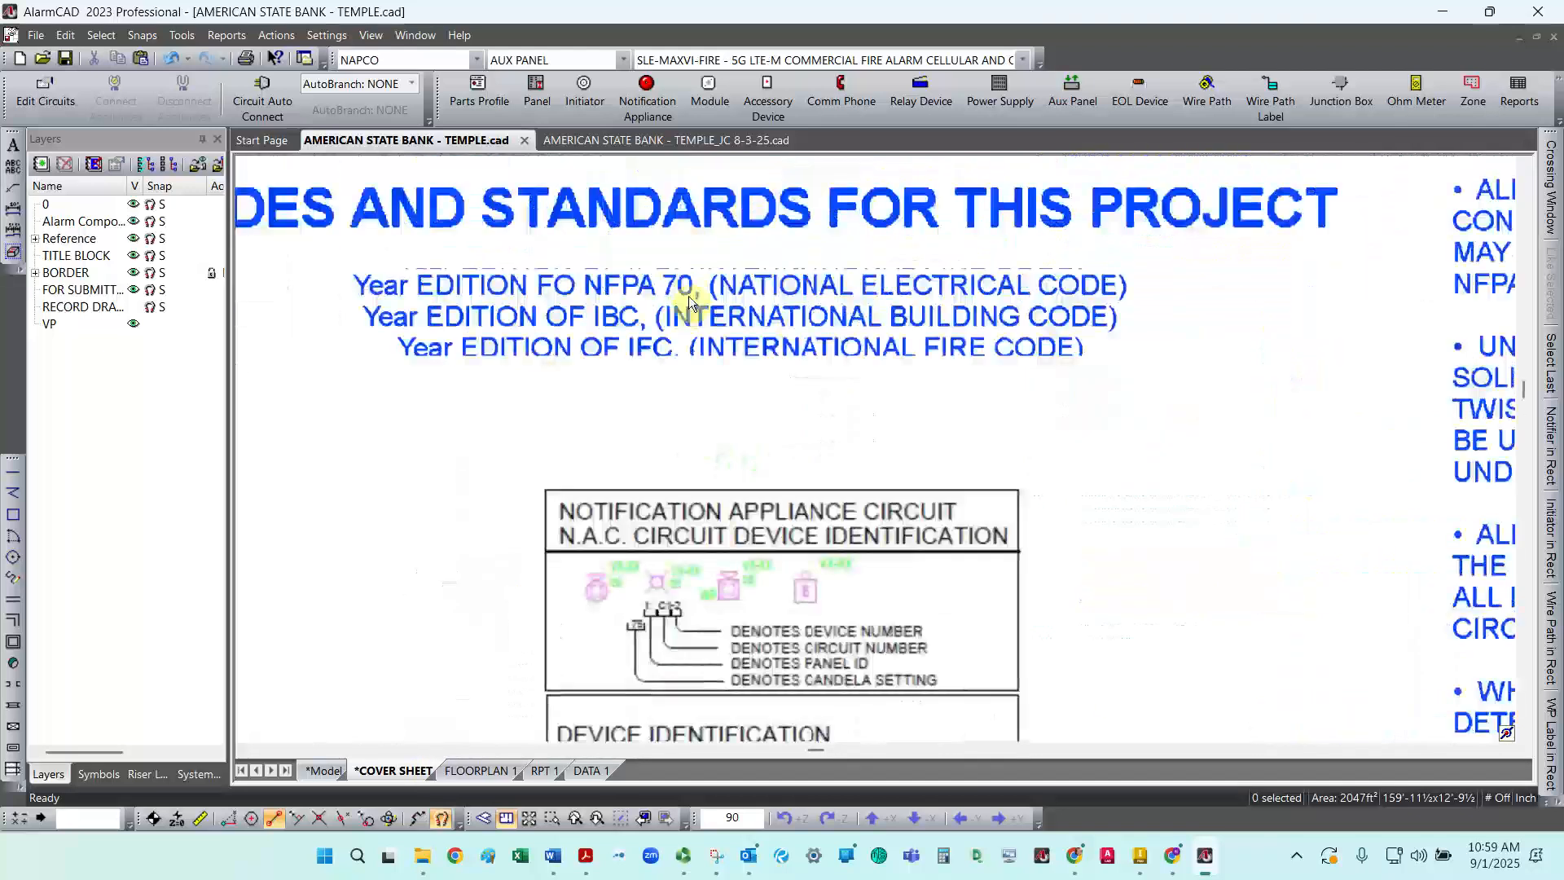
scroll(687, 296, "down", 5)
left_click(330, 769)
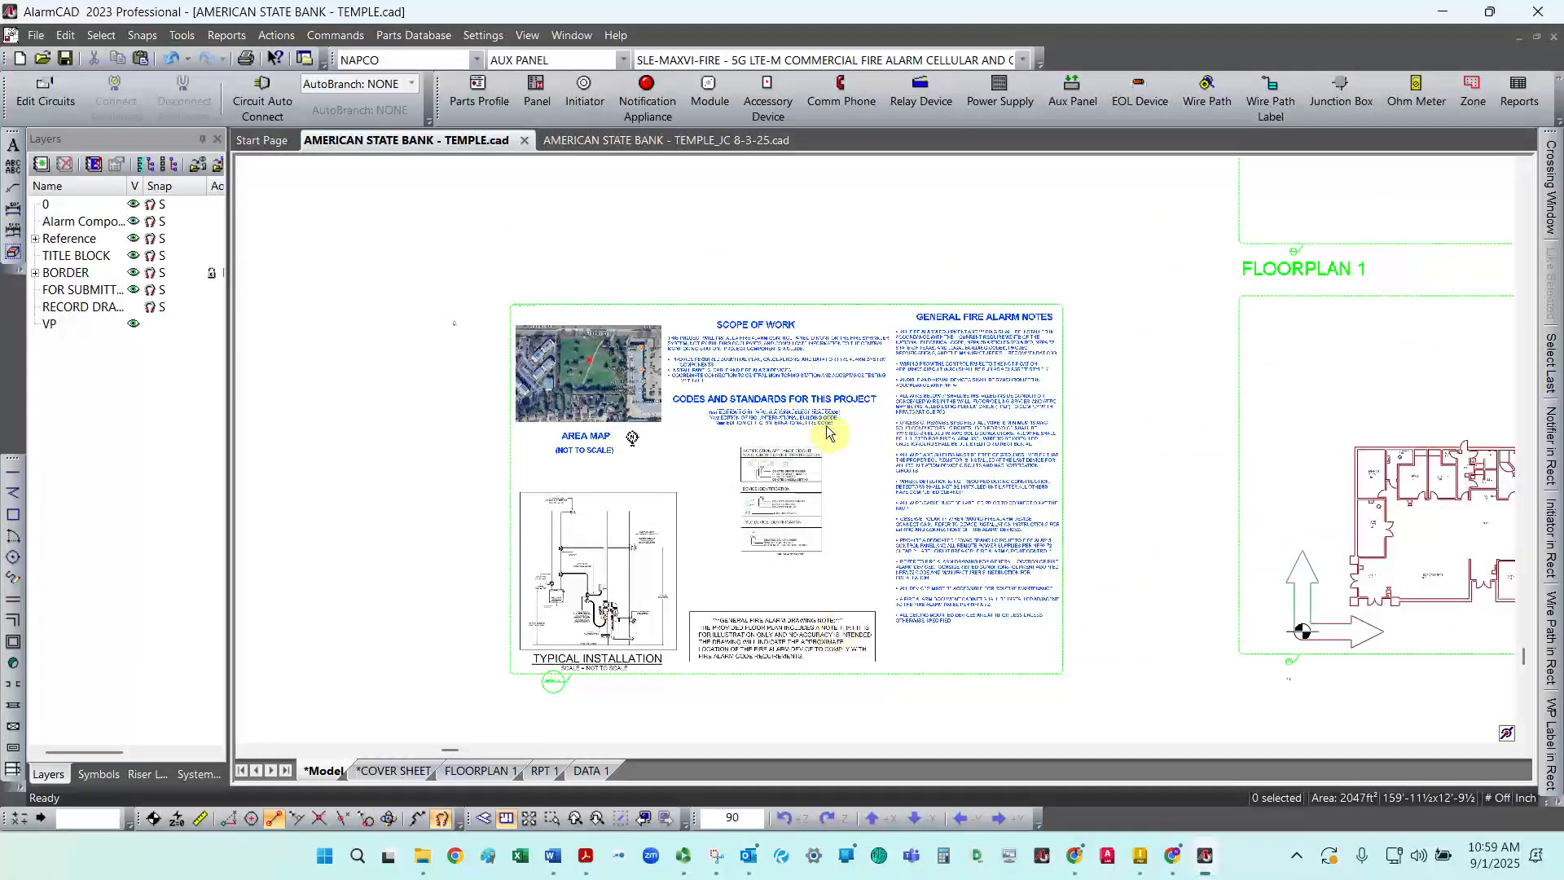
scroll(827, 432, "up", 4)
left_click(802, 420)
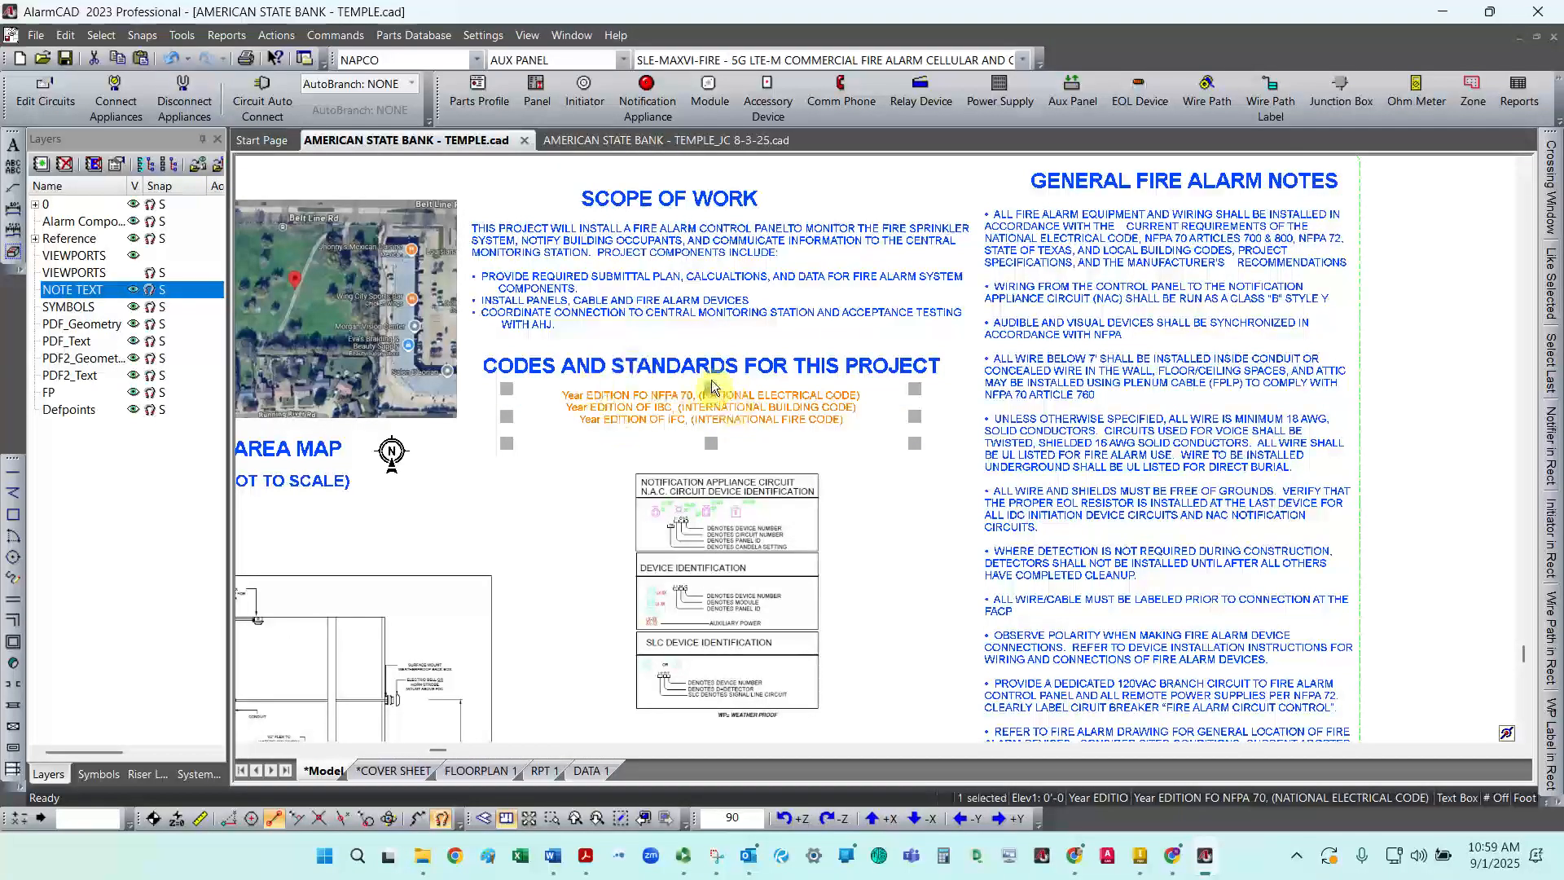
key("Escape")
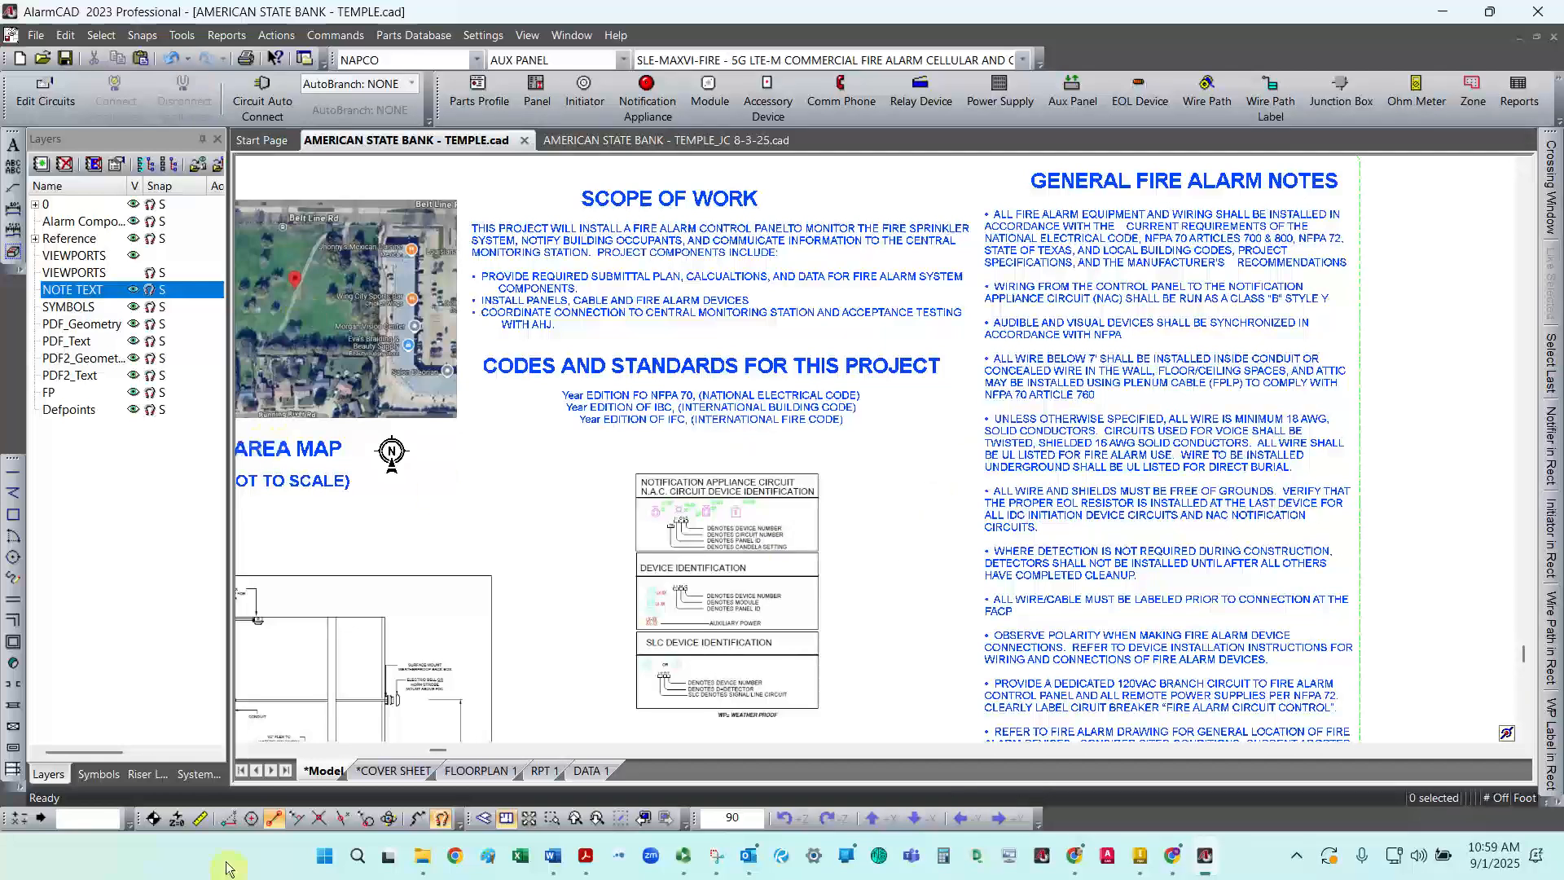
Step: On the cover sheet, replace the final digit of the FA-01 sheet label with the Sheet Number text field
left_click(394, 771)
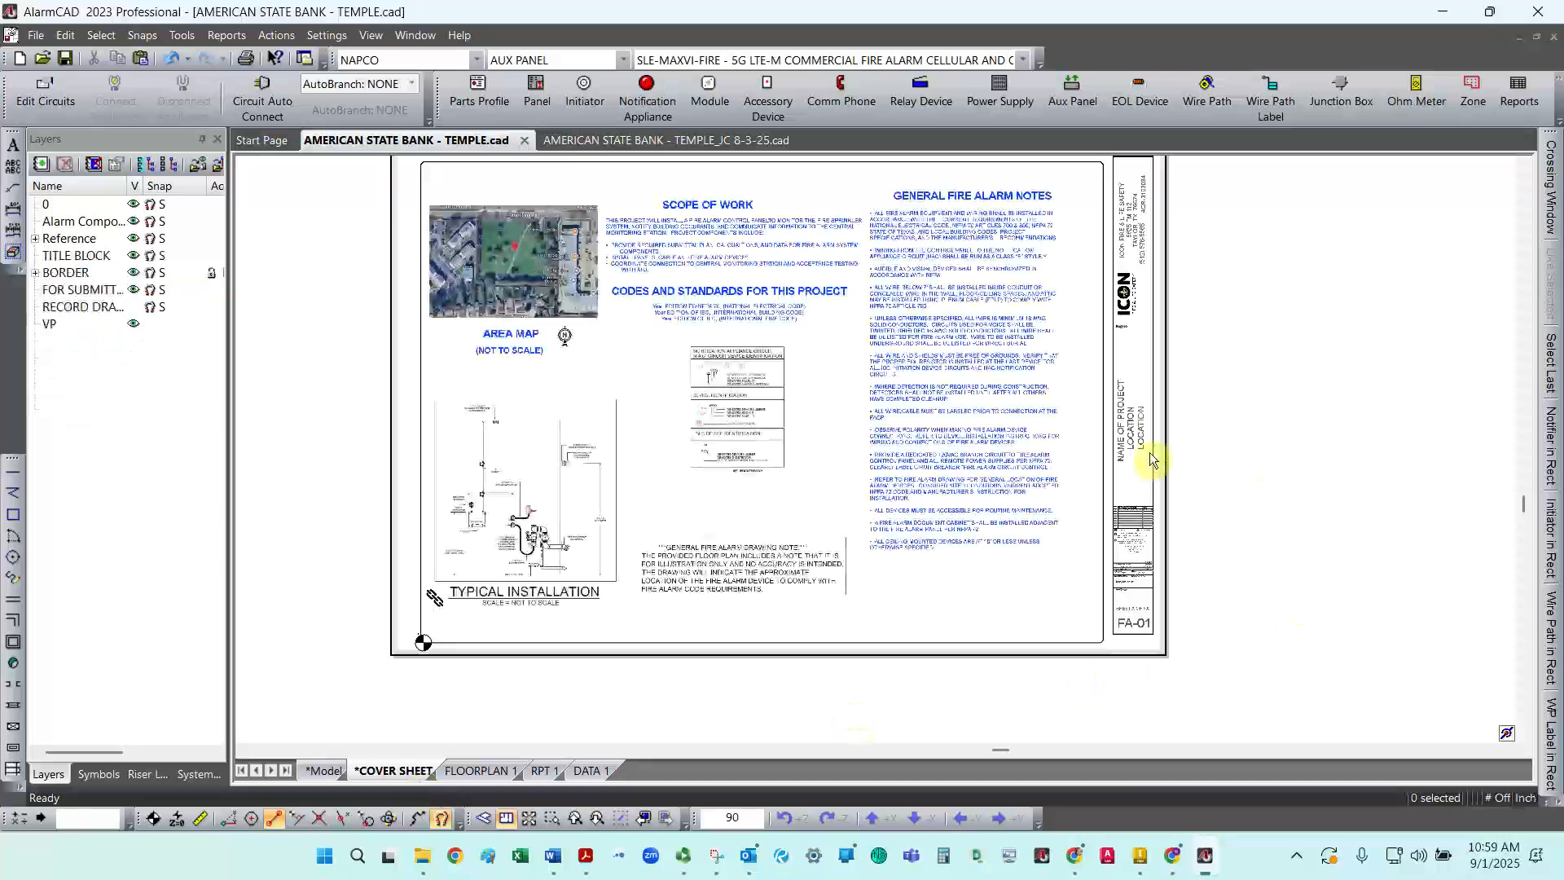
scroll(1152, 617, "down", 3)
scroll(1150, 624, "up", 7)
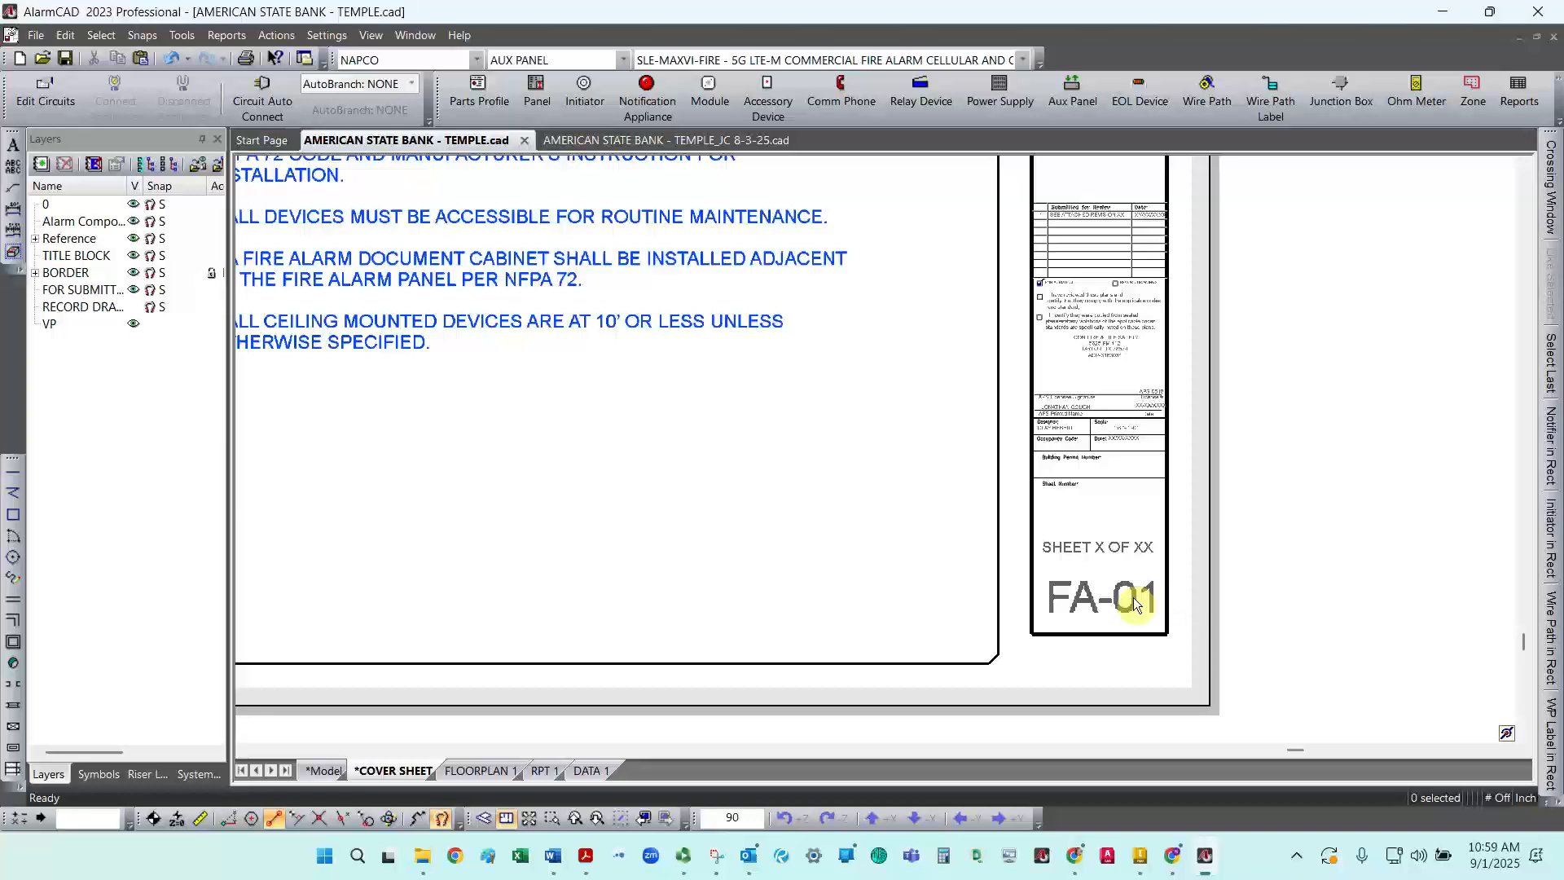
left_click(1136, 603)
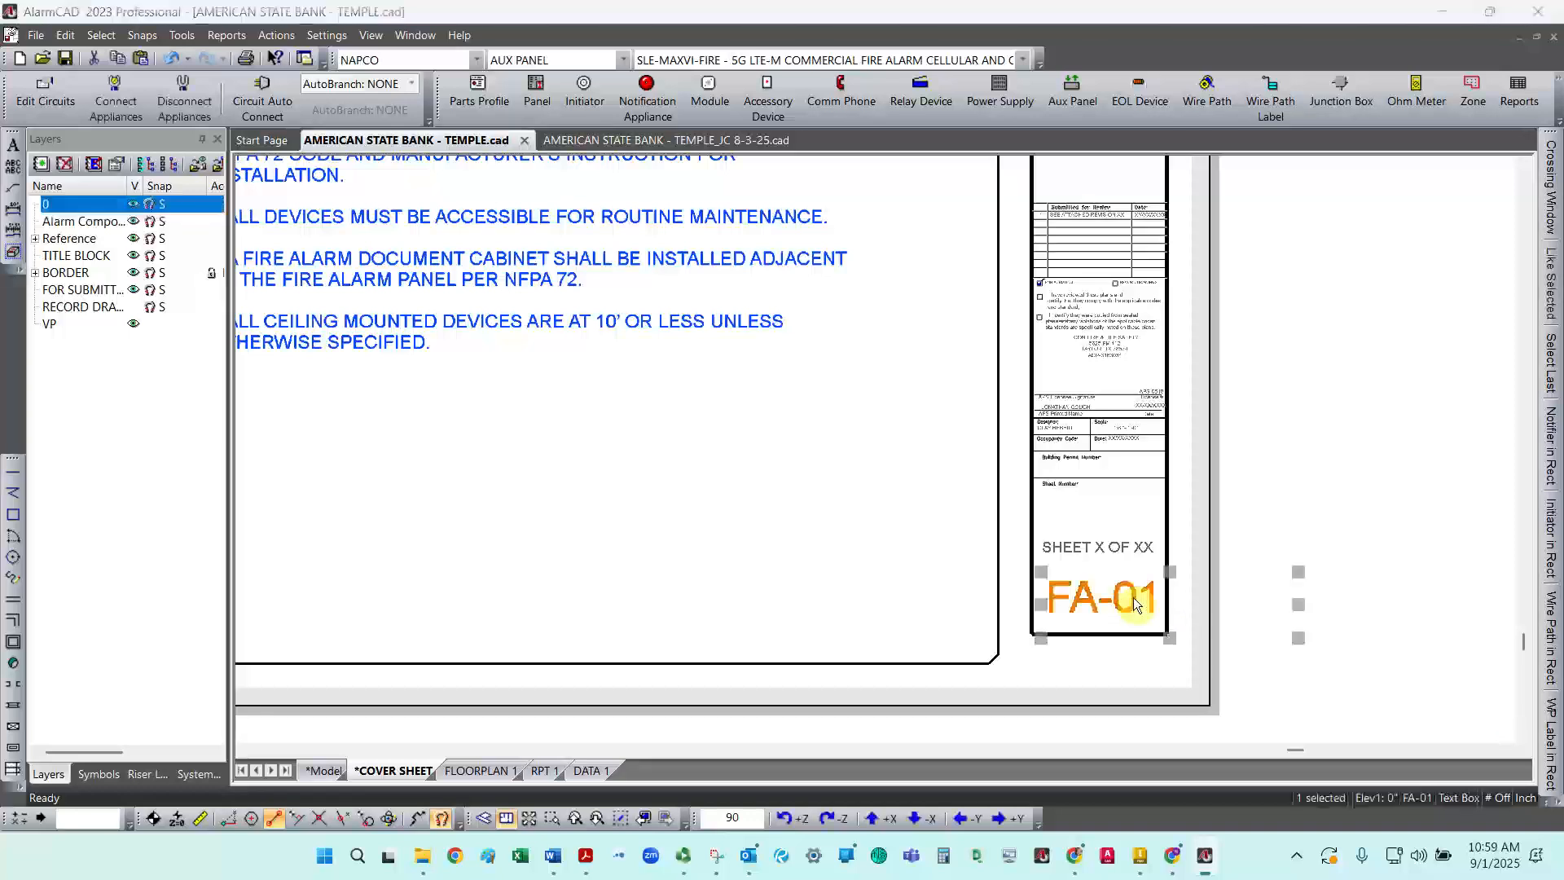
double_click(1133, 598)
left_click_drag(377, 81, 402, 81)
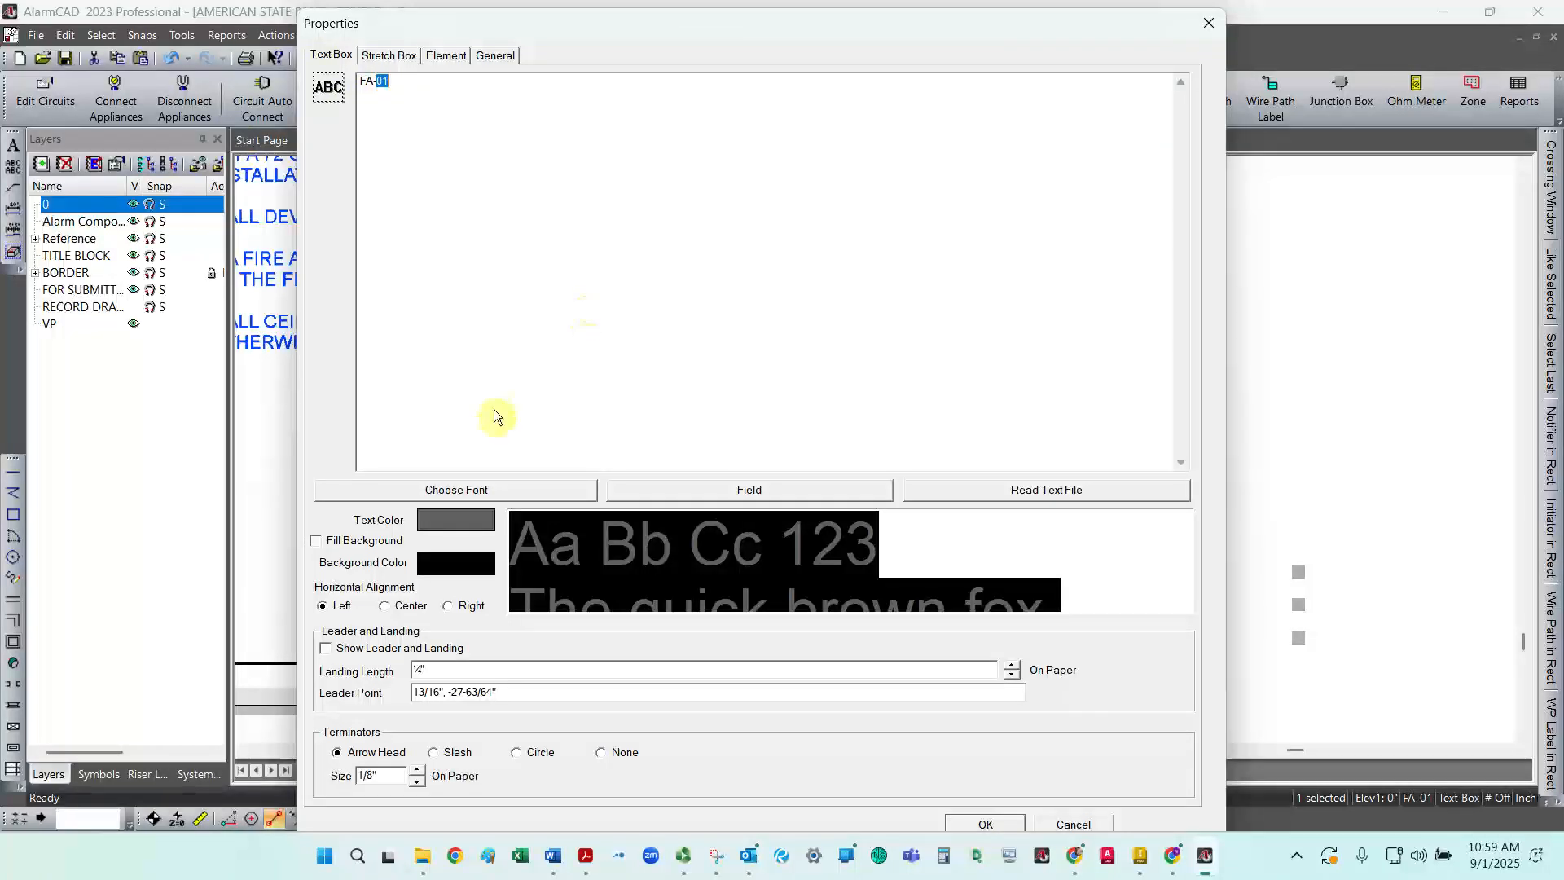
left_click(612, 492)
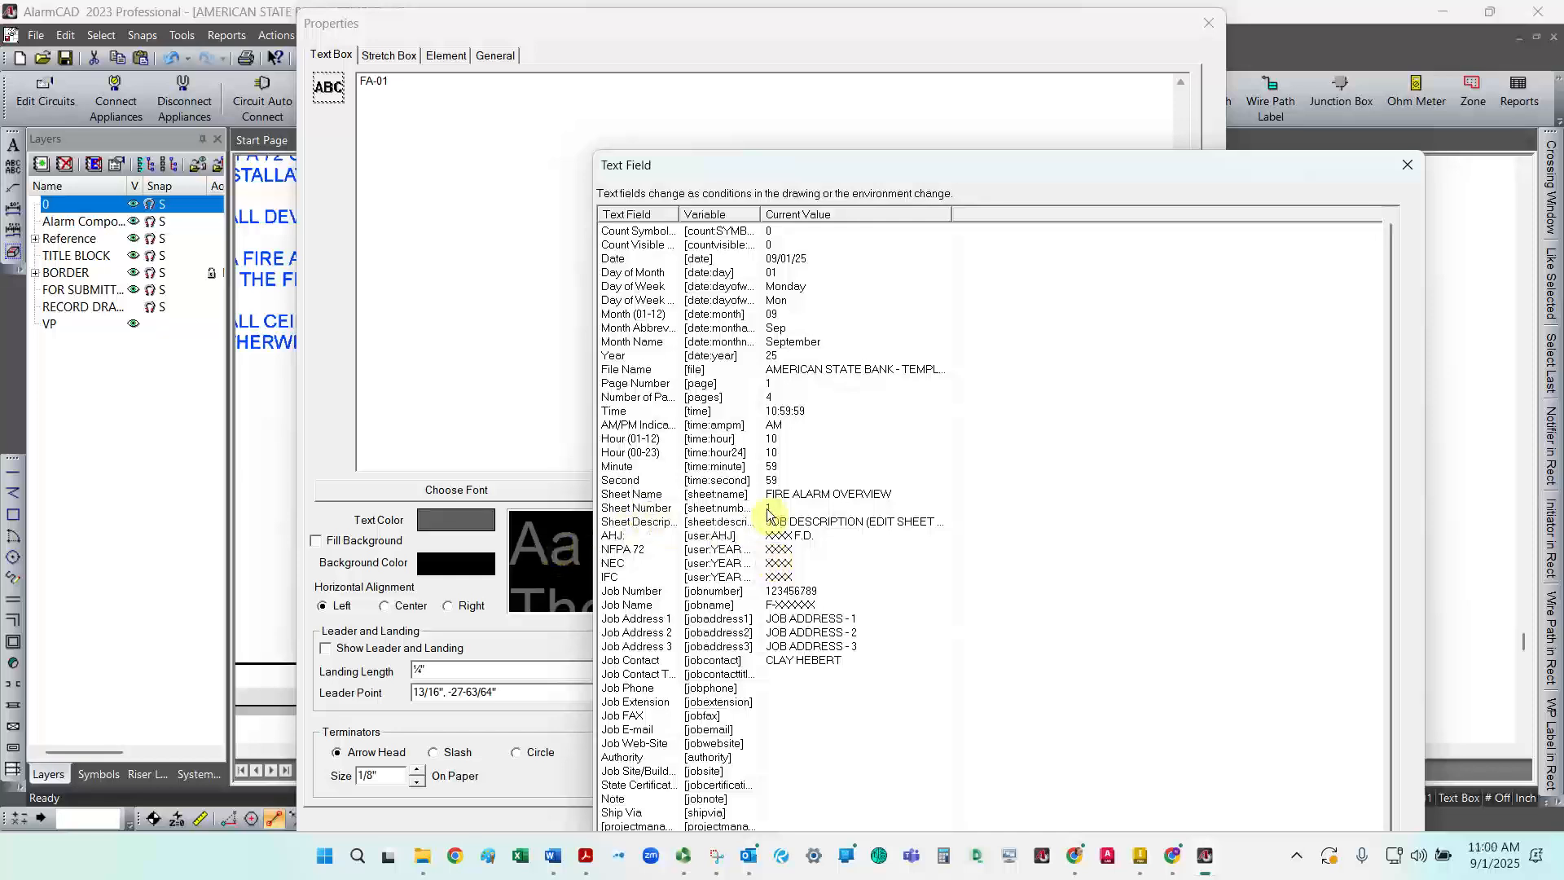
left_click(735, 508)
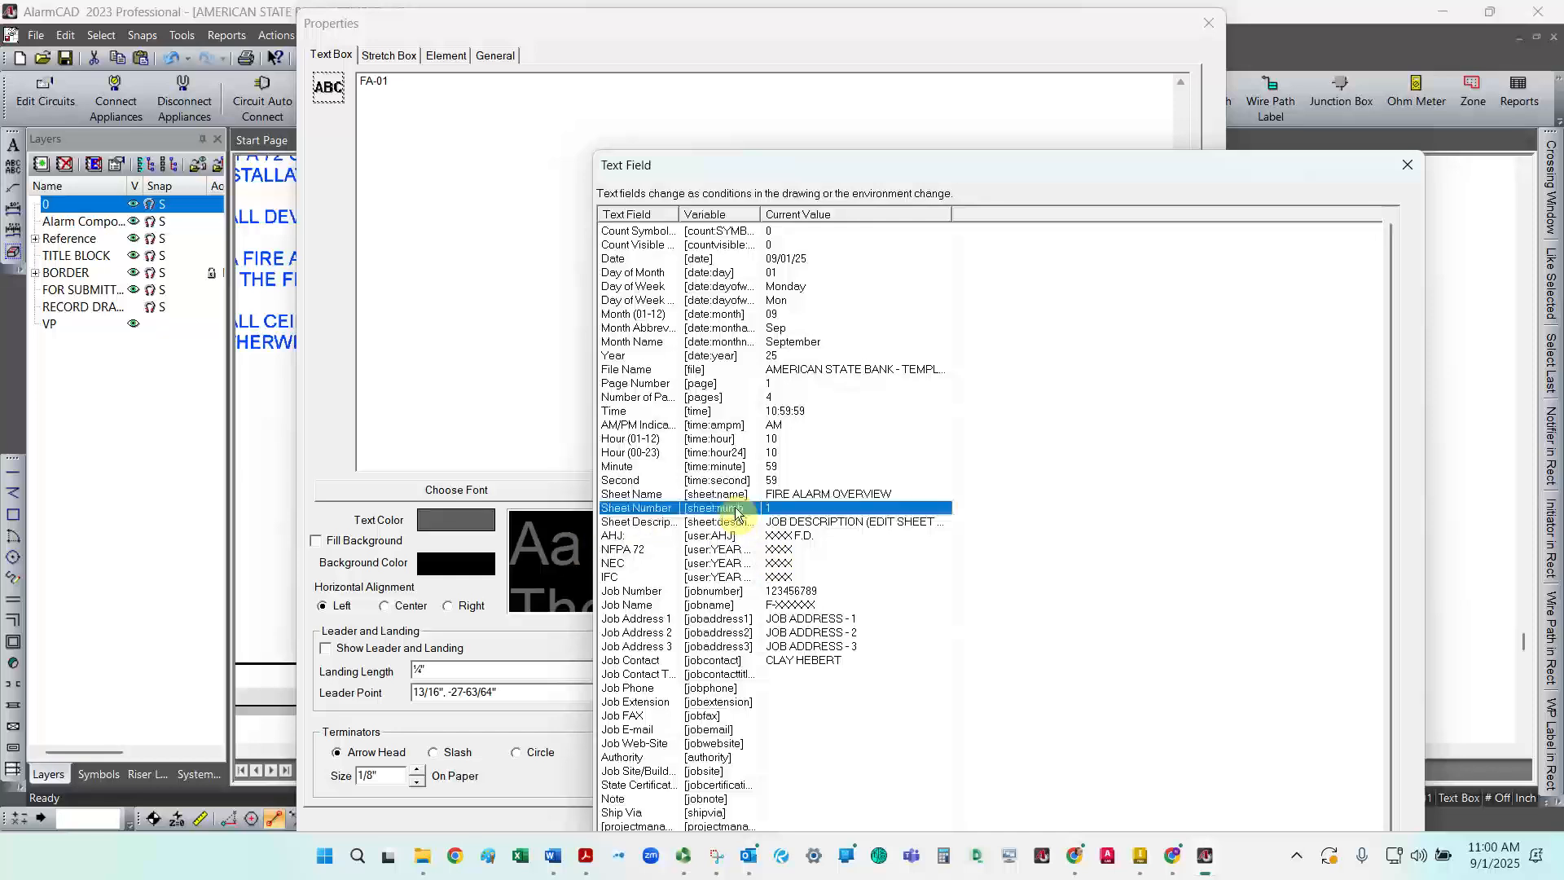
left_click_drag(1045, 159, 921, 73)
left_click_drag(475, 73, 620, 207)
left_click_drag(796, 208, 668, 84)
left_click_drag(487, 61, 454, 405)
left_click_drag(659, 386, 592, 54)
left_click(787, 691)
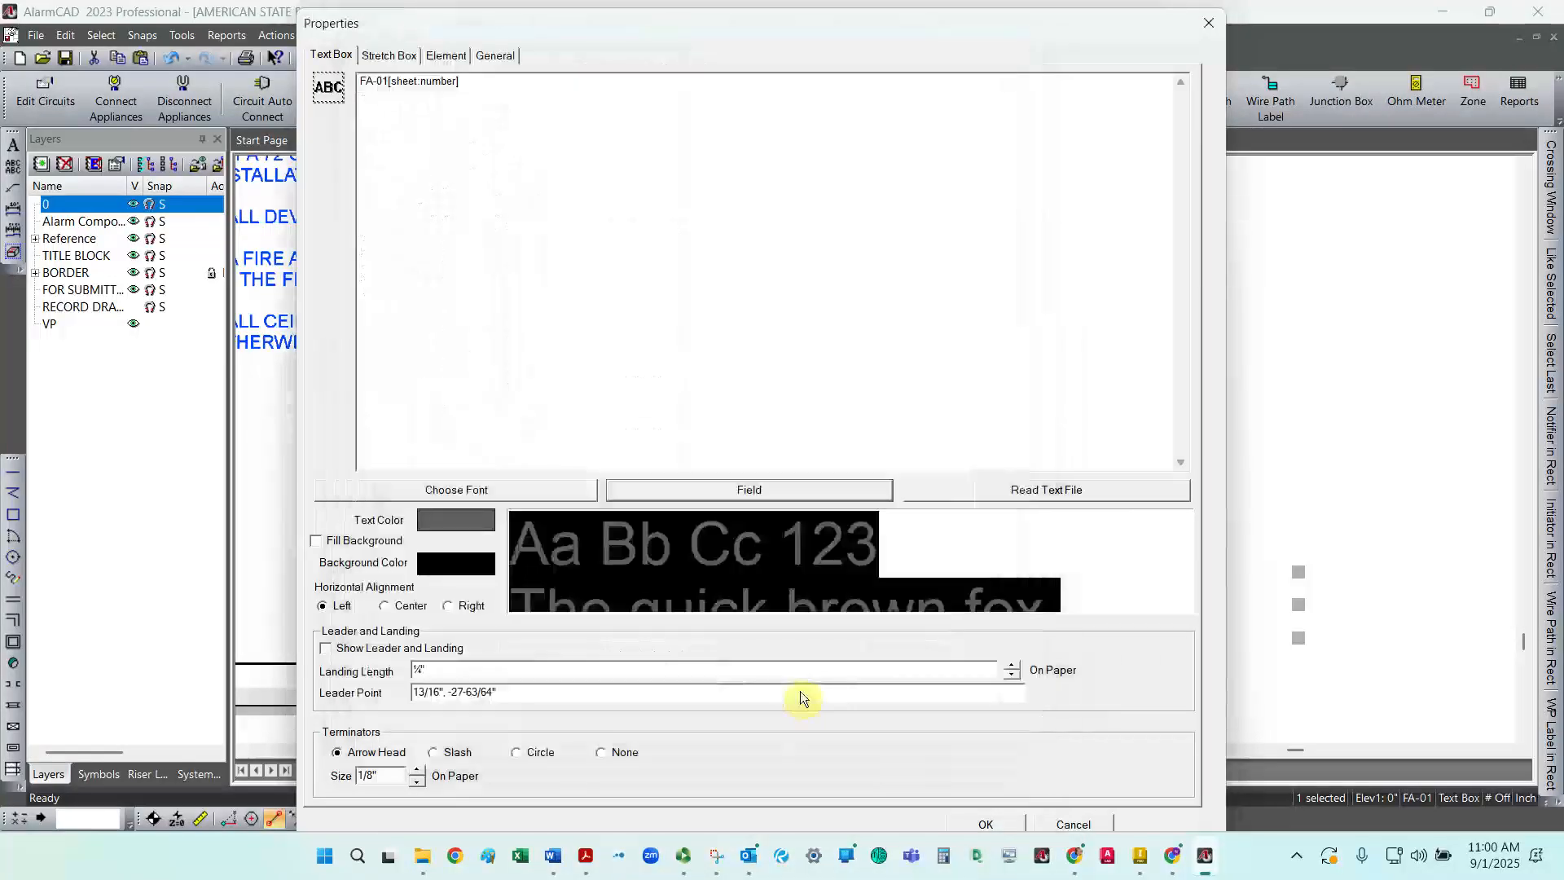
left_click(388, 83)
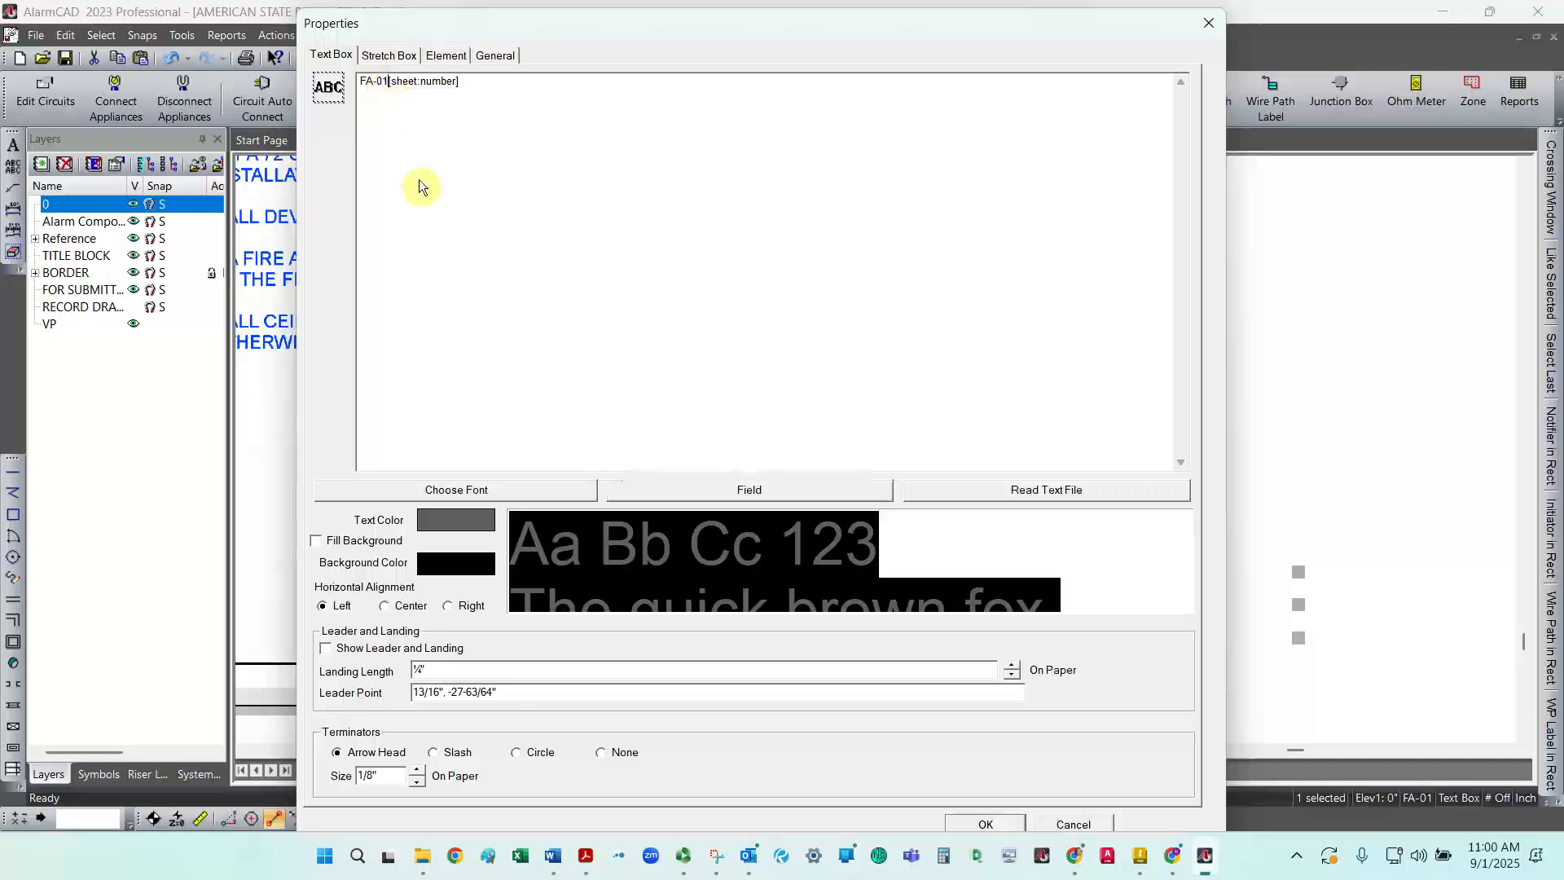
key("BackSpace")
left_click(984, 826)
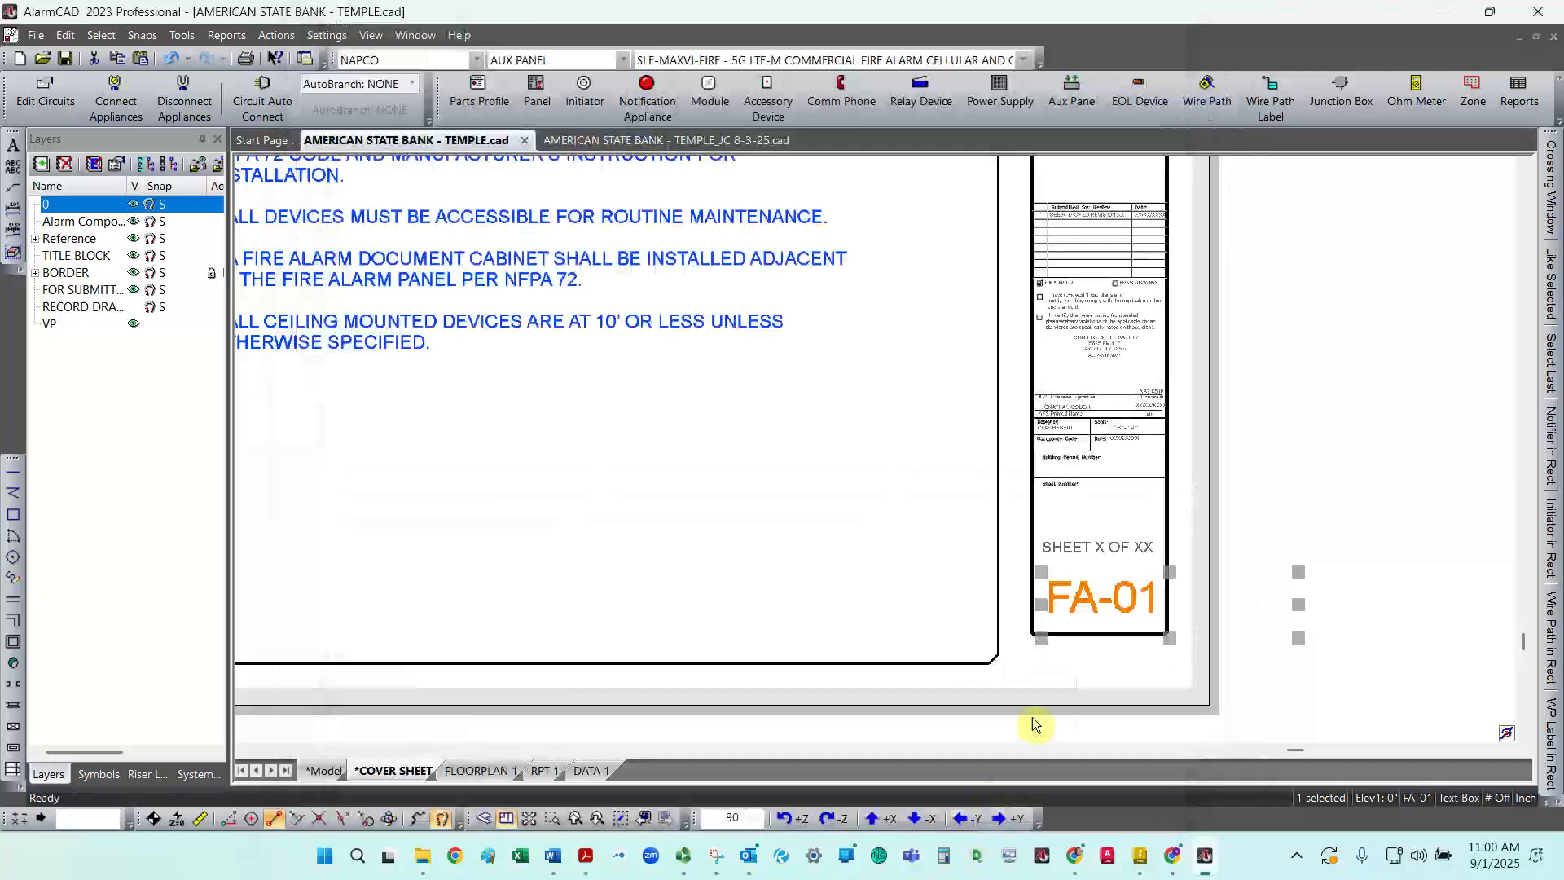
double_click(1301, 606)
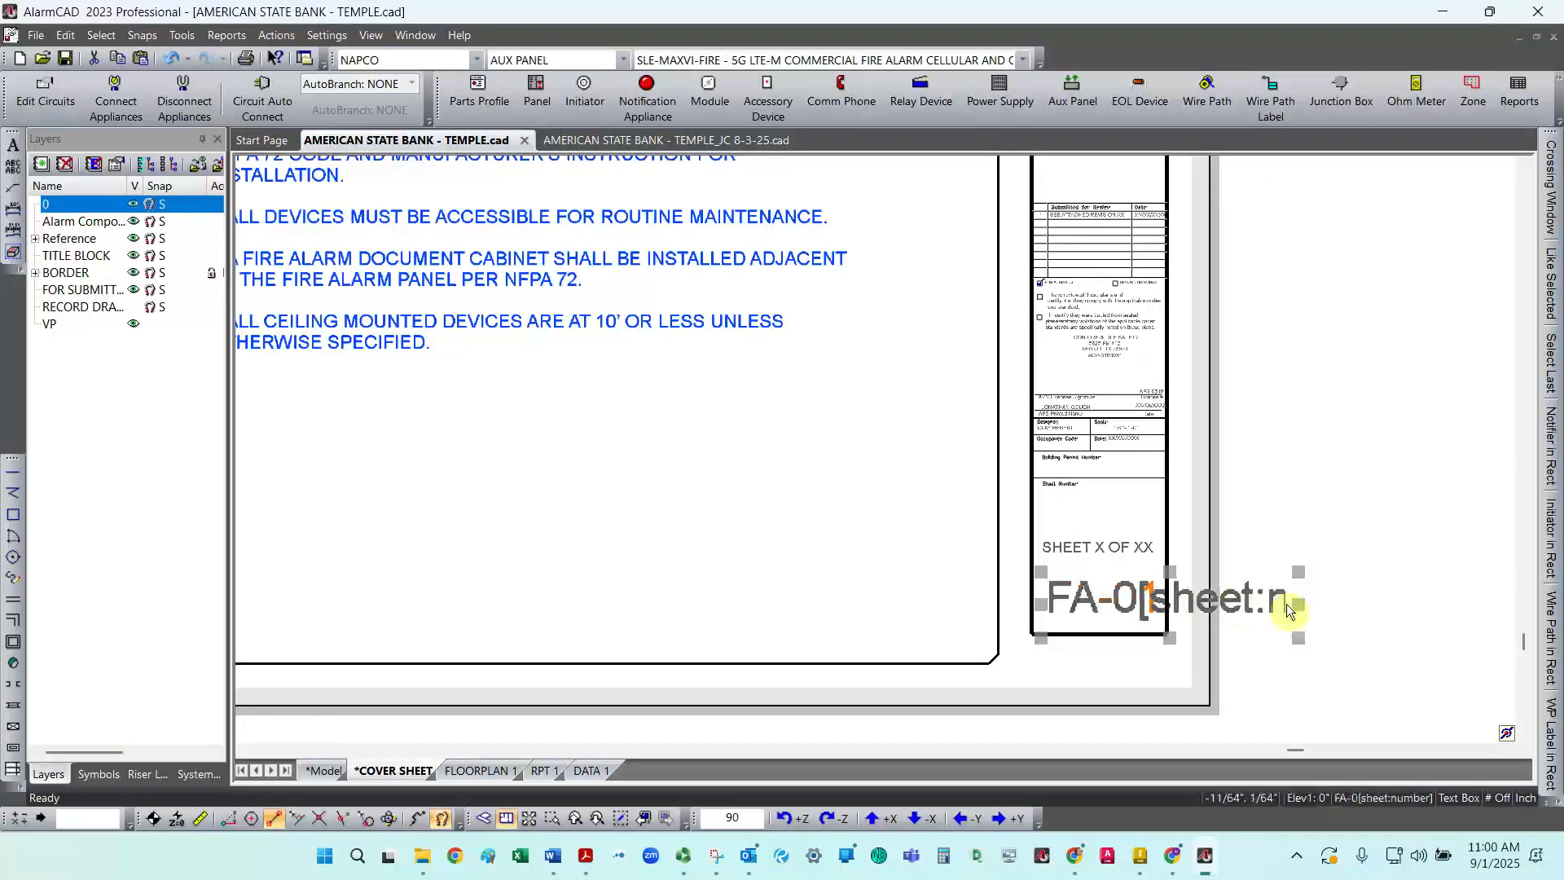
left_click(1358, 579)
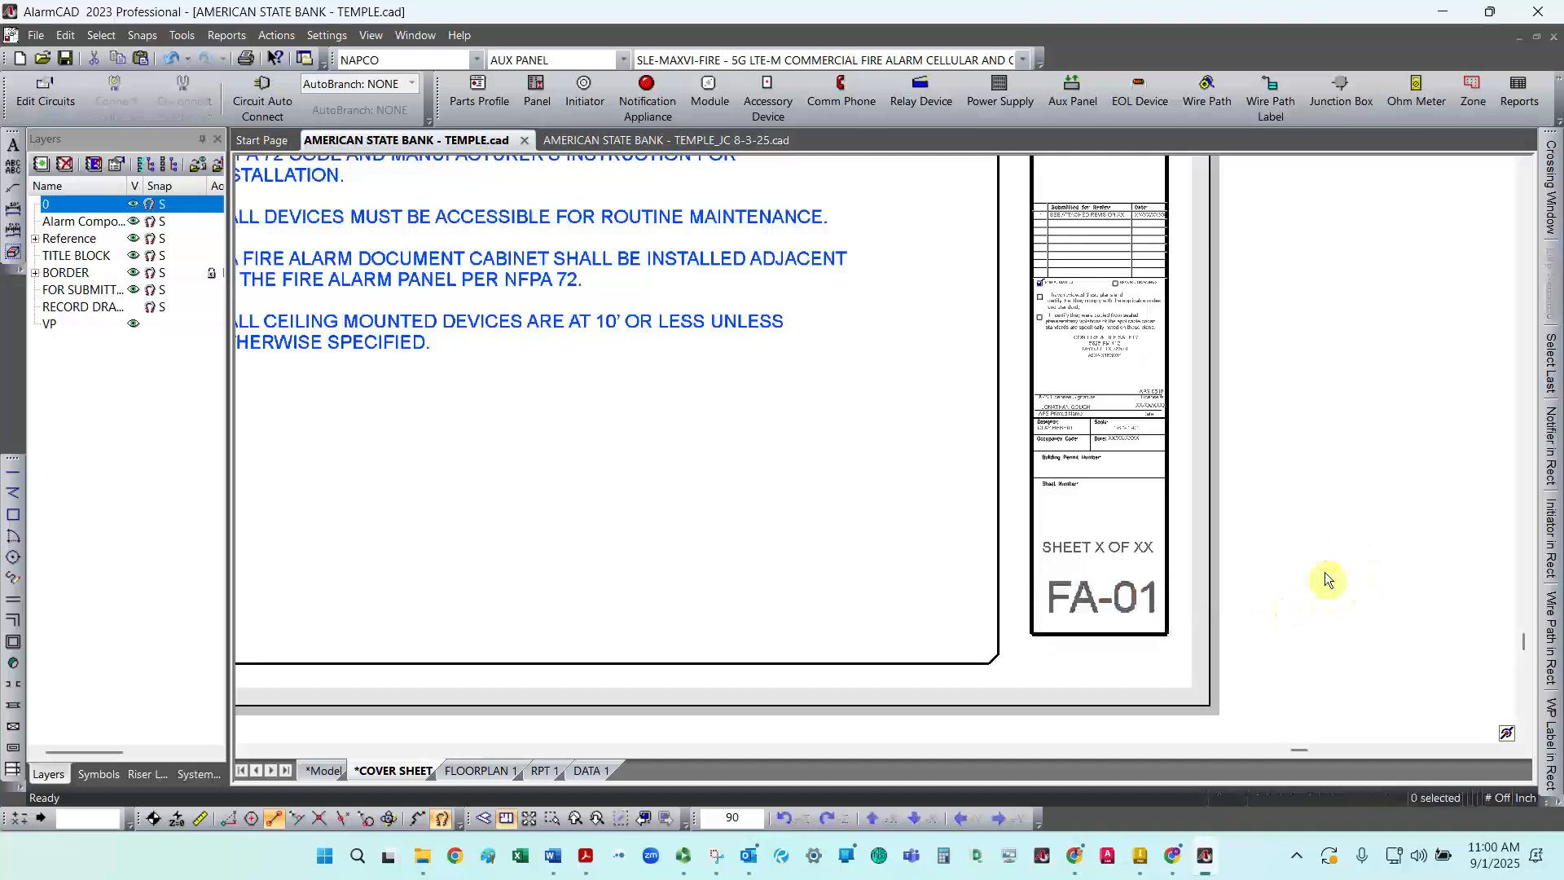
Step: Replace the X in the SHEET X OF XX title block text with the Sheet Number text field
left_click(1123, 550)
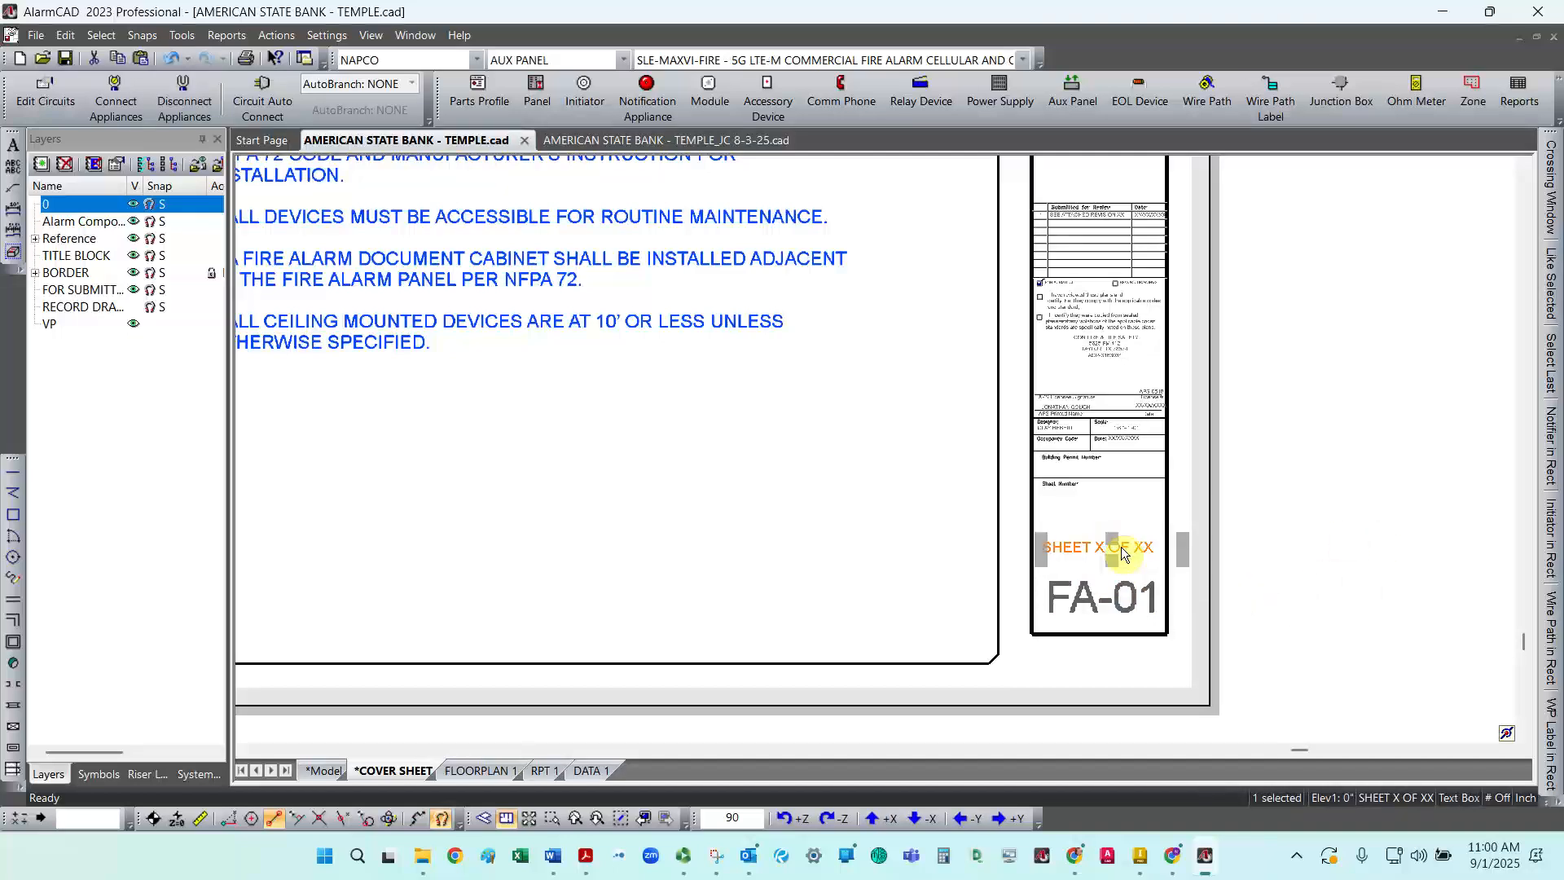
double_click(1122, 551)
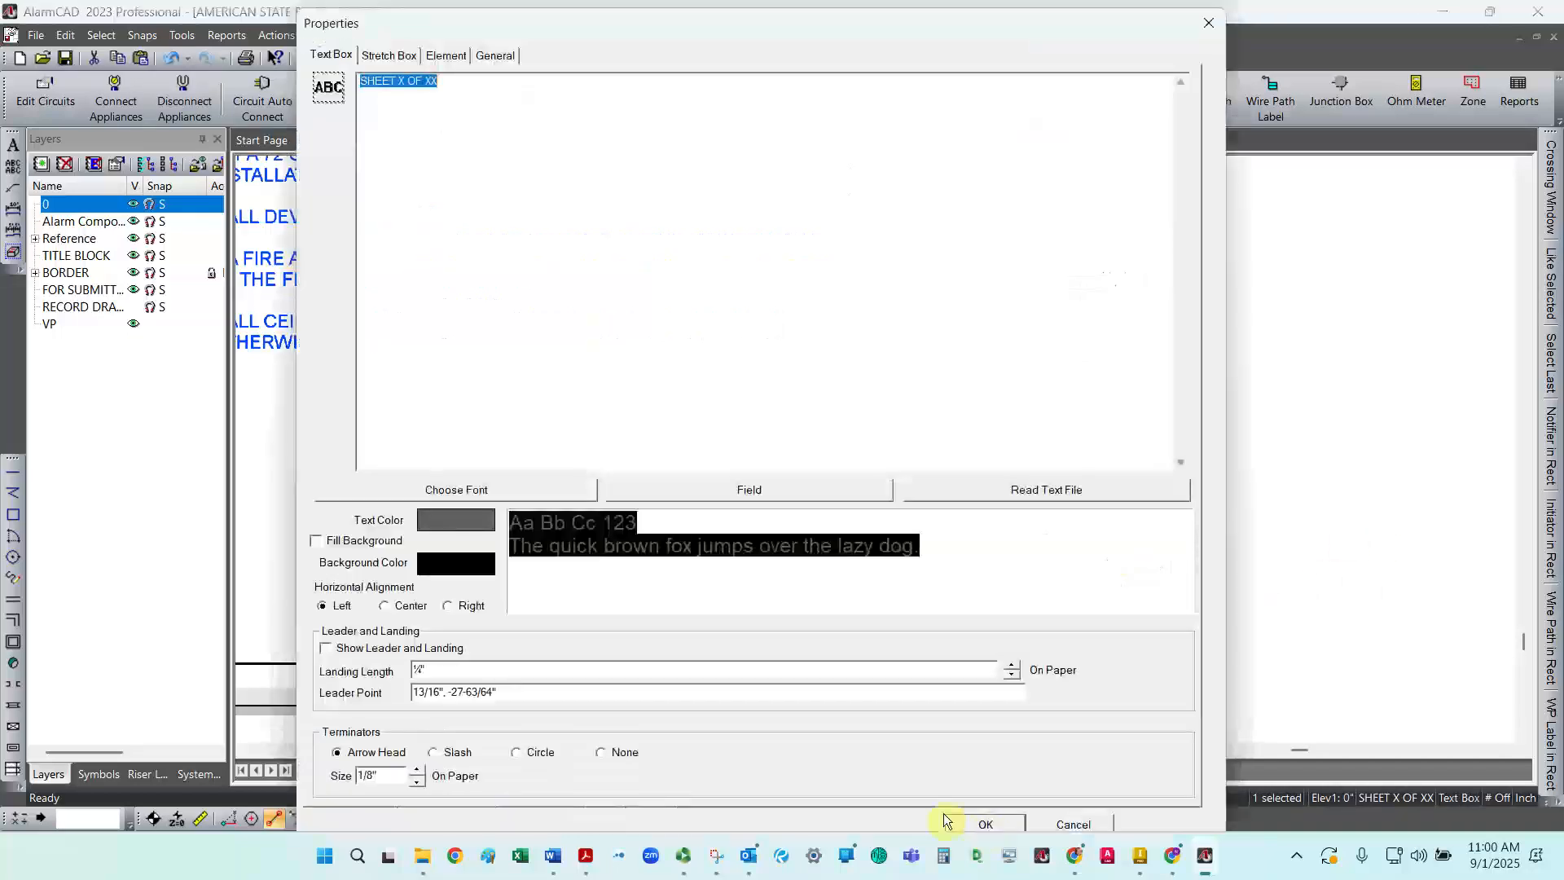
left_click(404, 85)
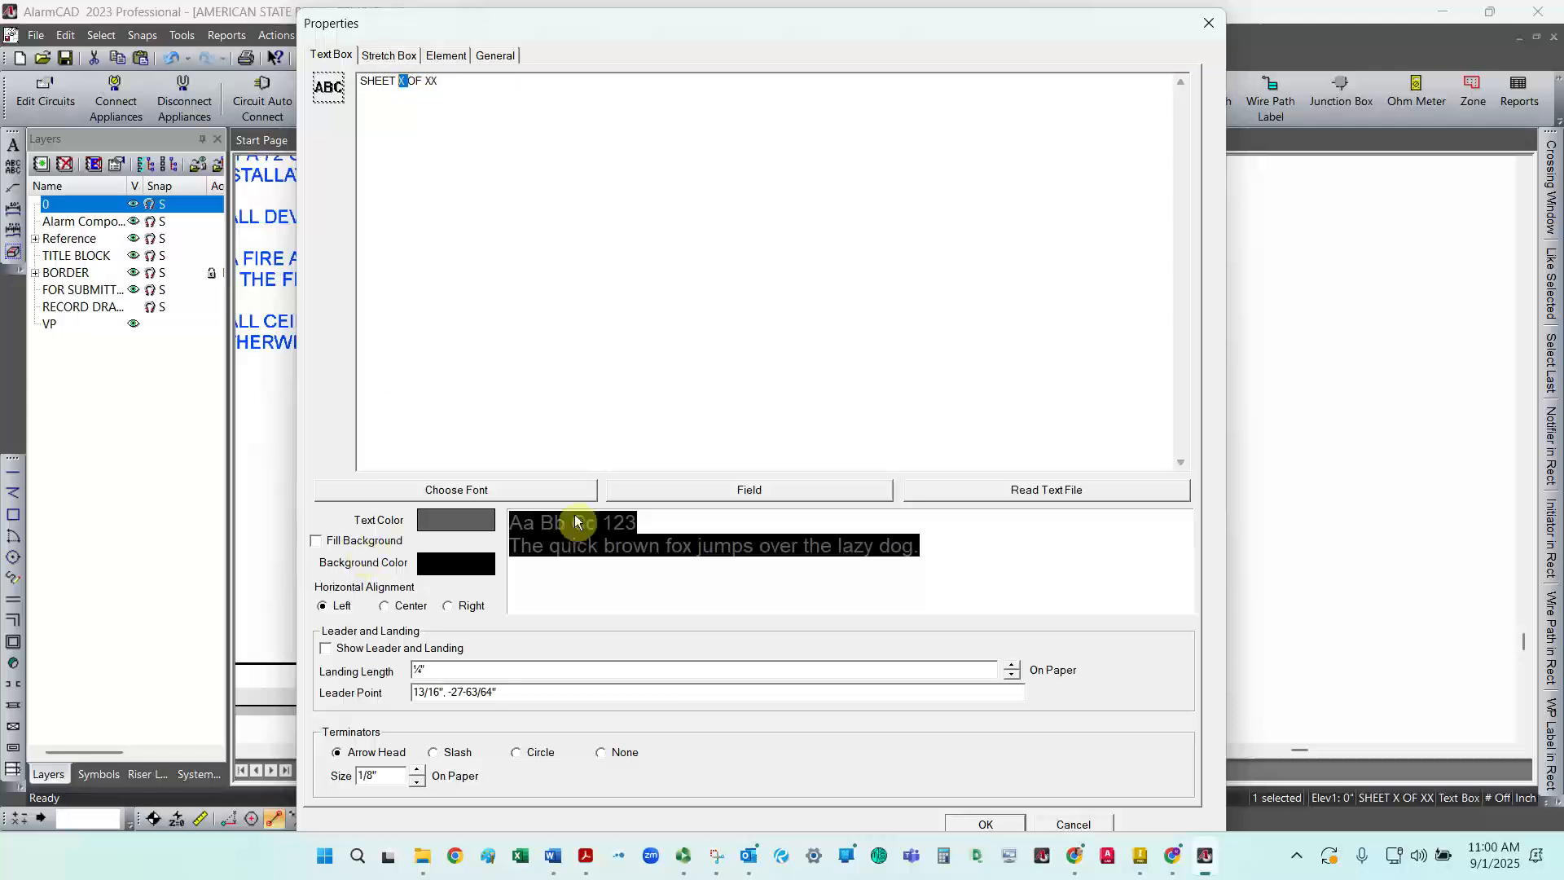
left_click(675, 494)
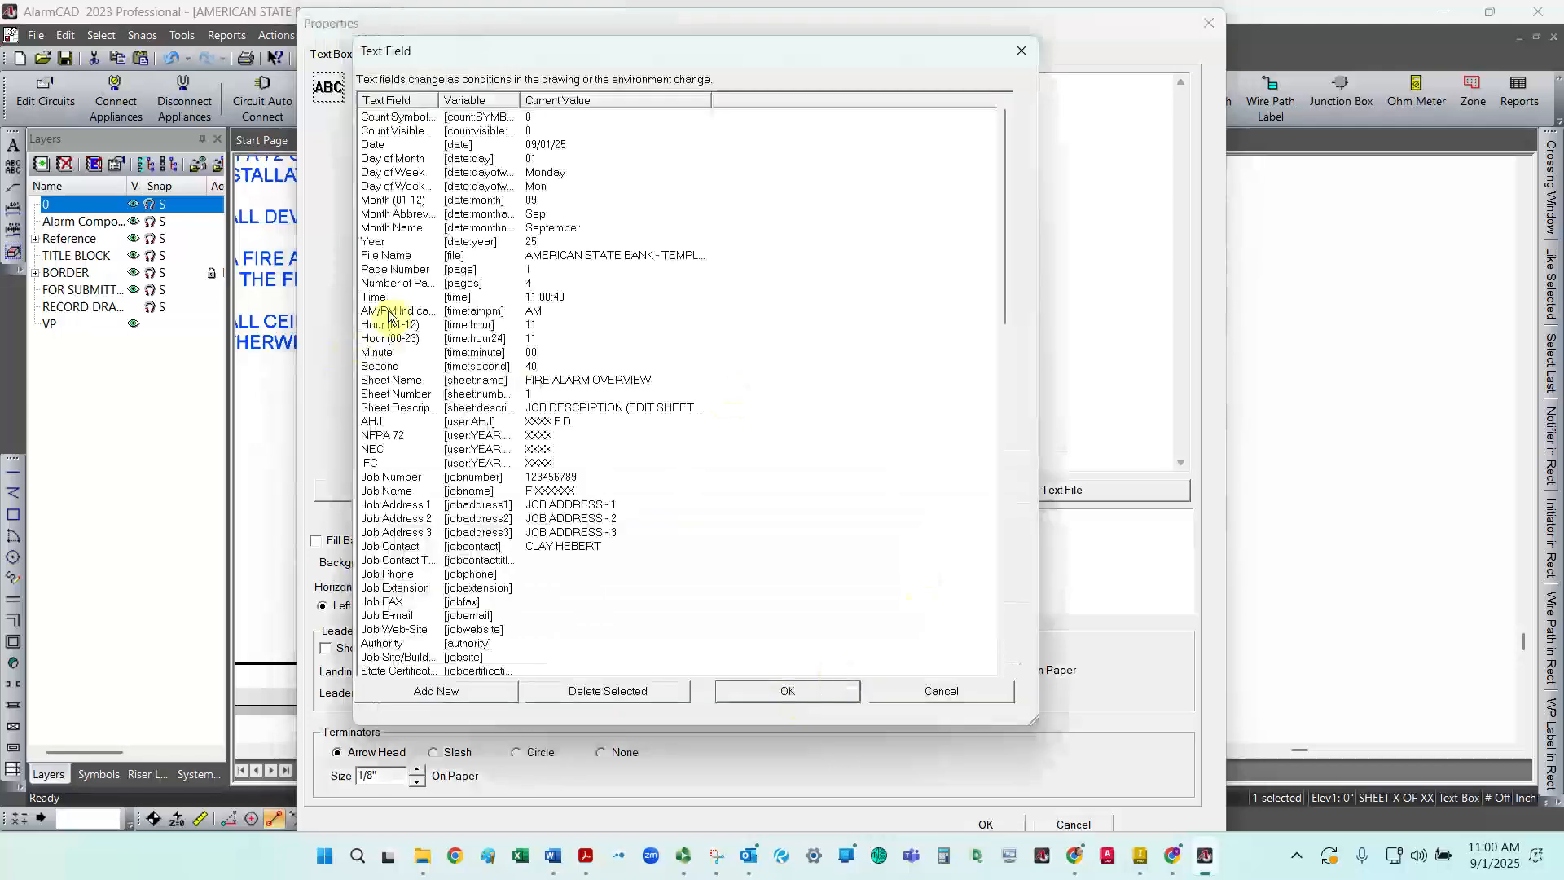
left_click(395, 394)
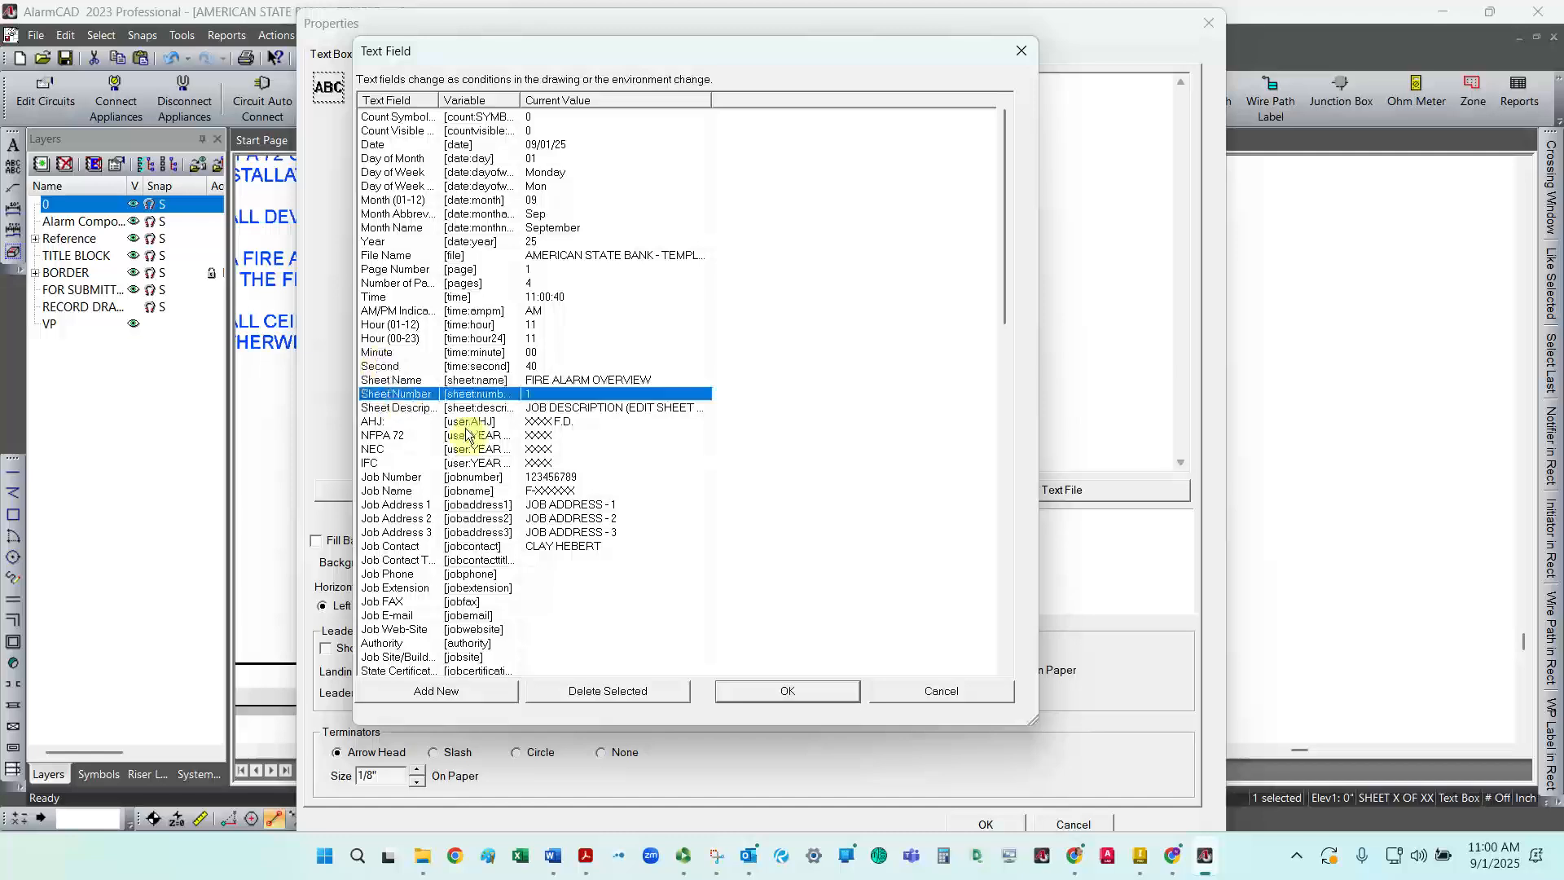
left_click(770, 691)
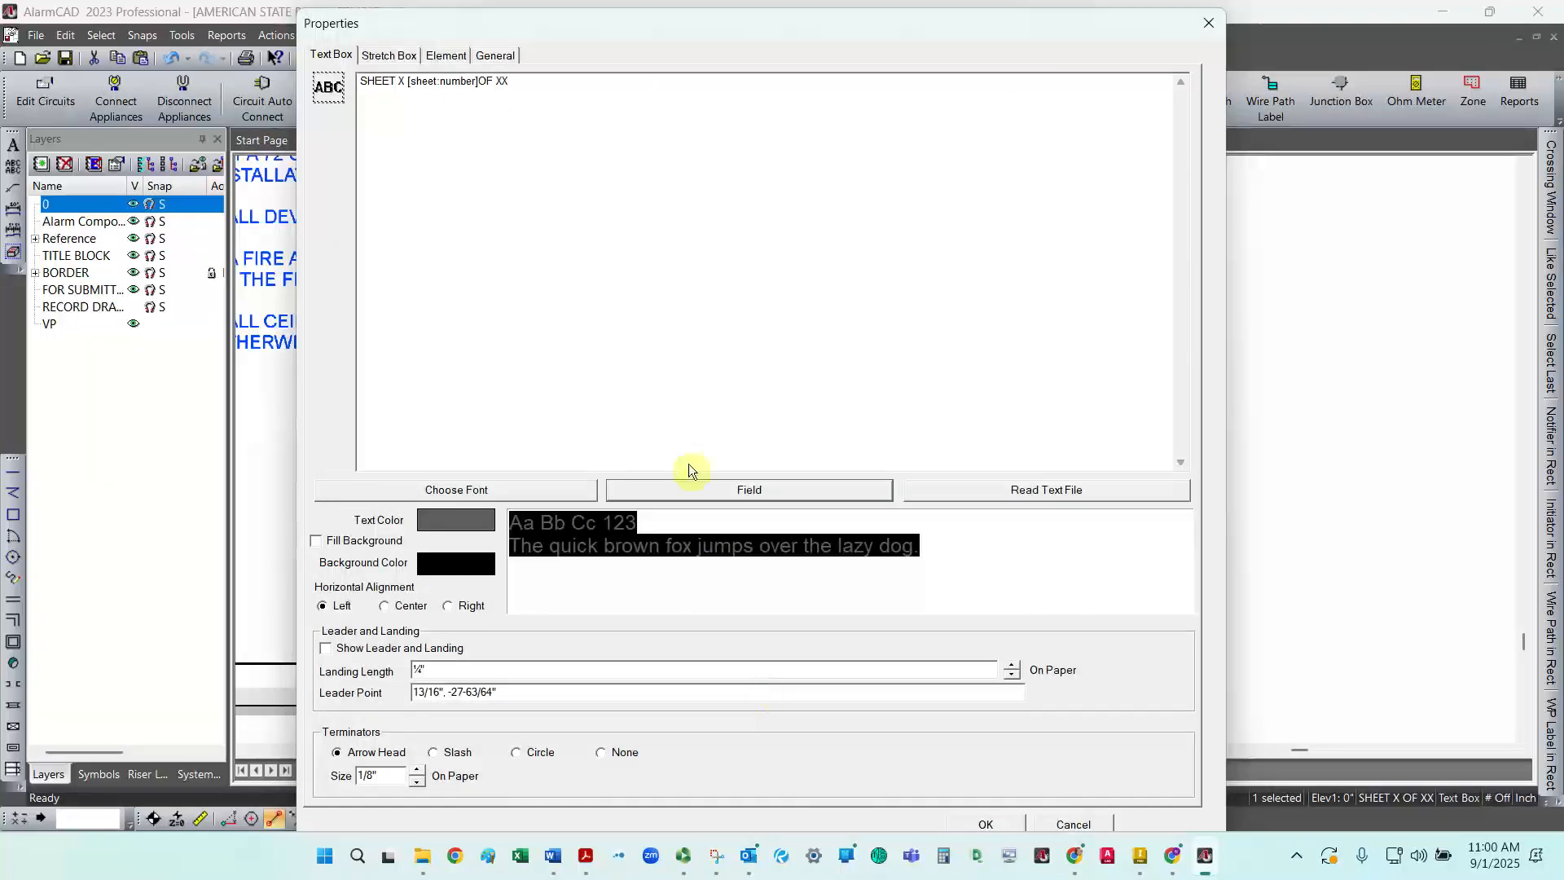
double_click(402, 81)
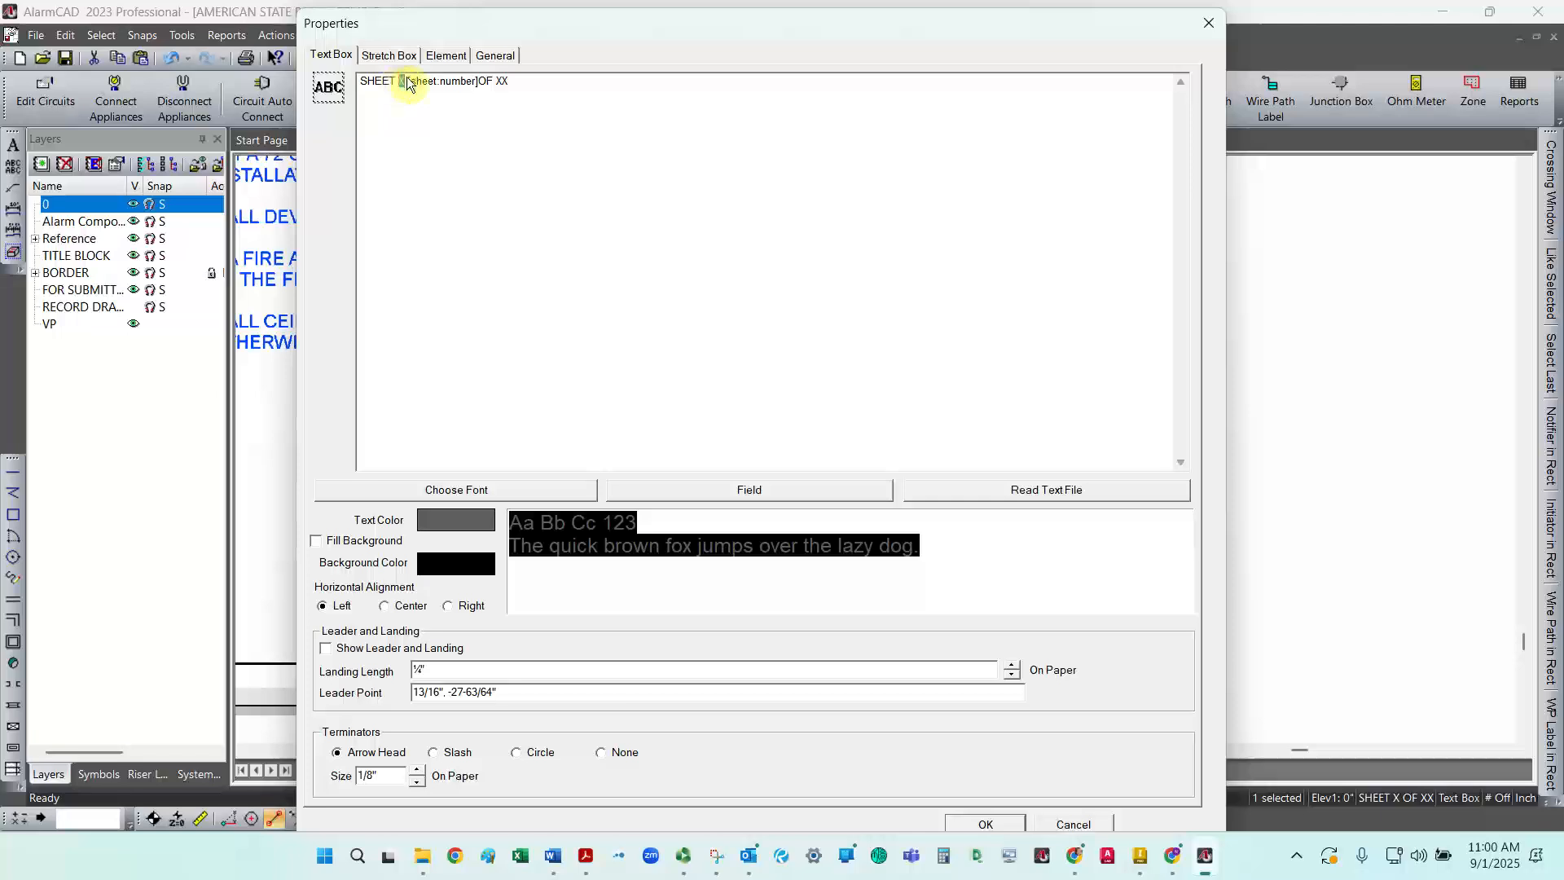
key("Delete")
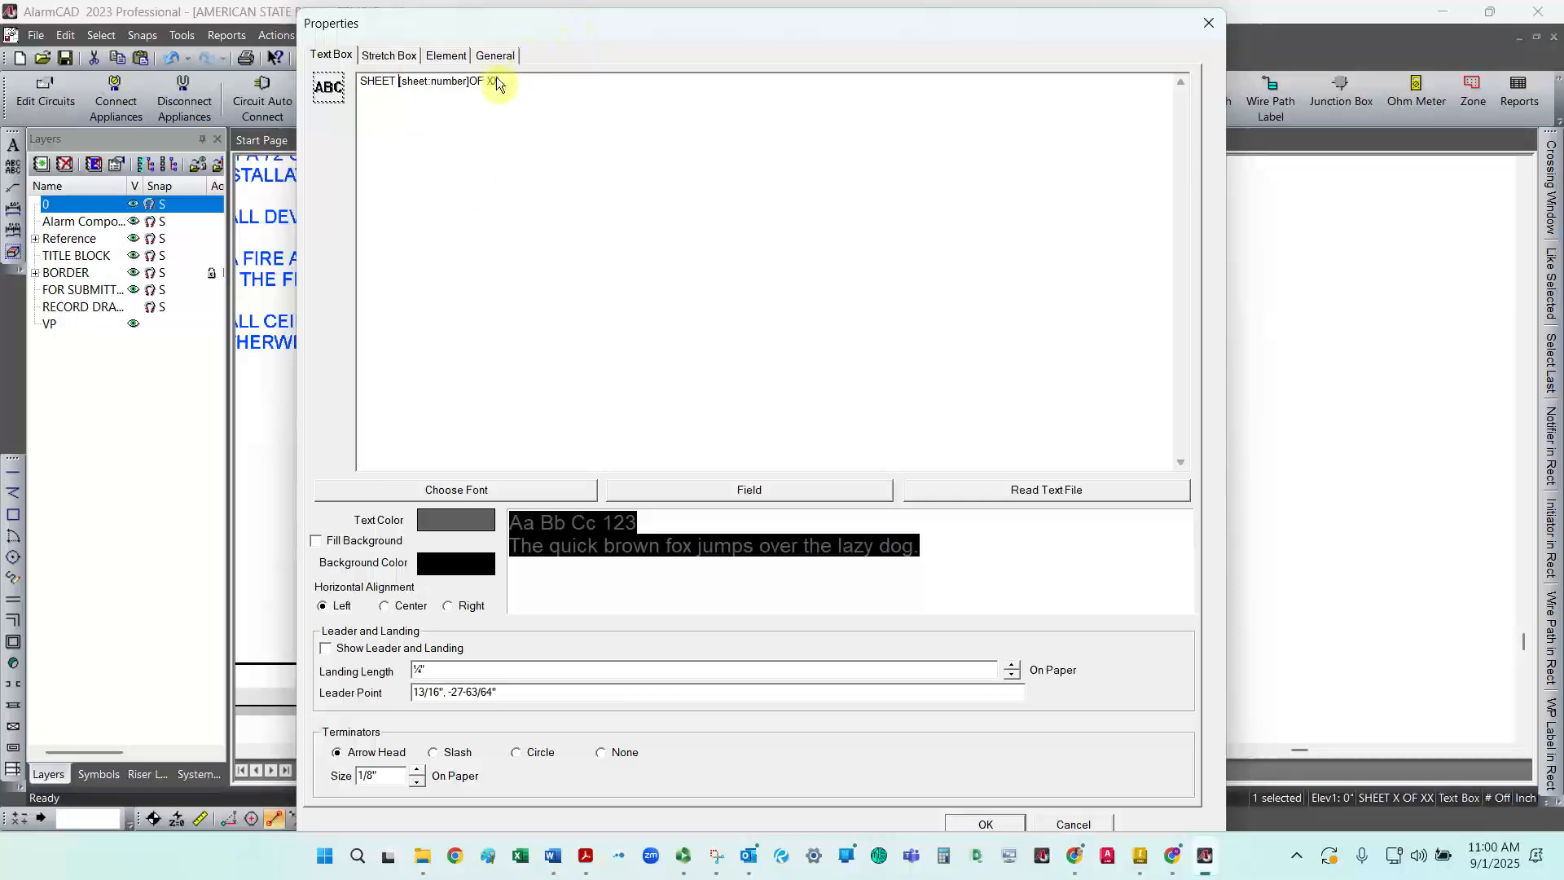
left_click(470, 81)
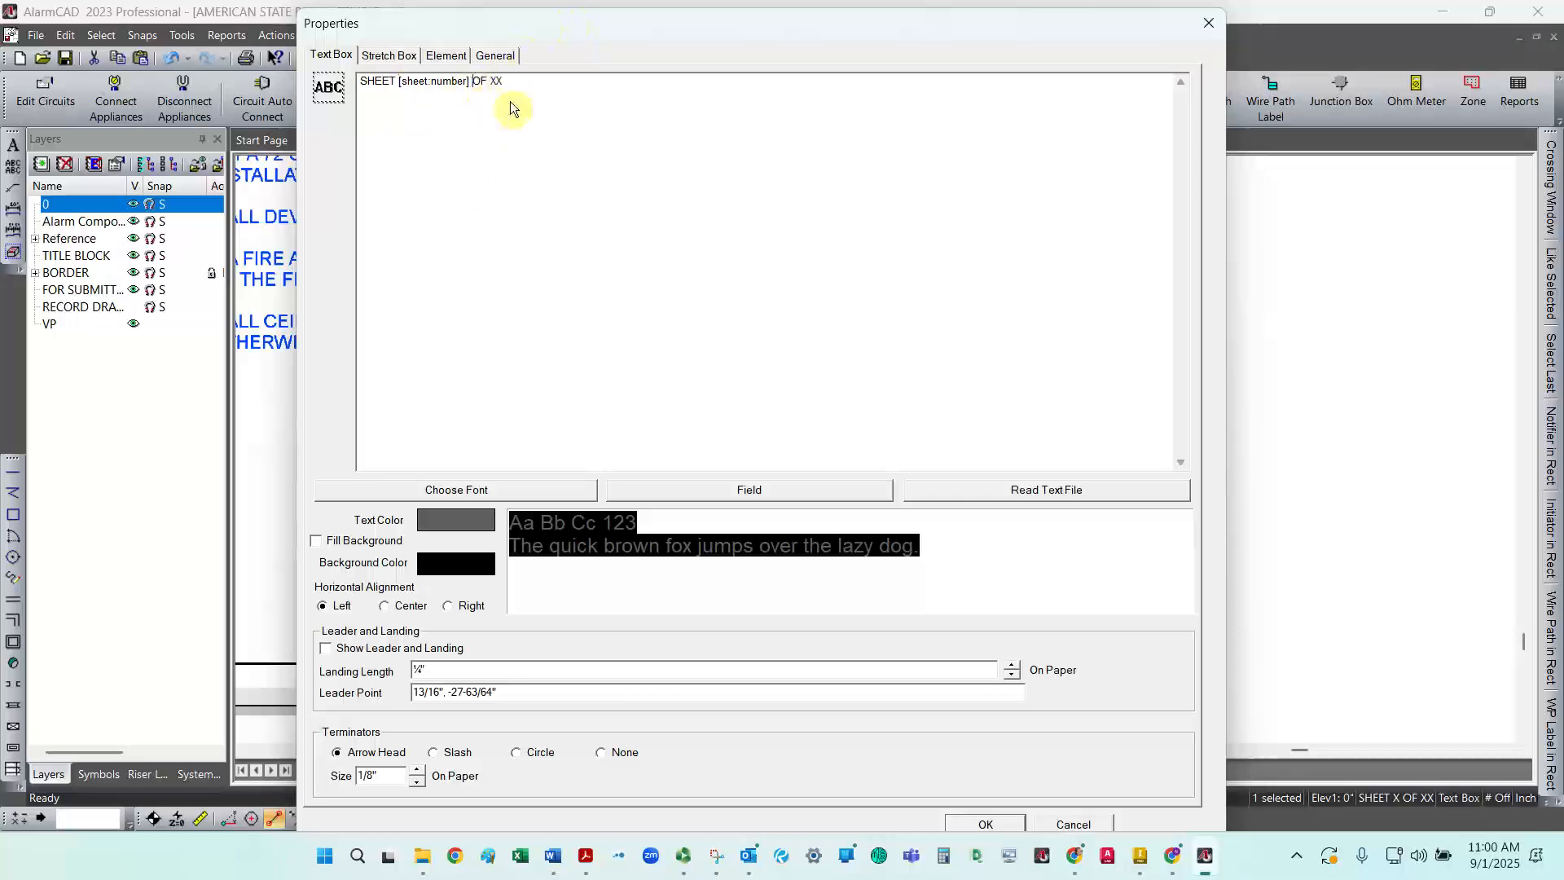
Step: Select the XX placeholder and browse the text field list for a field to replace it
double_click(498, 81)
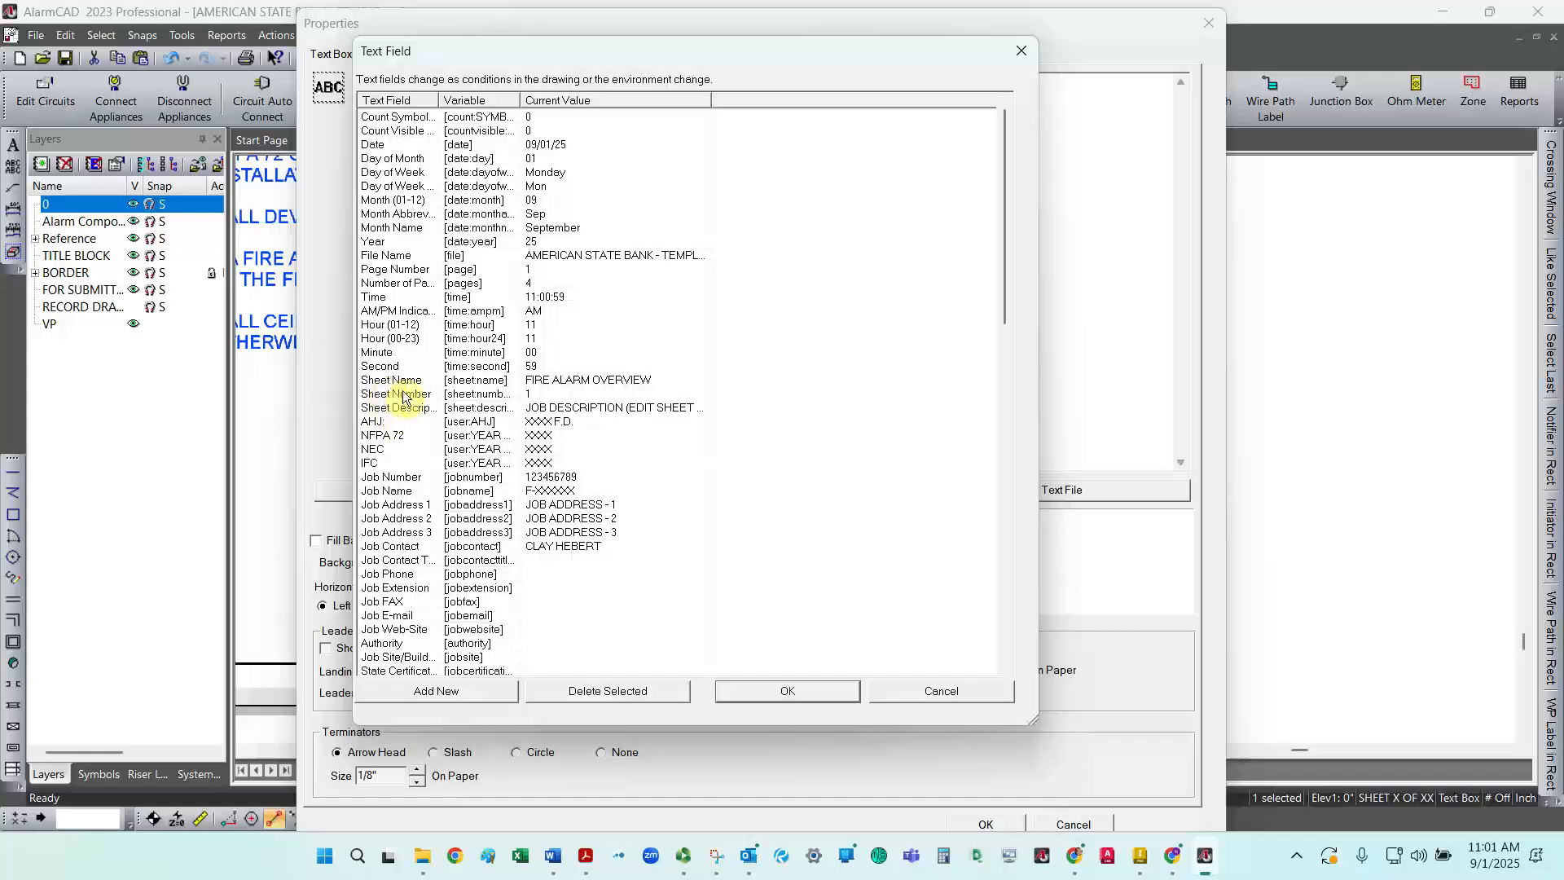
scroll(408, 403, "down", 15)
scroll(410, 393, "down", 5)
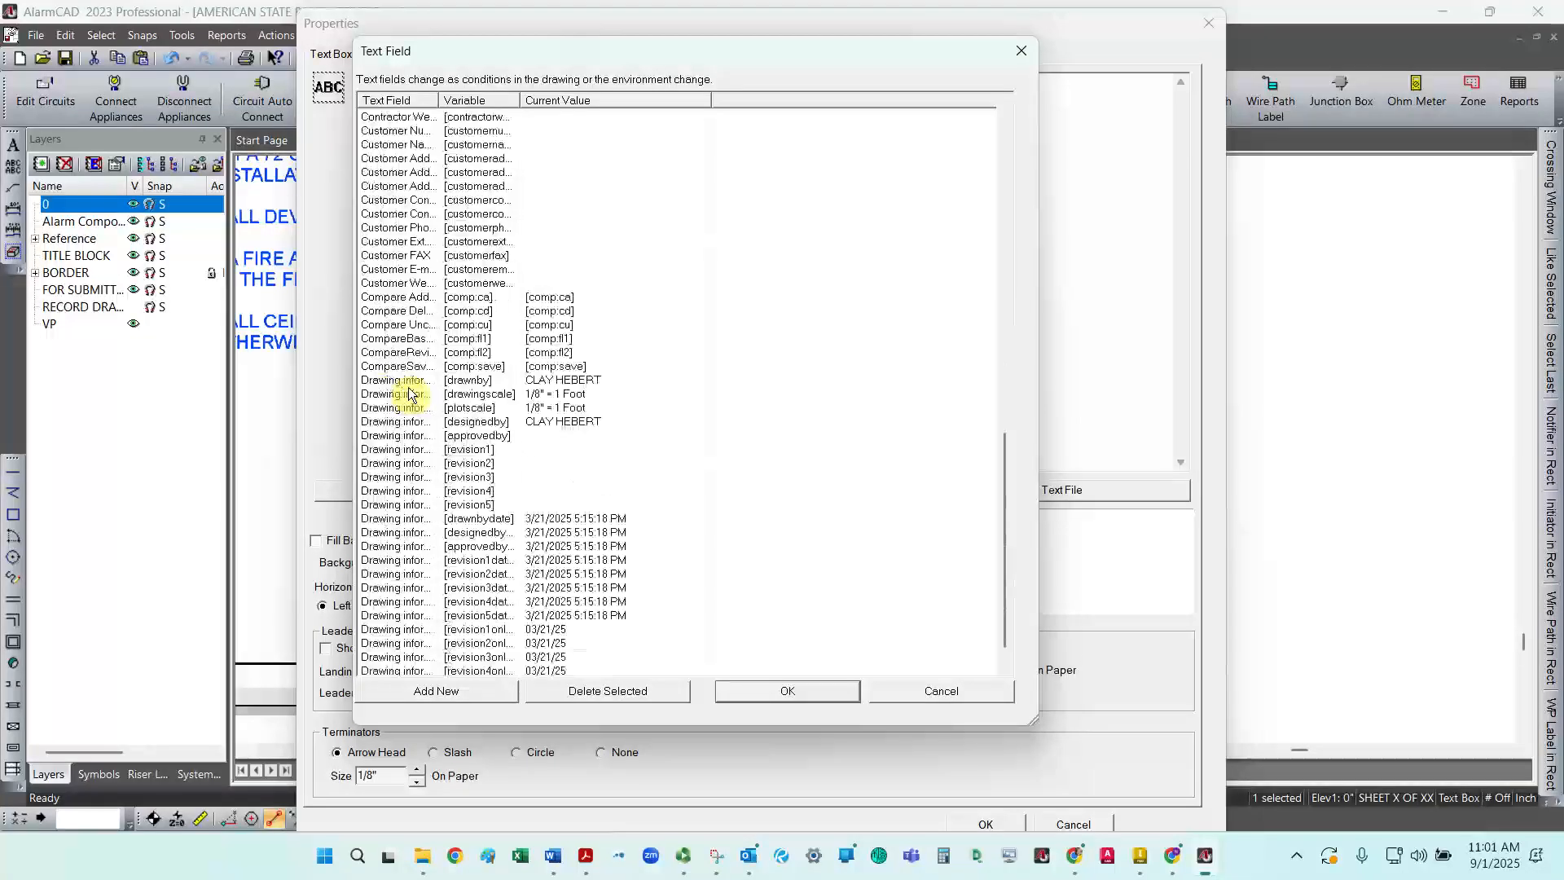
scroll(410, 395, "up", 8)
scroll(410, 395, "up", 13)
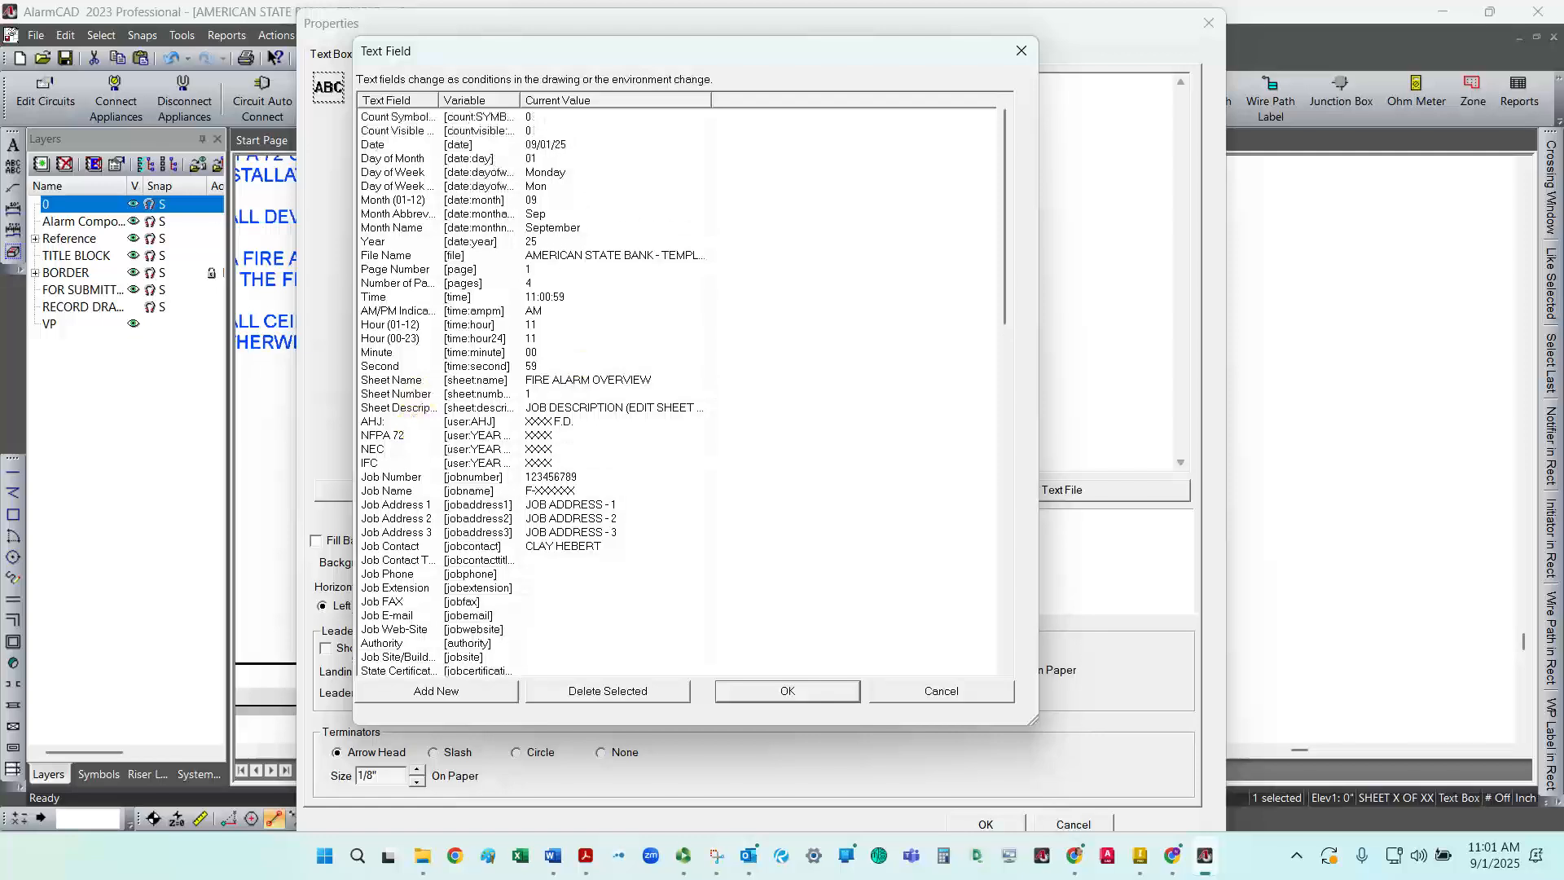